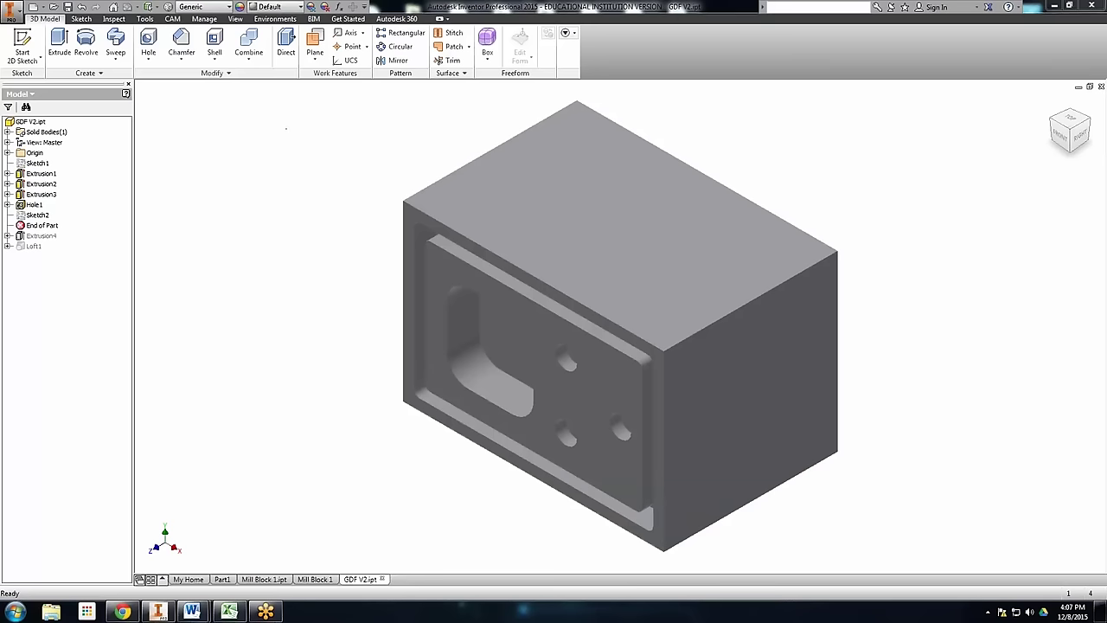
Open the Add-In Manager and review the load behavior of the available add-ins
{"action": "left_click", "coordinate": [145, 19]}
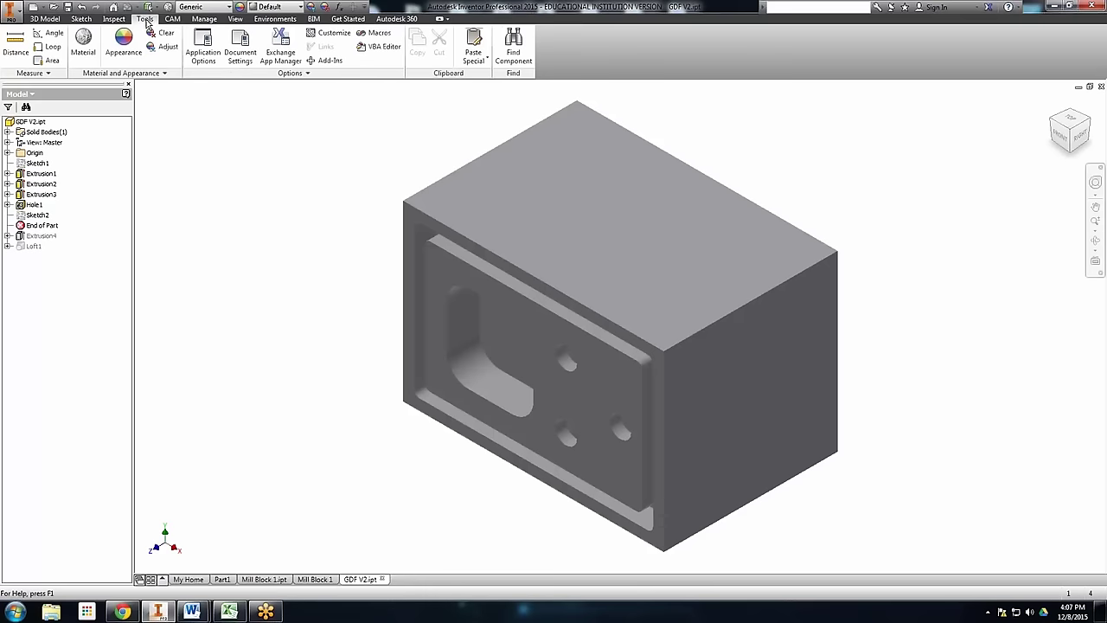
{"action": "left_click", "coordinate": [322, 62]}
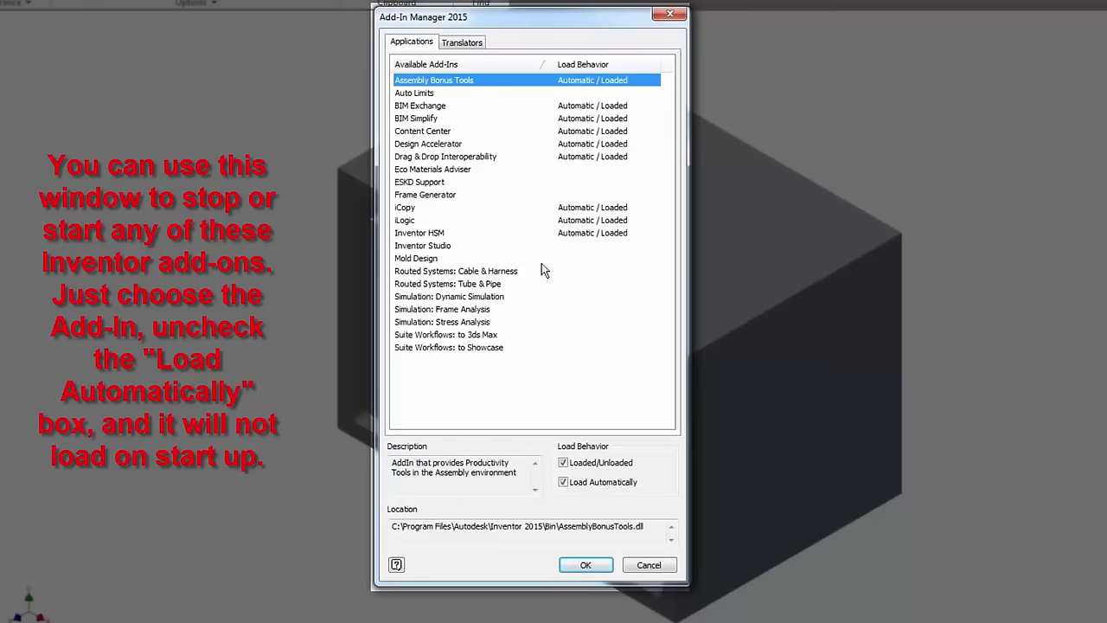
{"action": "left_click", "coordinate": [562, 235]}
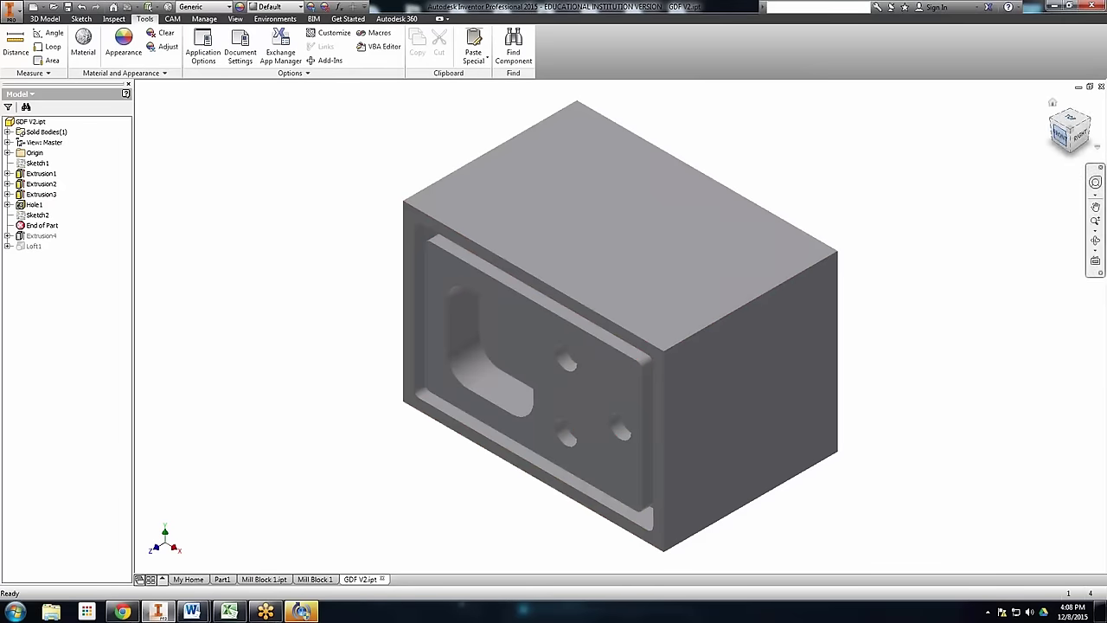
View the block from the front and orbit it to examine its pocketed face from an angle
{"action": "left_click", "coordinate": [1061, 135]}
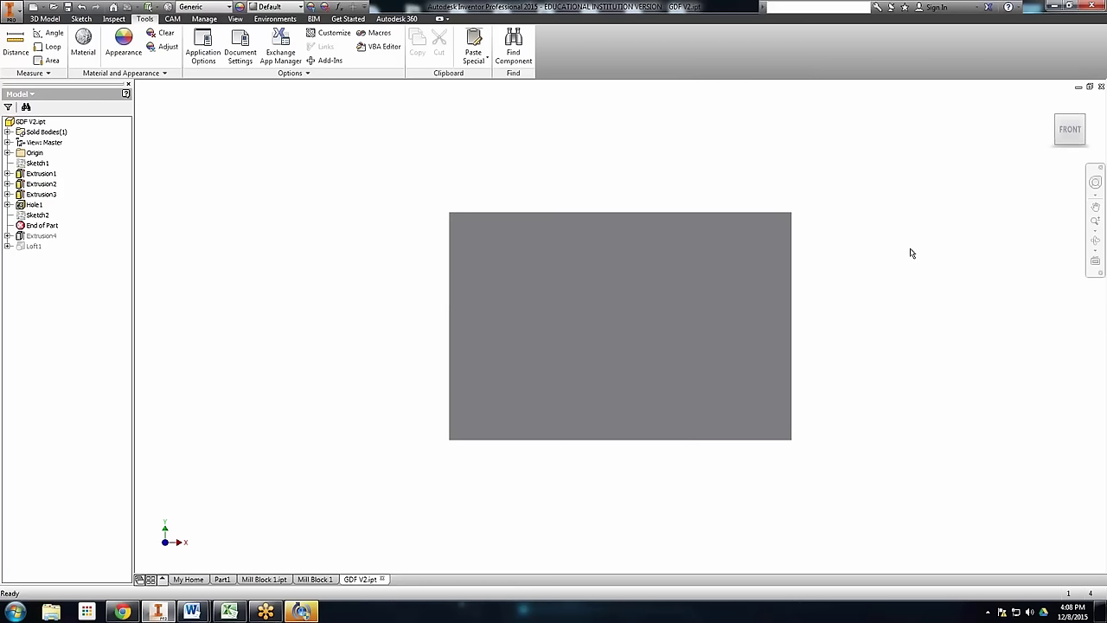
{"action": "left_click", "coordinate": [1095, 241]}
{"action": "left_click_drag", "start_coordinate": [657, 173], "coordinate": [667, 250]}
{"action": "right_click", "coordinate": [507, 183]}
{"action": "left_click", "coordinate": [459, 218]}
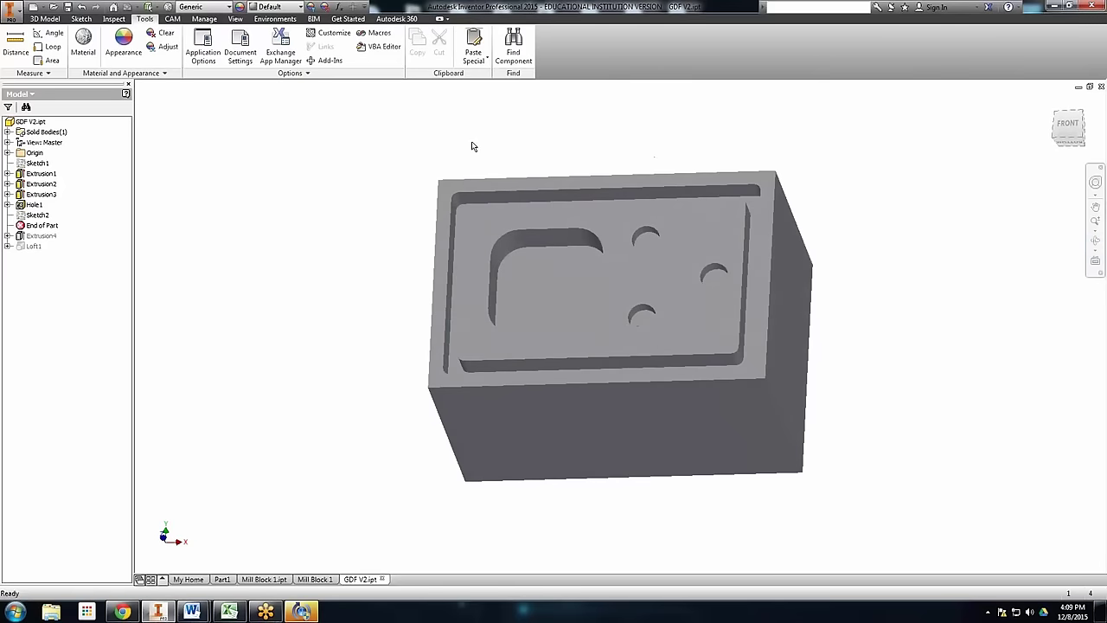
Set the model's visual style to Shaded with Edges
{"action": "left_click", "coordinate": [235, 19]}
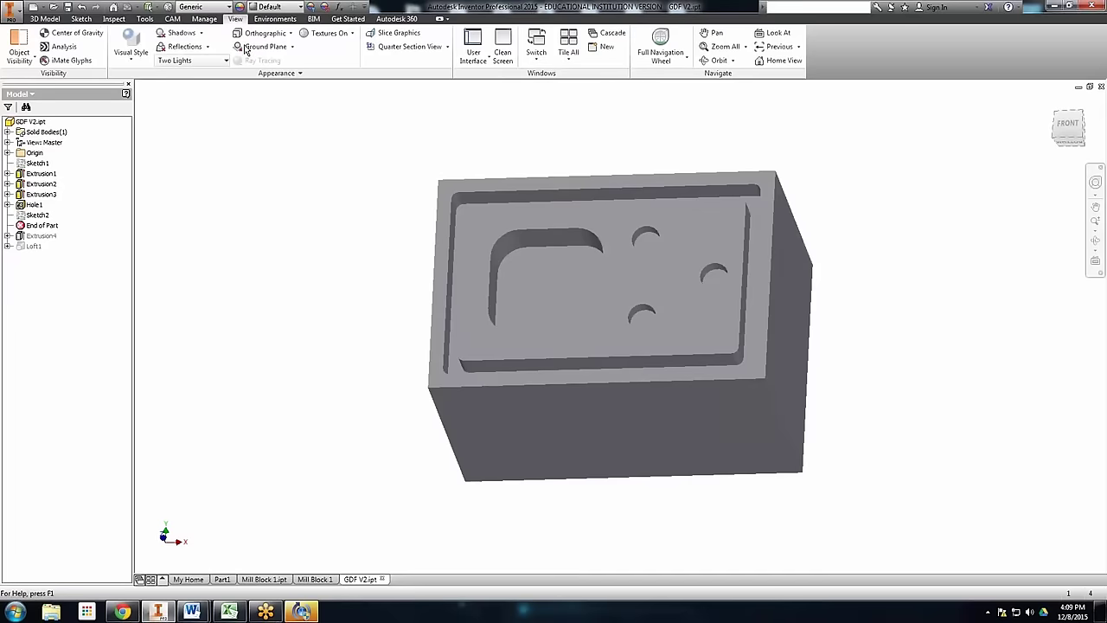
{"action": "left_click", "coordinate": [131, 49]}
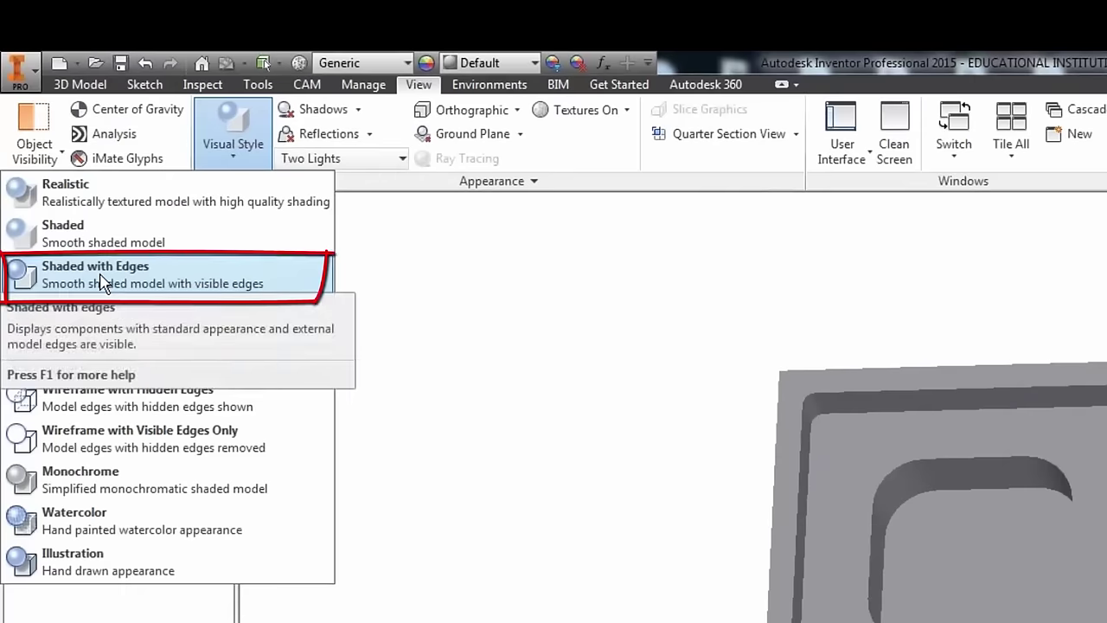
{"action": "left_click", "coordinate": [99, 283]}
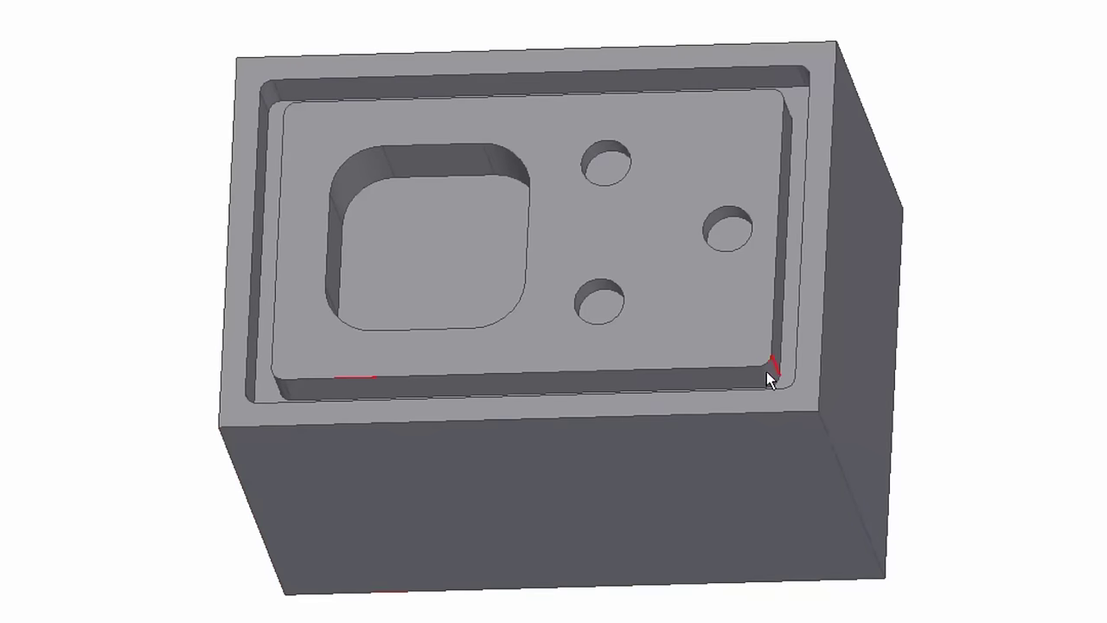
Look straight at the pocketed face to examine its edges and return to the home view
{"action": "key", "text": "Page_Up"}
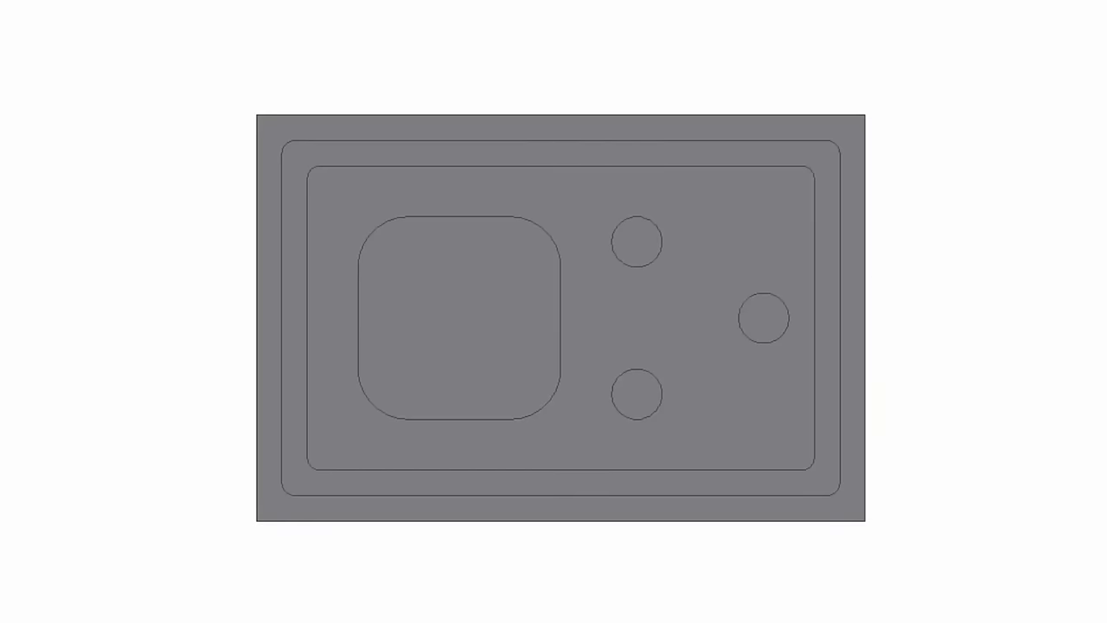
{"action": "key", "text": "F6"}
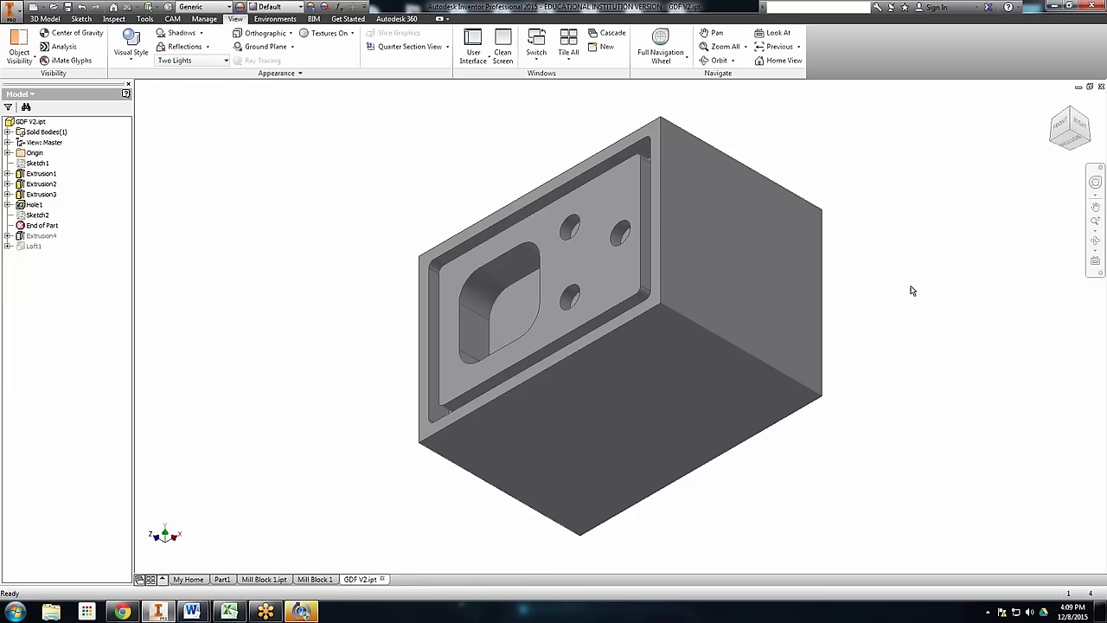
{"action": "right_click", "coordinate": [338, 273]}
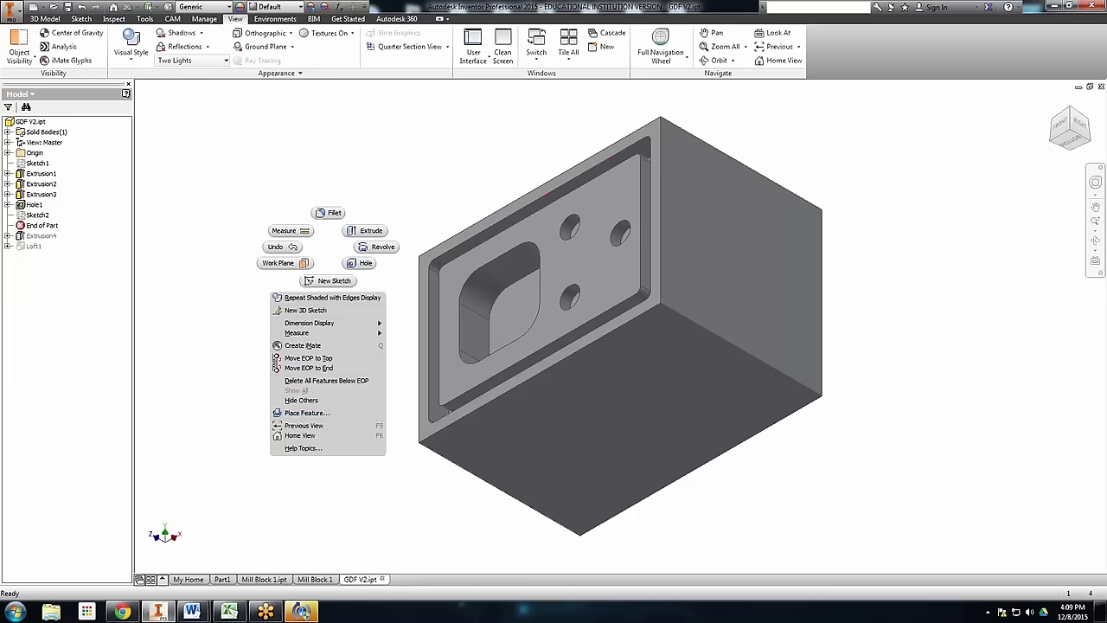
{"action": "left_click", "coordinate": [301, 446]}
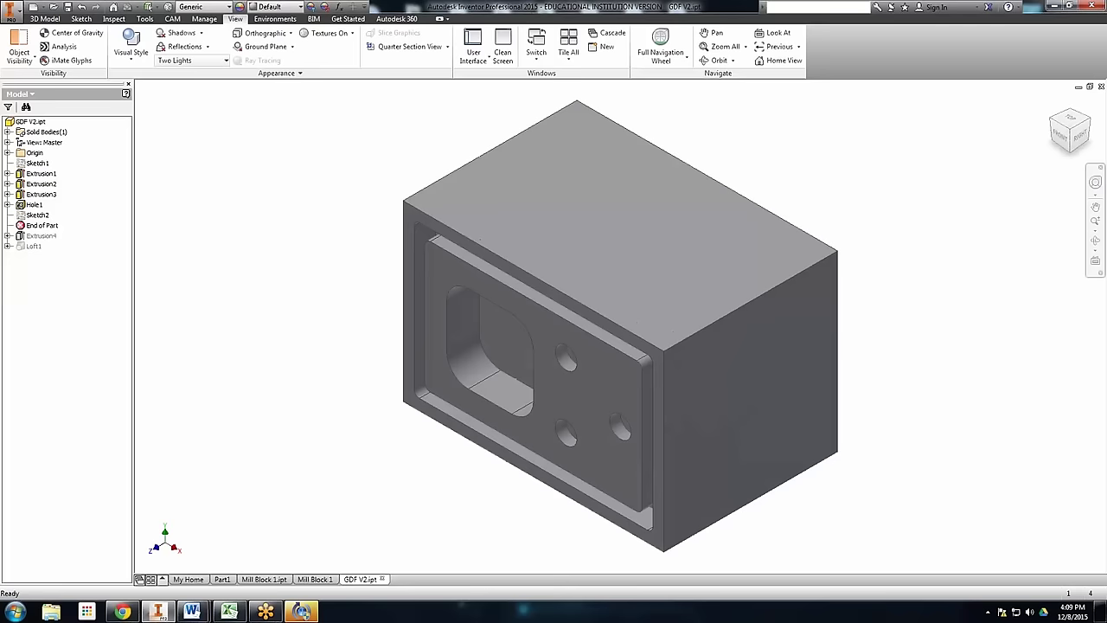
Create a new 2D sketch on the raised face around the pocket and holes, and return to the home view
{"action": "right_click", "coordinate": [158, 150]}
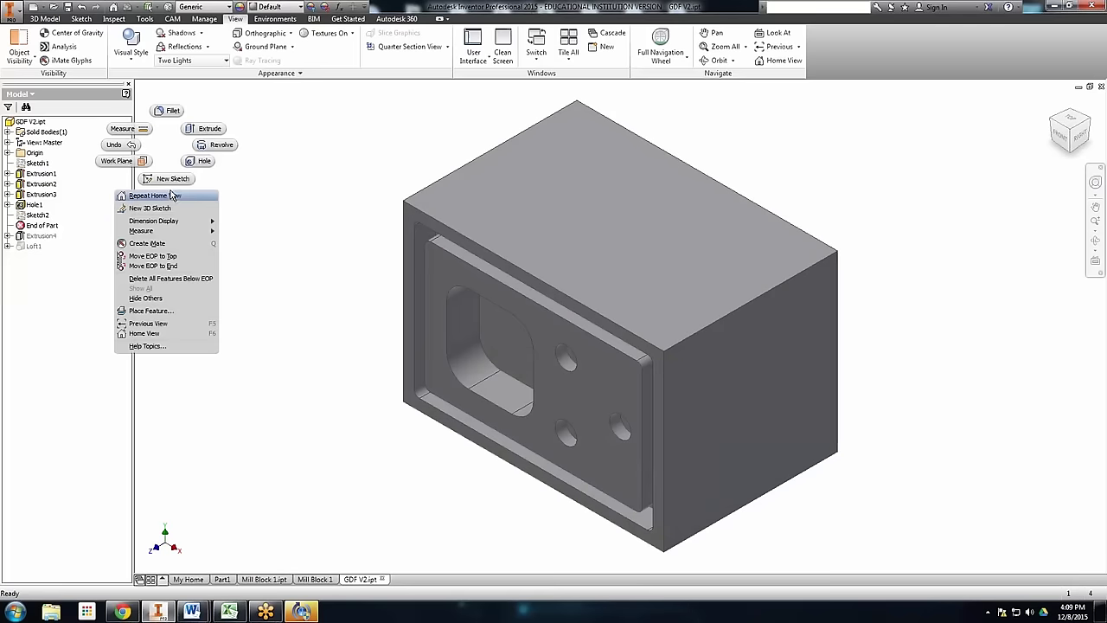
{"action": "left_click", "coordinate": [169, 179]}
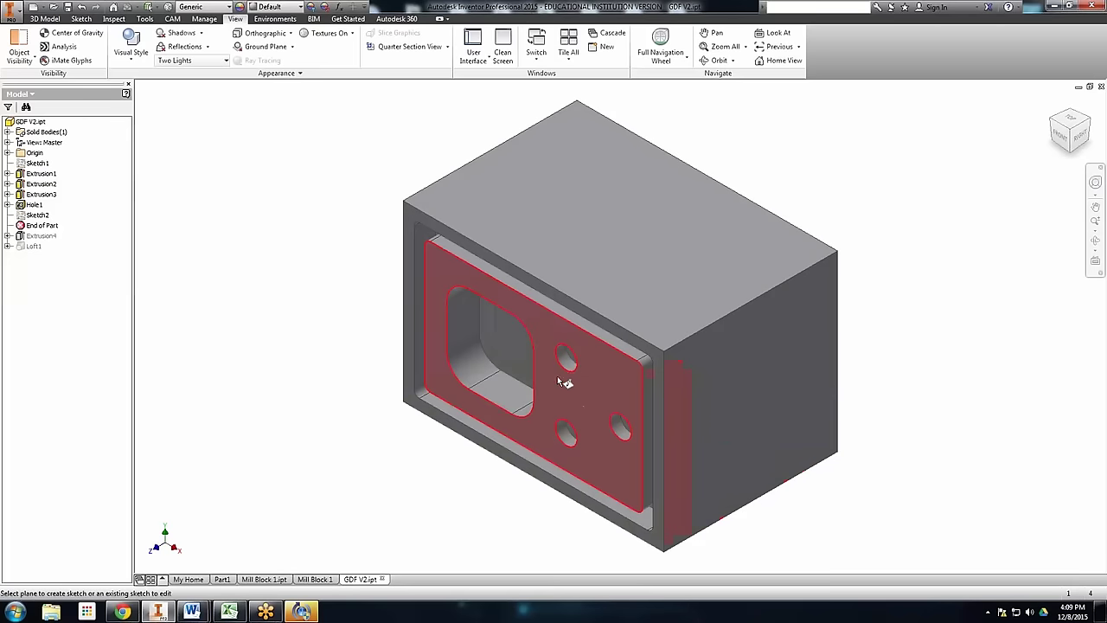
{"action": "left_click", "coordinate": [581, 399]}
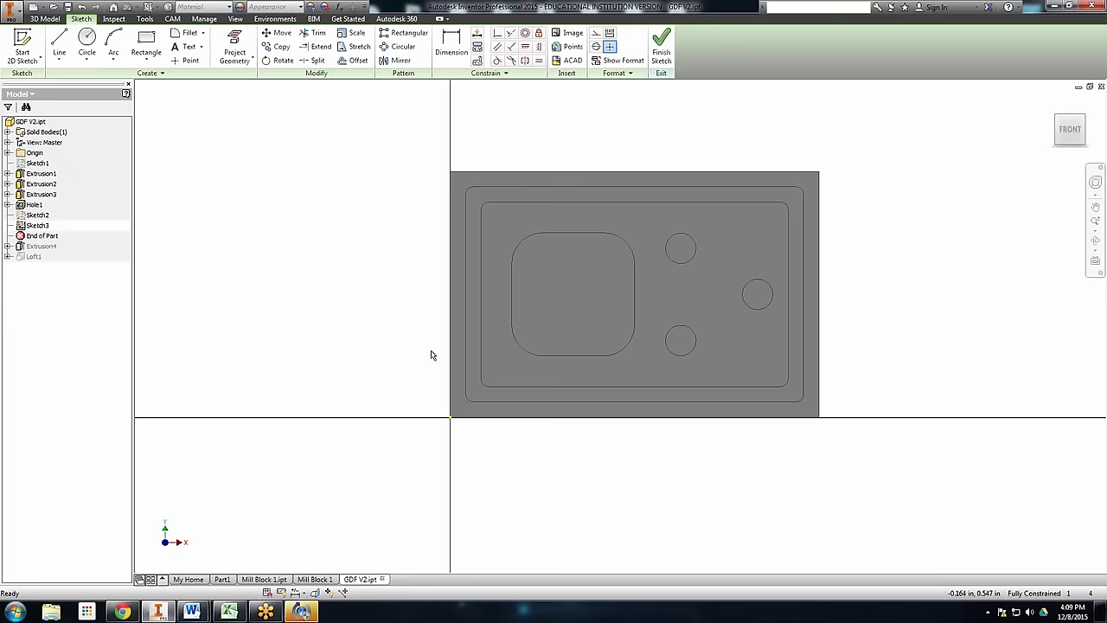
{"action": "key", "text": "F6"}
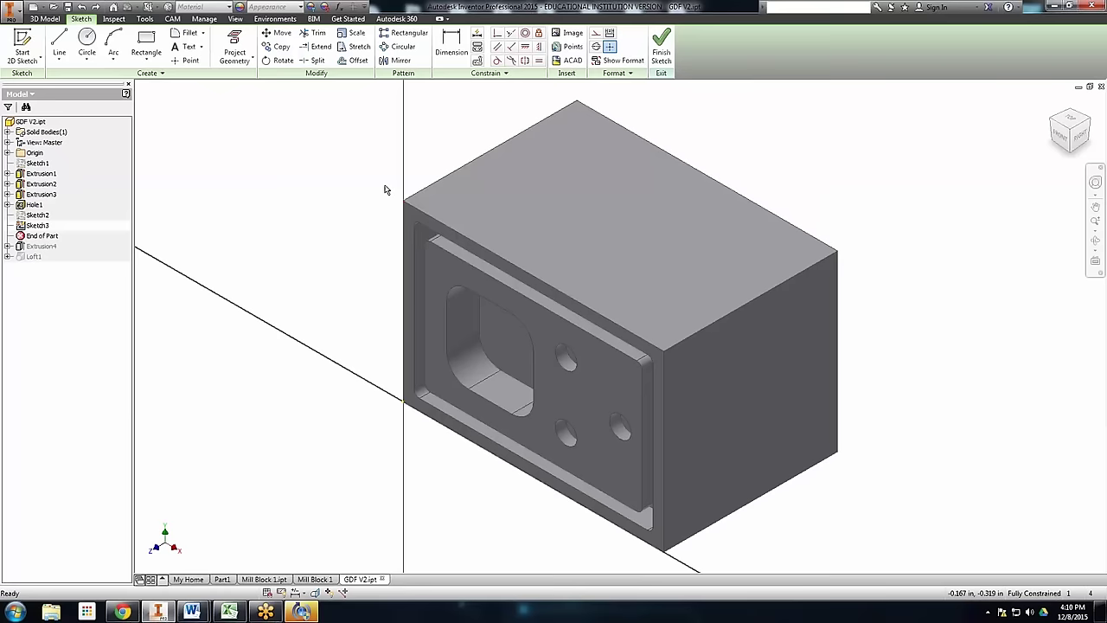
Open the Application Options and review the Assembly and Sketch settings
{"action": "left_click", "coordinate": [147, 19]}
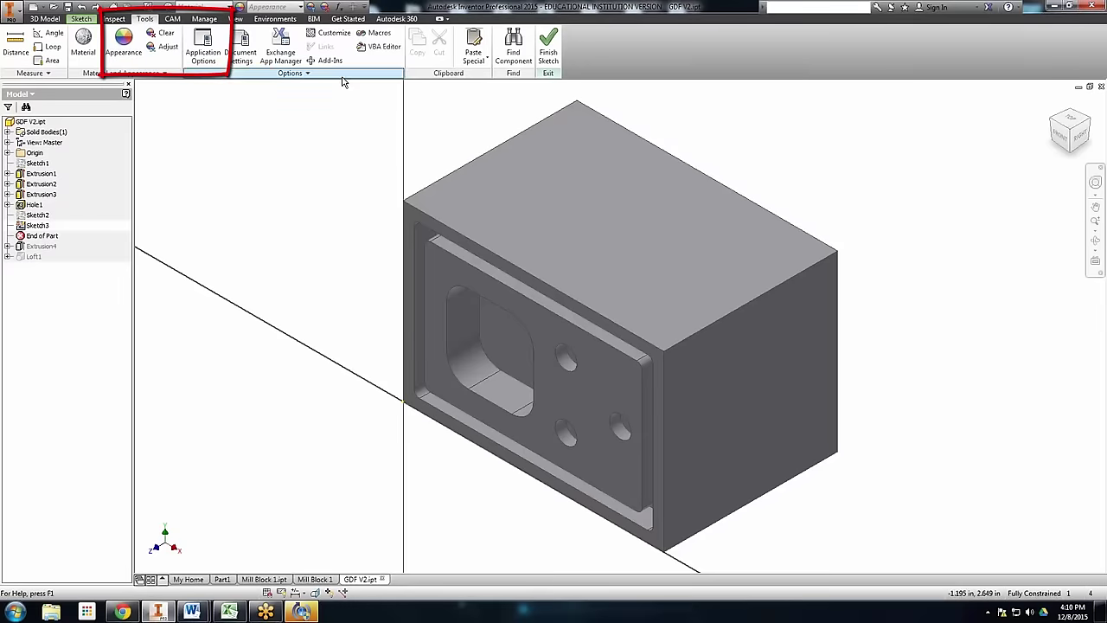
{"action": "left_click", "coordinate": [201, 55]}
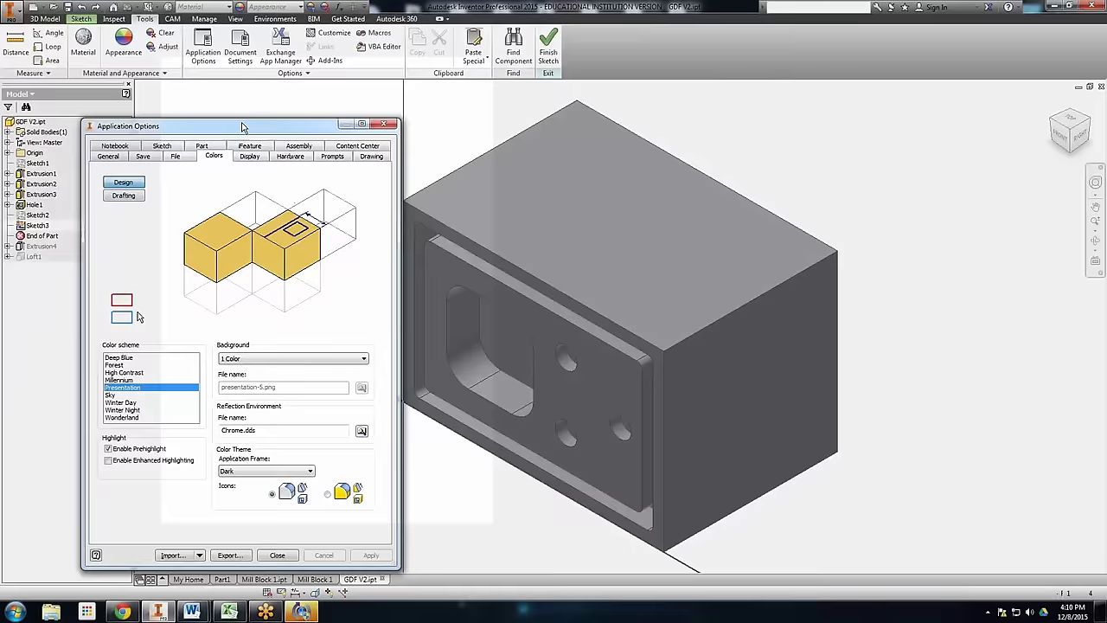
{"action": "left_click_drag", "start_coordinate": [229, 131], "coordinate": [316, 75]}
{"action": "left_click", "coordinate": [372, 94]}
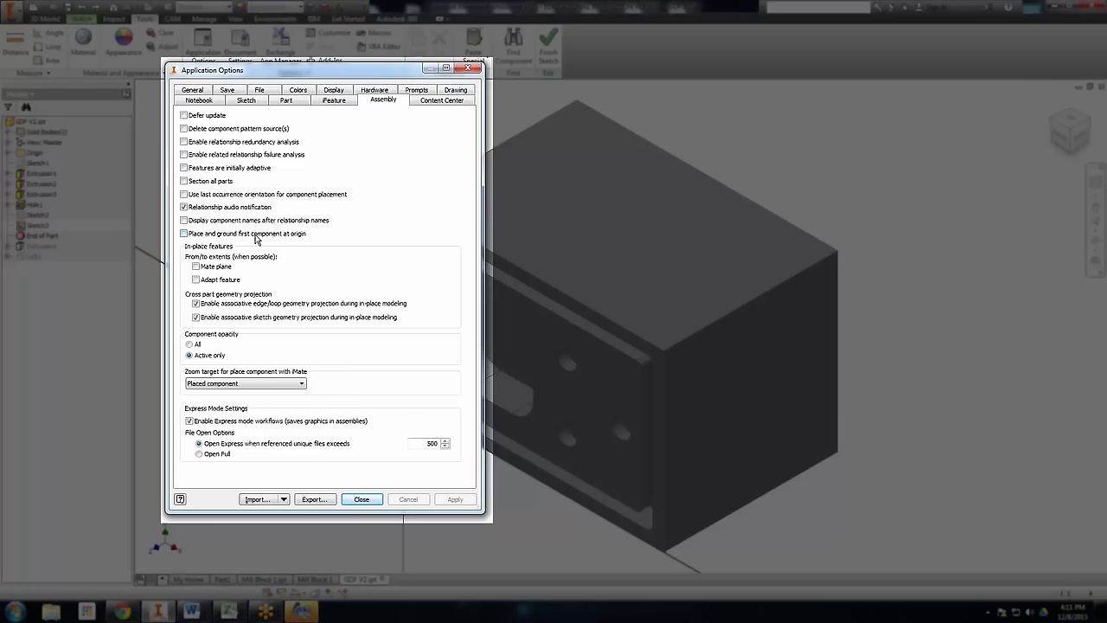
{"action": "left_click", "coordinate": [246, 100]}
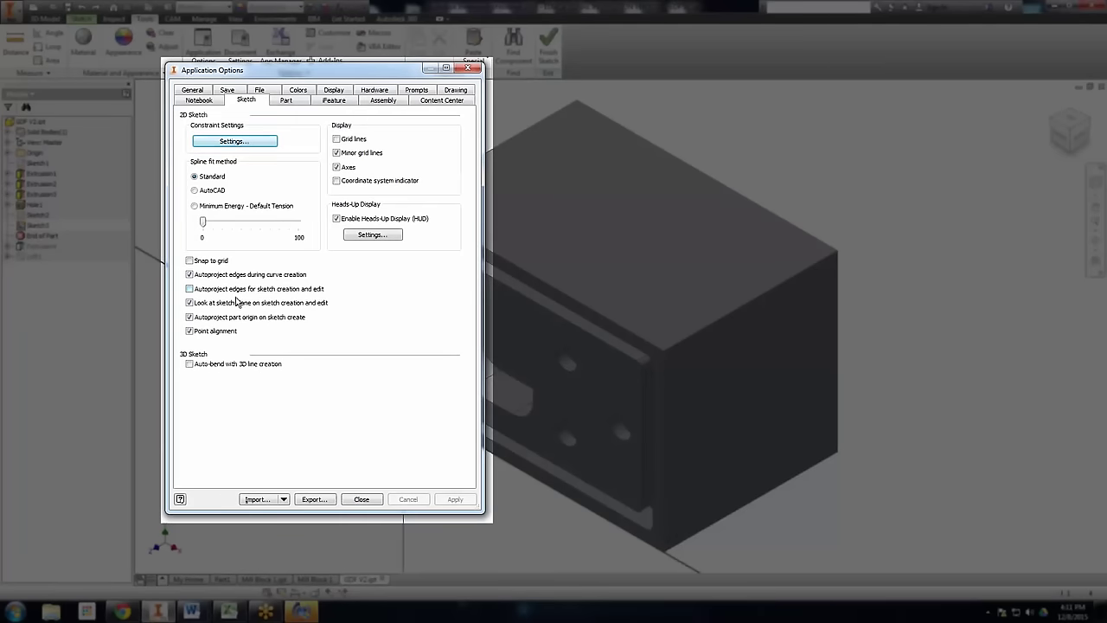
Review the display settings and the choices for the initial visual style, and close the options without changes
{"action": "left_click", "coordinate": [337, 90]}
{"action": "left_click", "coordinate": [339, 147]}
{"action": "left_click", "coordinate": [294, 227]}
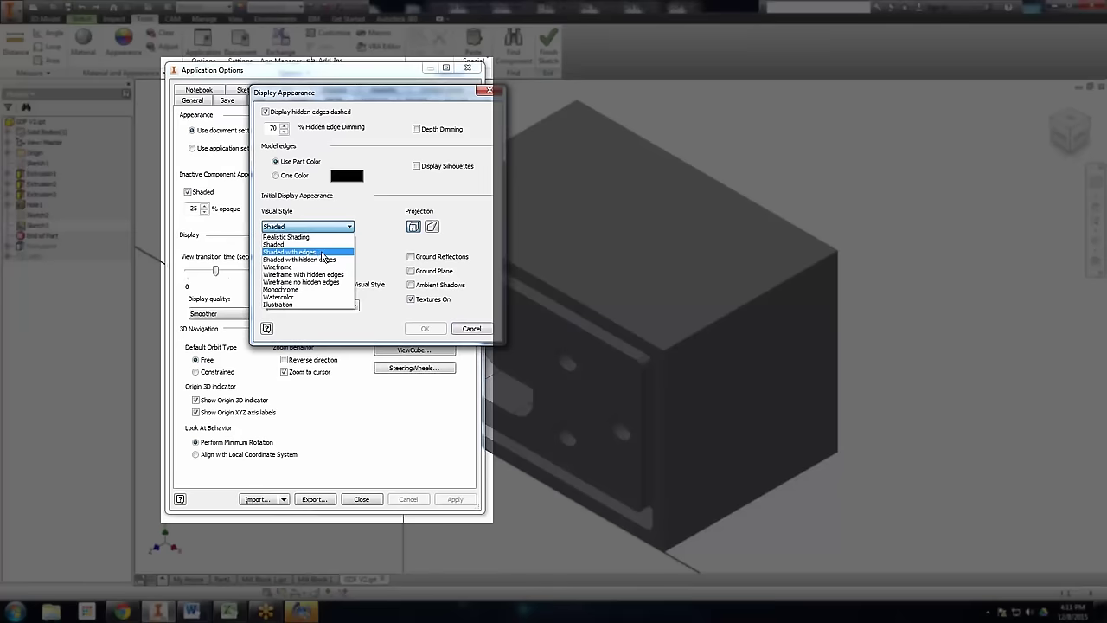
{"action": "left_click", "coordinate": [481, 331]}
{"action": "left_click", "coordinate": [478, 331]}
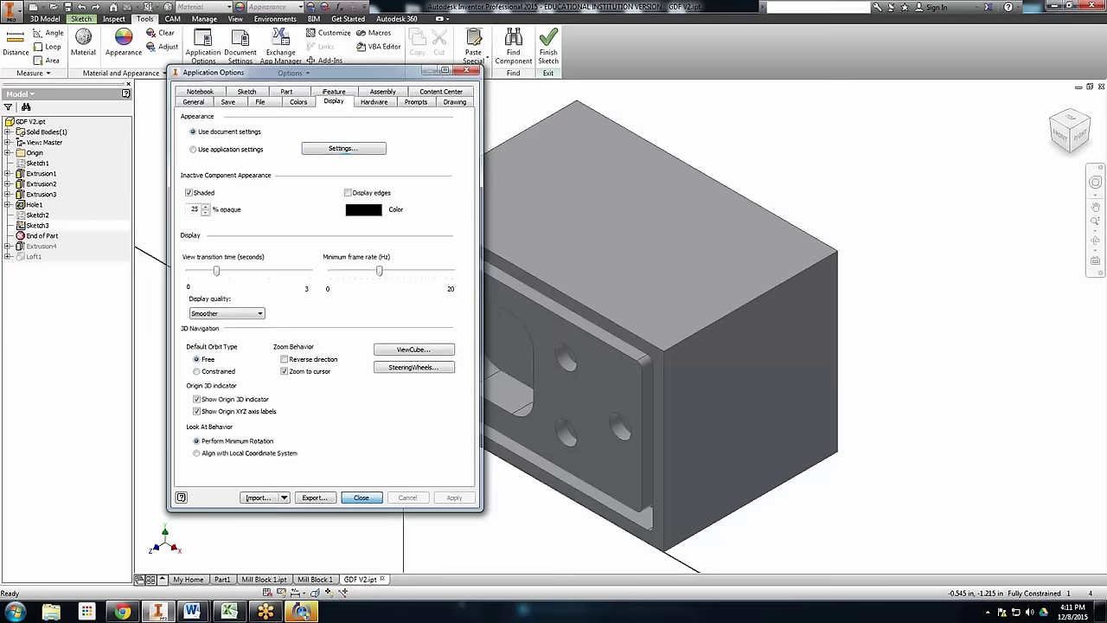
{"action": "left_click", "coordinate": [361, 498]}
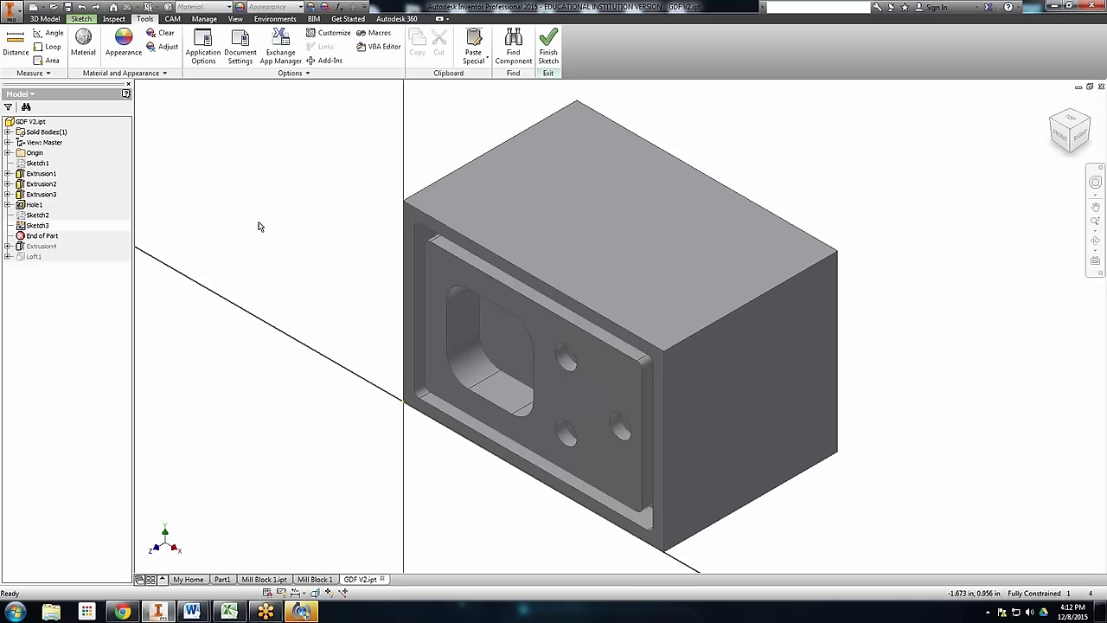
Undo the creation of the new sketch on the raised face
{"action": "left_click", "coordinate": [81, 18]}
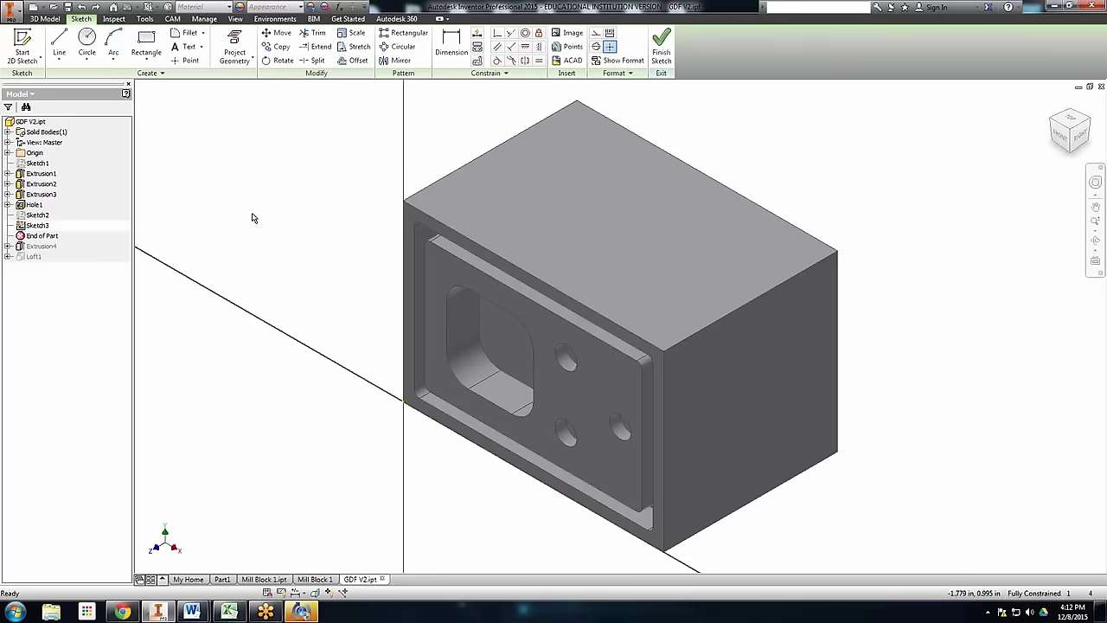
{"action": "left_click", "coordinate": [81, 6]}
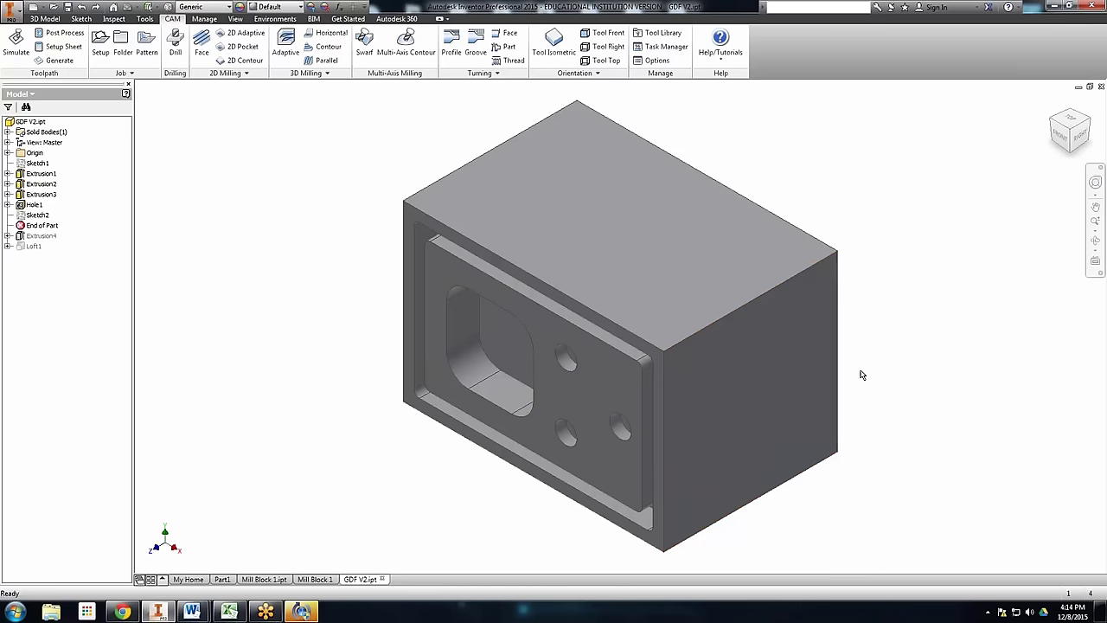
Open Sketch1 to examine the block's profiles and dimensions, and finish the sketch
{"action": "left_click", "coordinate": [36, 163]}
{"action": "double_click", "coordinate": [36, 163]}
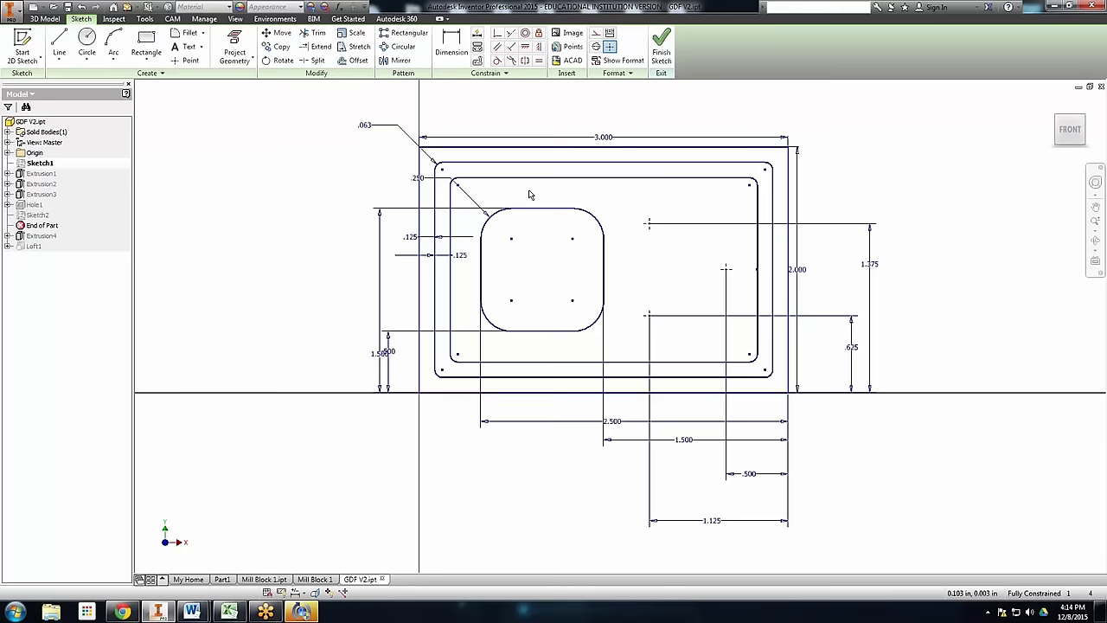
{"action": "left_click", "coordinate": [661, 45]}
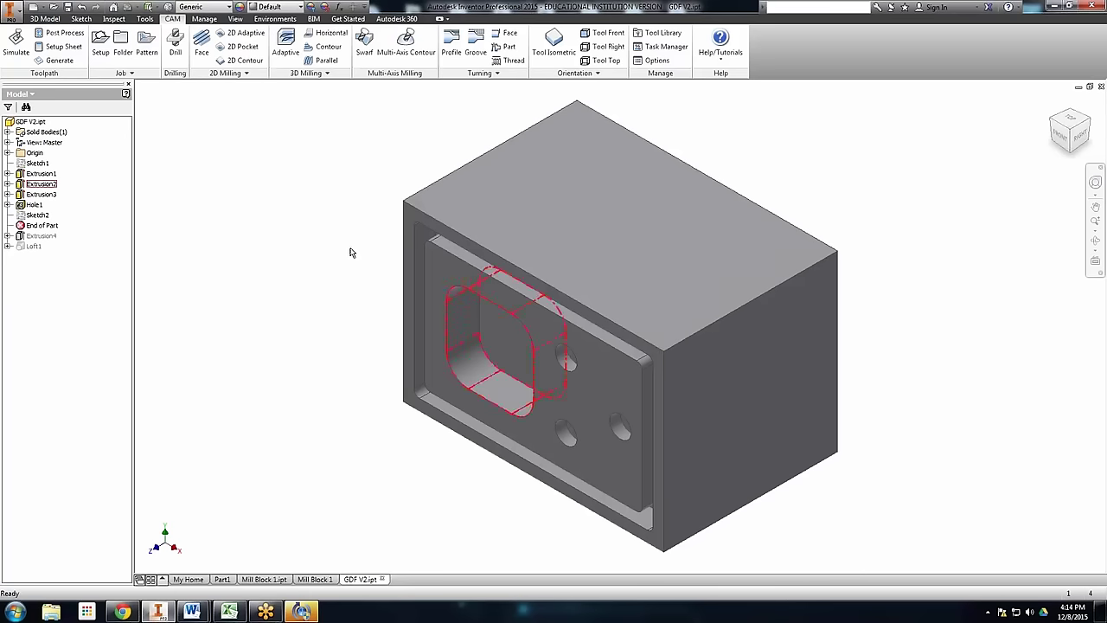
Switch to the CAM environment and orient the block to the tool isometric view
{"action": "left_click", "coordinate": [45, 18]}
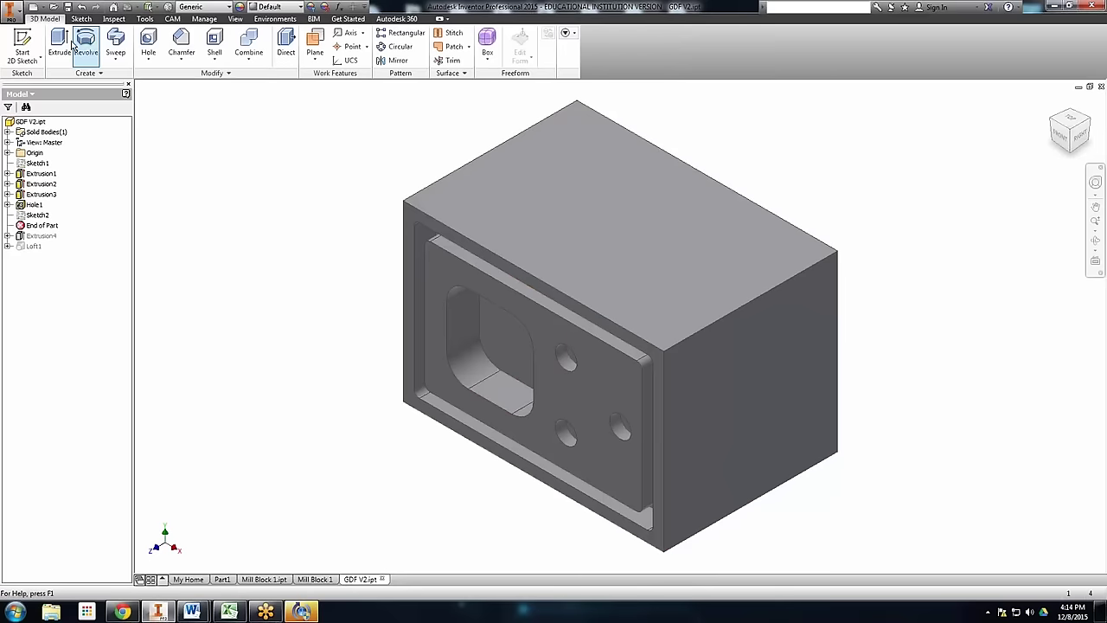
{"action": "left_click", "coordinate": [172, 18]}
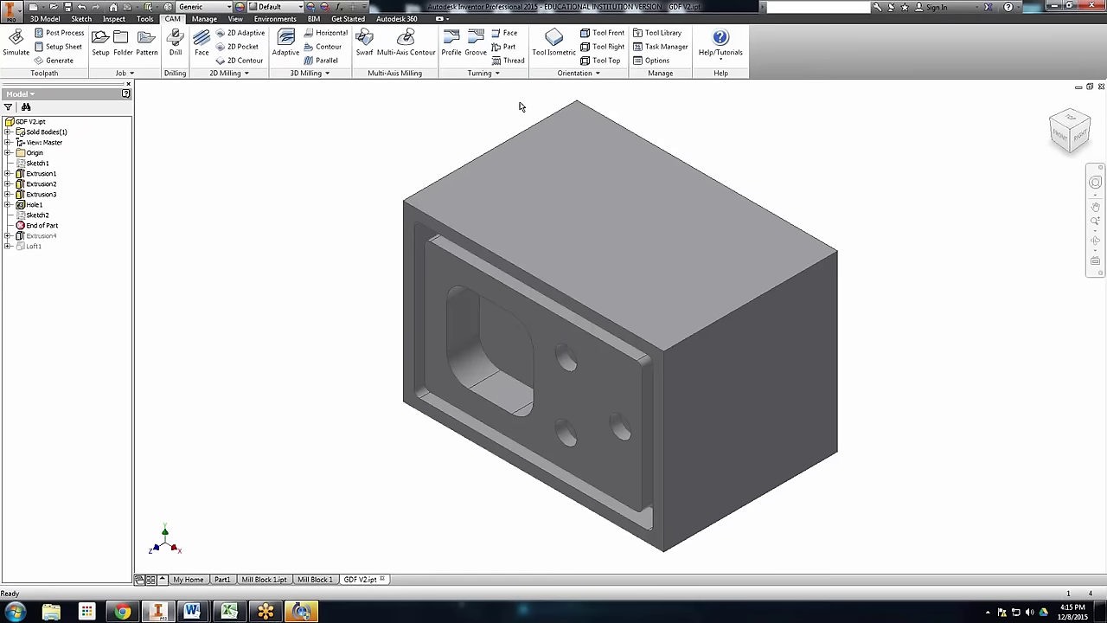
{"action": "left_click", "coordinate": [551, 53]}
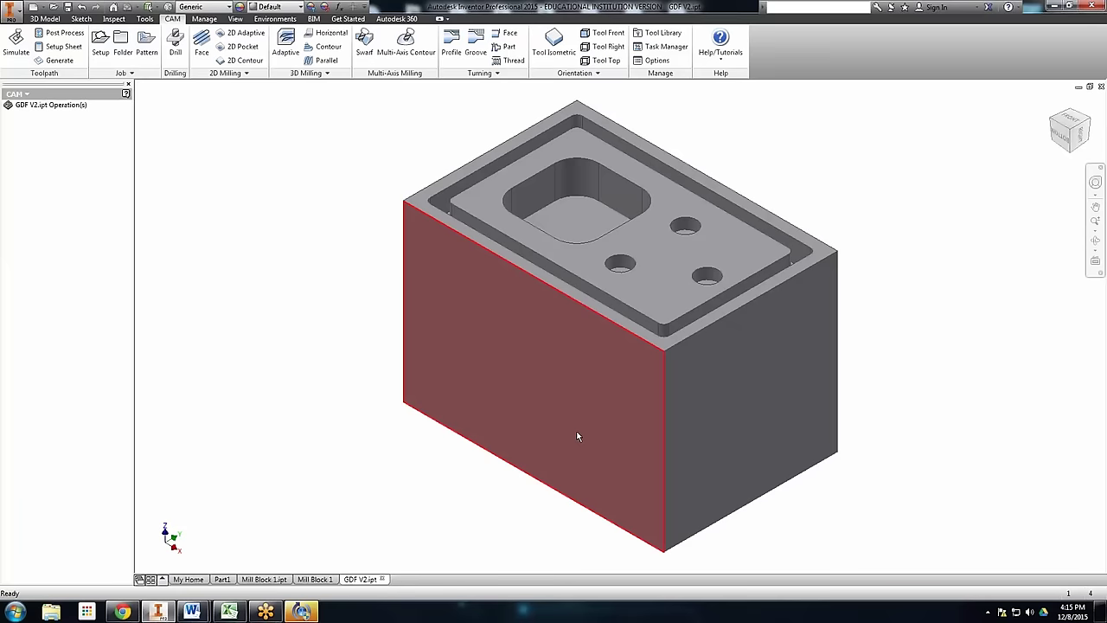
Start a CAM setup with the Milling operation type and Model orientation for the work coordinate system
{"action": "left_click", "coordinate": [100, 53]}
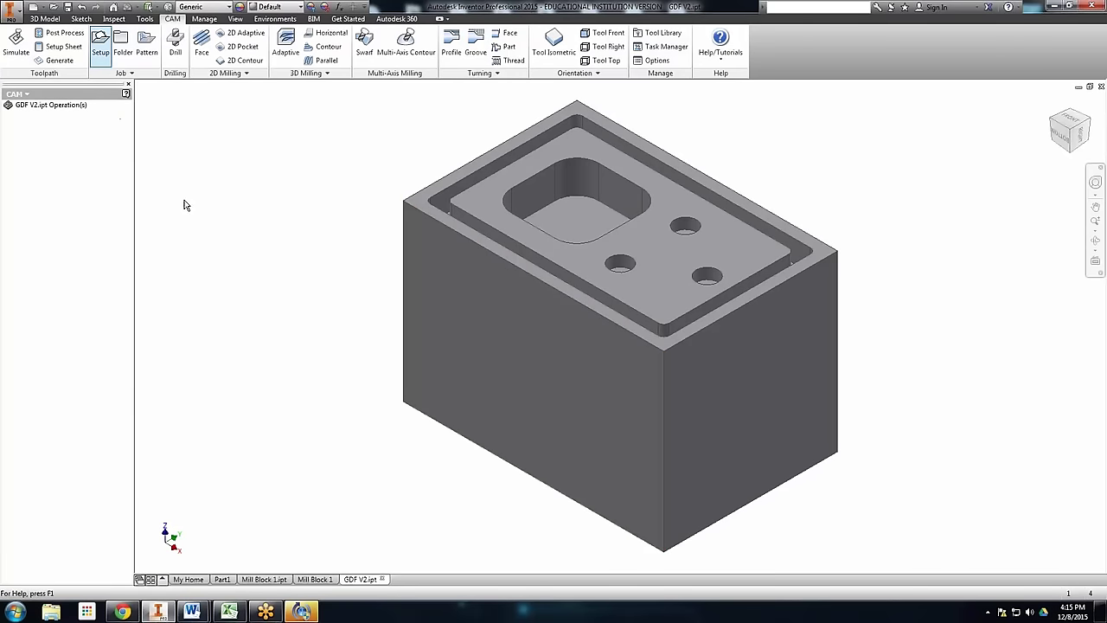
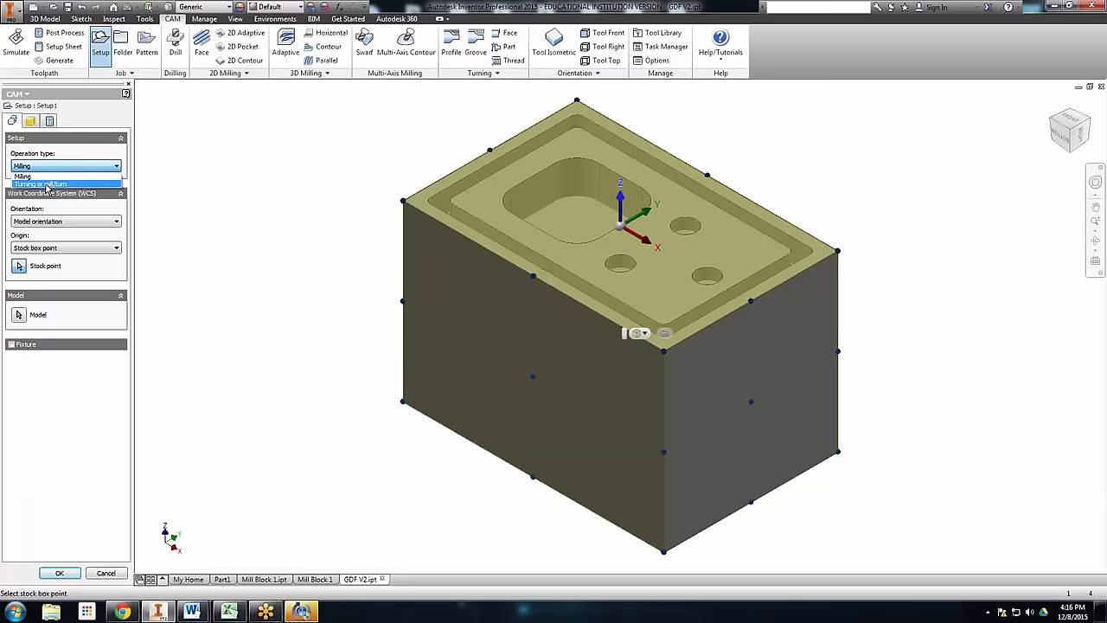
{"action": "left_click", "coordinate": [54, 379]}
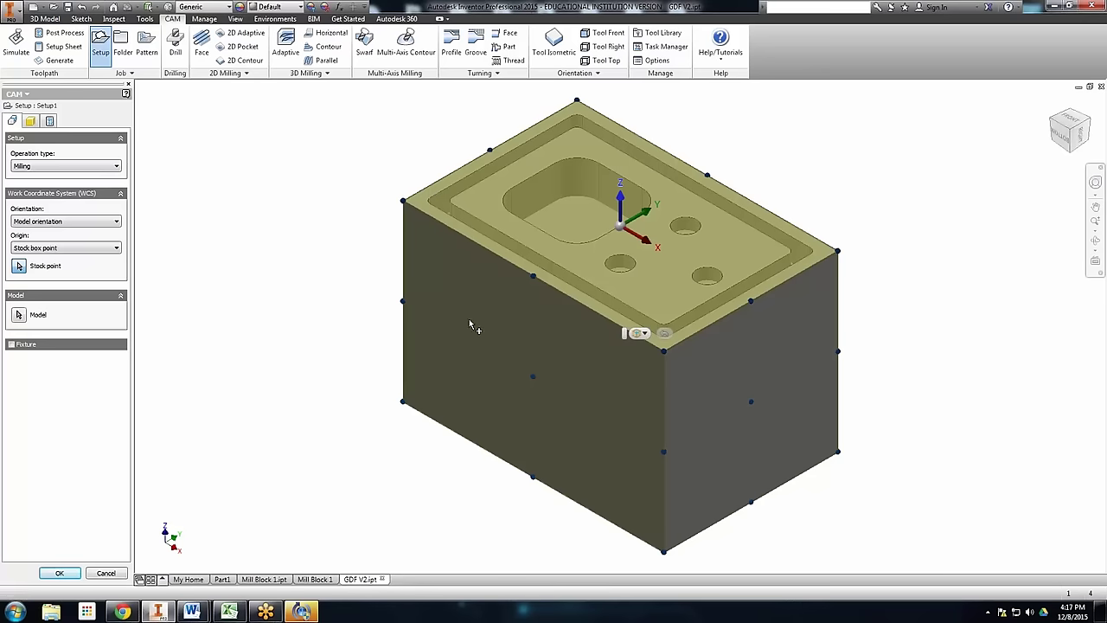
{"action": "left_click", "coordinate": [42, 222]}
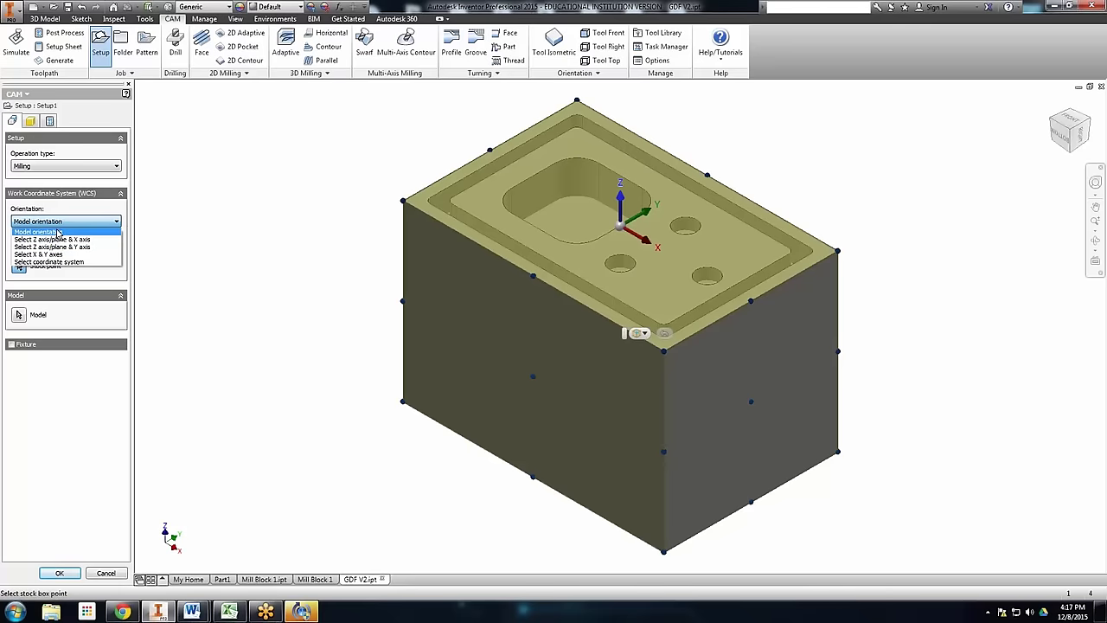
{"action": "left_click", "coordinate": [57, 233]}
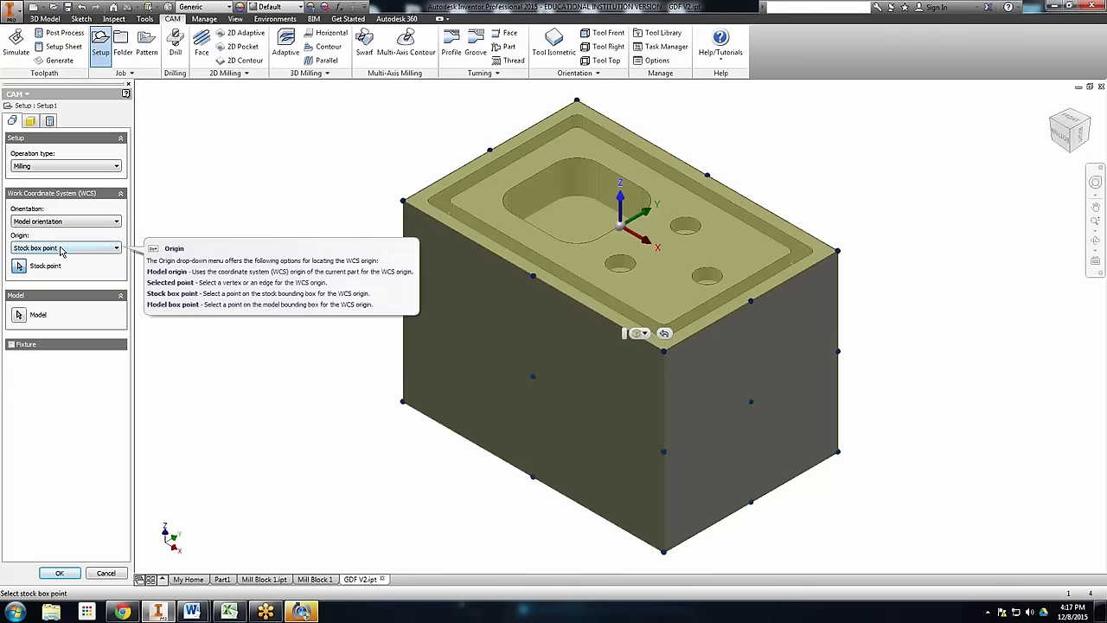
Try the model origin for the WCS, then set the origin to the stock box point at the top corner beside the large pocket
{"action": "left_click", "coordinate": [61, 249]}
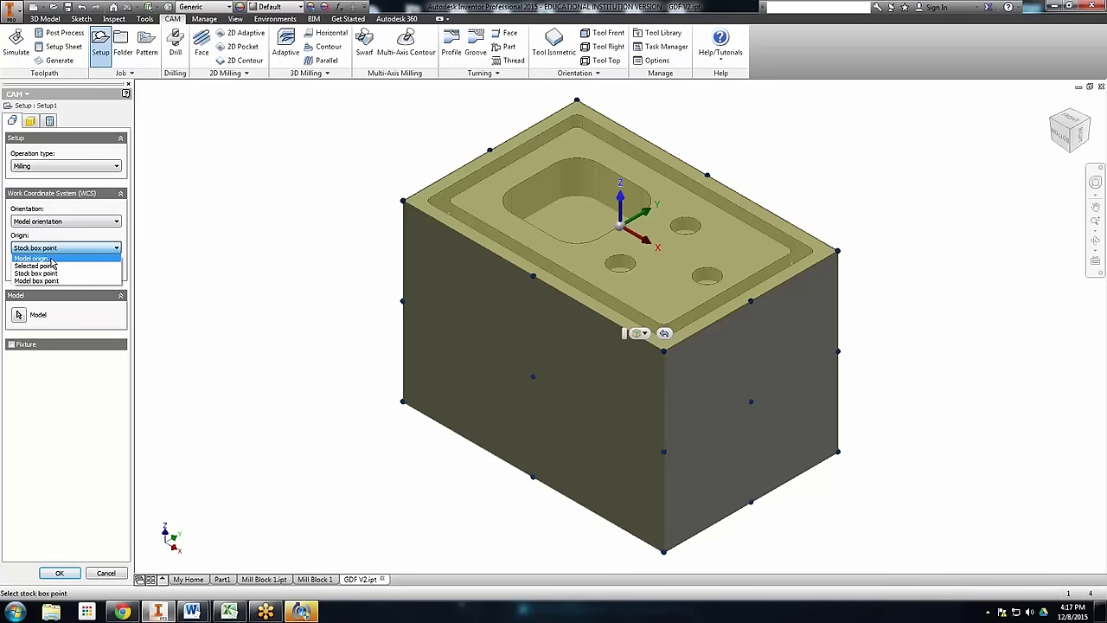
{"action": "left_click", "coordinate": [52, 260]}
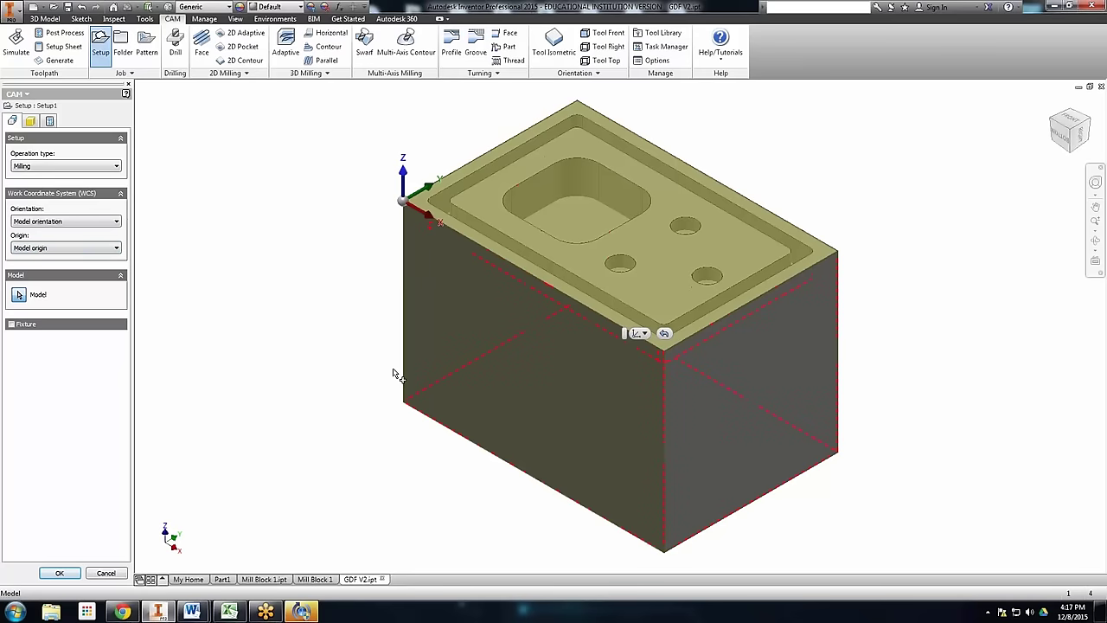
{"action": "left_click", "coordinate": [85, 250]}
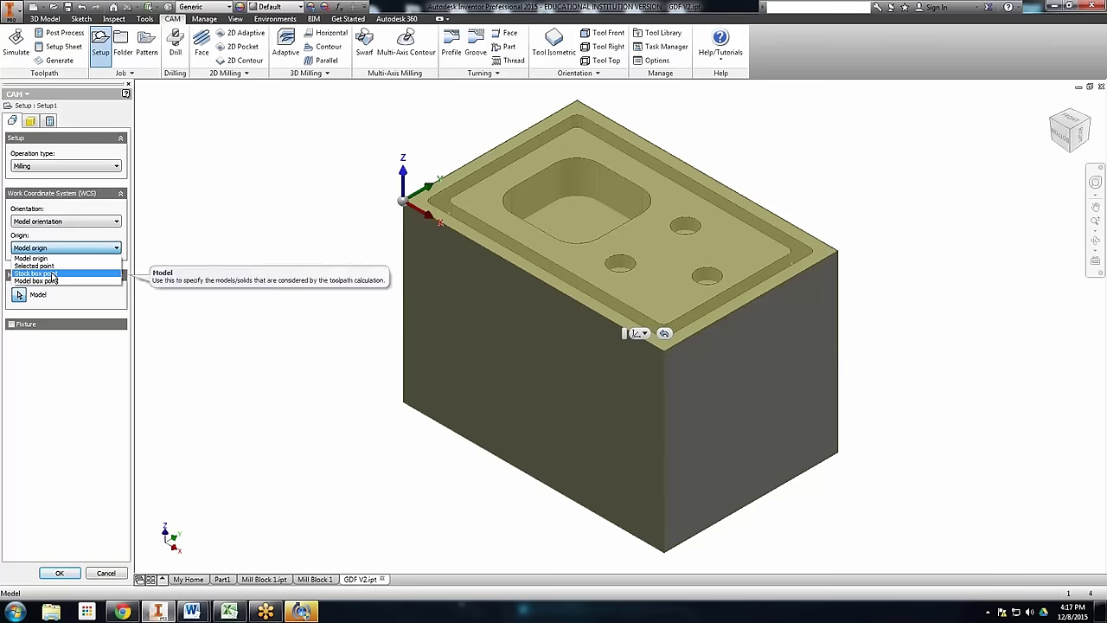
{"action": "left_click", "coordinate": [36, 273]}
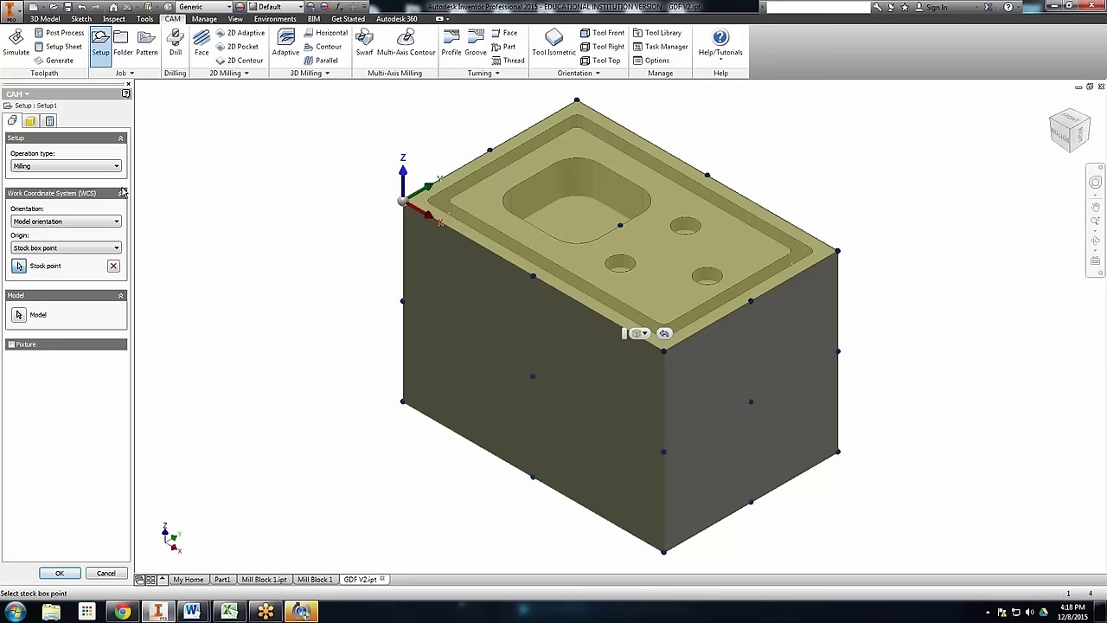
Define the stock as a relative size box and set its top offset to 0 in
{"action": "mouse_move", "coordinate": [26, 227]}
{"action": "left_click", "coordinate": [30, 121]}
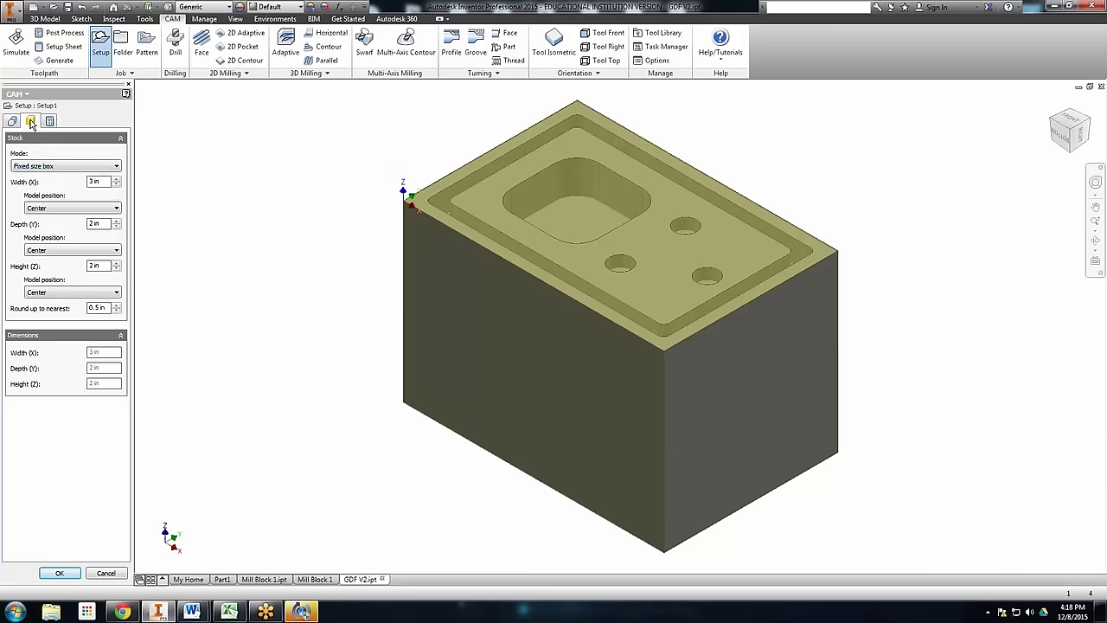
{"action": "left_click", "coordinate": [53, 166]}
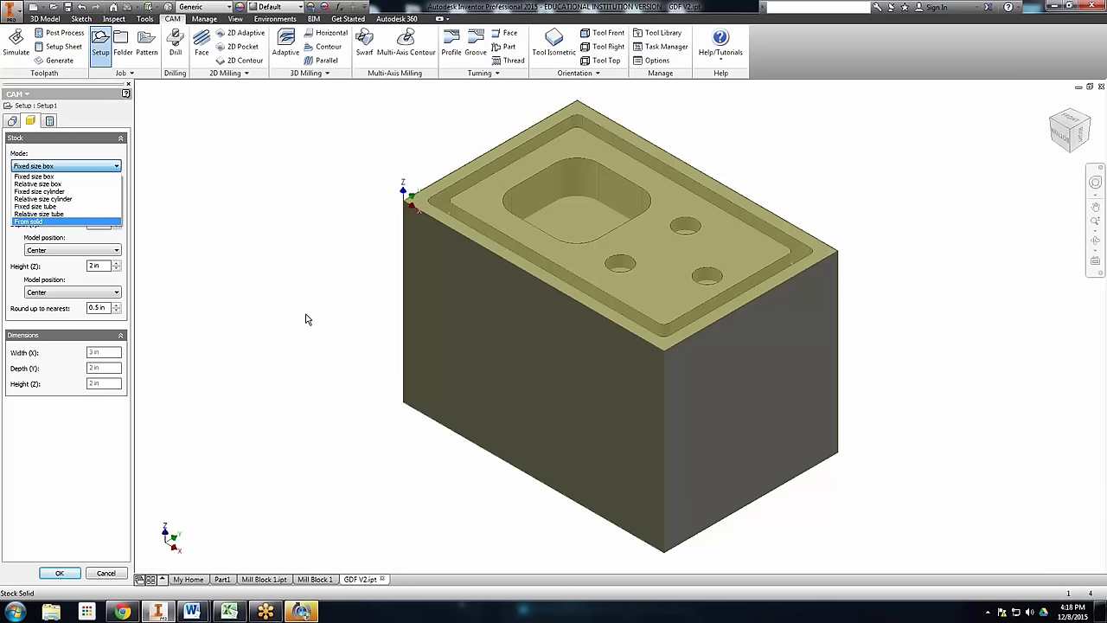
{"action": "left_click", "coordinate": [45, 185]}
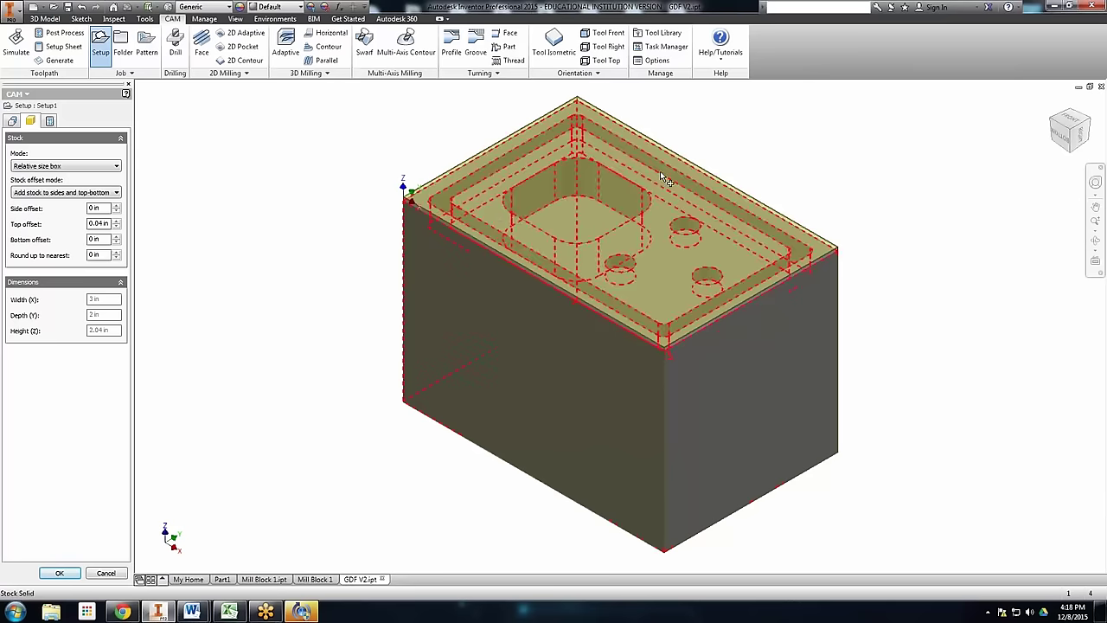
{"action": "left_click", "coordinate": [596, 288]}
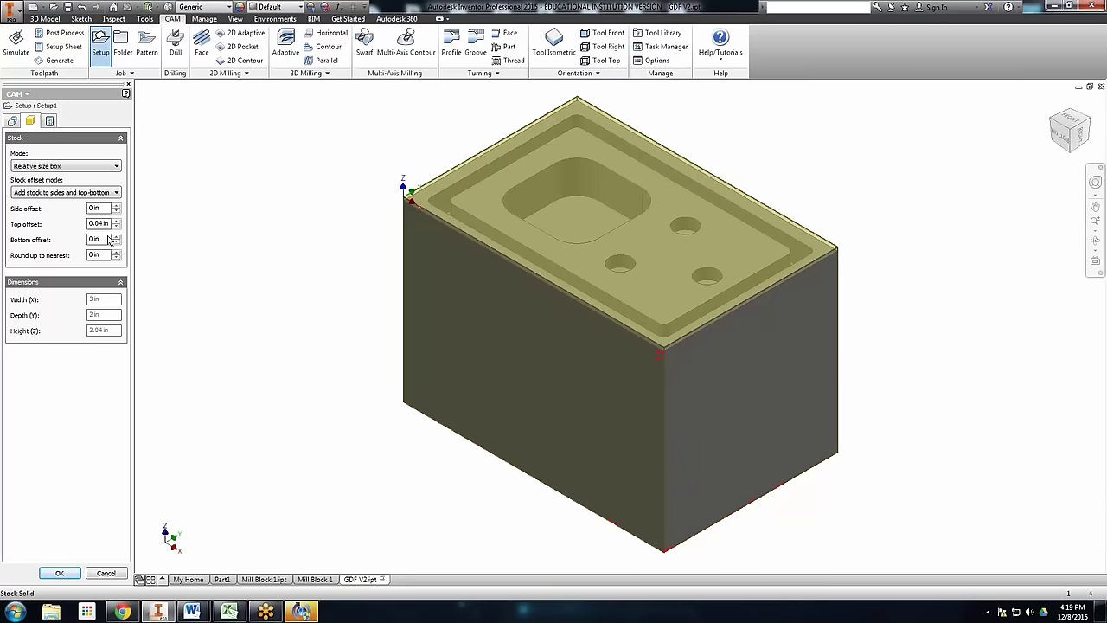
{"action": "left_click", "coordinate": [94, 223]}
{"action": "type", "text": "0"}
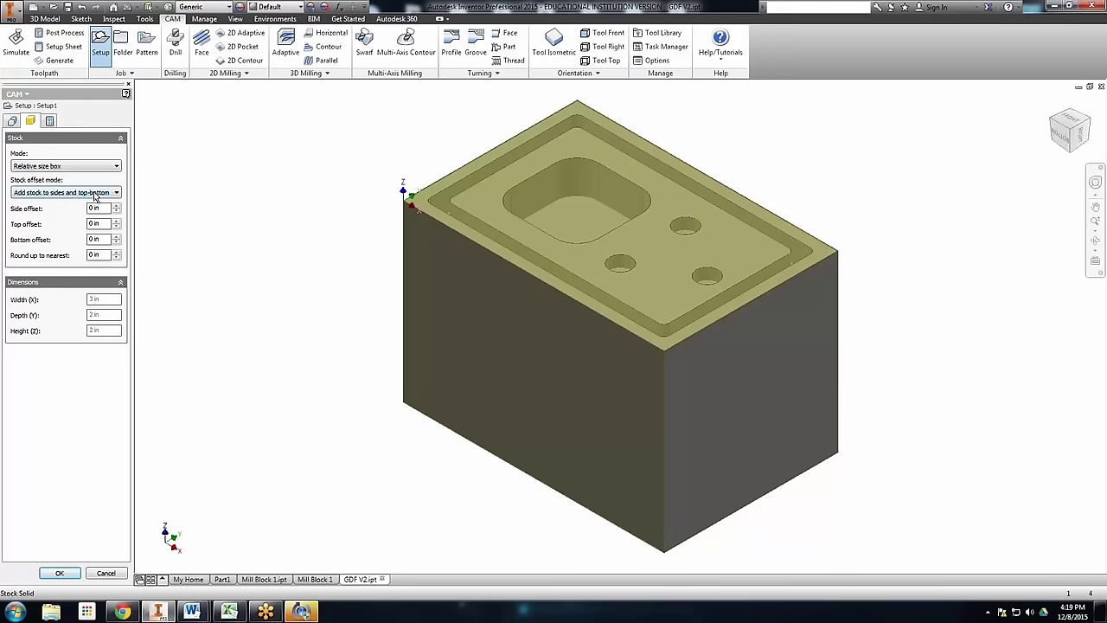
Set the stock offset mode to No additional stock
{"action": "left_click", "coordinate": [95, 194]}
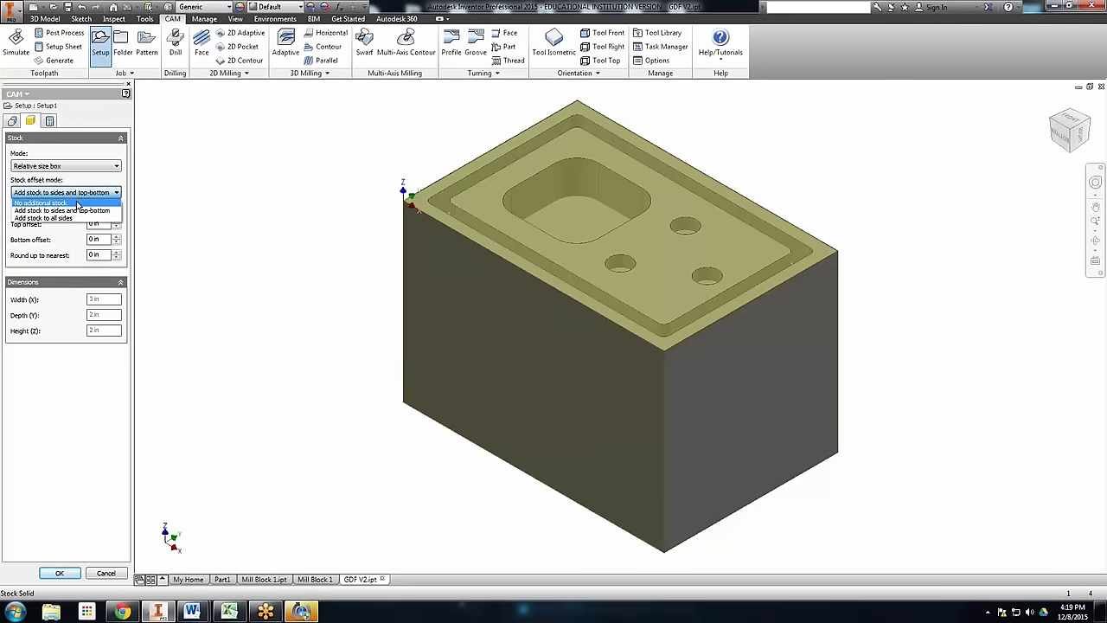
{"action": "left_click", "coordinate": [77, 203]}
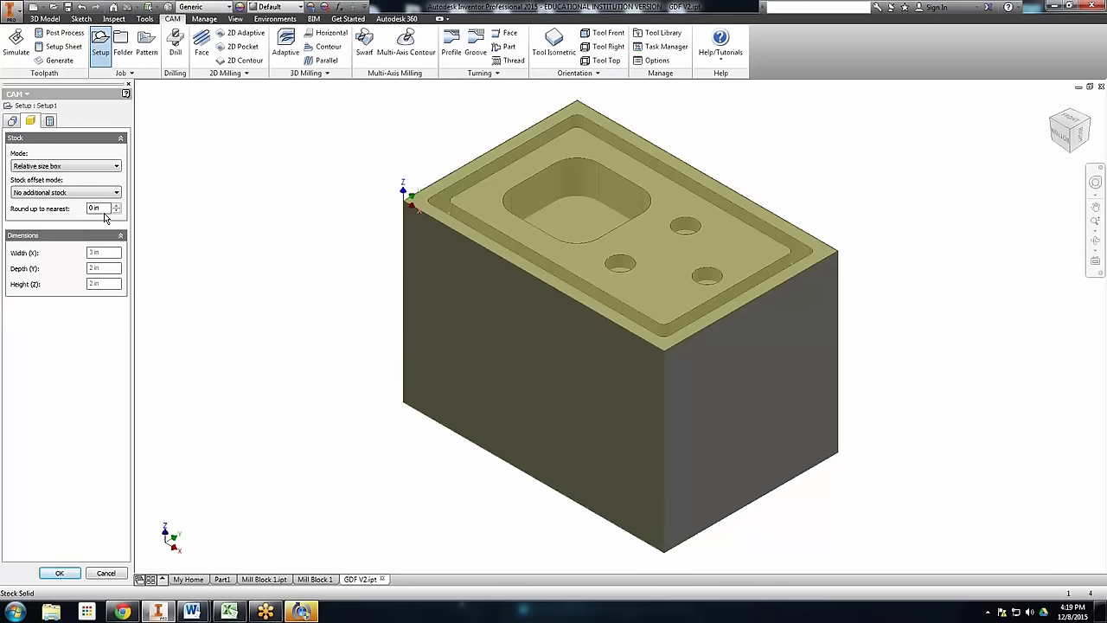
{"action": "right_click", "coordinate": [101, 211]}
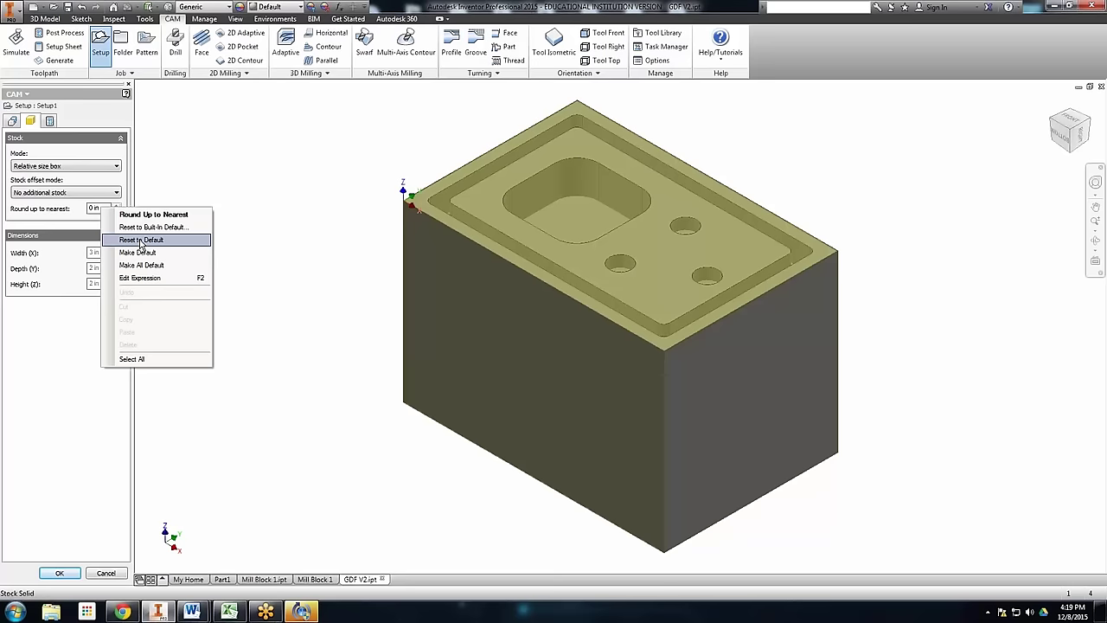
{"action": "left_click", "coordinate": [87, 184]}
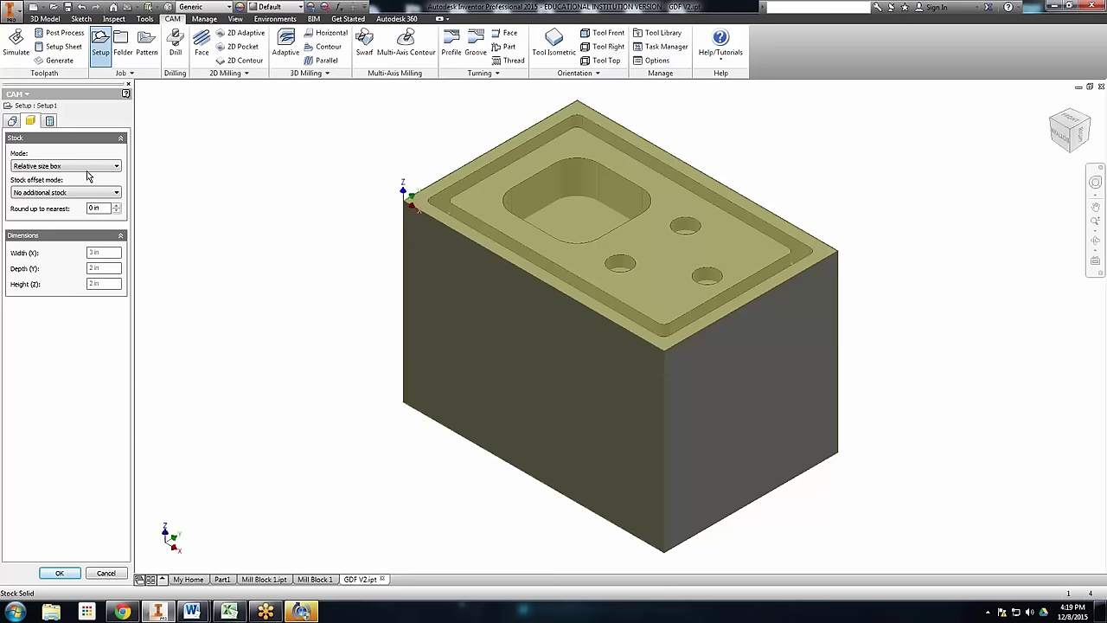
Try the Add stock to sides and top-bottom offset mode, look at the top offset's default options, and return to No additional stock
{"action": "left_click", "coordinate": [87, 166]}
{"action": "left_click", "coordinate": [78, 183]}
{"action": "left_click", "coordinate": [82, 192]}
{"action": "left_click", "coordinate": [69, 210]}
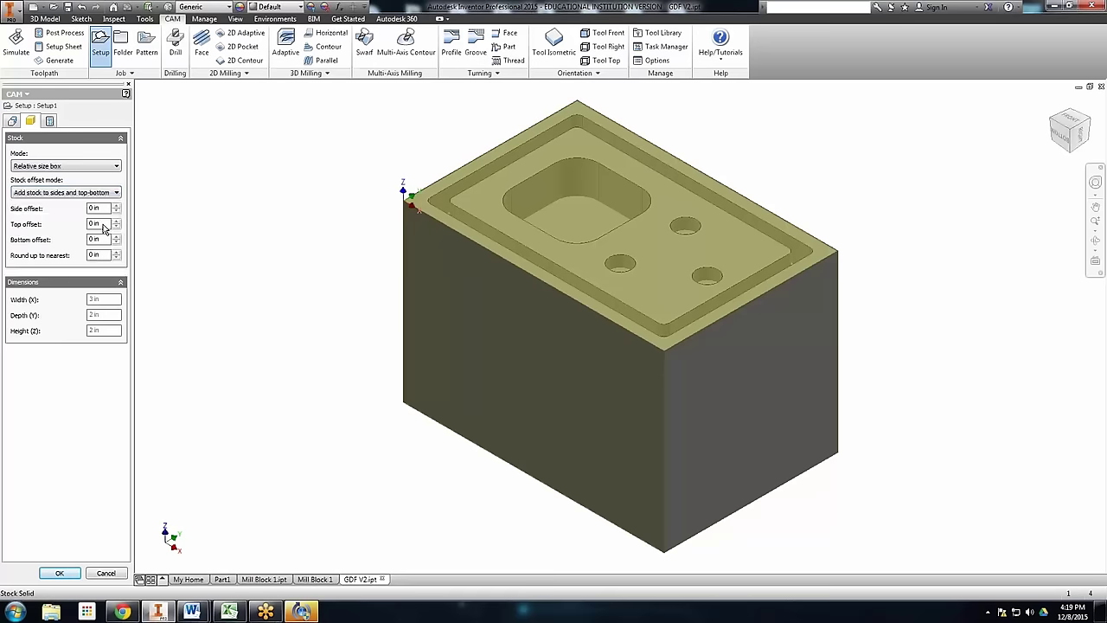
{"action": "right_click", "coordinate": [103, 225]}
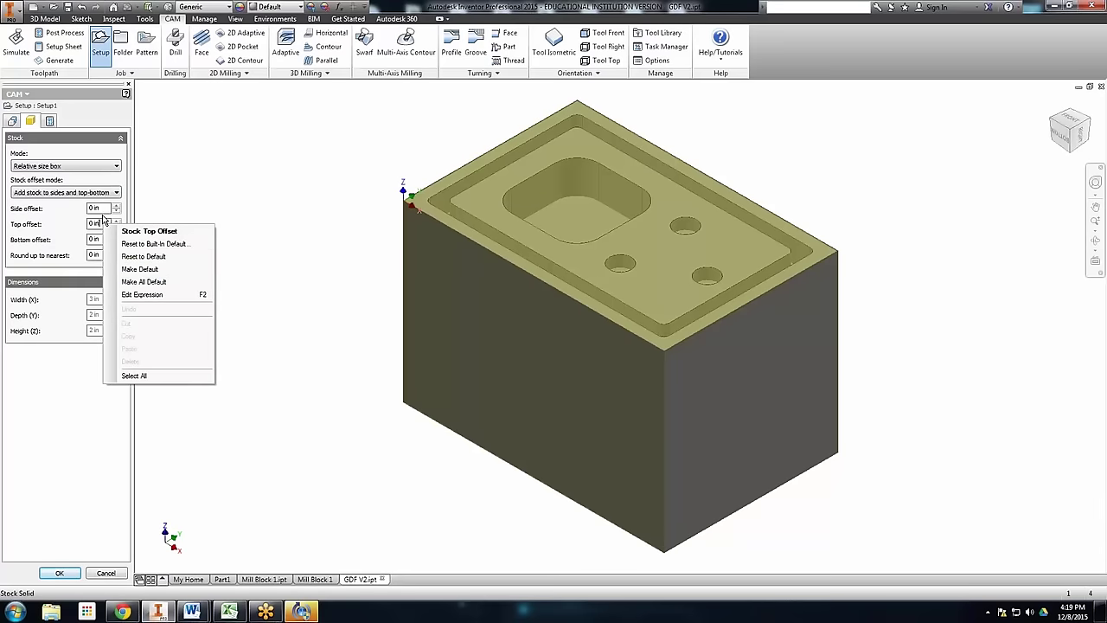
{"action": "left_click", "coordinate": [64, 239]}
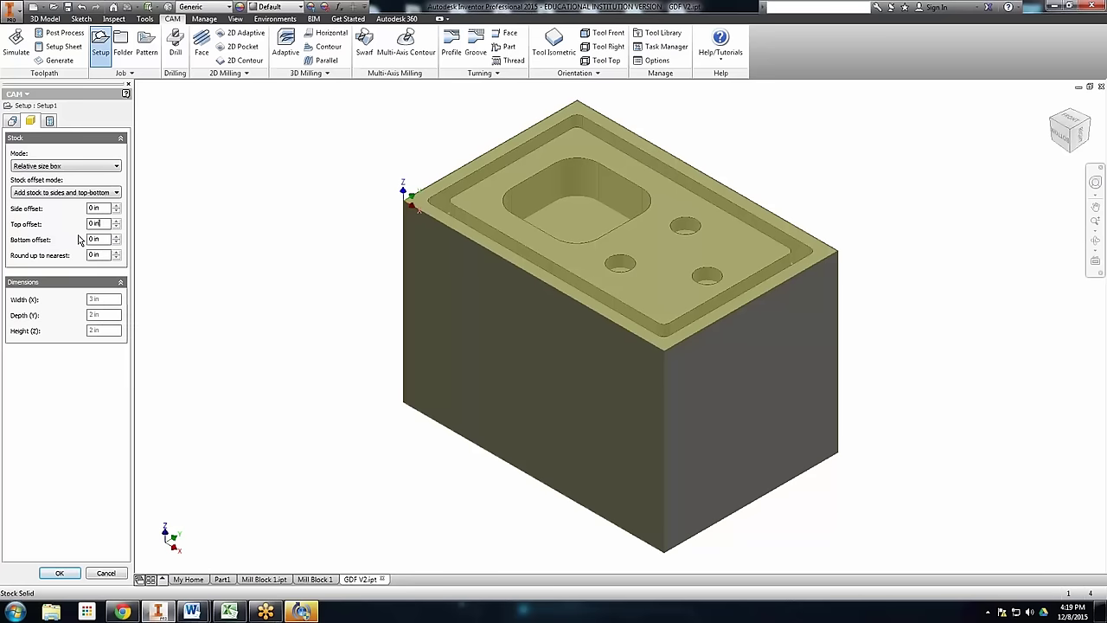
{"action": "left_click", "coordinate": [69, 193]}
{"action": "left_click", "coordinate": [43, 200]}
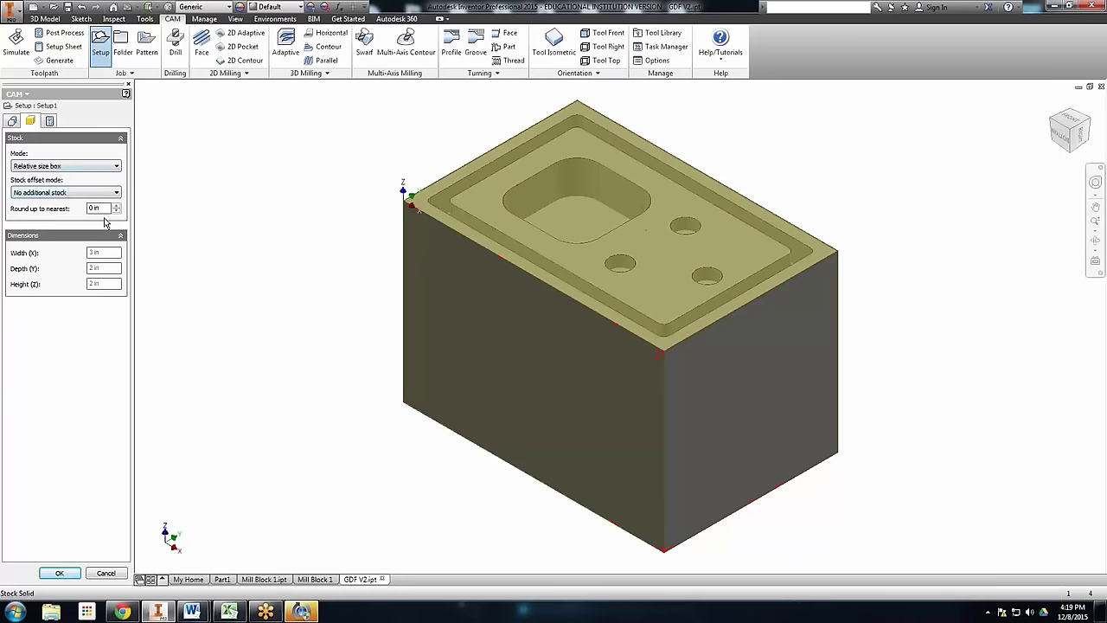
Review the setup's program, origin and stock settings and confirm the setup
{"action": "left_click", "coordinate": [49, 121]}
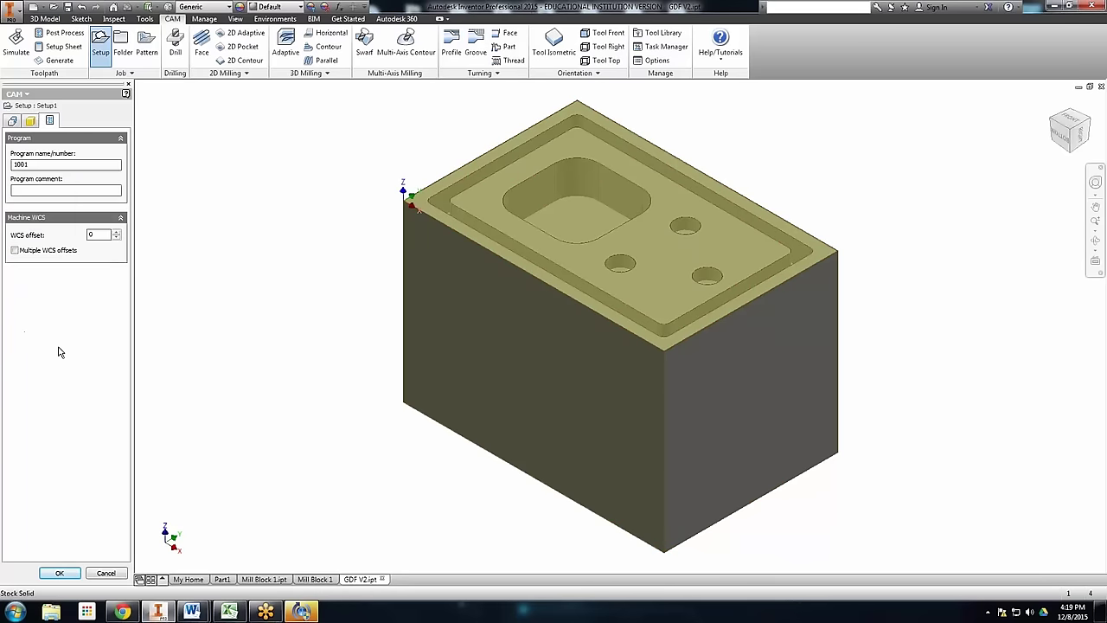
{"action": "left_click", "coordinate": [13, 122]}
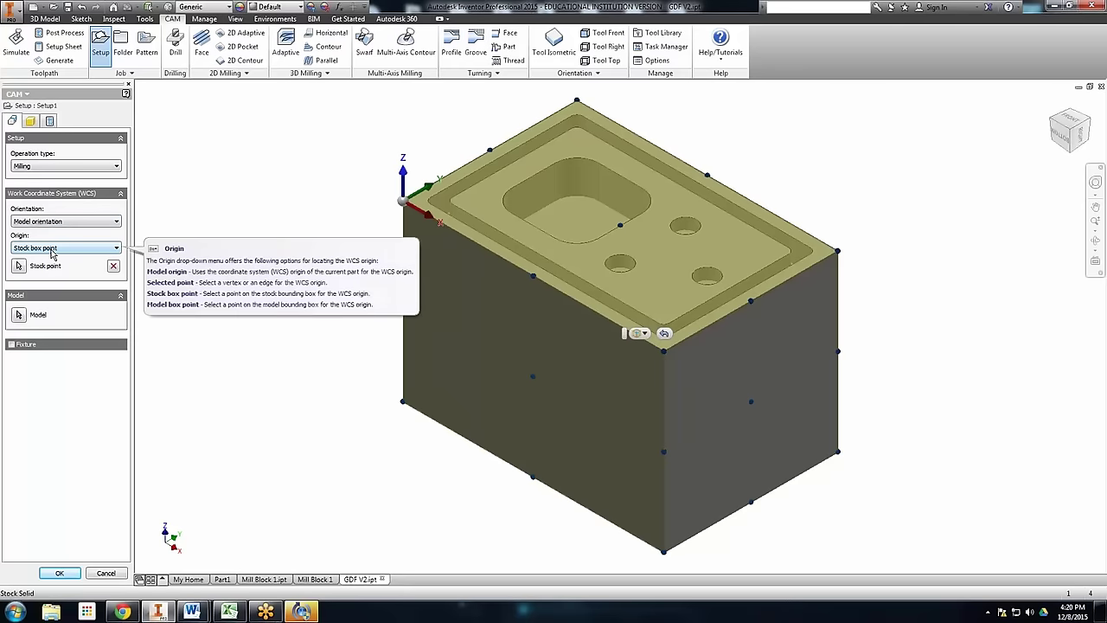
{"action": "left_click", "coordinate": [30, 121]}
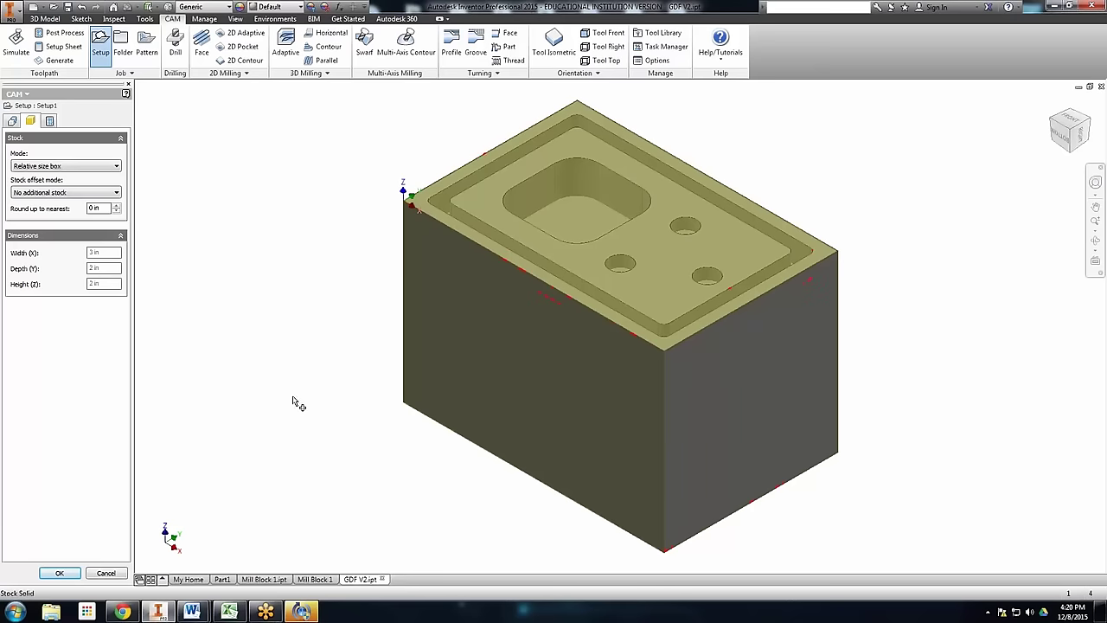
{"action": "left_click", "coordinate": [60, 573]}
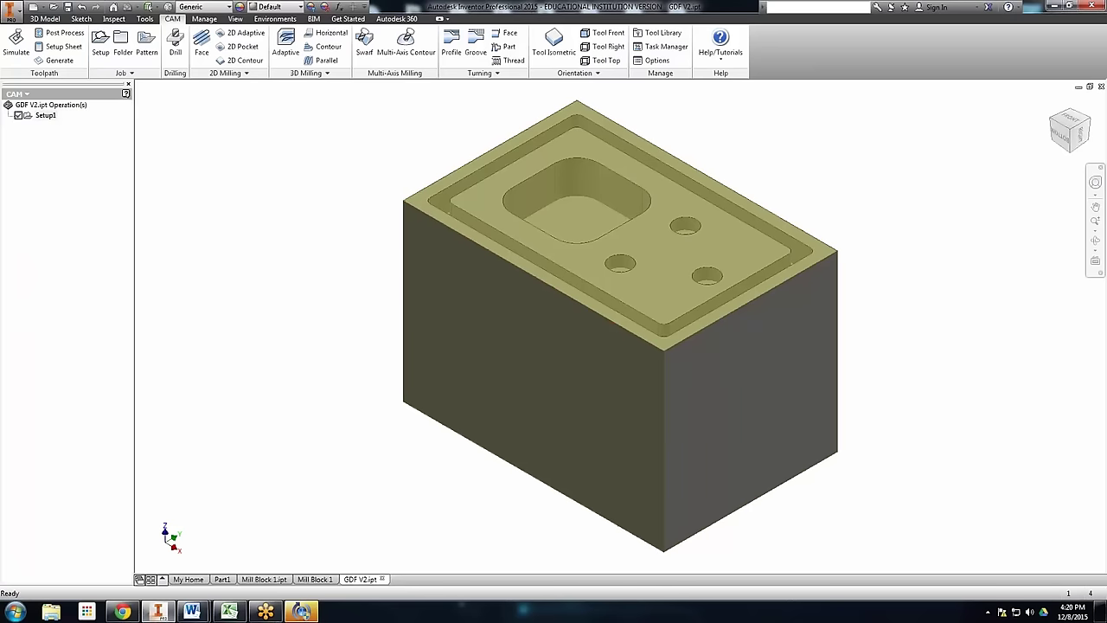
Reopen Setup1 and move the WCS origin to the stock box point at the top corner nearest the viewer, beside the small holes
{"action": "double_click", "coordinate": [42, 117]}
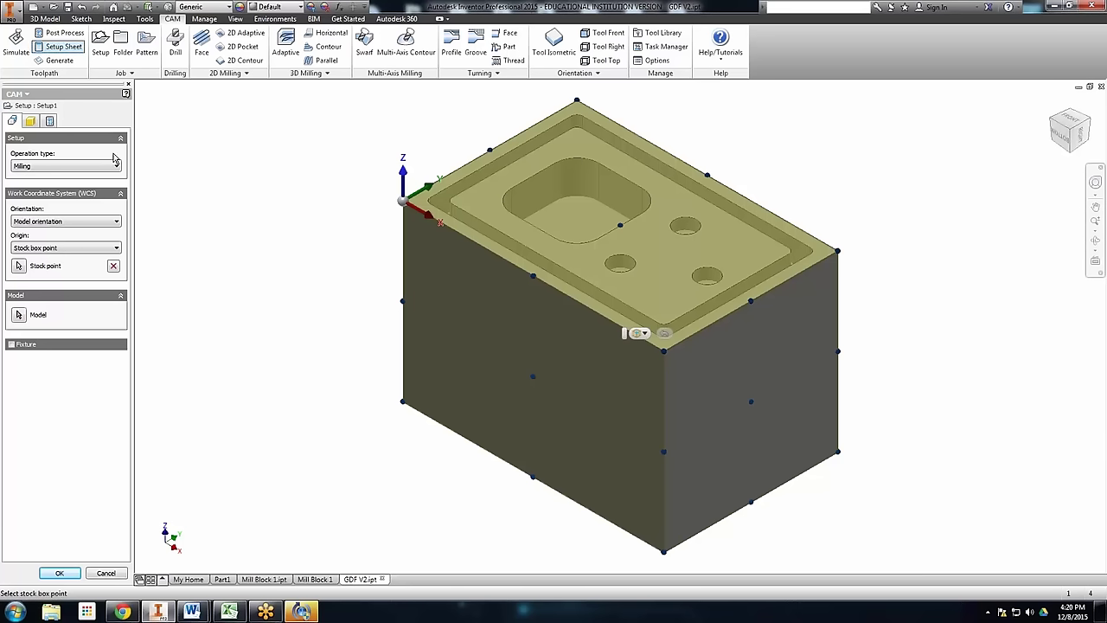
{"action": "left_click", "coordinate": [76, 574]}
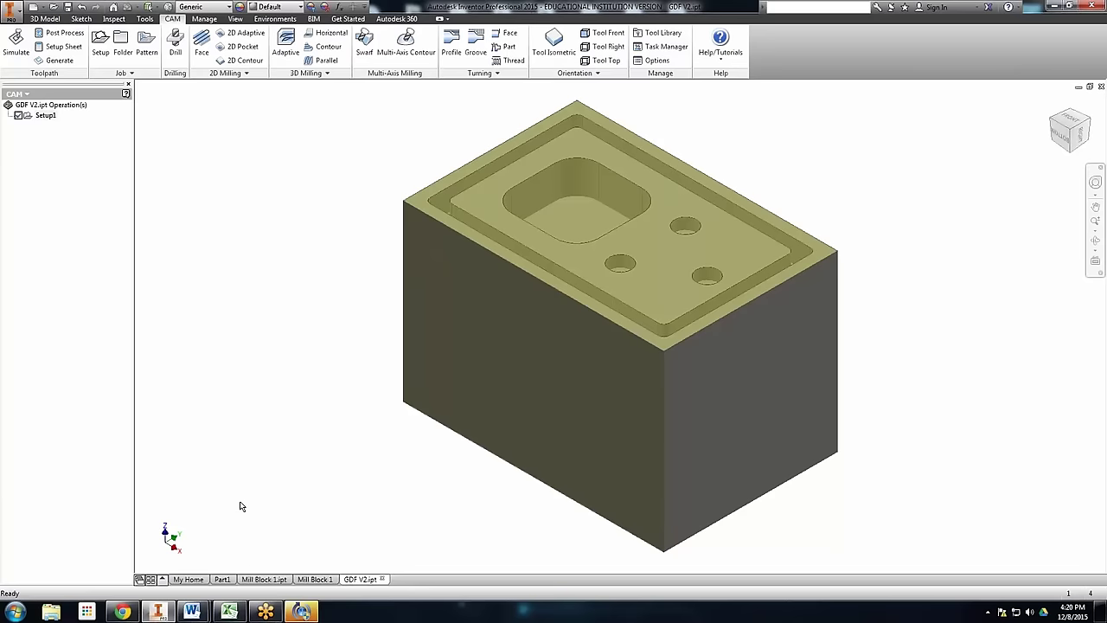
{"action": "left_click", "coordinate": [47, 117]}
{"action": "double_click", "coordinate": [47, 117]}
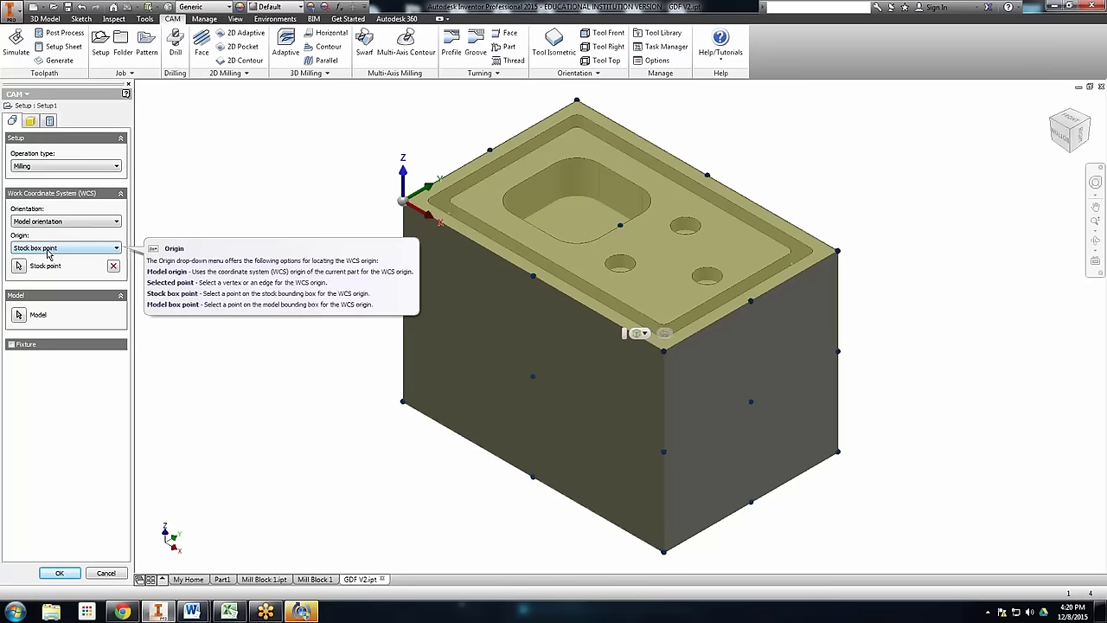
{"action": "left_click", "coordinate": [664, 352]}
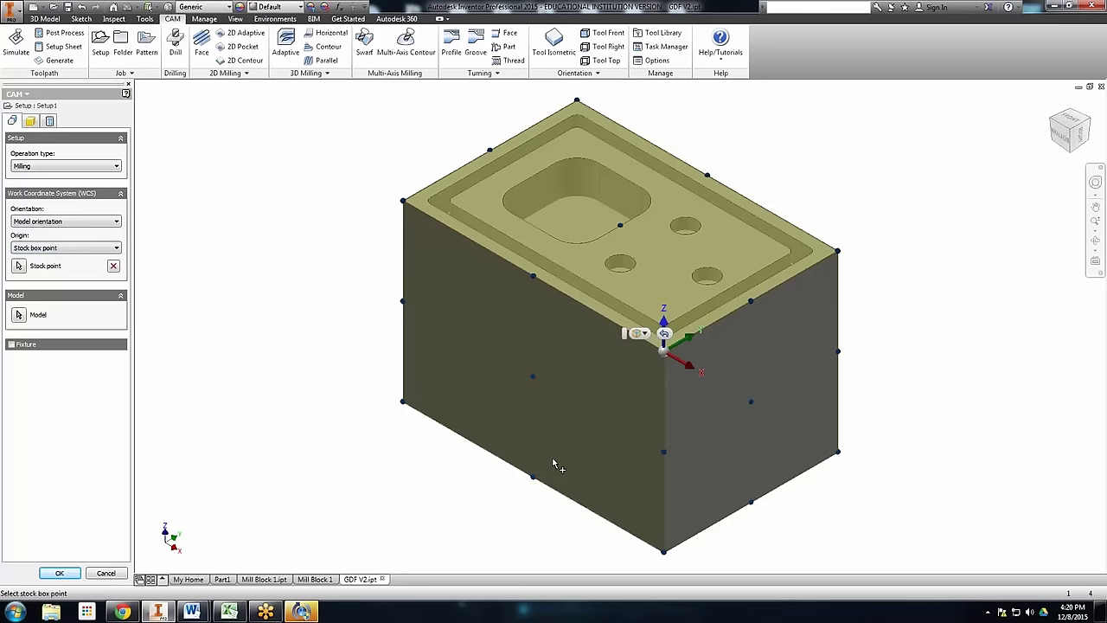
{"action": "left_click", "coordinate": [60, 573]}
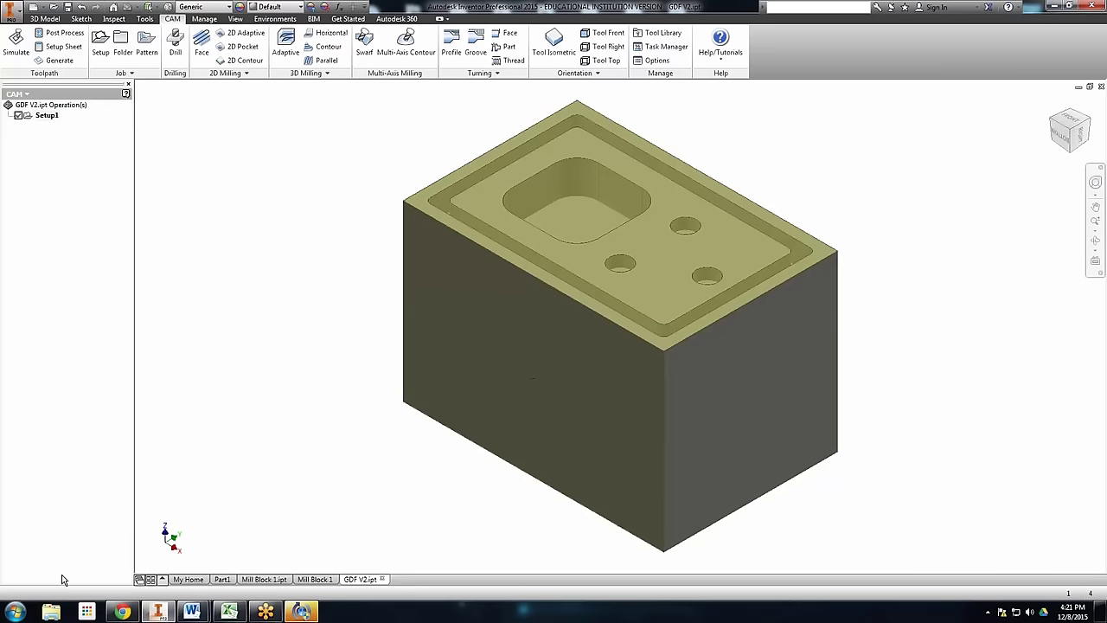
Reopen Setup1 and set the WCS orientation to Select Z axis/plane & X axis
{"action": "double_click", "coordinate": [45, 115]}
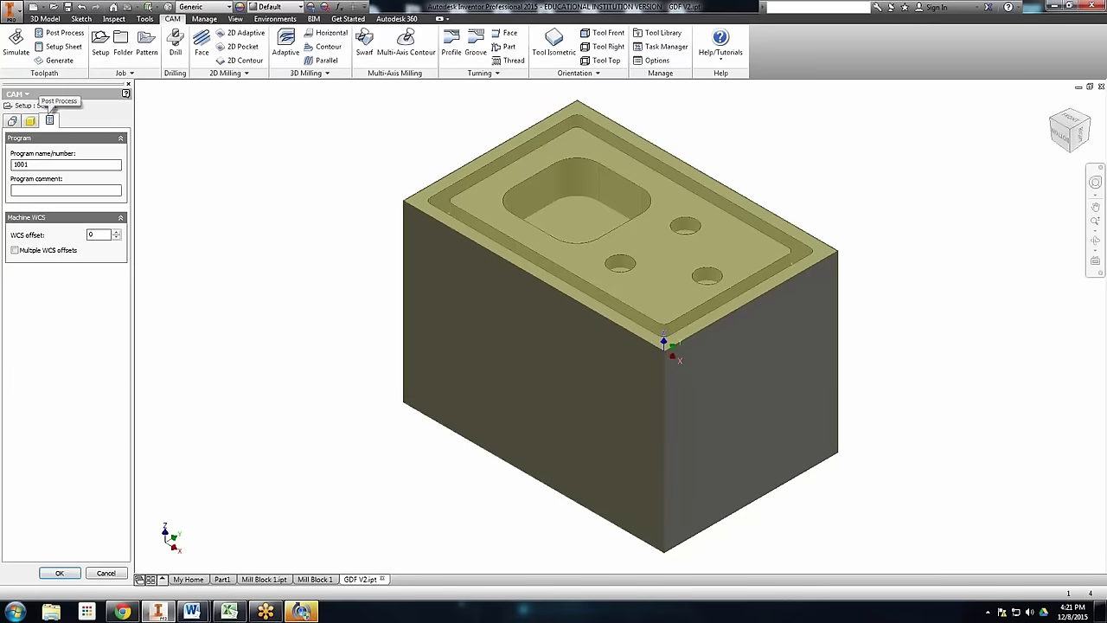
{"action": "left_click", "coordinate": [13, 121]}
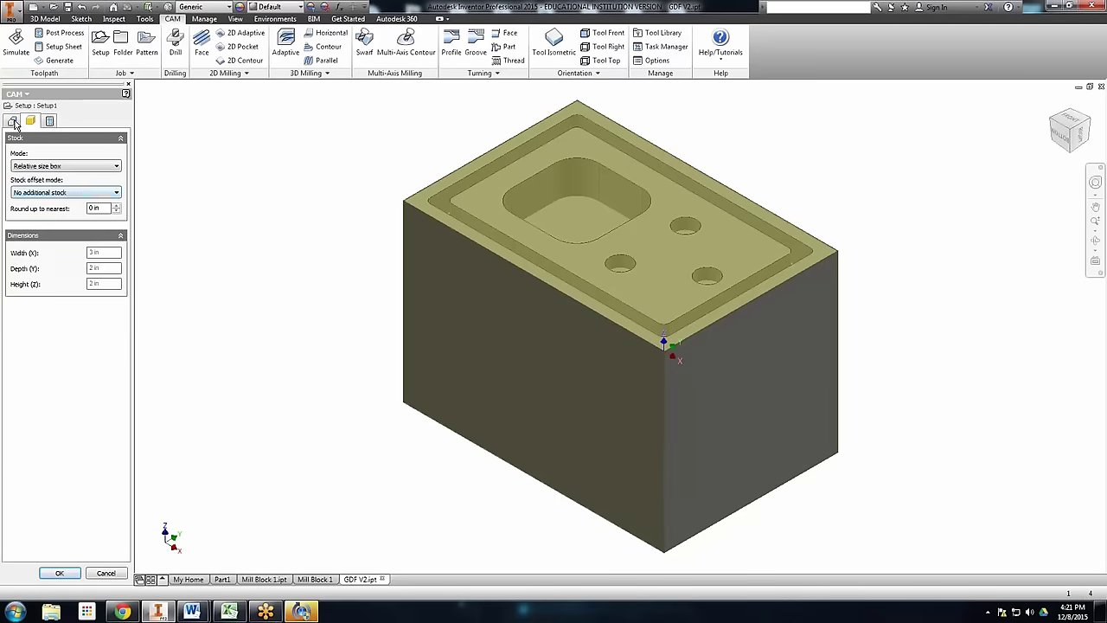
{"action": "left_click", "coordinate": [13, 121]}
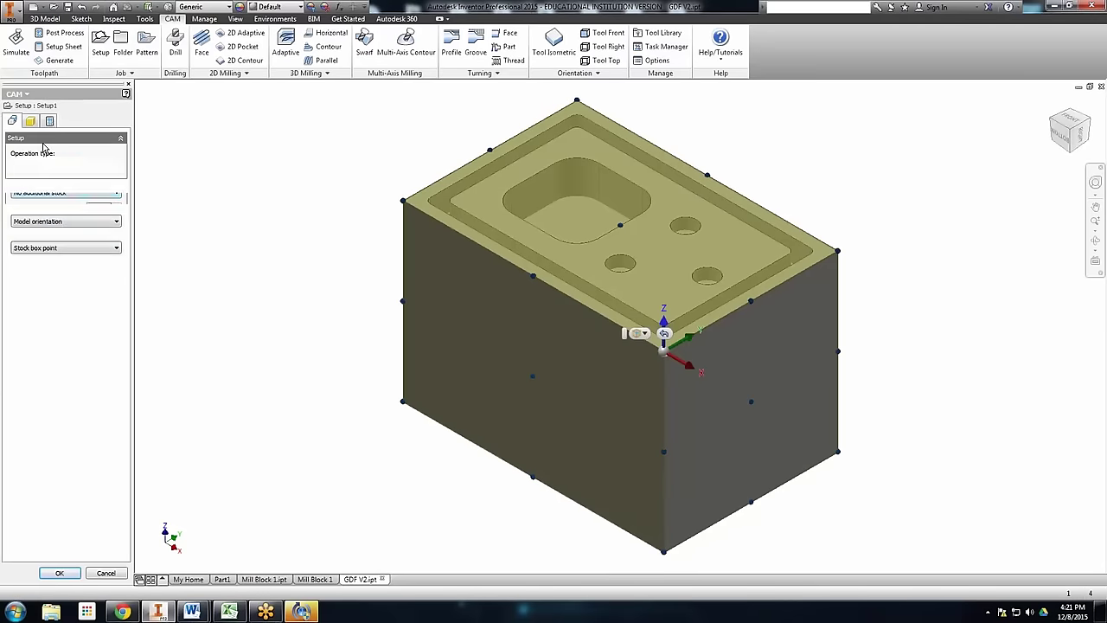
{"action": "left_click", "coordinate": [55, 222]}
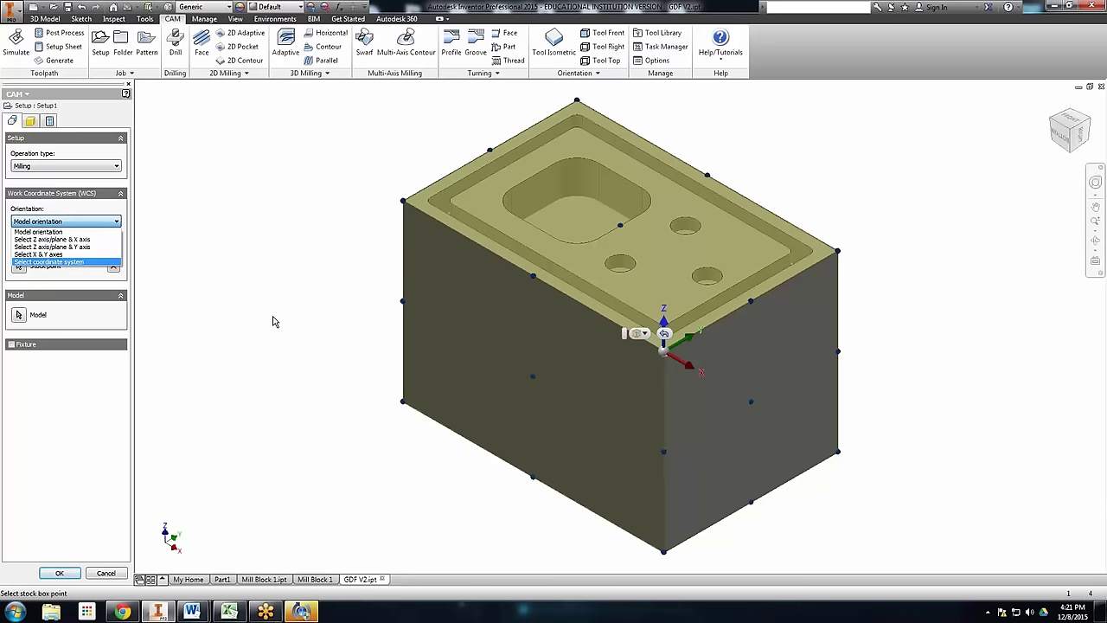
{"action": "left_click", "coordinate": [52, 239]}
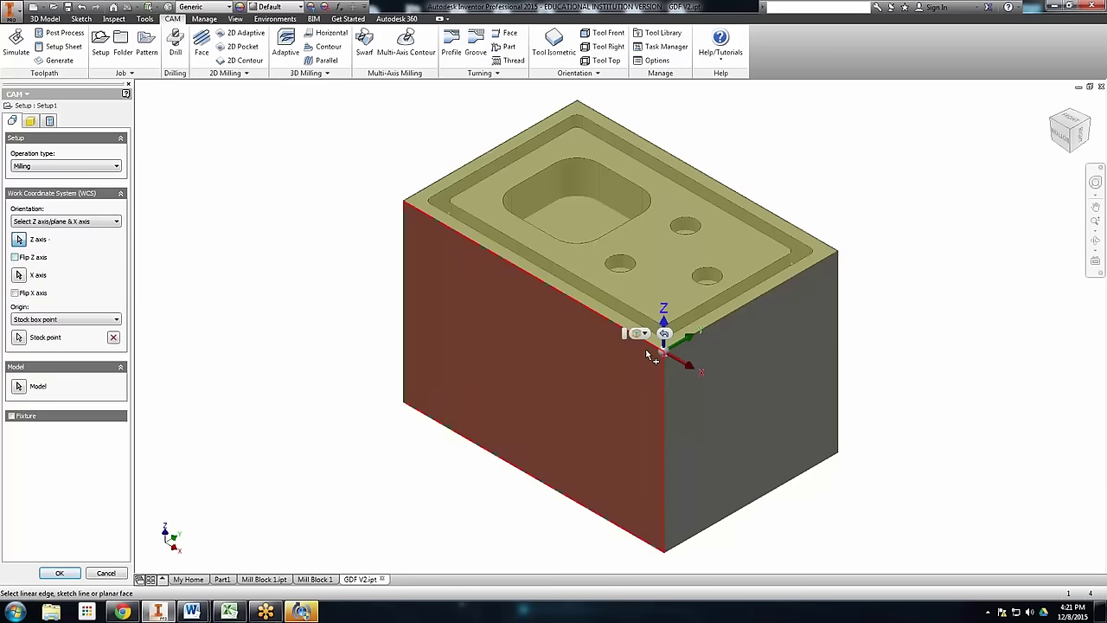
Try the front long top edge and the near vertical edge as Z axis, return to the long edge, and assign the vertical edge to X
{"action": "left_click", "coordinate": [619, 329]}
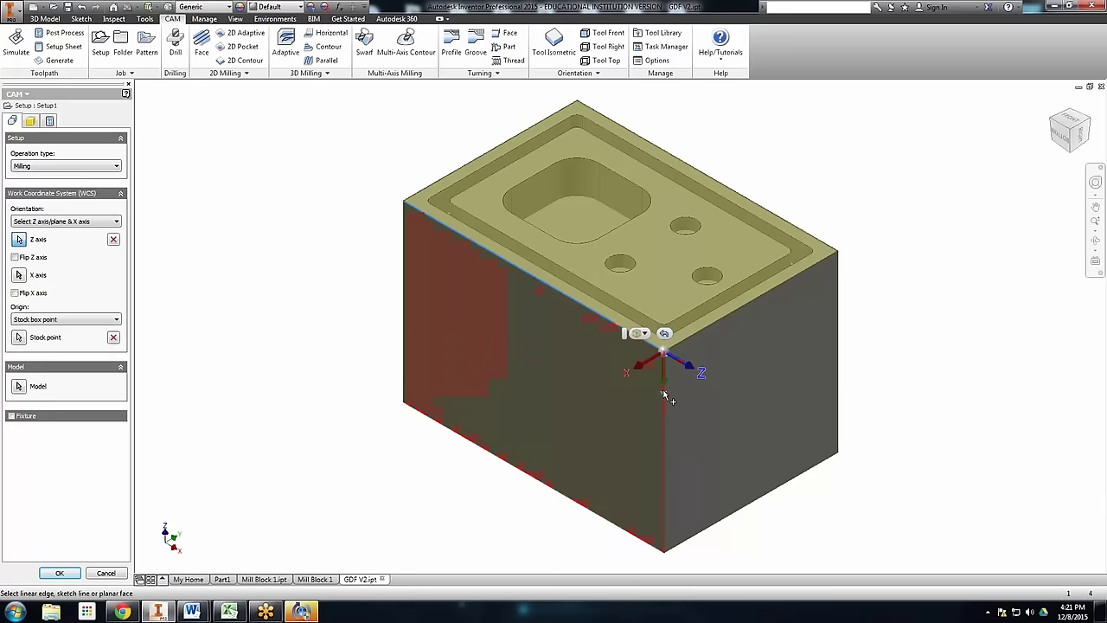
{"action": "left_click", "coordinate": [664, 395]}
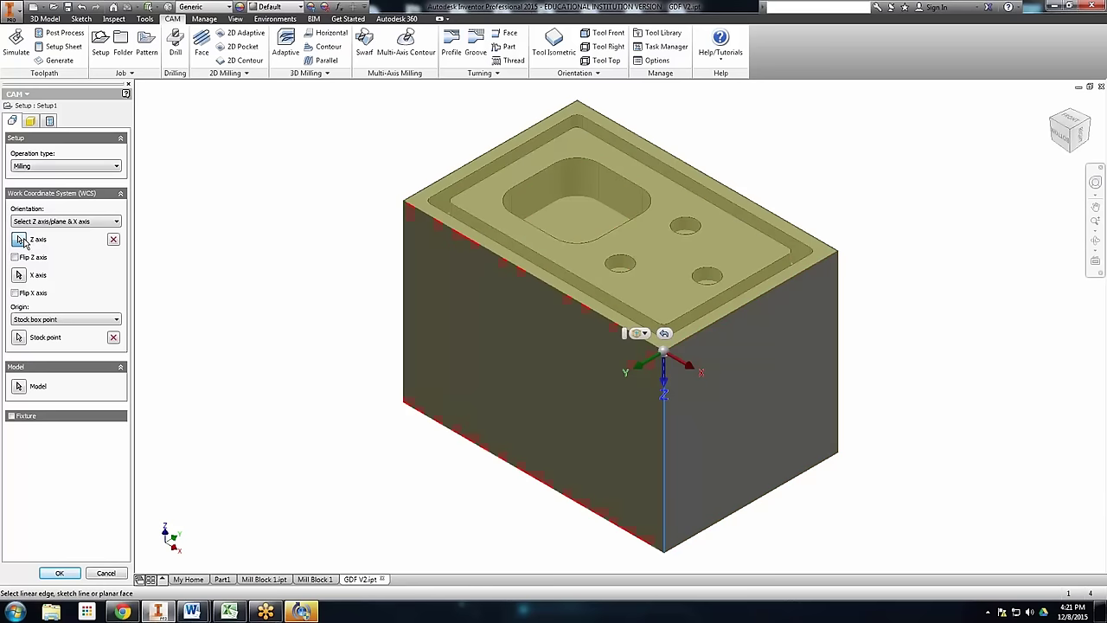
{"action": "left_click", "coordinate": [597, 314]}
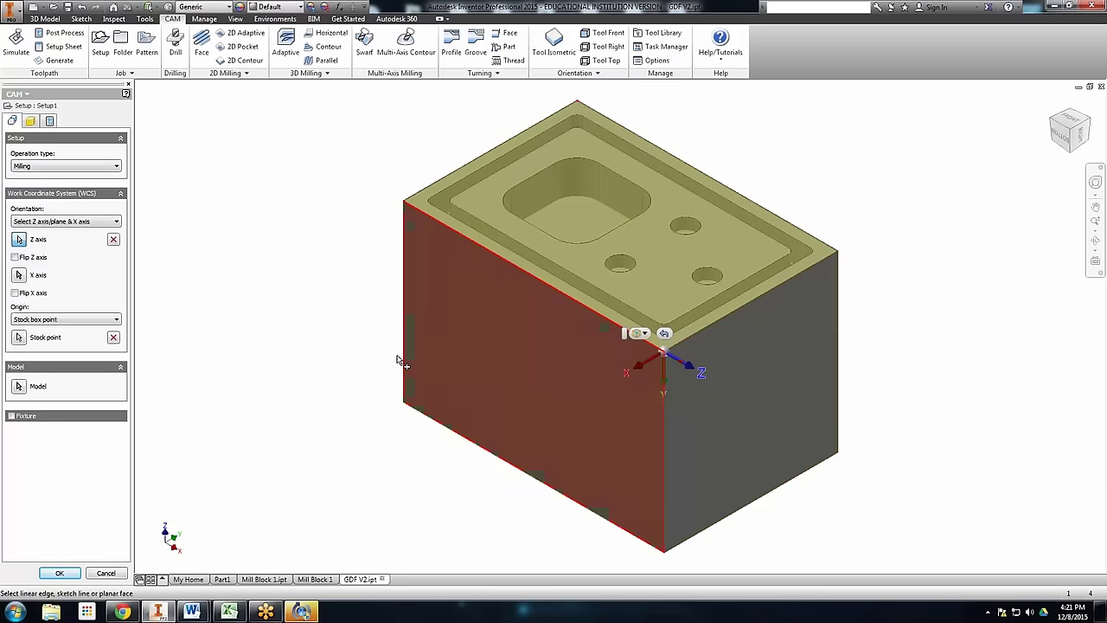
{"action": "left_click", "coordinate": [20, 275]}
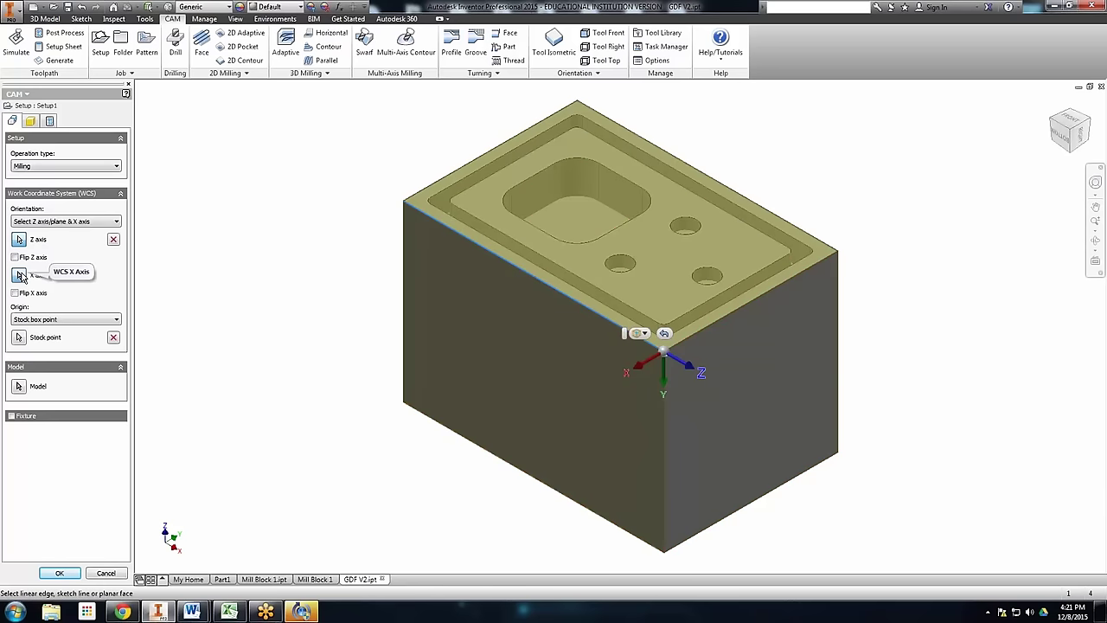
{"action": "left_click", "coordinate": [664, 443]}
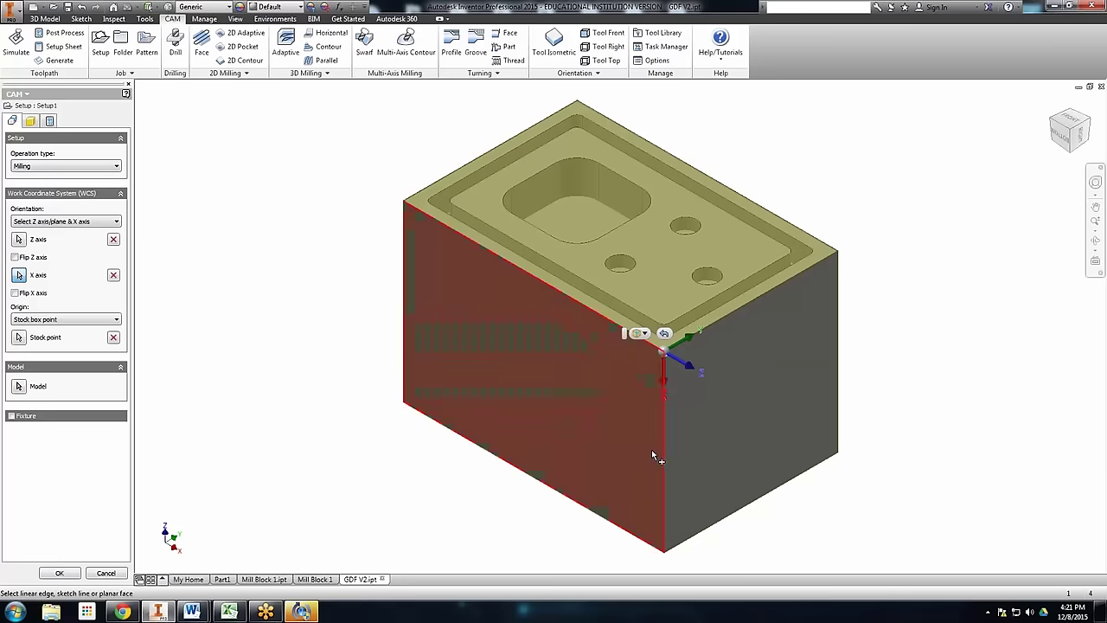
Try flipping the WCS X axis and Z axis, restoring each direction
{"action": "left_click", "coordinate": [16, 295]}
{"action": "left_click", "coordinate": [15, 293]}
{"action": "left_click", "coordinate": [15, 257]}
{"action": "left_click", "coordinate": [15, 256]}
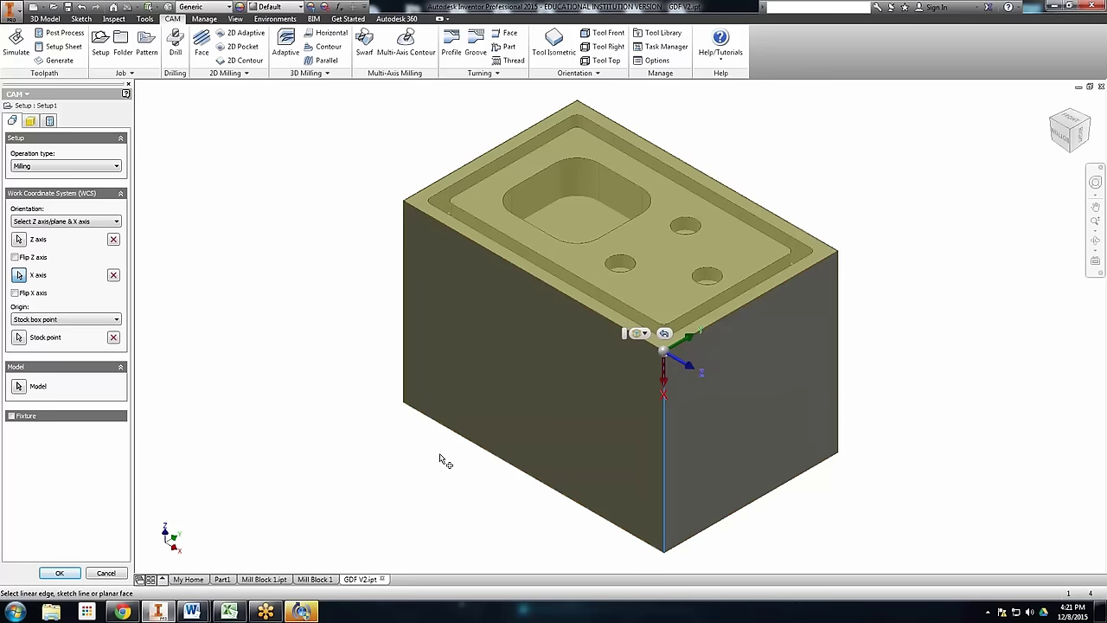
Set the WCS back to Model orientation with its origin at the top stock corner at the large pocket's end, and confirm the setup
{"action": "left_click", "coordinate": [87, 221]}
{"action": "left_click", "coordinate": [52, 231]}
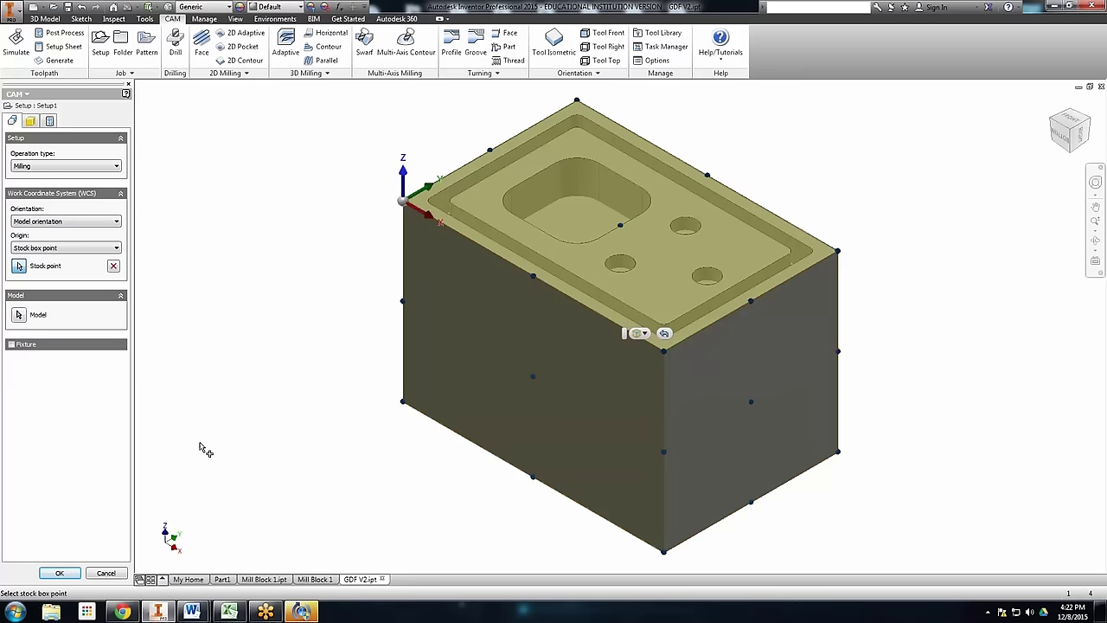
{"action": "left_click", "coordinate": [60, 572]}
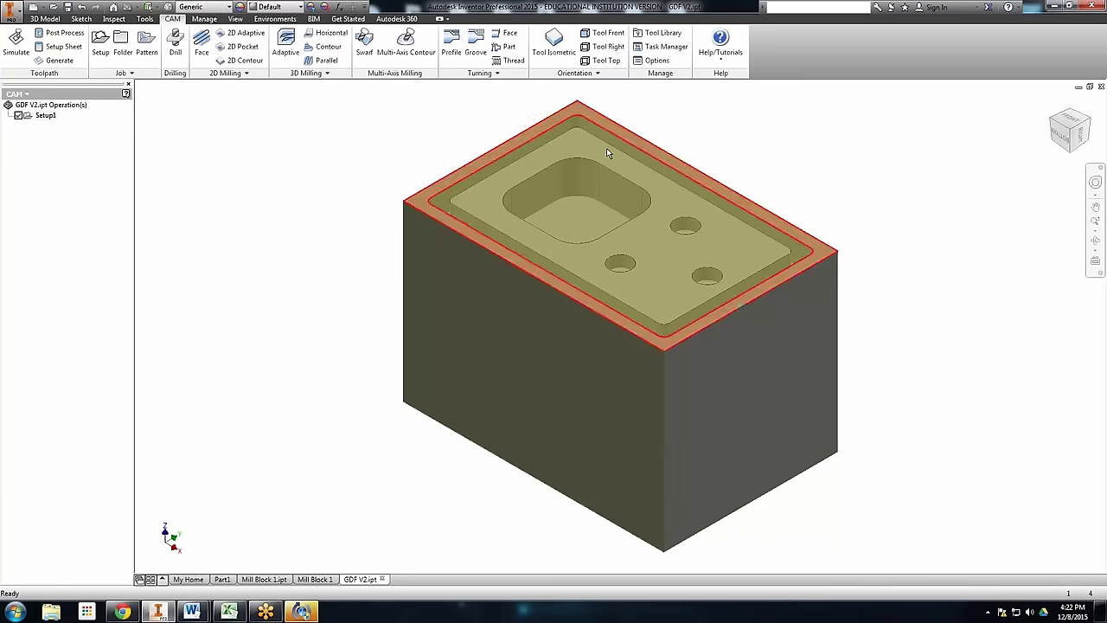
{"action": "left_click", "coordinate": [544, 264]}
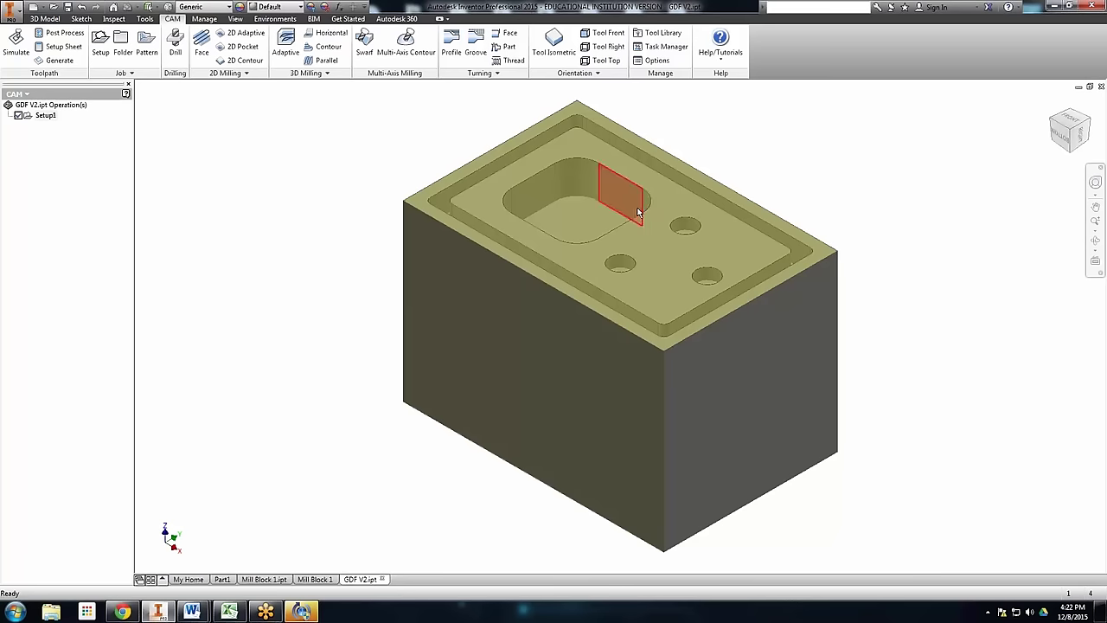
{"action": "mouse_move", "coordinate": [638, 212]}
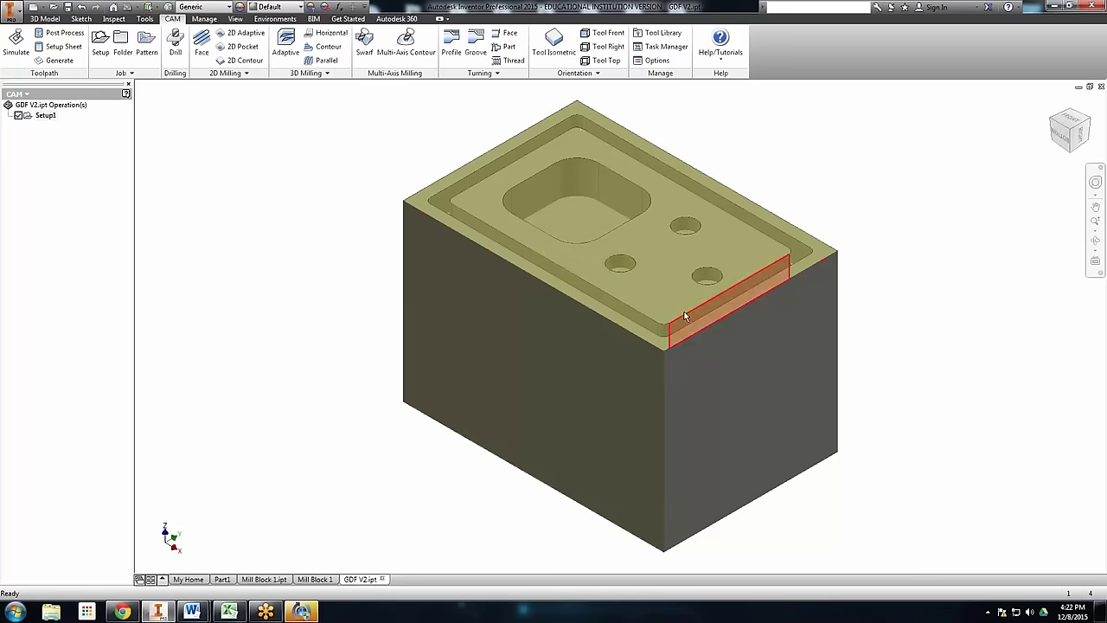
{"action": "left_click", "coordinate": [567, 225]}
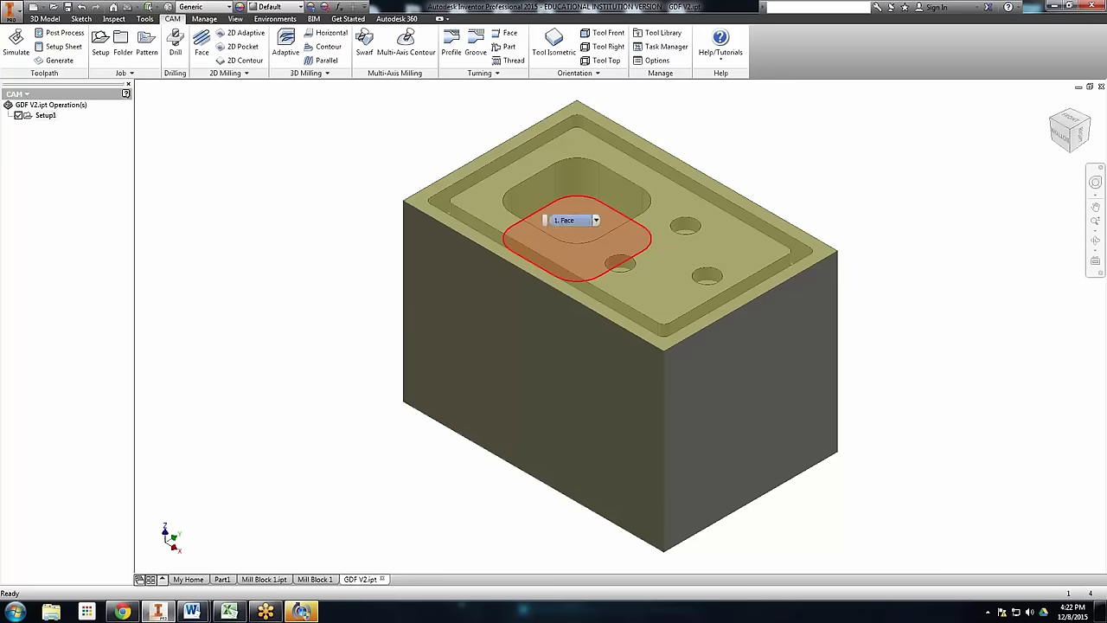
{"action": "left_click", "coordinate": [283, 309]}
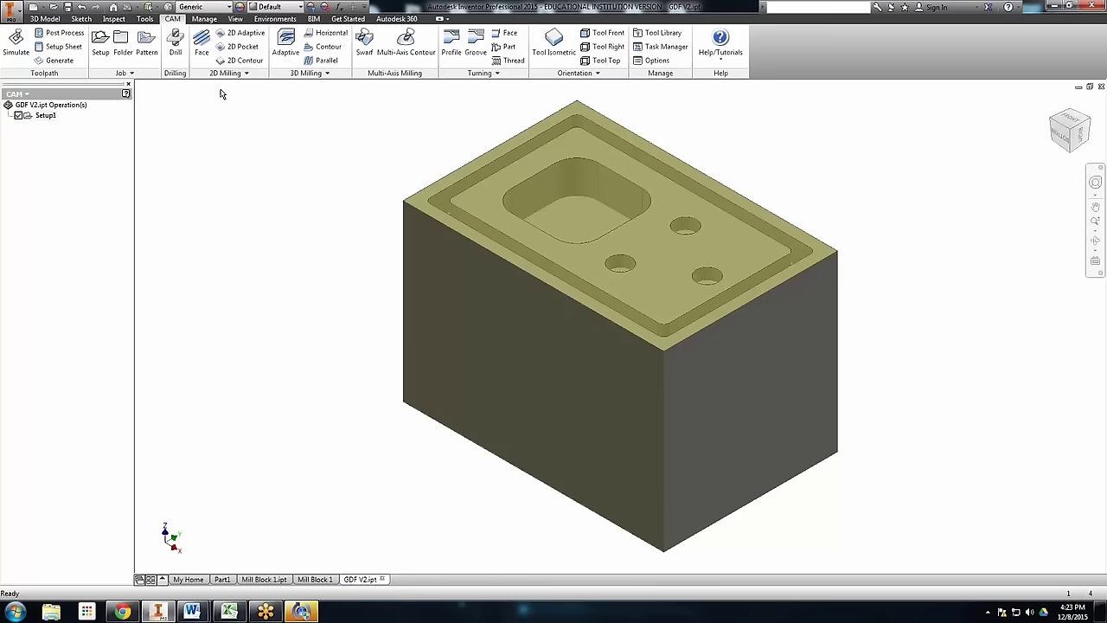
Measure the radius of the large pocket's rounded corner
{"action": "left_click", "coordinate": [113, 19]}
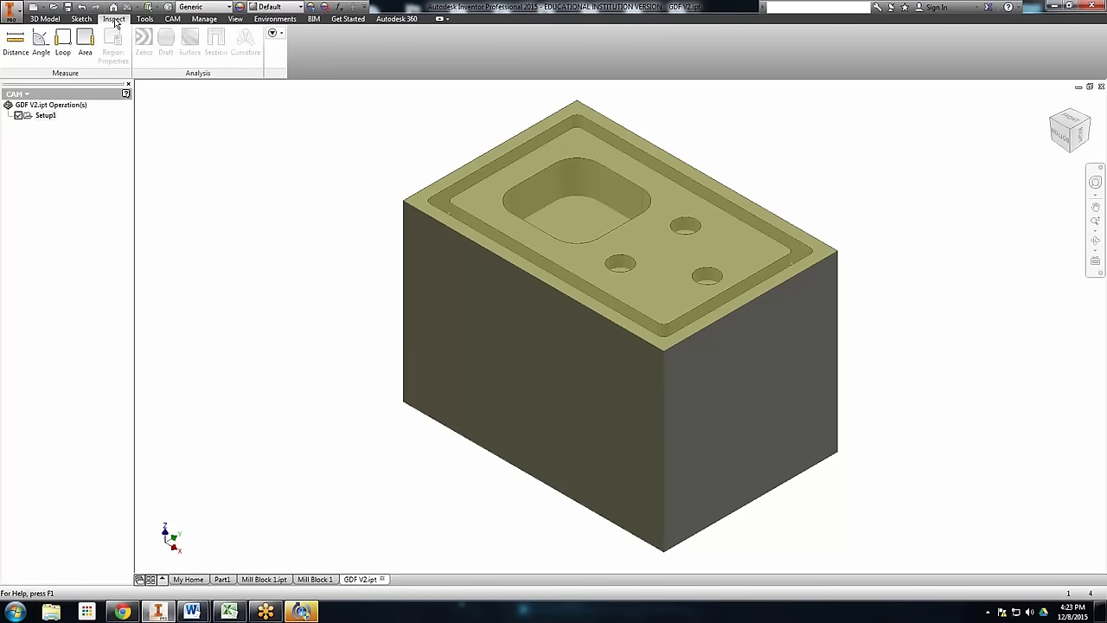
{"action": "left_click", "coordinate": [15, 45]}
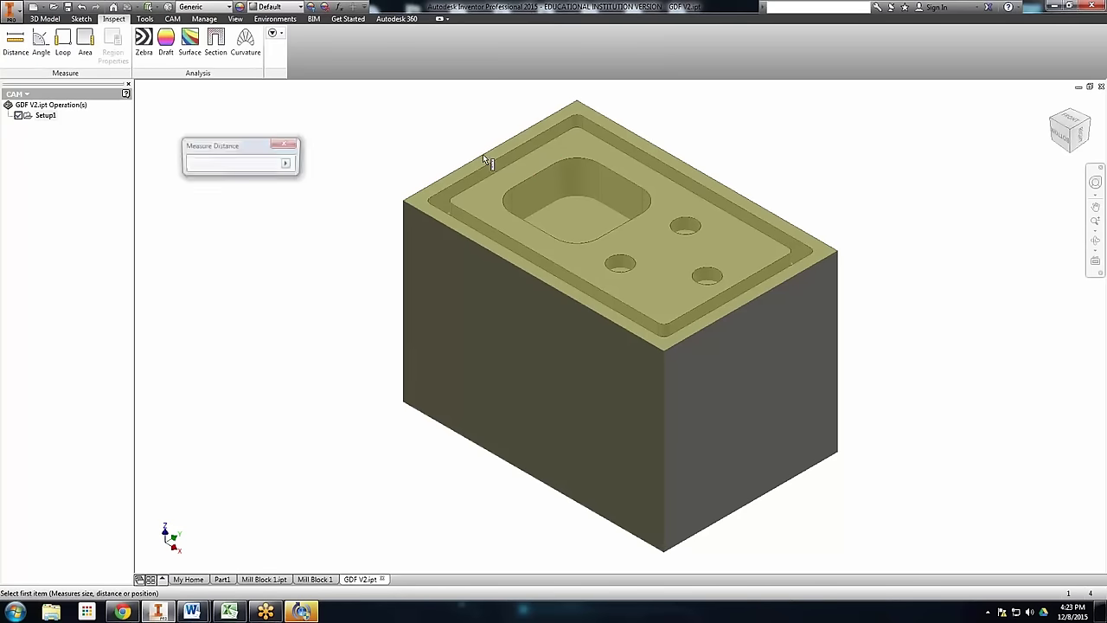
{"action": "left_click", "coordinate": [571, 164]}
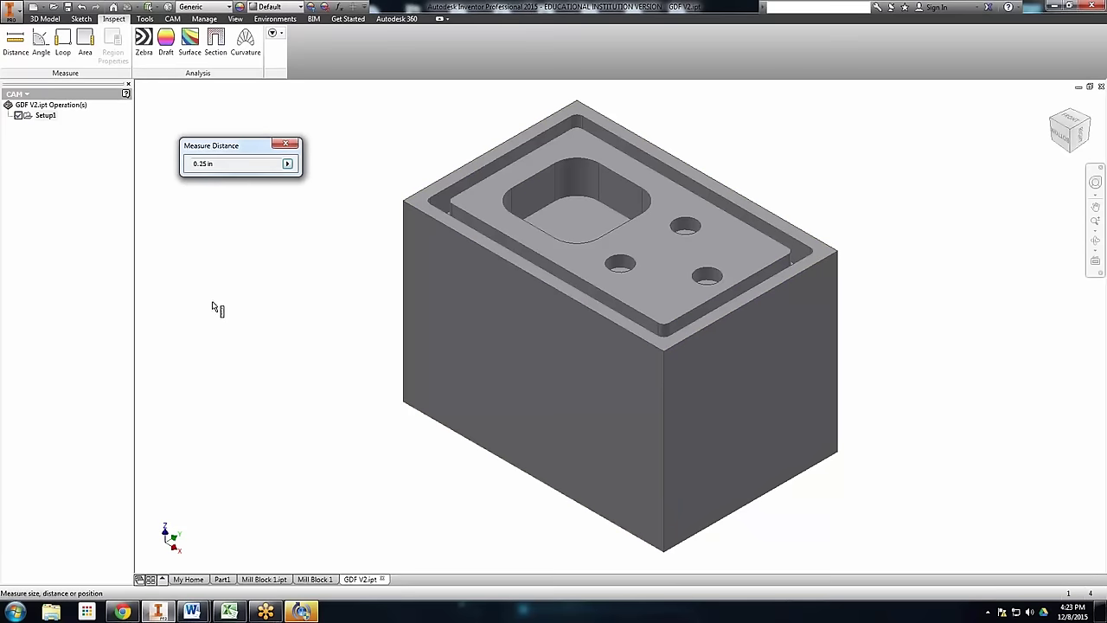
{"action": "left_click", "coordinate": [285, 144]}
{"action": "left_click", "coordinate": [172, 19]}
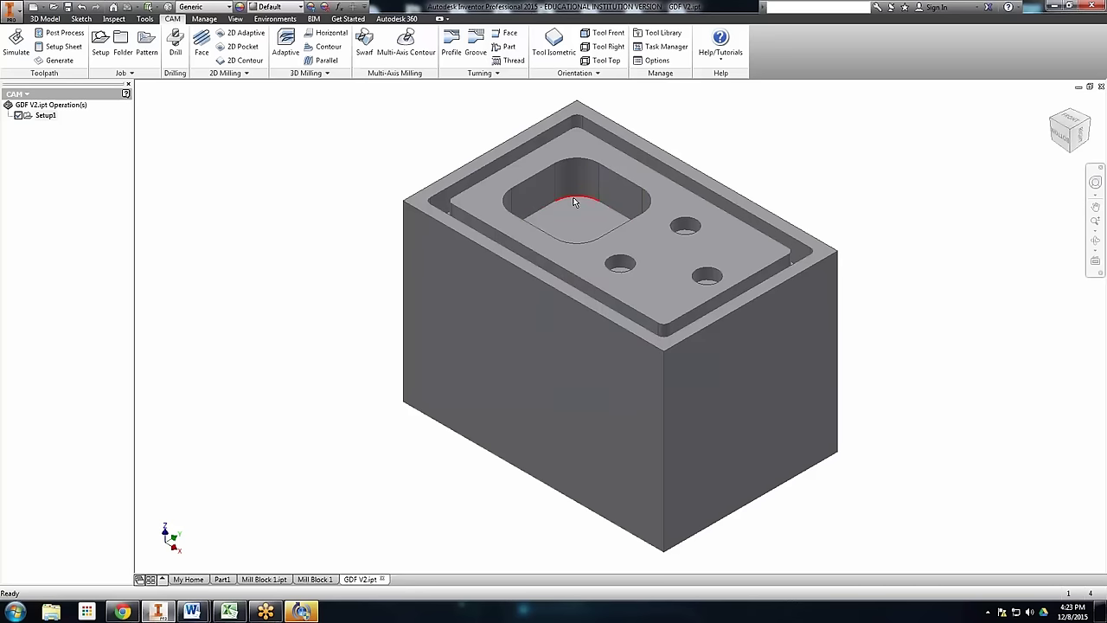
{"action": "mouse_move", "coordinate": [573, 202]}
{"action": "left_click", "coordinate": [588, 174]}
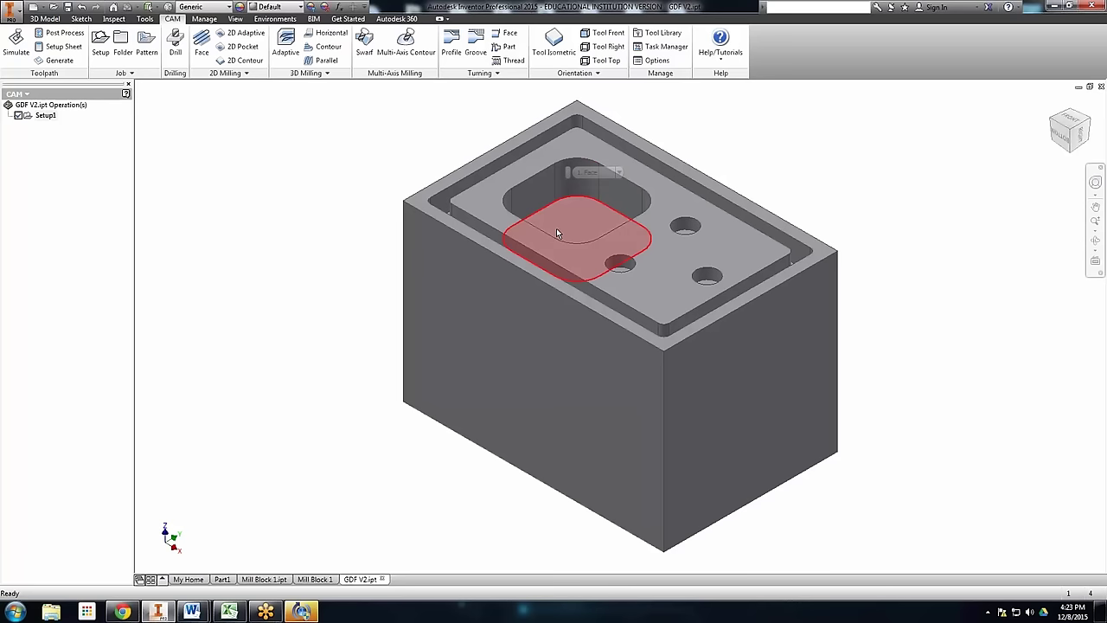
{"action": "mouse_move", "coordinate": [557, 232]}
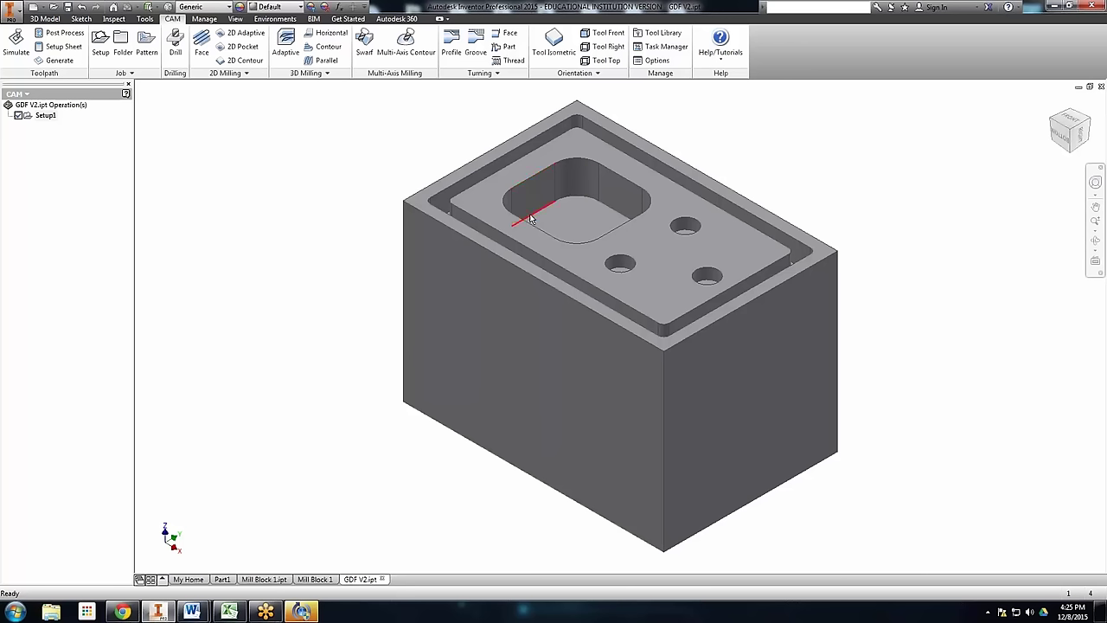
{"action": "mouse_move", "coordinate": [531, 219]}
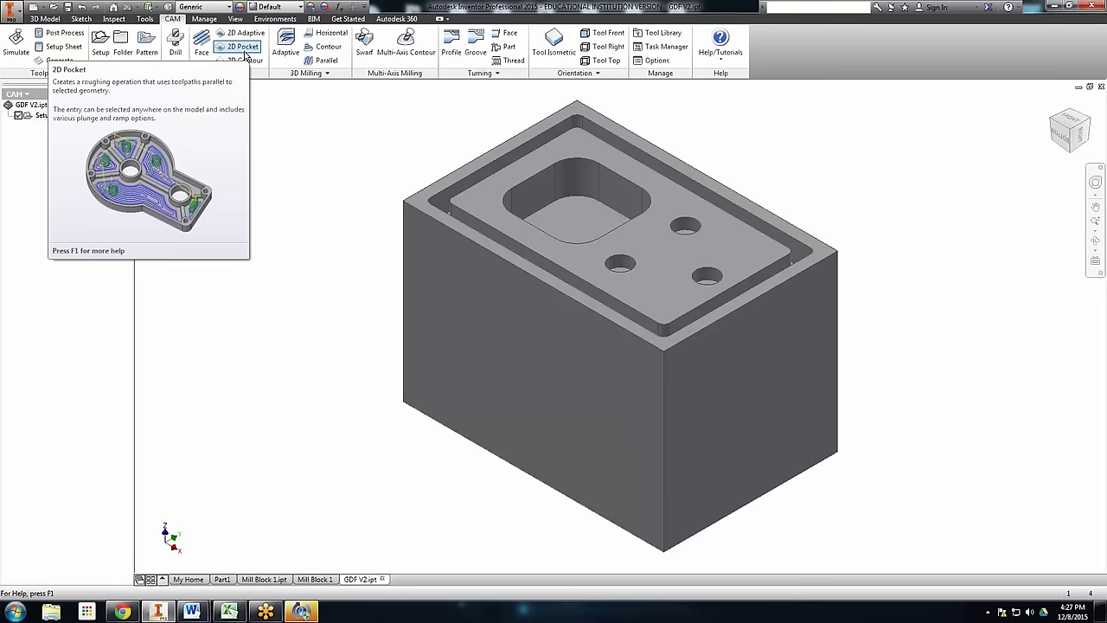
Start a 2D Pocket operation and assign tool #5, the 3/8" flat end mill, from the WCC CIM library
{"action": "left_click", "coordinate": [243, 49]}
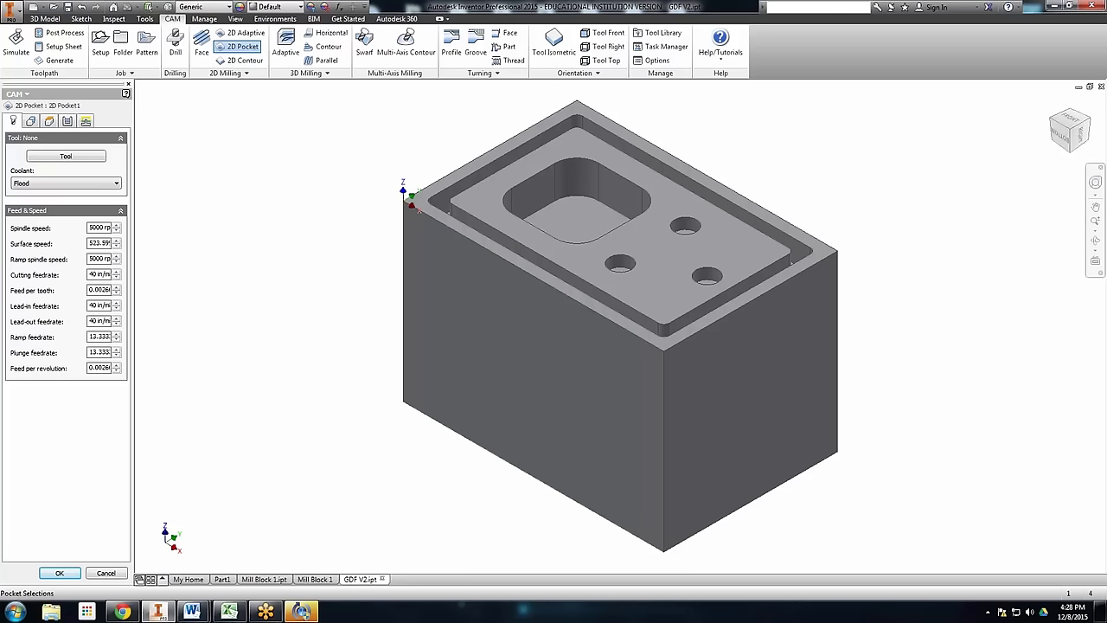
{"action": "left_click", "coordinate": [52, 161]}
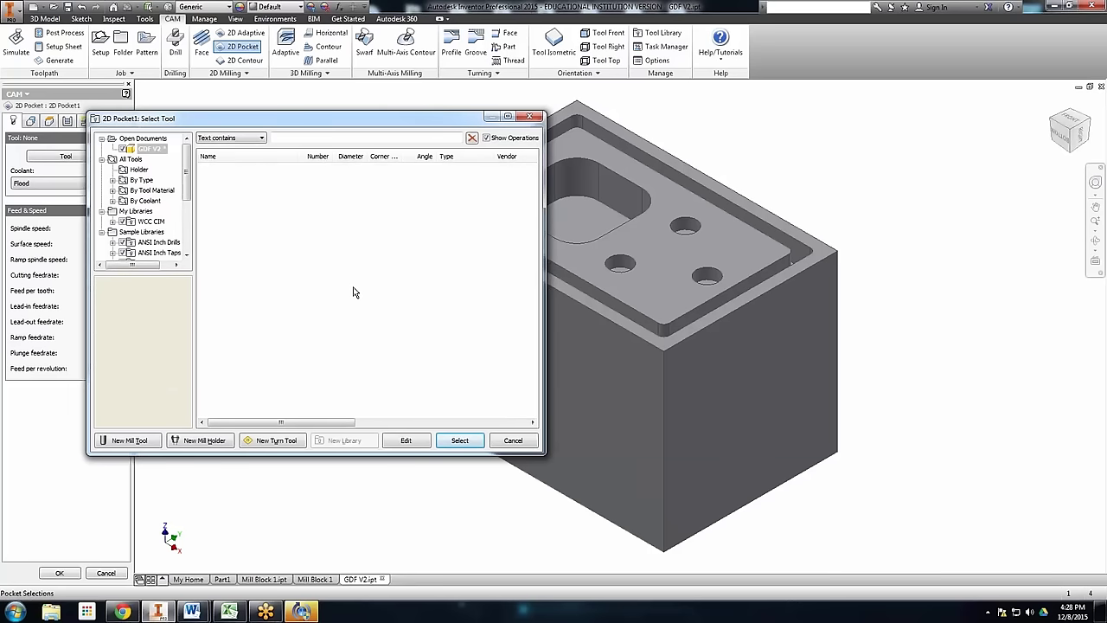
{"action": "left_click", "coordinate": [148, 223]}
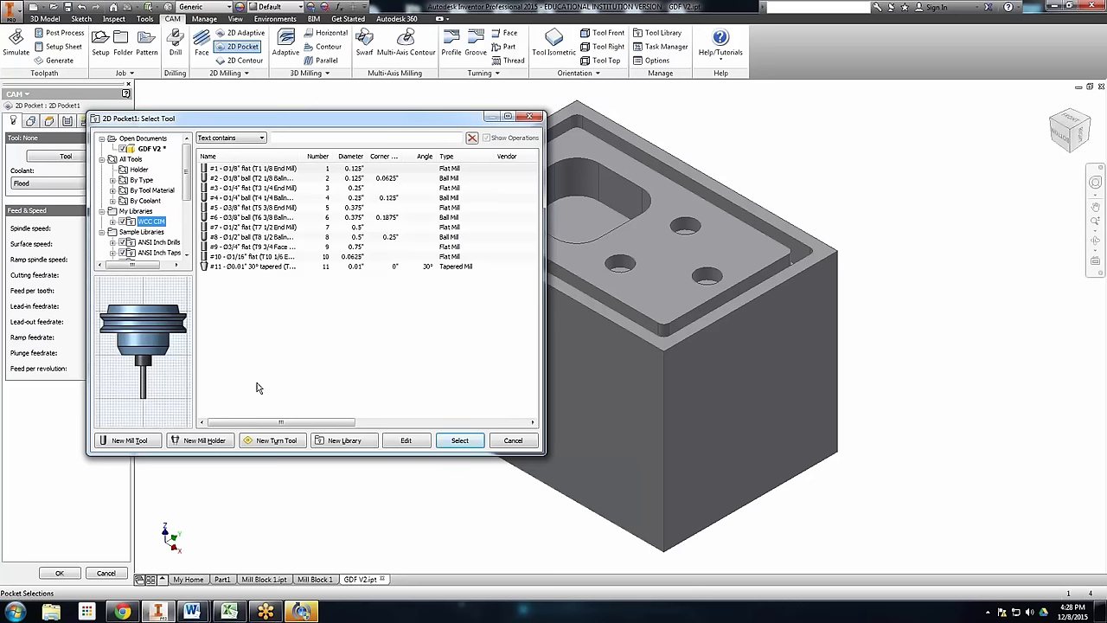
{"action": "left_click", "coordinate": [282, 210]}
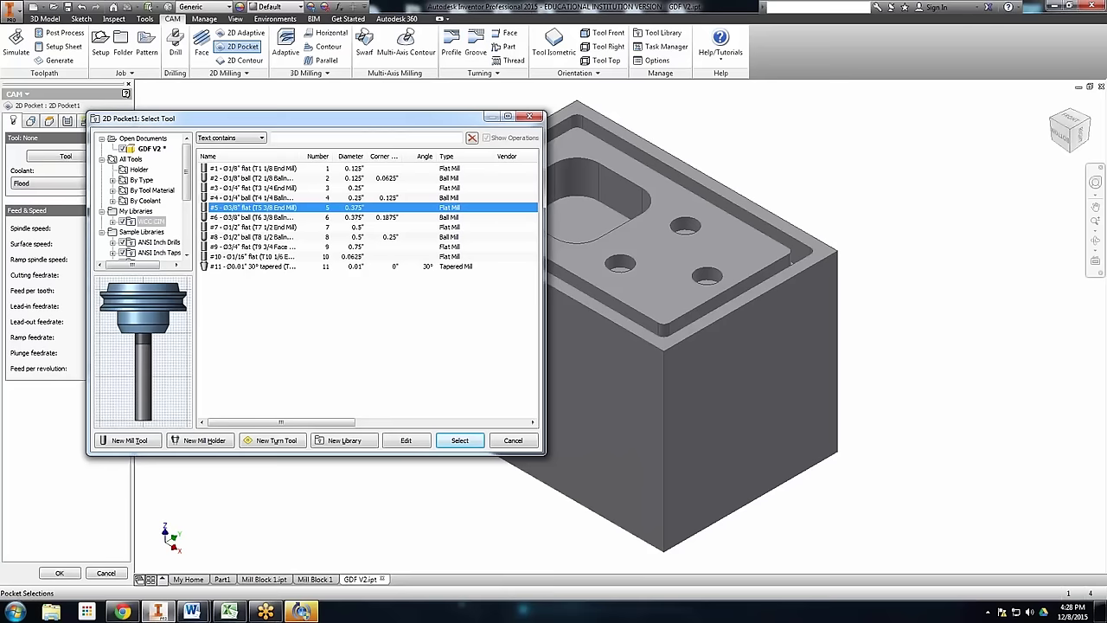
{"action": "left_click", "coordinate": [459, 442]}
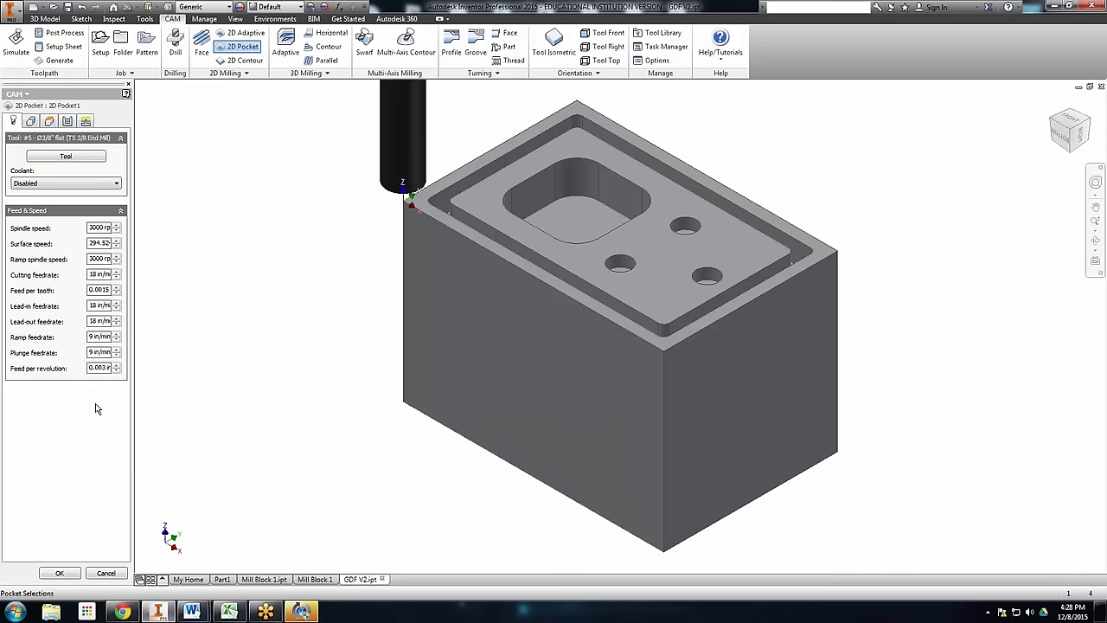
Review the pocket operation's selected tool and its feed and speed settings, keeping the 3/8" flat end mill
{"action": "left_click", "coordinate": [61, 156]}
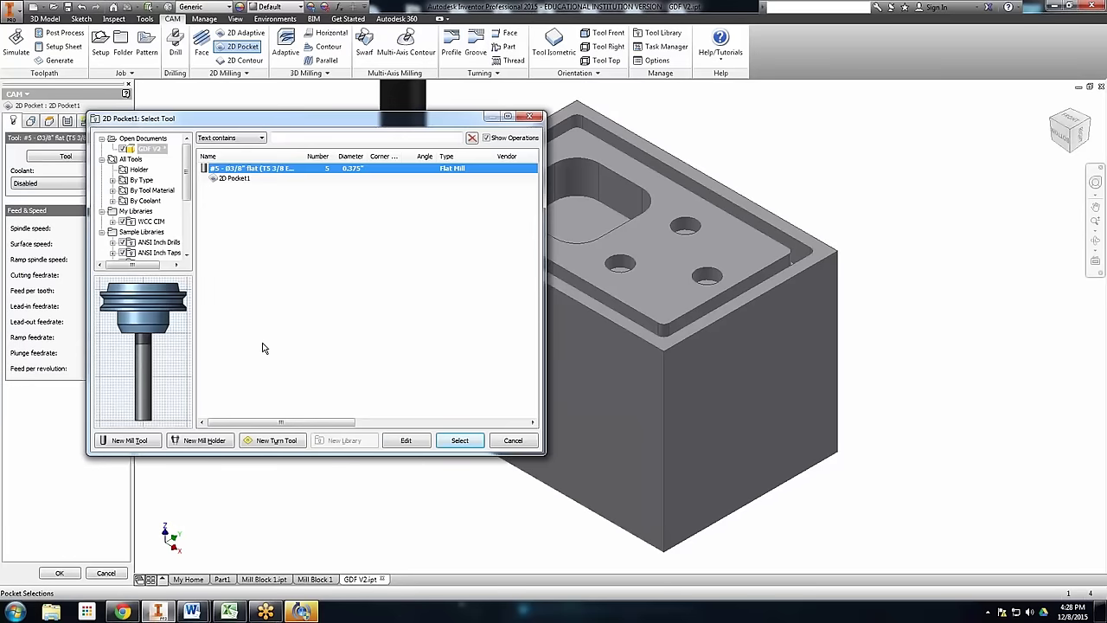
{"action": "left_click", "coordinate": [460, 440]}
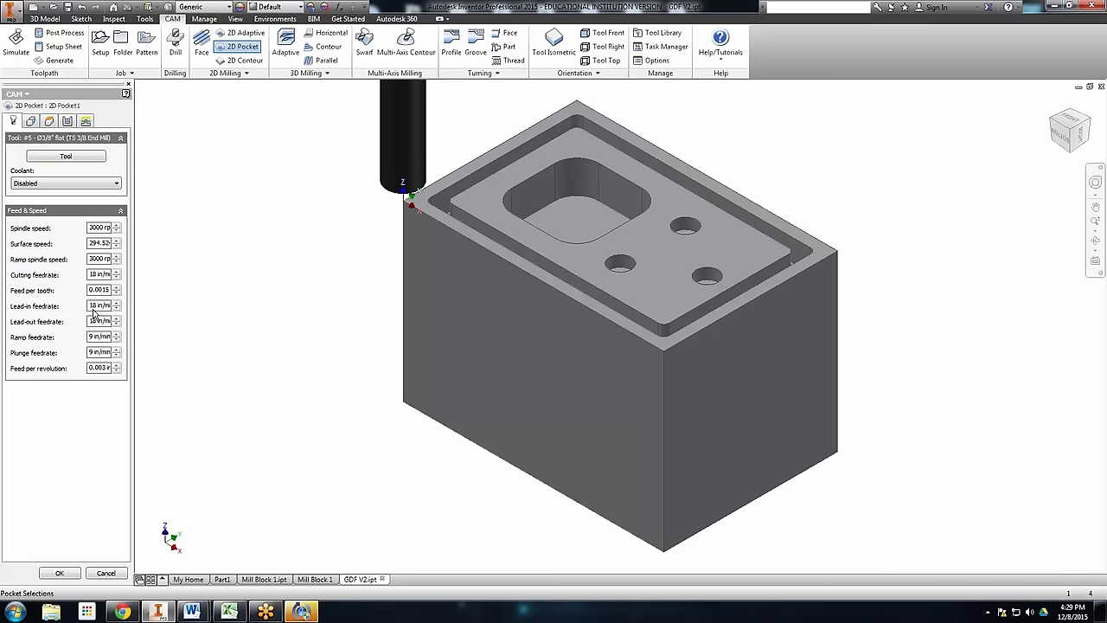
{"action": "left_click", "coordinate": [77, 158]}
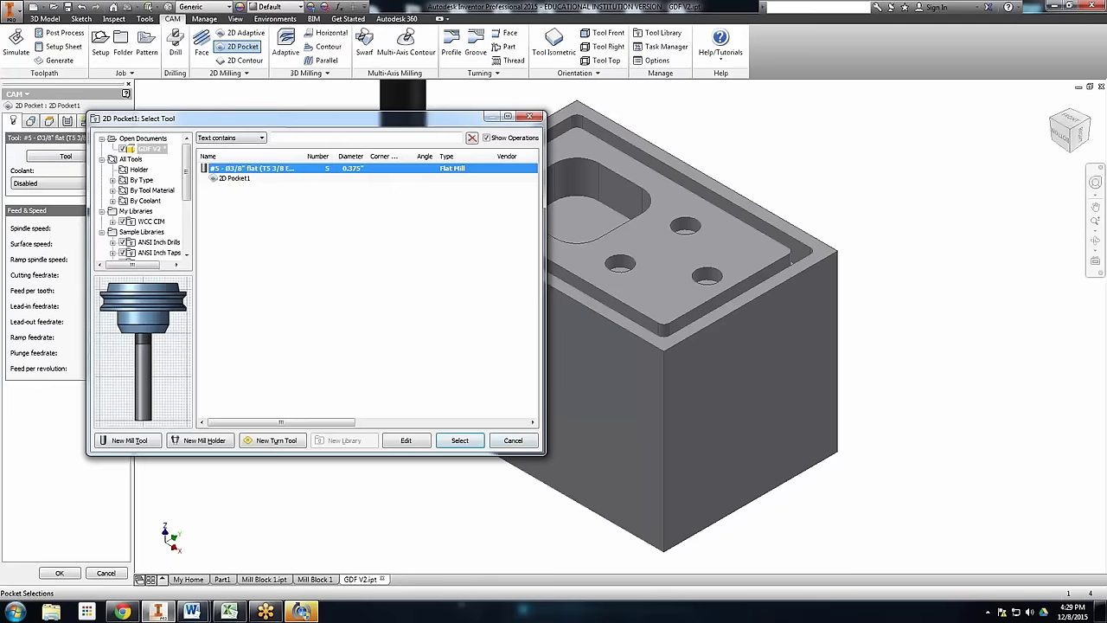
{"action": "left_click", "coordinate": [506, 434]}
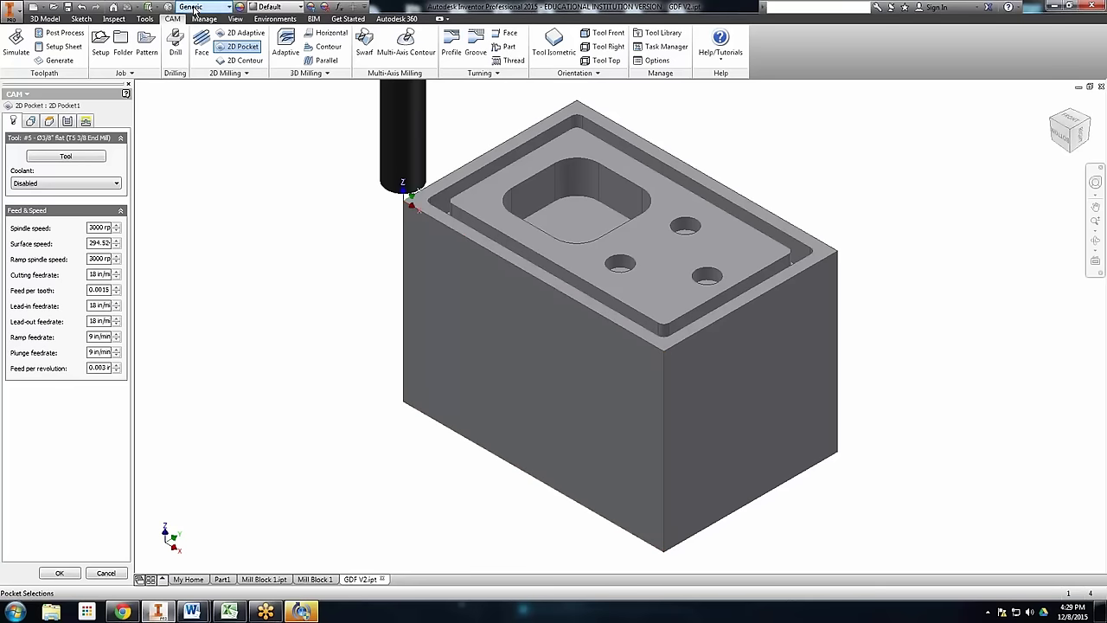
{"action": "left_click", "coordinate": [194, 11]}
{"action": "left_click", "coordinate": [149, 208]}
Select the floor of the large rounded pocket as the 2D Pocket operation's geometry
{"action": "left_click", "coordinate": [31, 123]}
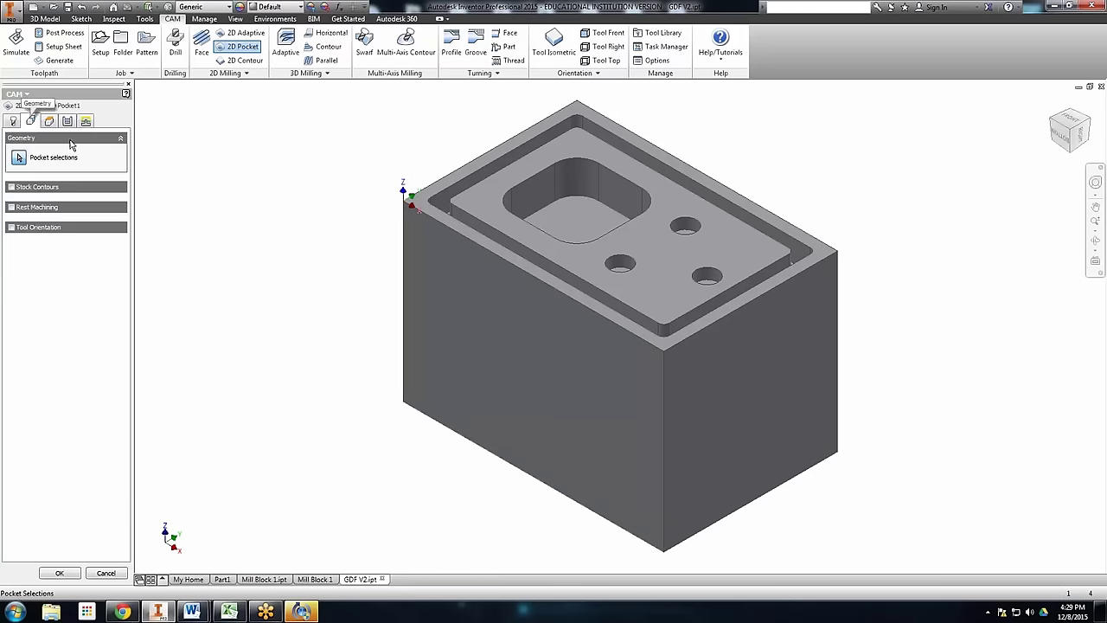
{"action": "left_click", "coordinate": [572, 218]}
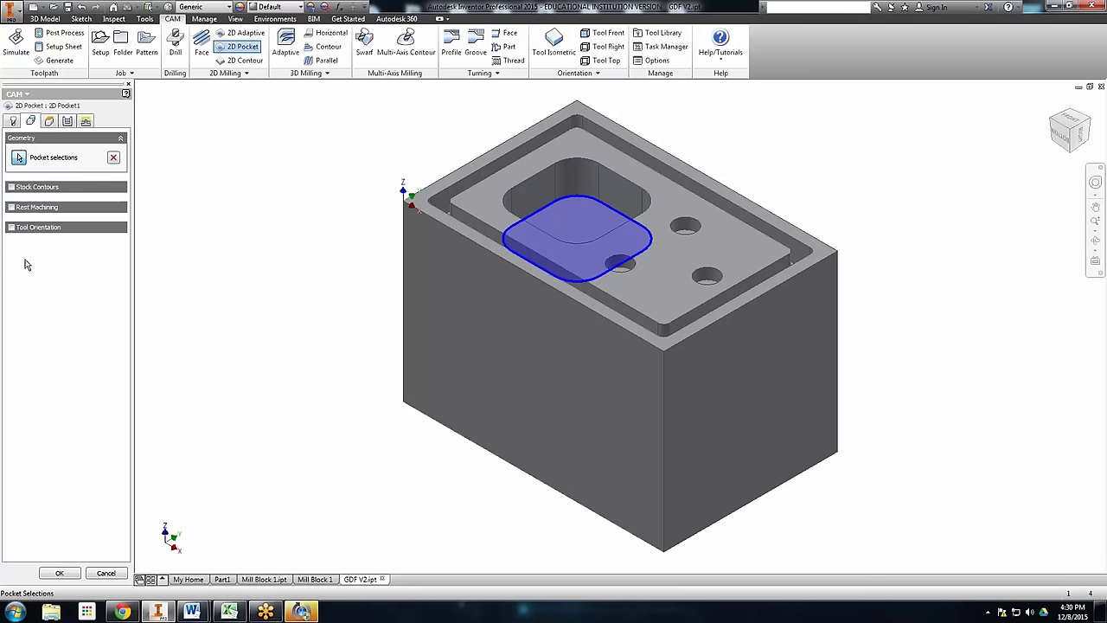
Review the pocket operation's heights, including the top height's reference options and the bottom height settings, keeping Stock top and Selected contour(s)
{"action": "left_click", "coordinate": [48, 122]}
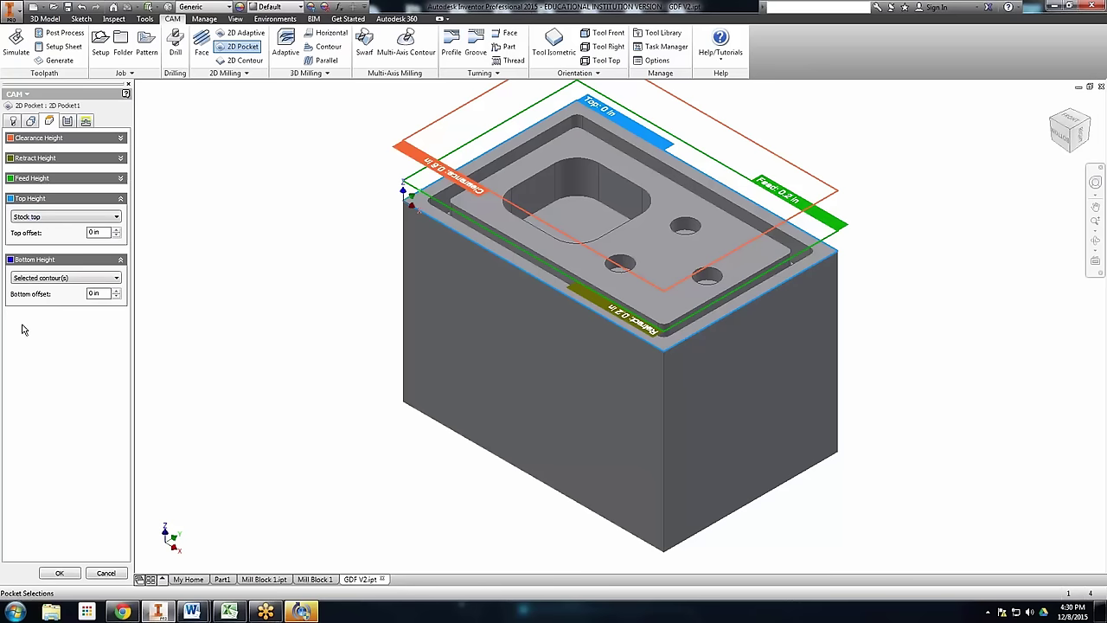
{"action": "mouse_move", "coordinate": [46, 222]}
{"action": "left_click", "coordinate": [99, 223]}
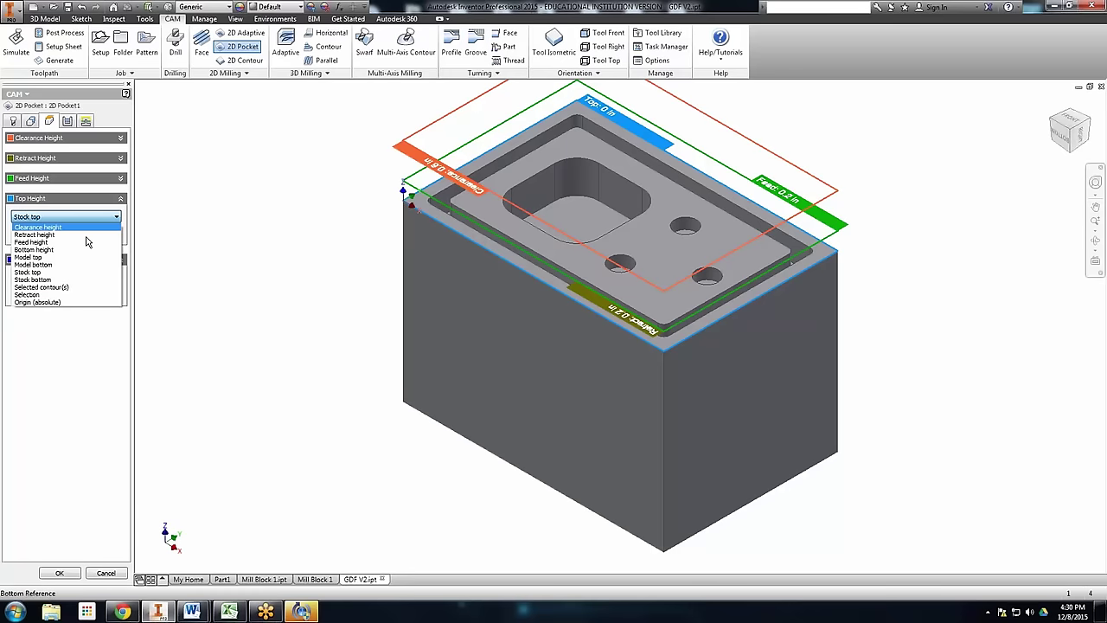
{"action": "left_click", "coordinate": [89, 361]}
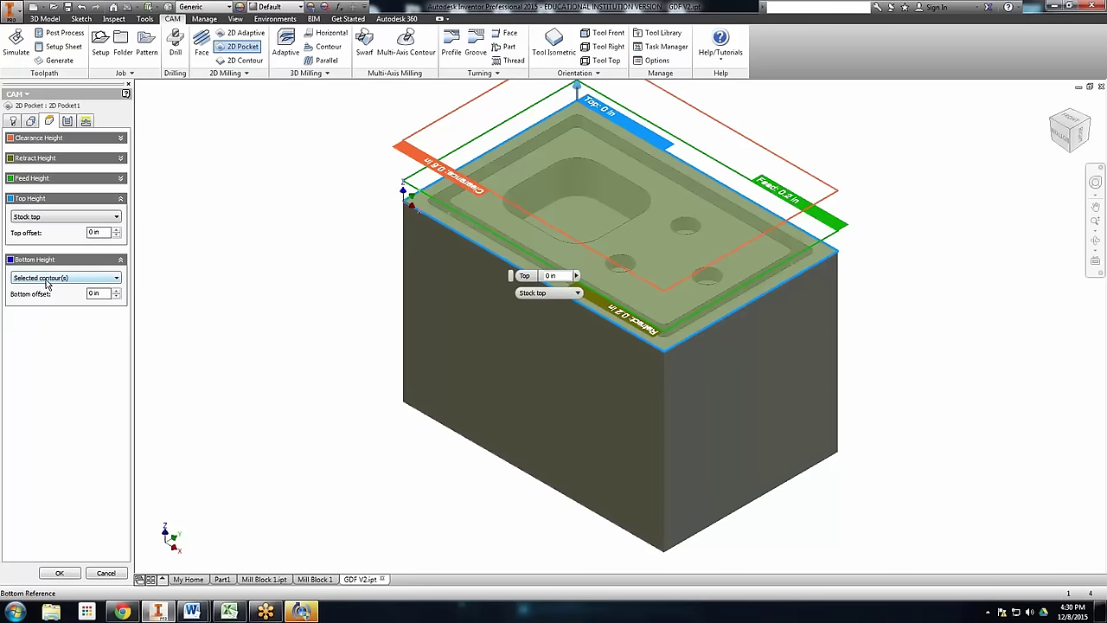
{"action": "mouse_move", "coordinate": [47, 285]}
{"action": "left_click", "coordinate": [66, 264]}
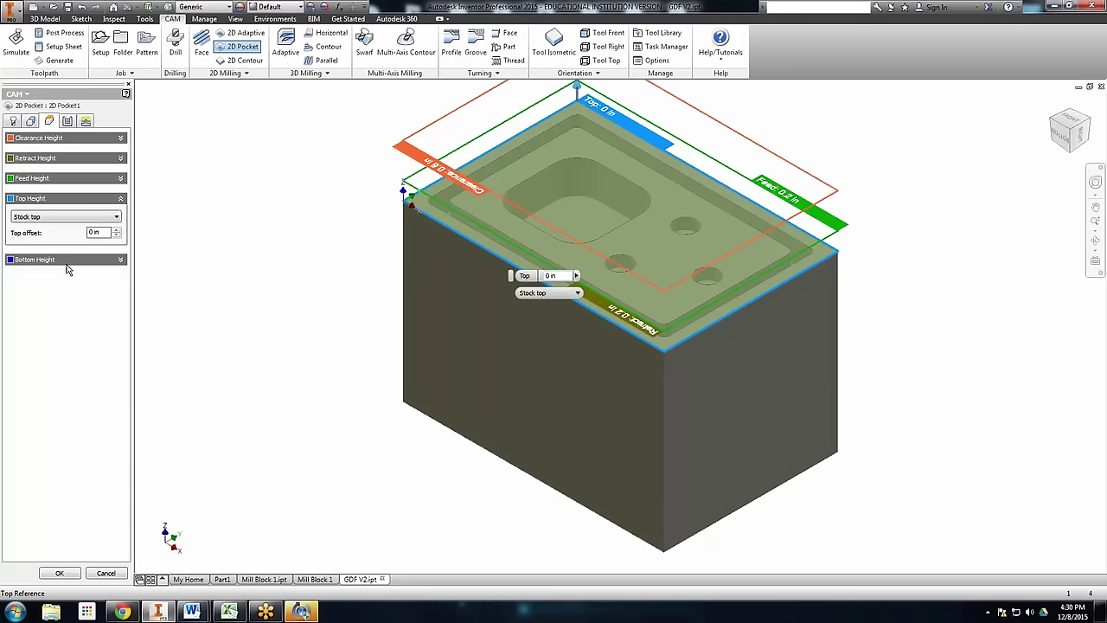
{"action": "left_click", "coordinate": [81, 265]}
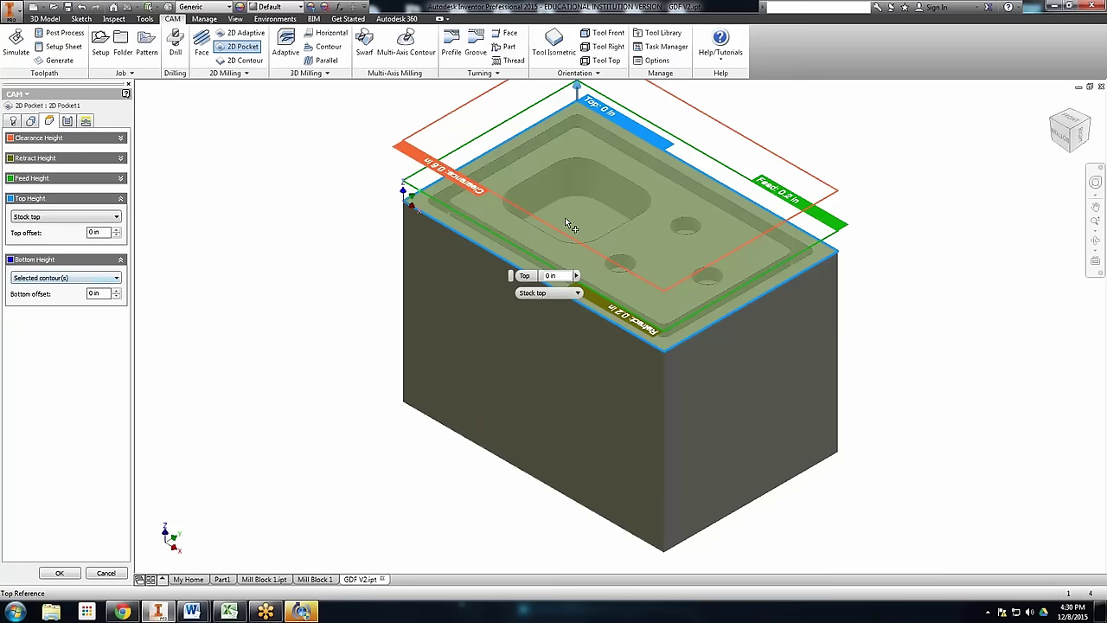
Set the pocket operation's bottom height reference to Selection and pick the floor face of the large rounded pocket
{"action": "left_click", "coordinate": [77, 278]}
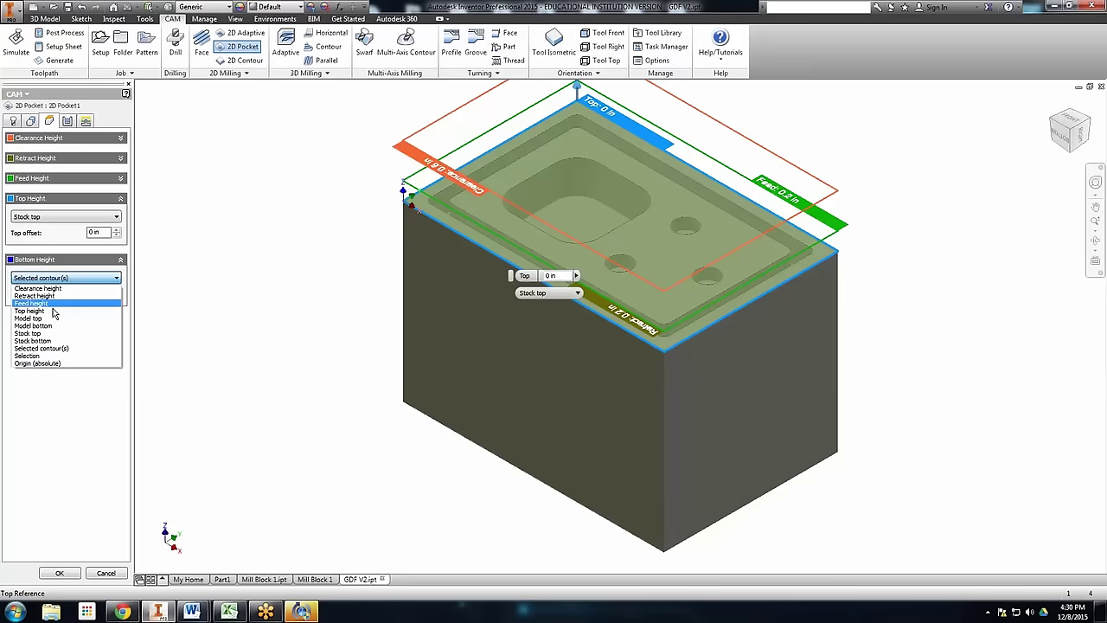
{"action": "left_click", "coordinate": [42, 348]}
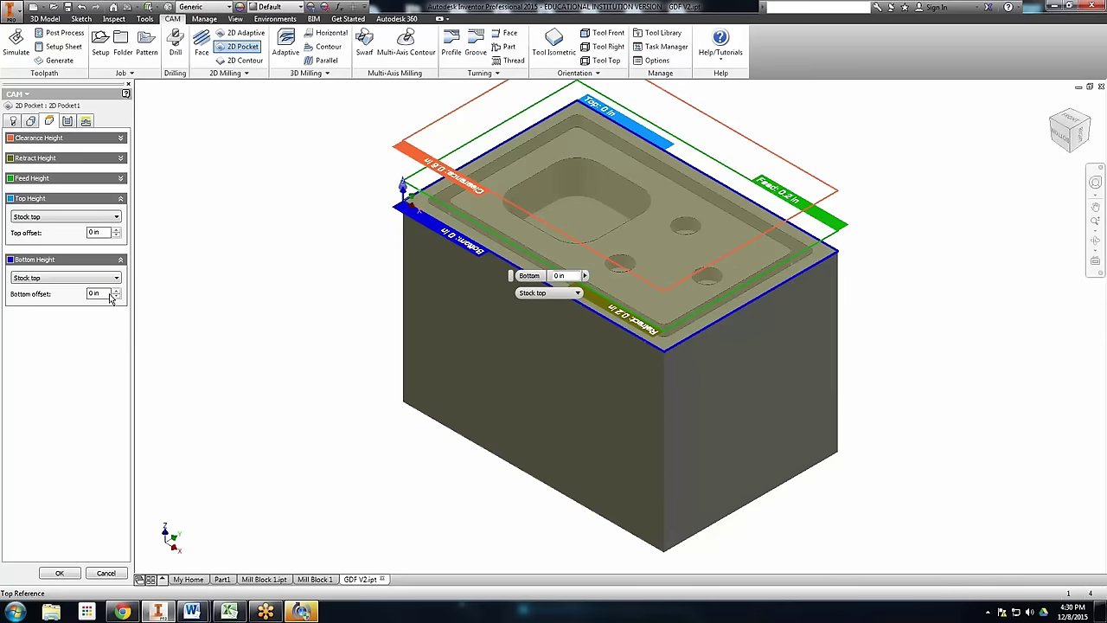
{"action": "left_click", "coordinate": [98, 293]}
{"action": "left_click", "coordinate": [78, 278]}
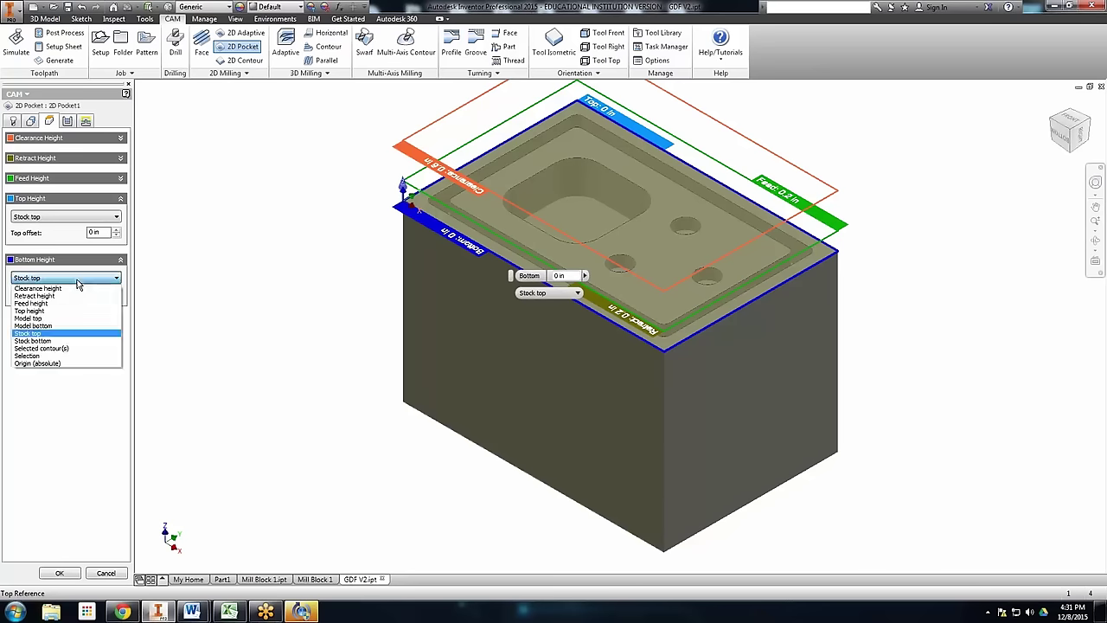
{"action": "left_click", "coordinate": [70, 355]}
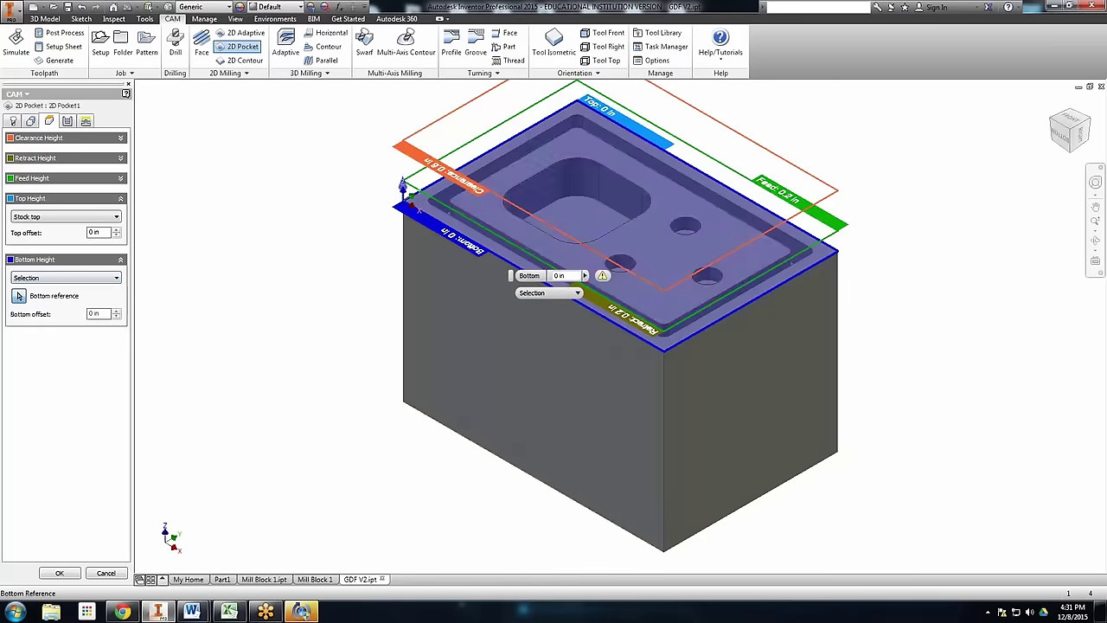
{"action": "left_click", "coordinate": [594, 215]}
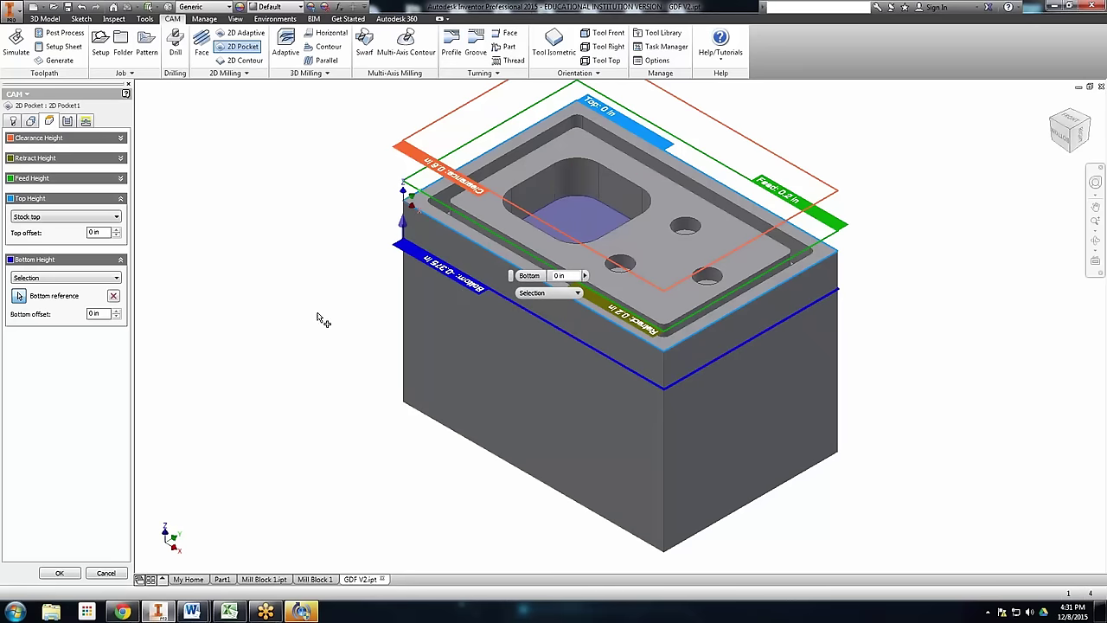
Inspect the radial stock-to-leave expression without changing it, and turn off Stock to Leave for the pocket operation
{"action": "left_click", "coordinate": [68, 123]}
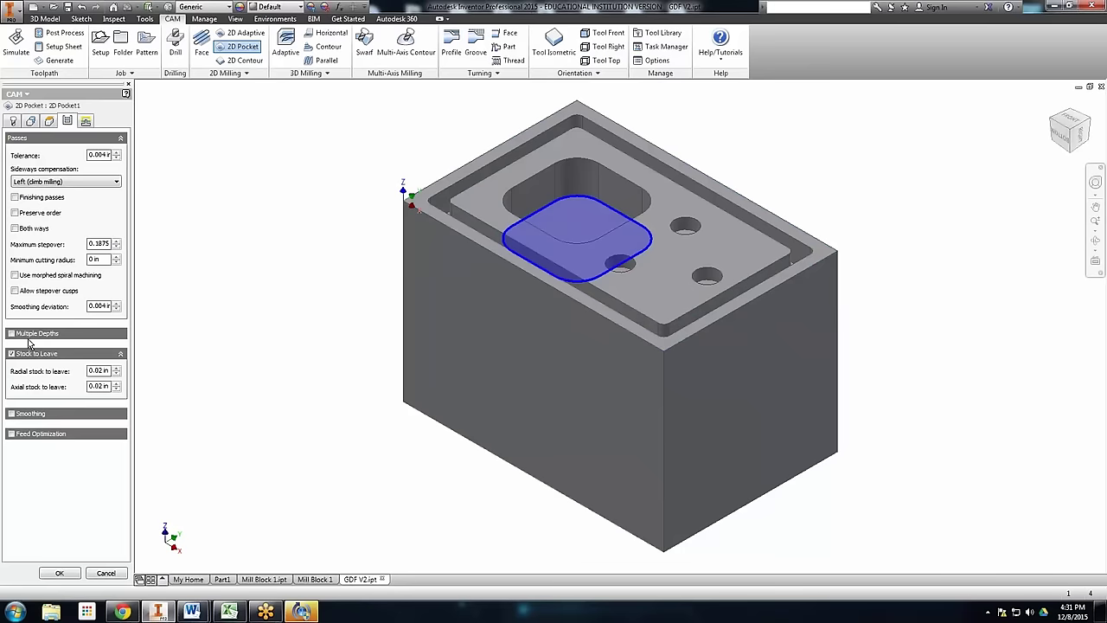
{"action": "mouse_move", "coordinate": [17, 359]}
{"action": "mouse_move", "coordinate": [105, 376]}
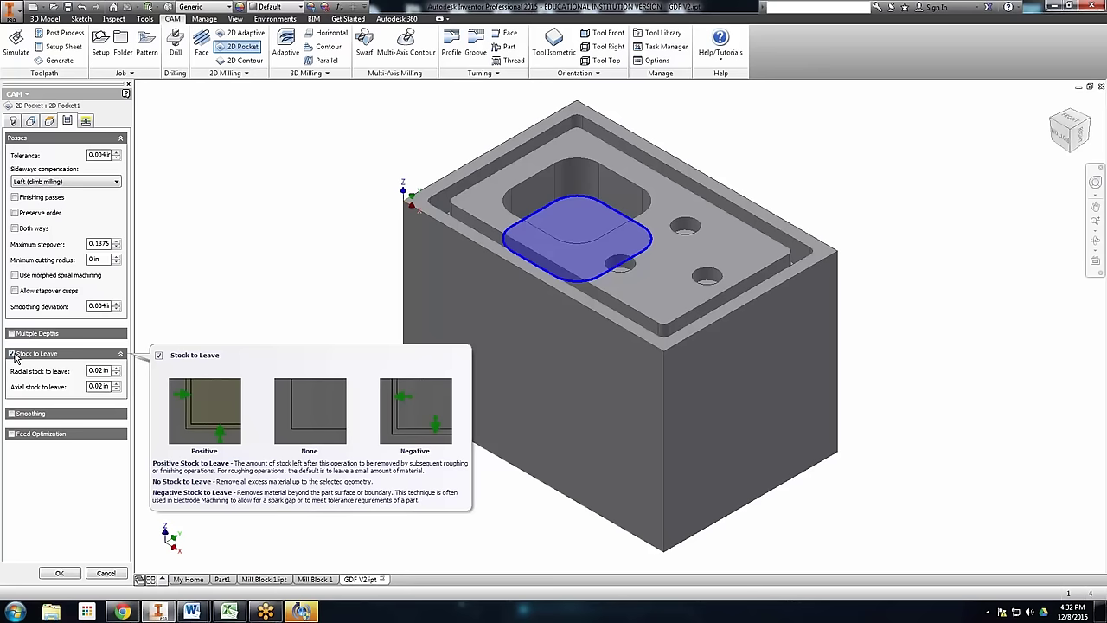
{"action": "right_click", "coordinate": [102, 371]}
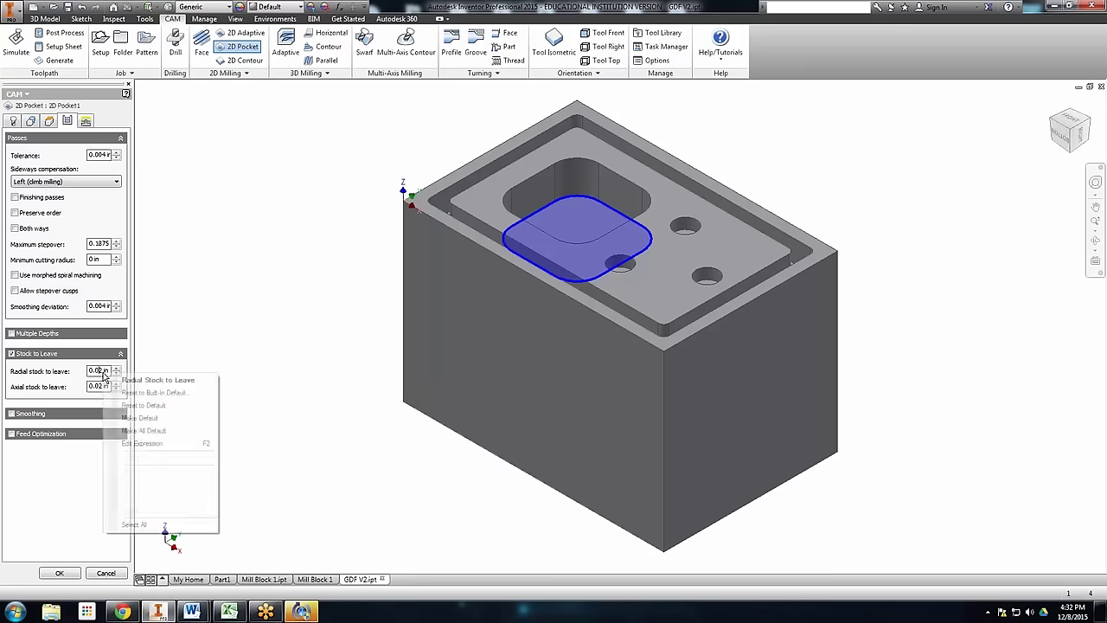
{"action": "left_click", "coordinate": [142, 444]}
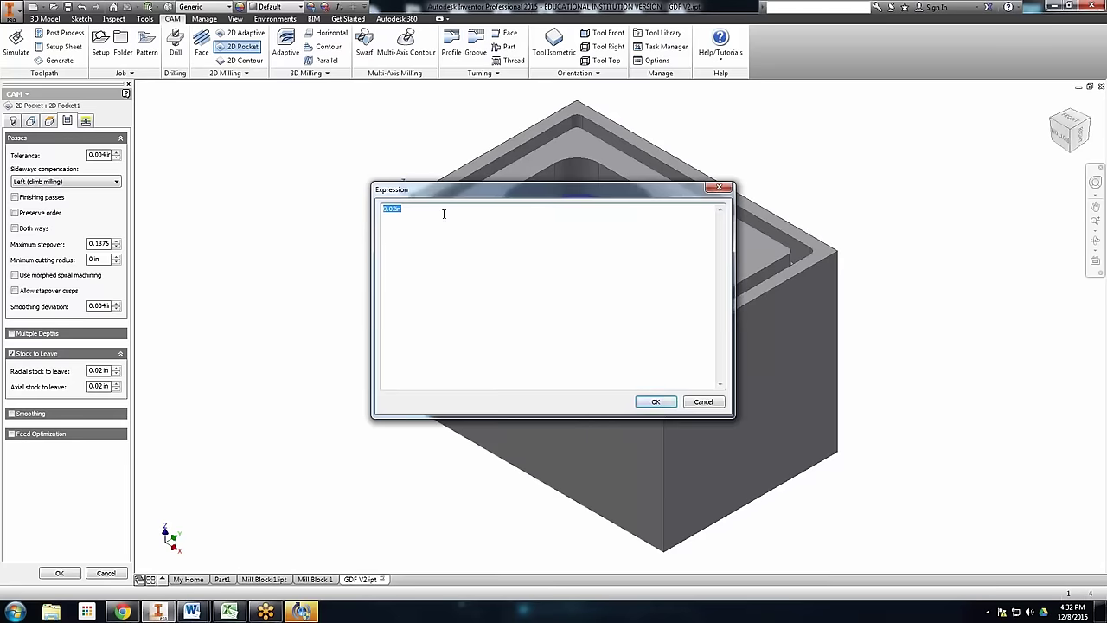
{"action": "left_click", "coordinate": [703, 401]}
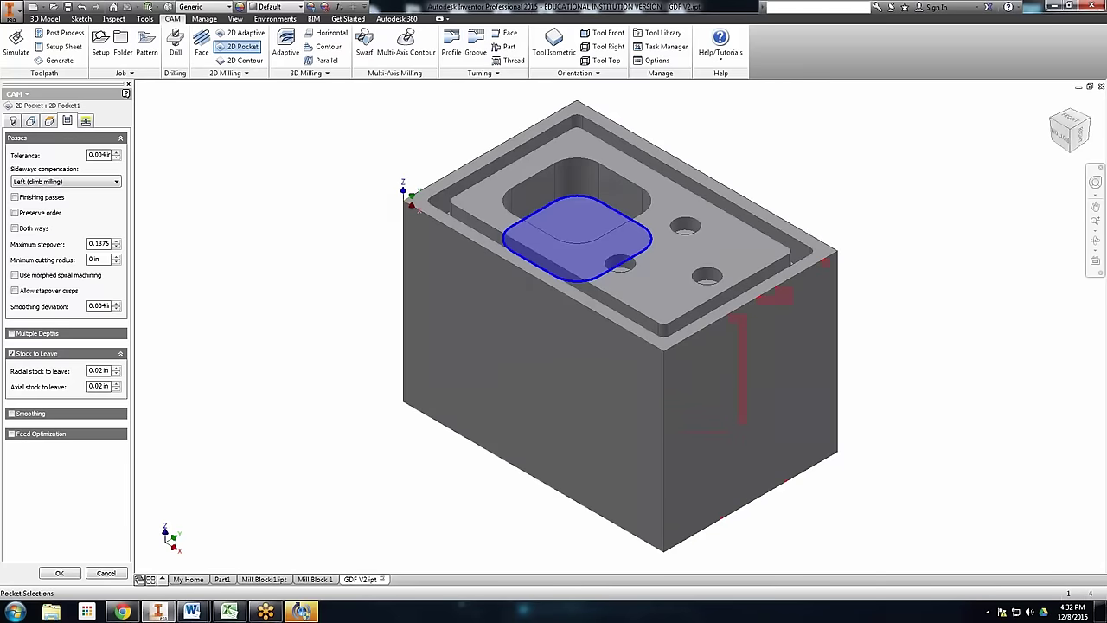
{"action": "left_click", "coordinate": [12, 354]}
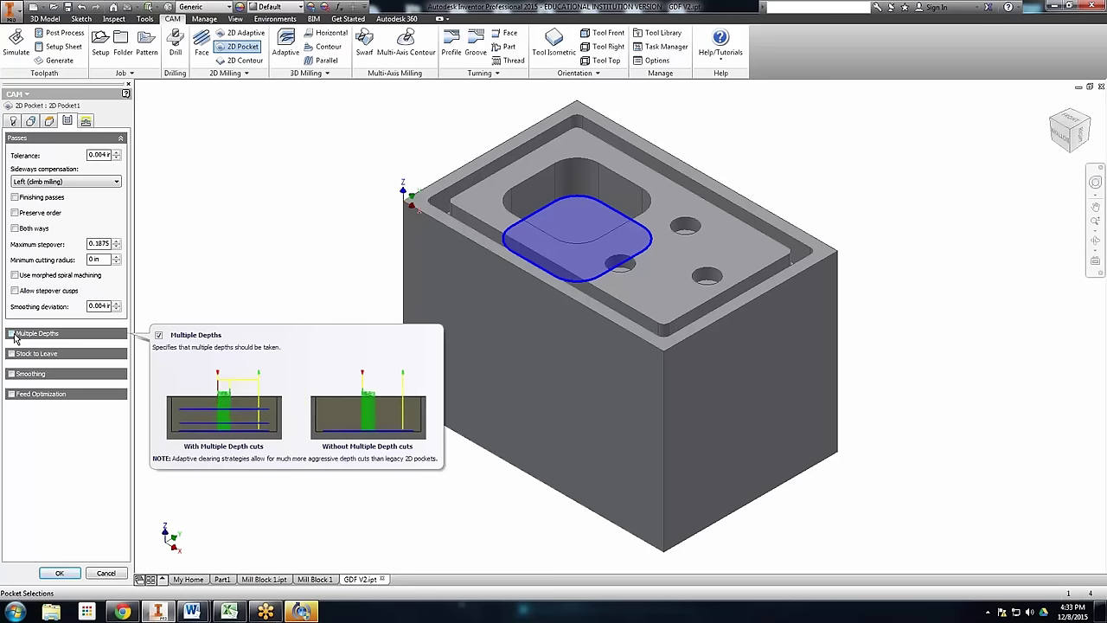
Enable Multiple Depths for the pocket operation with a maximum roughing stepdown of .1875 in
{"action": "left_click", "coordinate": [11, 334]}
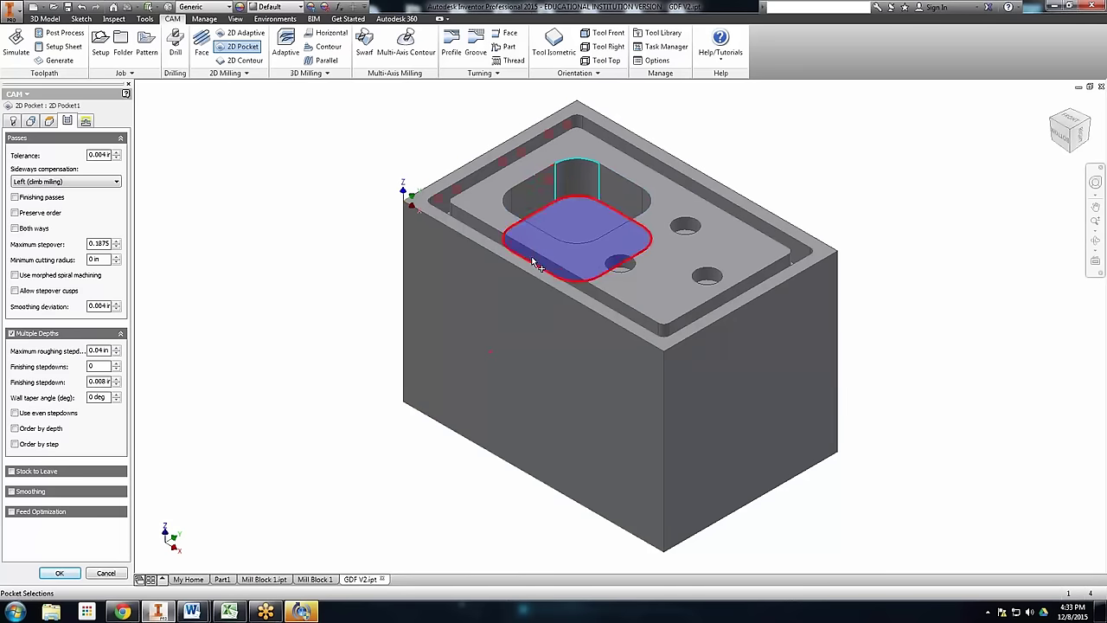
{"action": "left_click", "coordinate": [91, 351]}
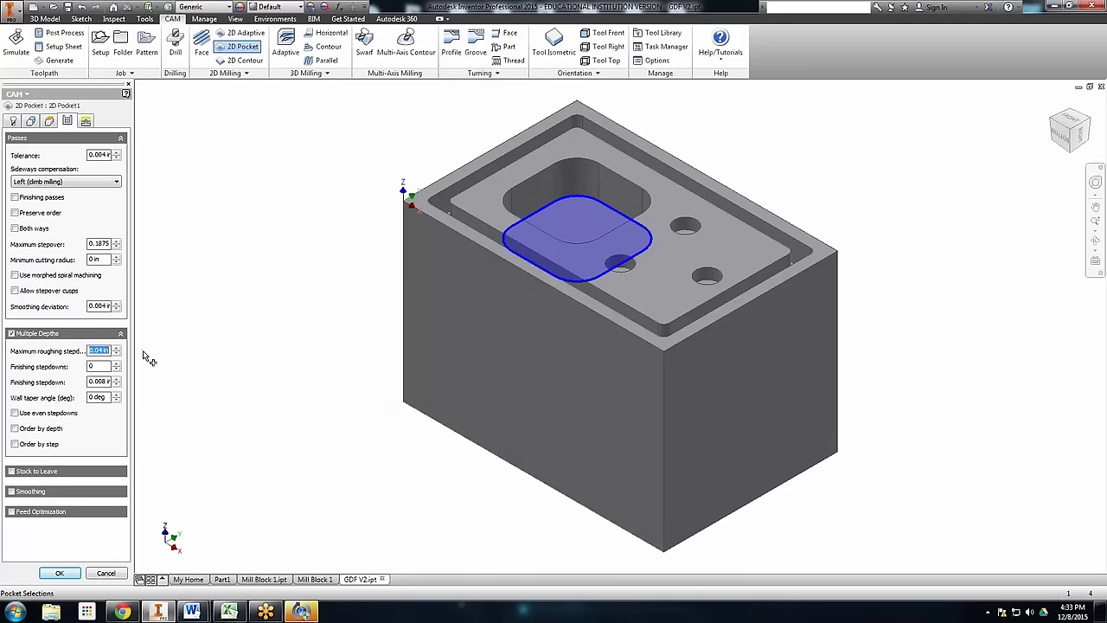
{"action": "type", "text": ".1875"}
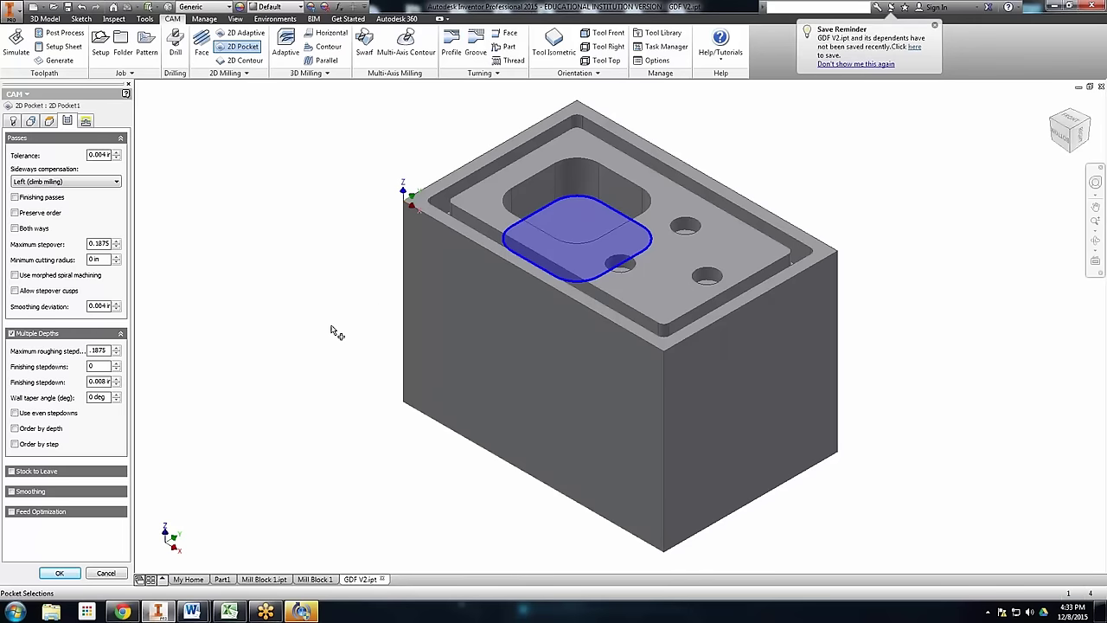
{"action": "mouse_move", "coordinate": [105, 355]}
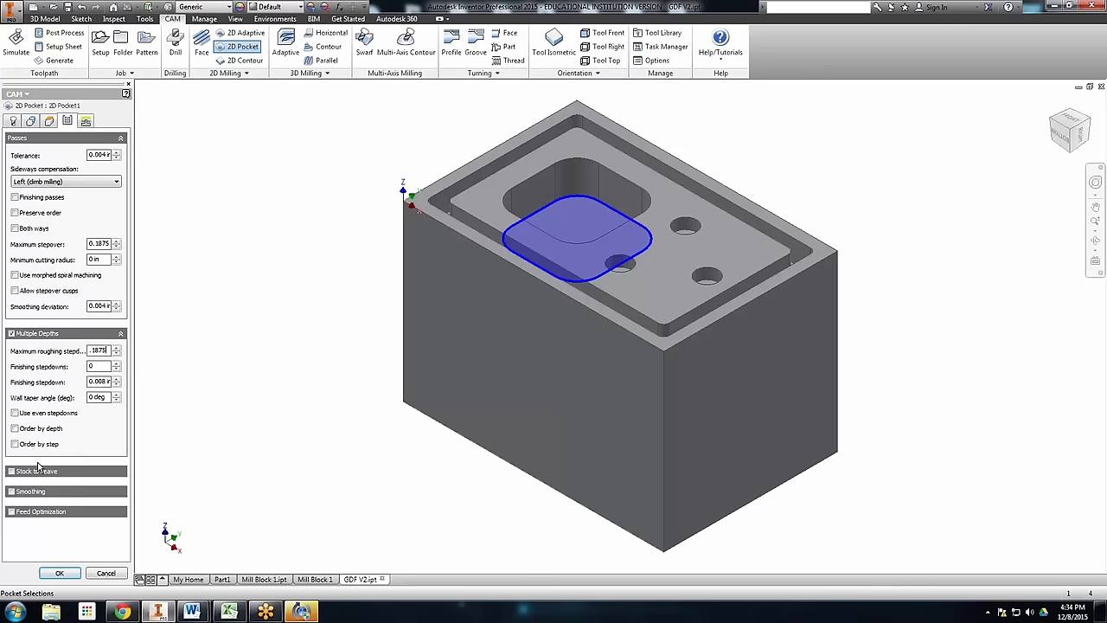
Review the pocket operation's linking, tool, geometry, heights and passes settings
{"action": "left_click", "coordinate": [86, 120]}
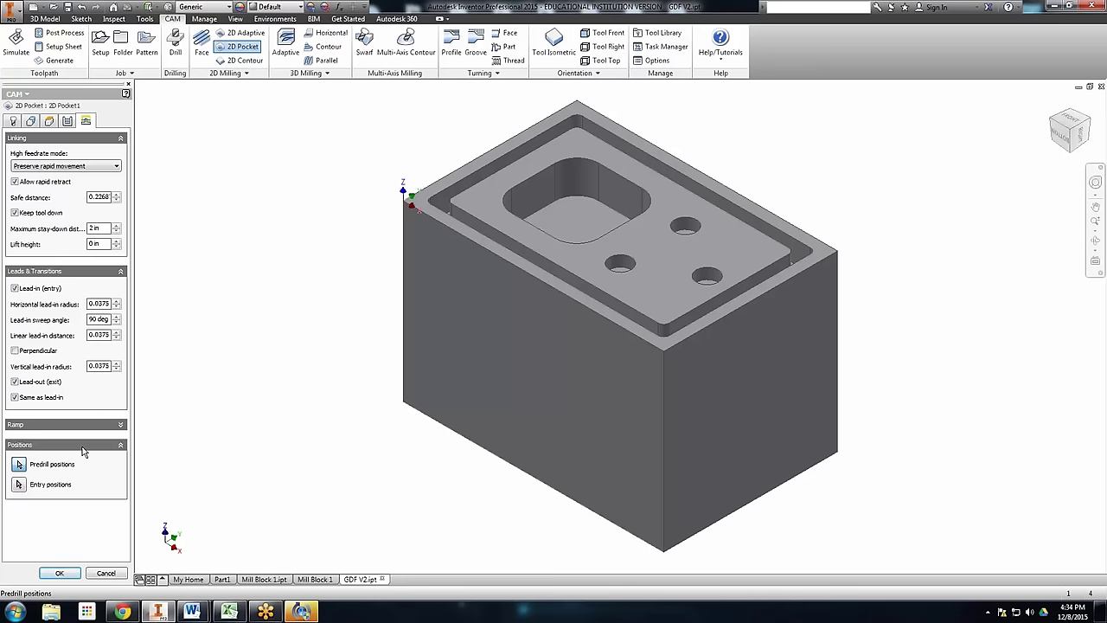
{"action": "left_click", "coordinate": [13, 121]}
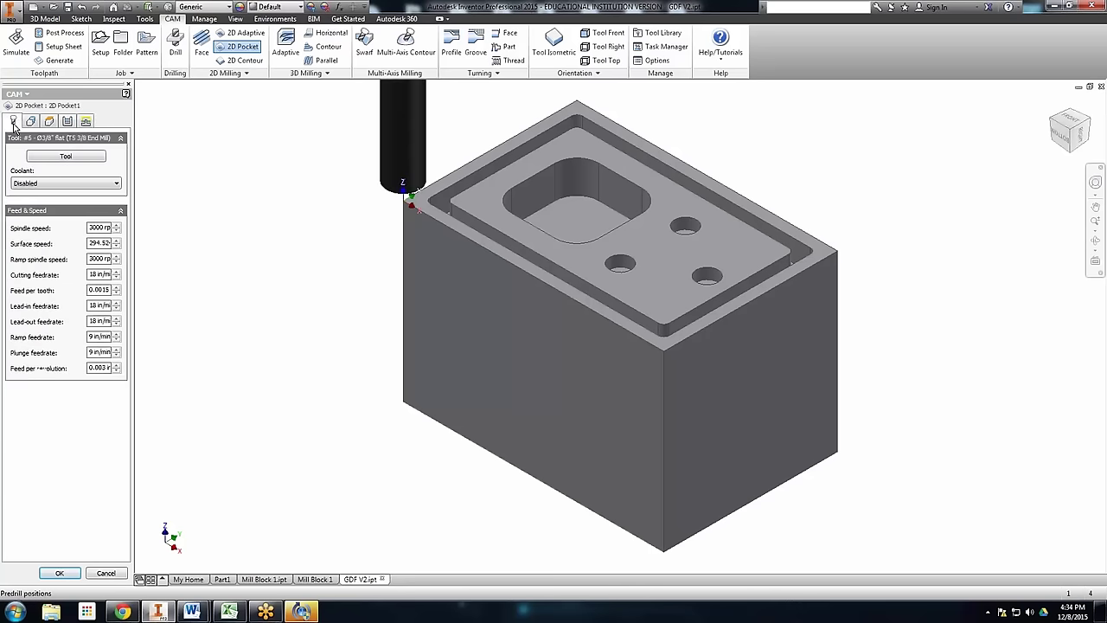
{"action": "left_click", "coordinate": [30, 121]}
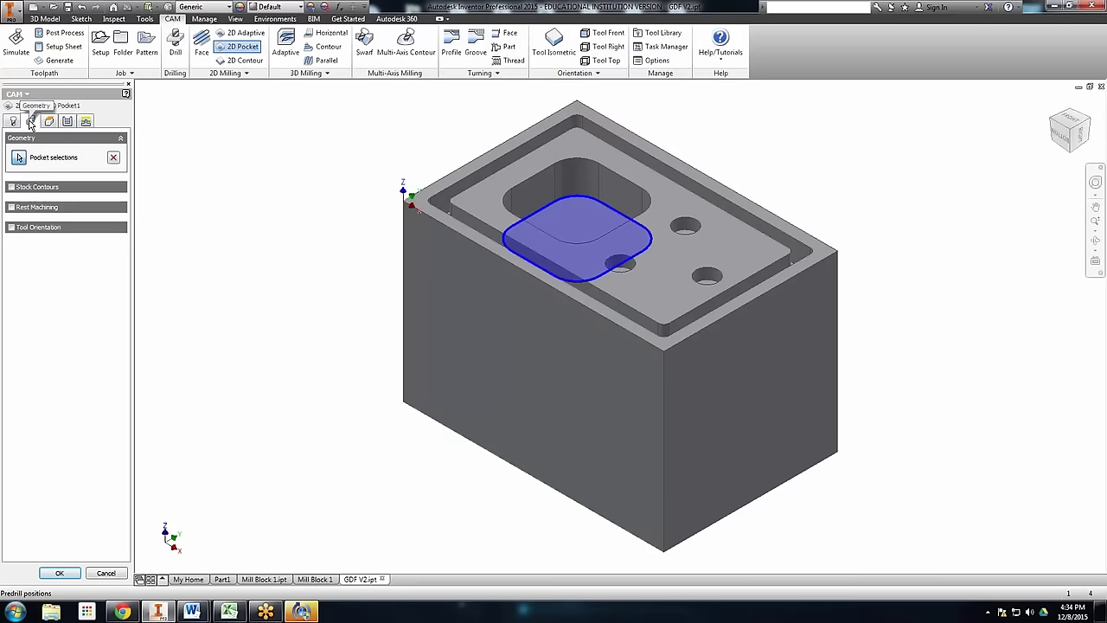
{"action": "left_click", "coordinate": [49, 122]}
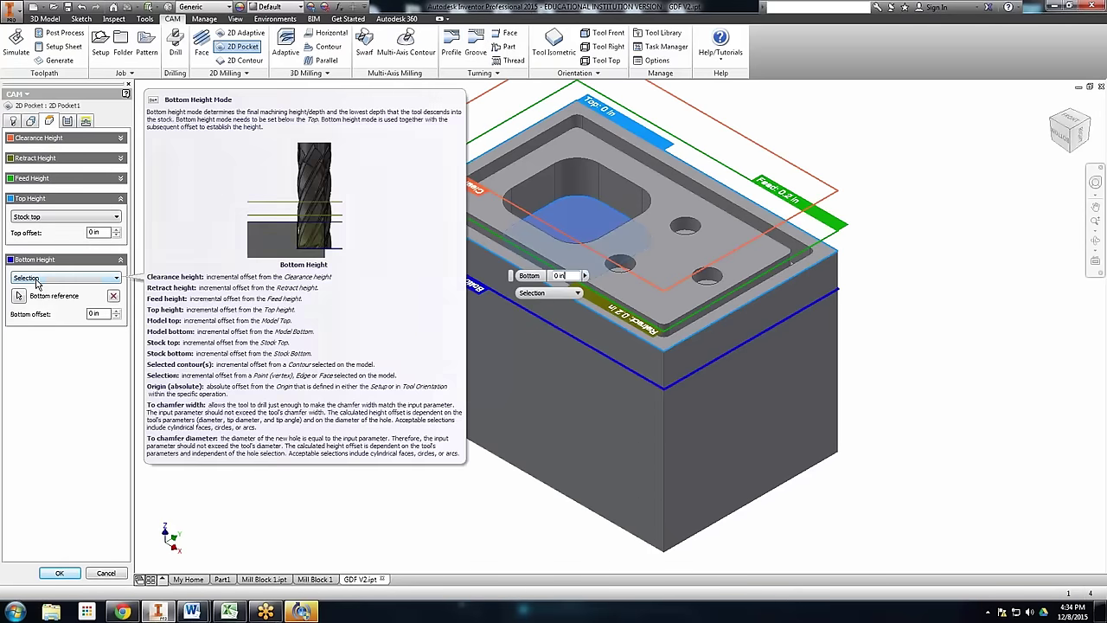
{"action": "left_click", "coordinate": [67, 122]}
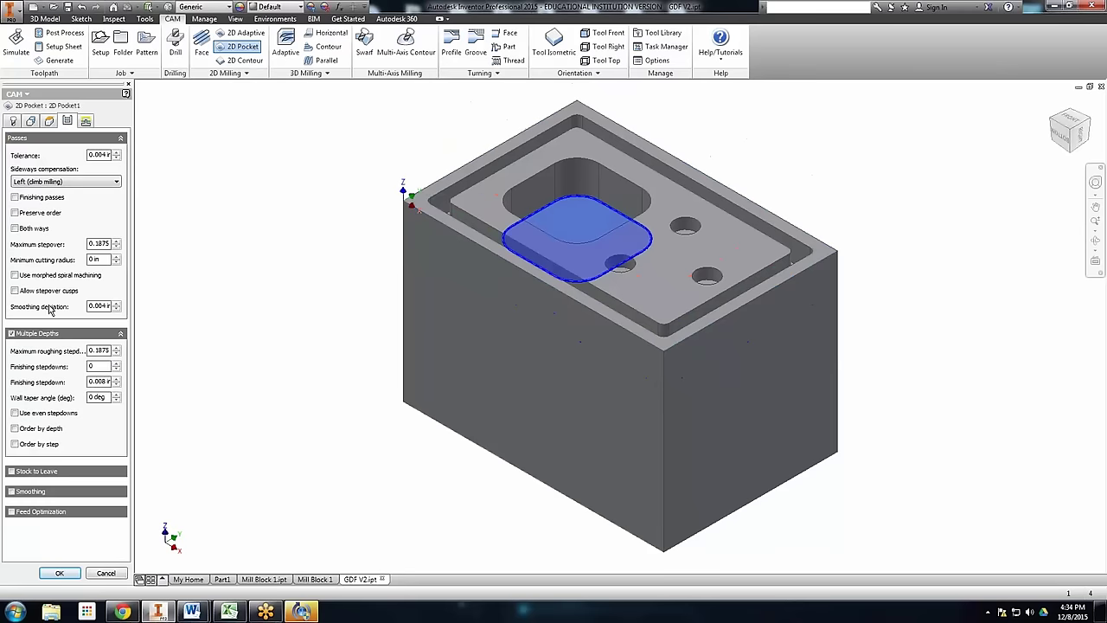
{"action": "mouse_move", "coordinate": [43, 472]}
{"action": "mouse_move", "coordinate": [72, 183]}
Examine the expression behind the pocket operation's maximum stepover and its default options, keeping the existing formula
{"action": "mouse_move", "coordinate": [101, 248]}
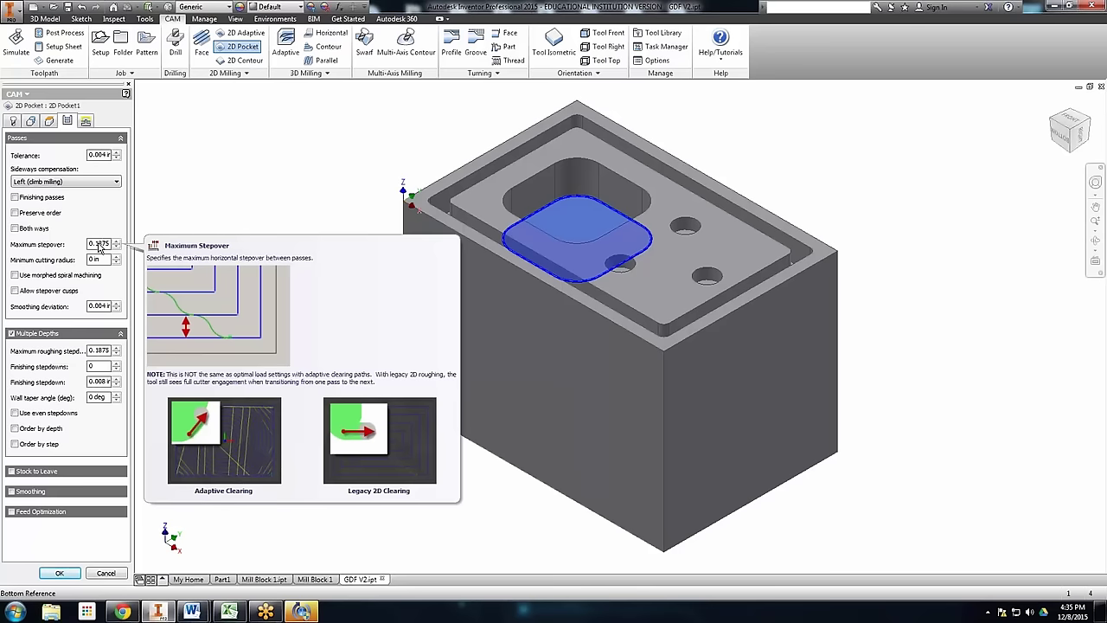
{"action": "right_click", "coordinate": [100, 246]}
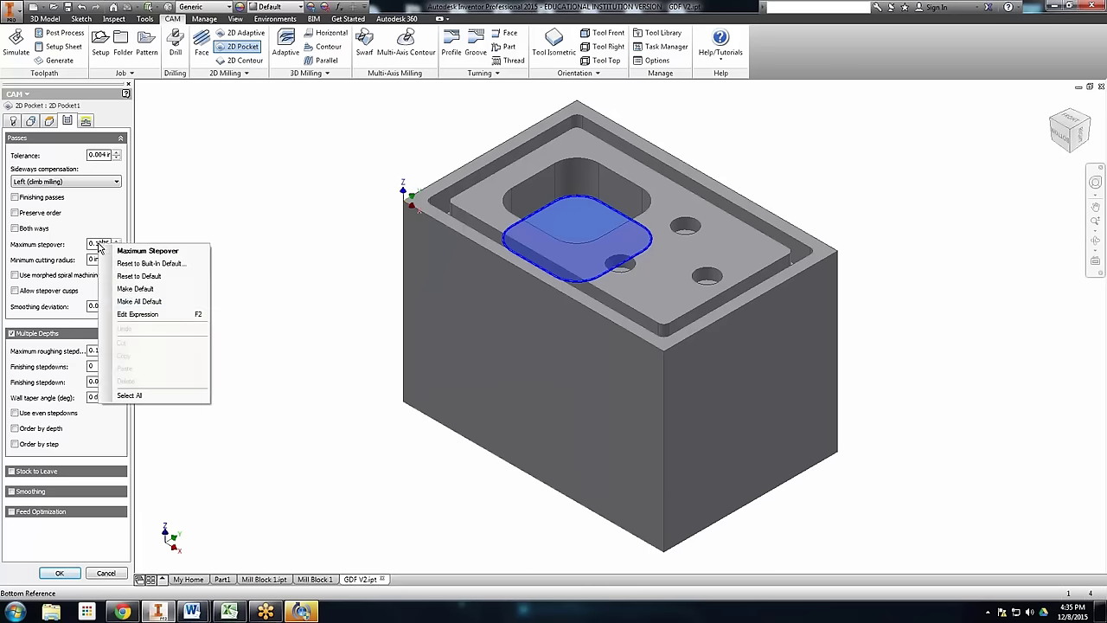
{"action": "left_click", "coordinate": [138, 314]}
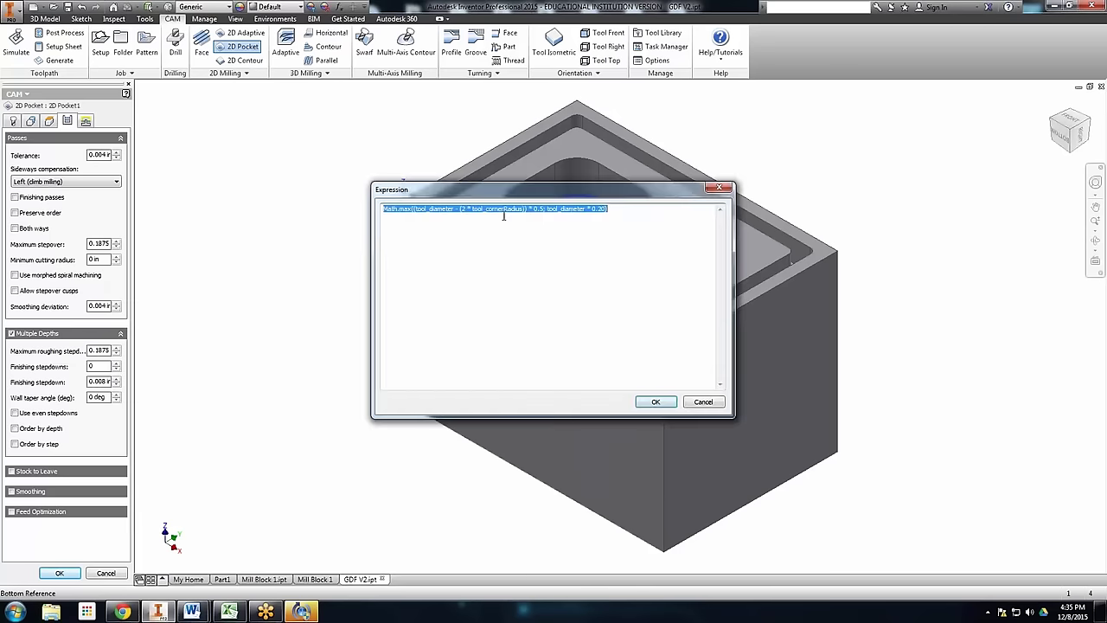
{"action": "left_click", "coordinate": [644, 347]}
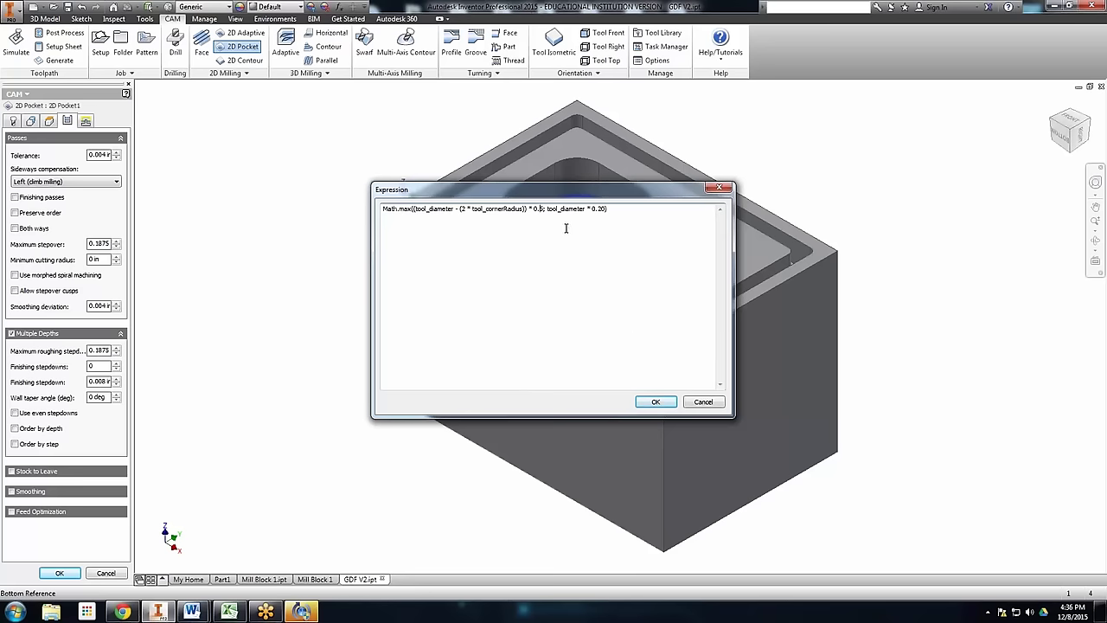
{"action": "left_click", "coordinate": [656, 402]}
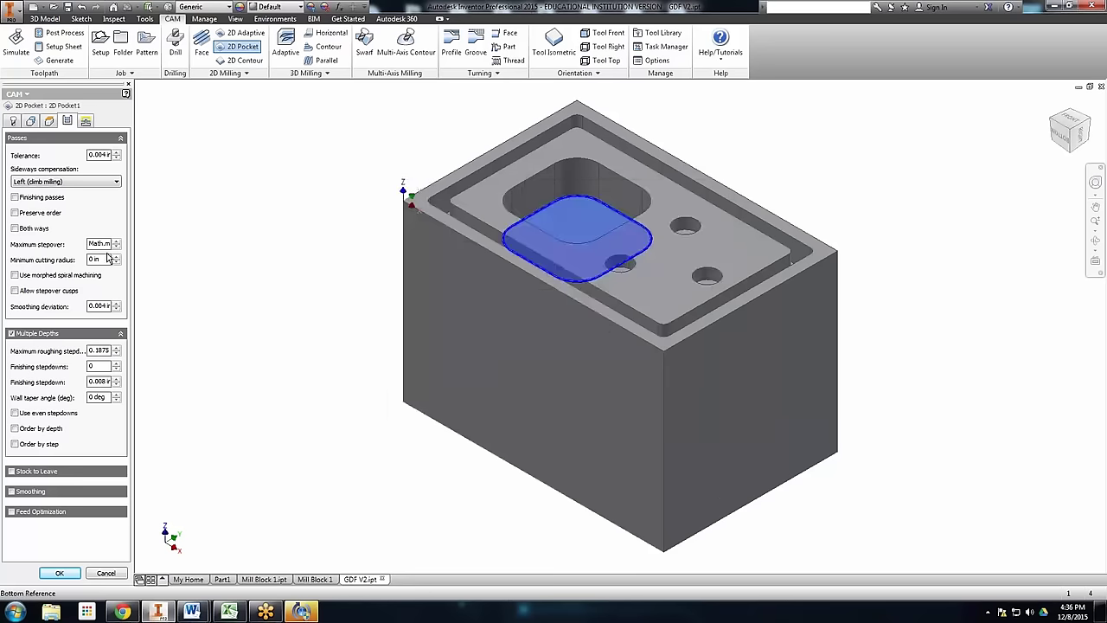
{"action": "right_click", "coordinate": [104, 246]}
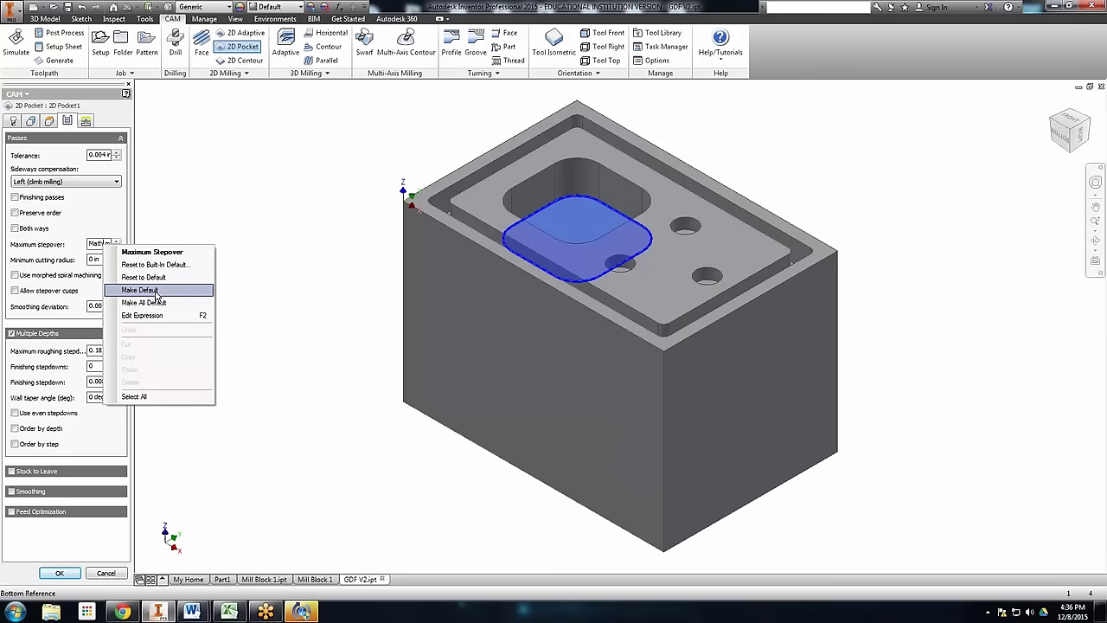
{"action": "left_click", "coordinate": [229, 287]}
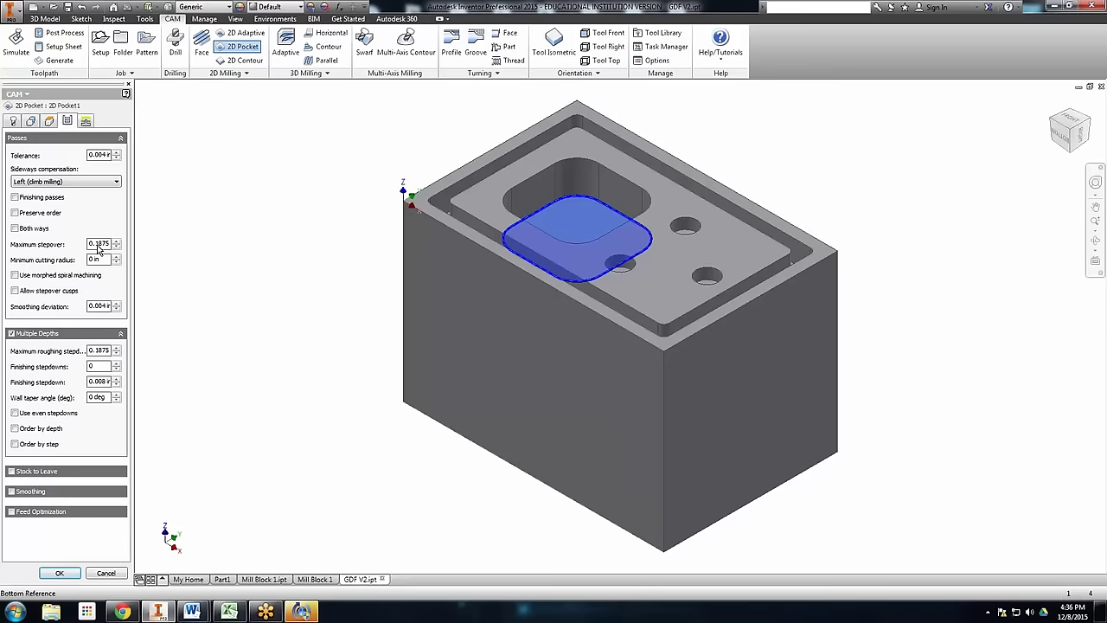
{"action": "mouse_move", "coordinate": [100, 249]}
Keep the 3/8" flat end mill and existing linking settings, and accept the 2D Pocket operation to generate its toolpath
{"action": "left_click", "coordinate": [13, 121]}
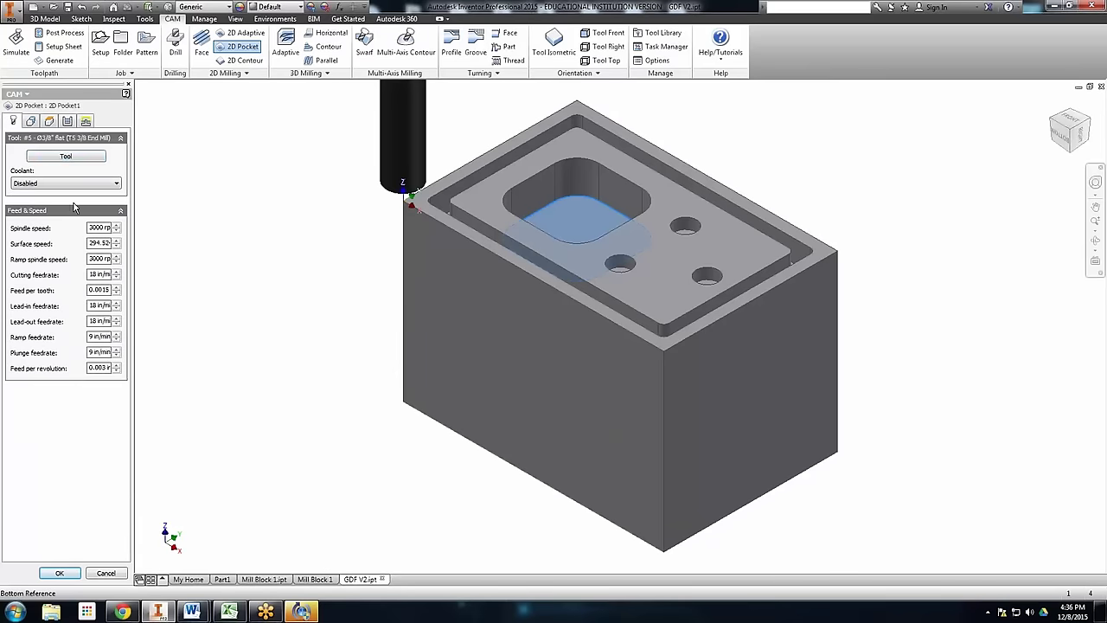
{"action": "left_click", "coordinate": [66, 155]}
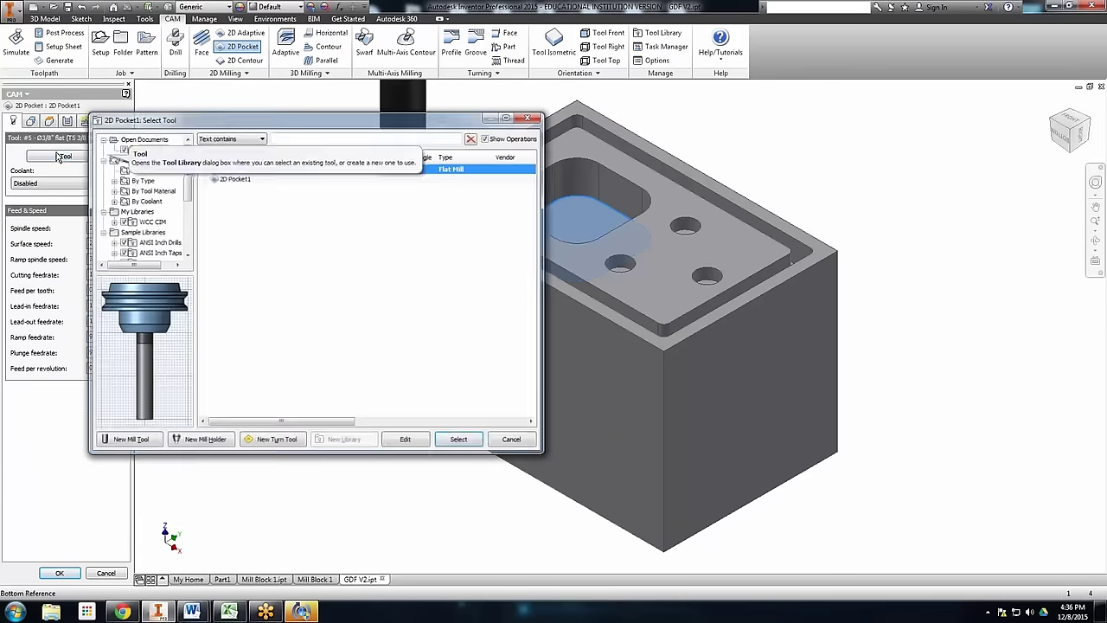
{"action": "left_click", "coordinate": [459, 440]}
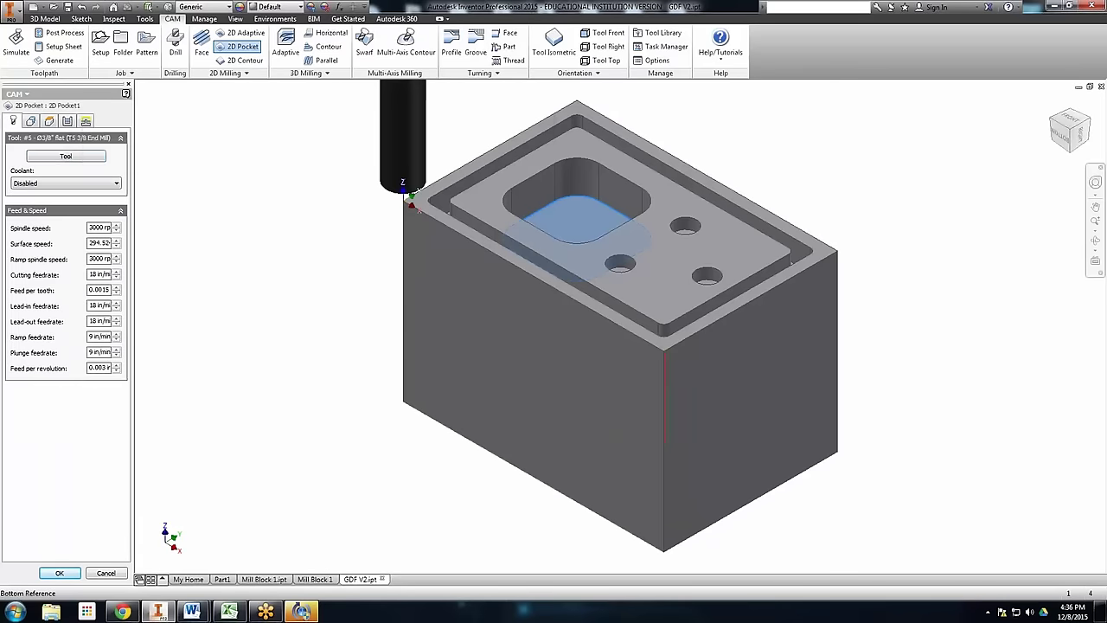
{"action": "left_click", "coordinate": [87, 121]}
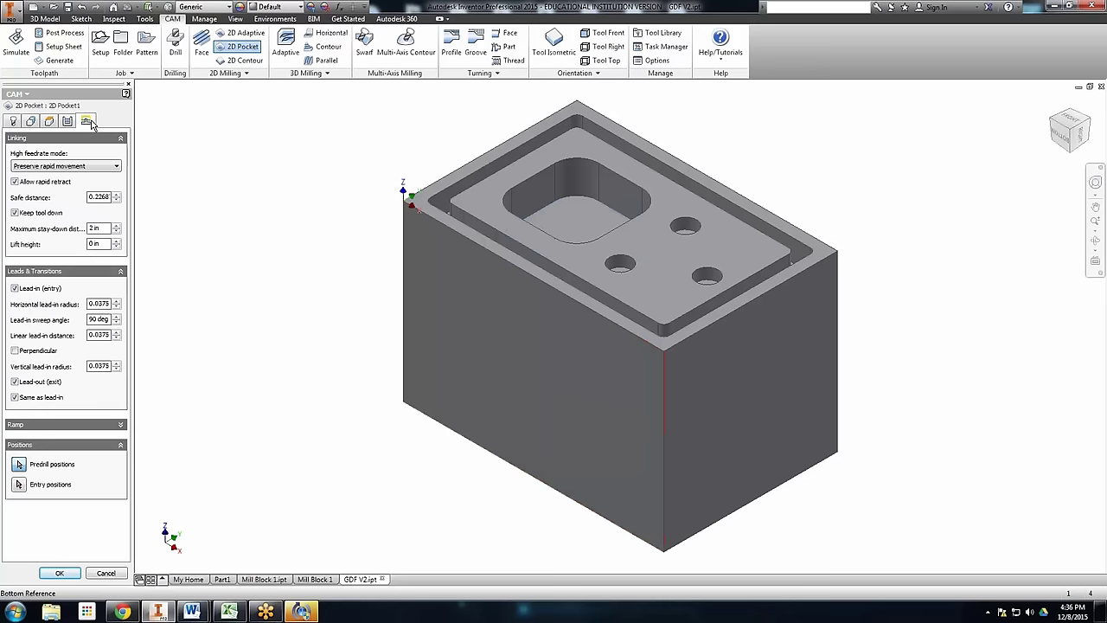
{"action": "left_click", "coordinate": [60, 573]}
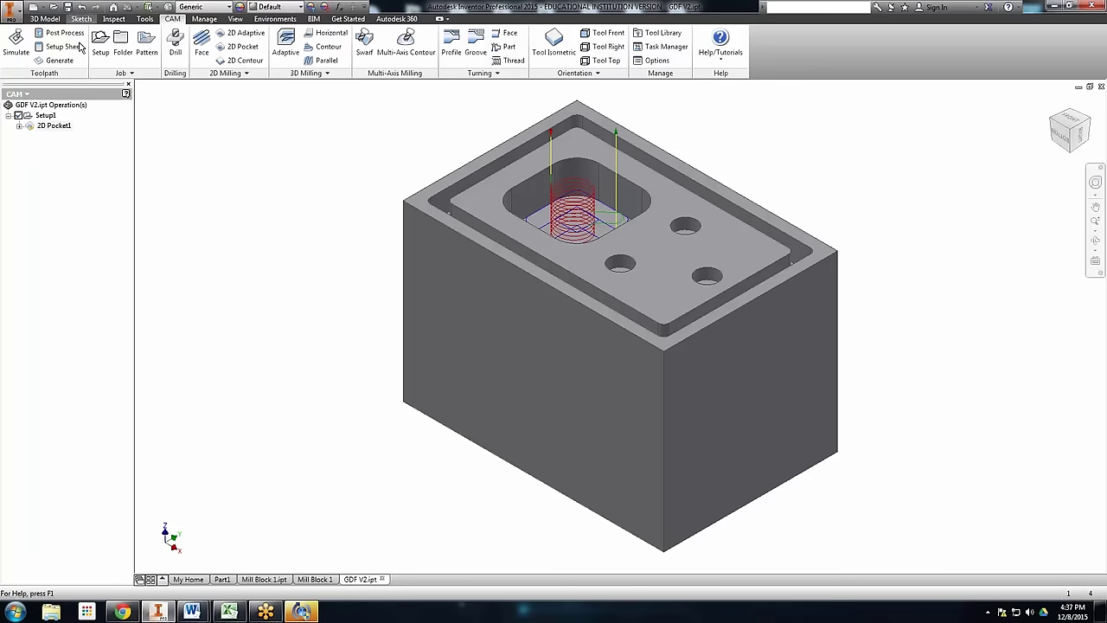
Open the simulation of the 2D Pocket toolpath and turn on the stock display in Standard mode
{"action": "left_click", "coordinate": [15, 43]}
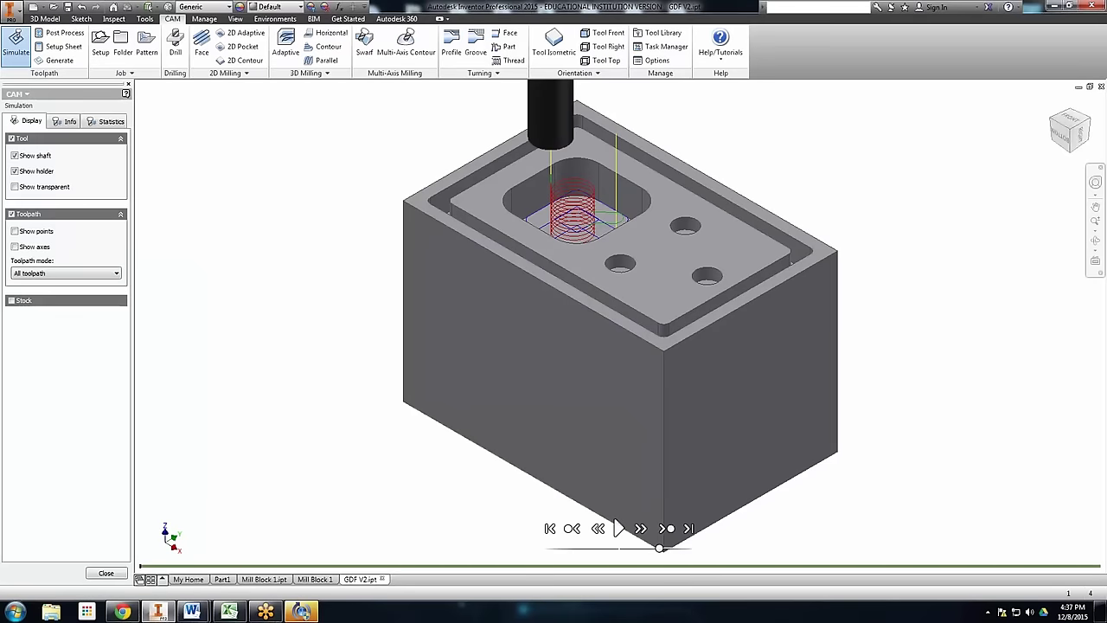
{"action": "left_click", "coordinate": [15, 303]}
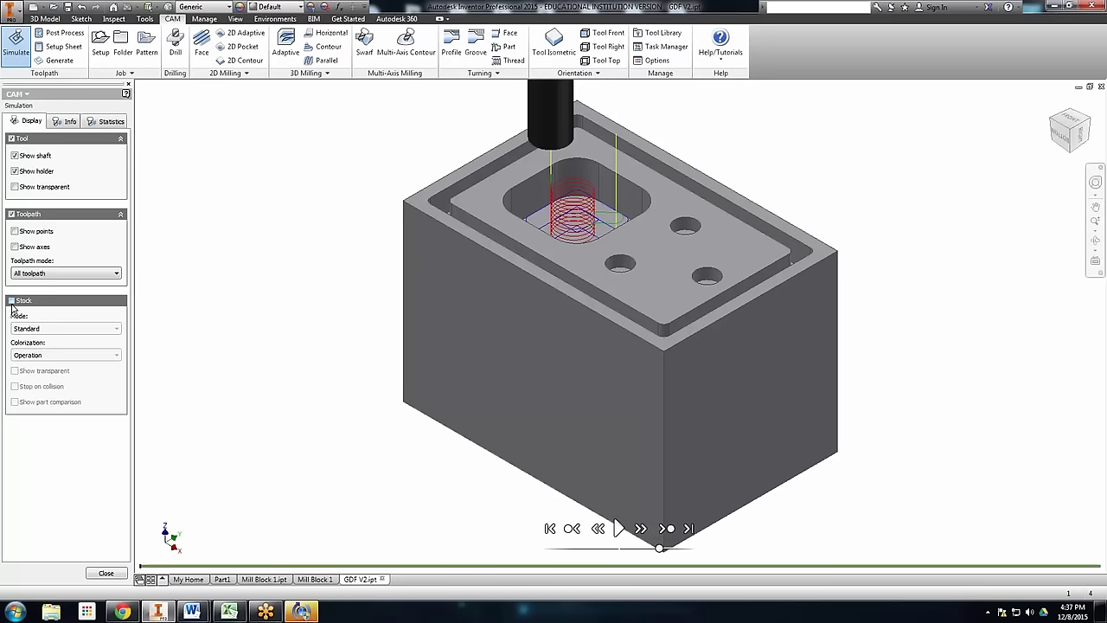
{"action": "left_click", "coordinate": [11, 301]}
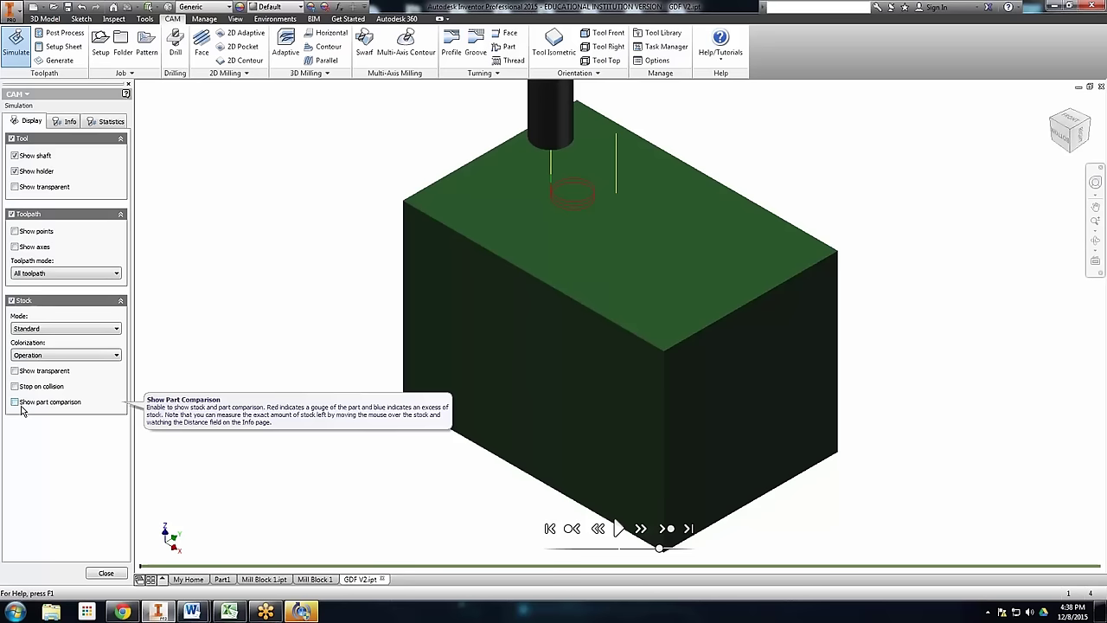
Play the 2D Pocket simulation, replay it from the start at maximum speed, and pause partway through
{"action": "left_click", "coordinate": [618, 529]}
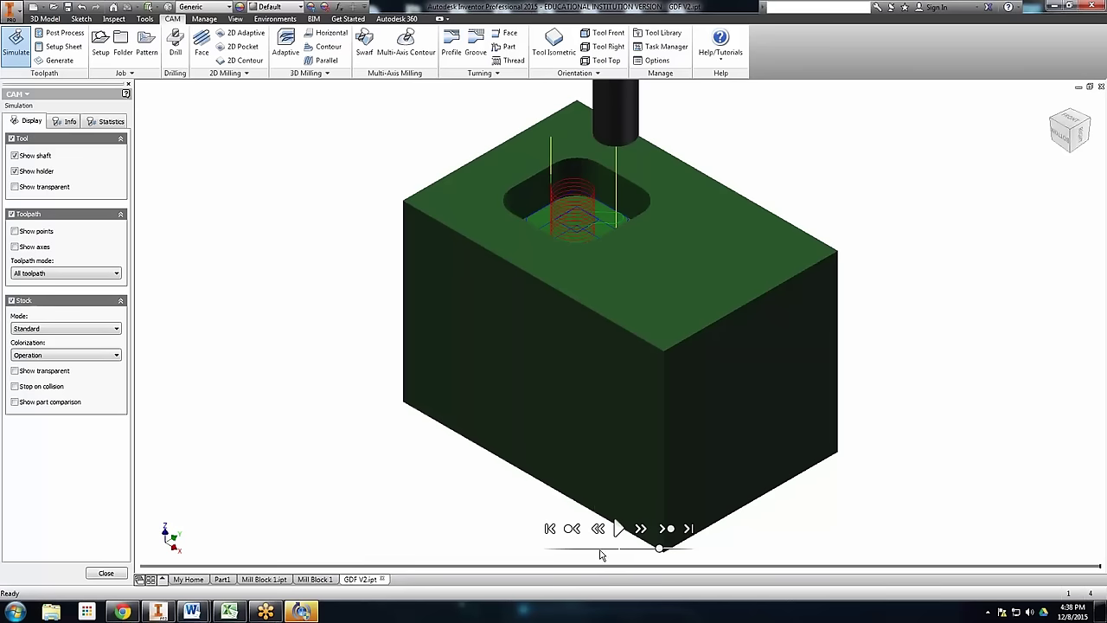
{"action": "left_click_drag", "start_coordinate": [659, 549], "coordinate": [690, 548]}
{"action": "left_click", "coordinate": [558, 531]}
{"action": "left_click", "coordinate": [618, 529]}
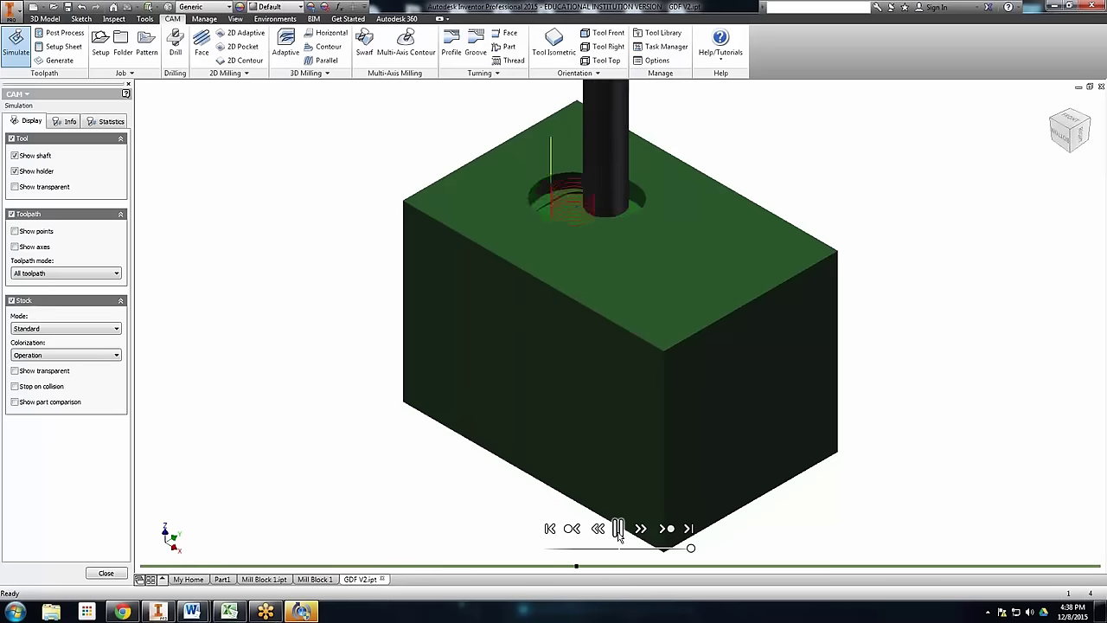
{"action": "left_click", "coordinate": [618, 529]}
Slow the simulation playback, skip forward through the pocket toolpath, and return to its start
{"action": "left_click_drag", "start_coordinate": [690, 548], "coordinate": [632, 549]}
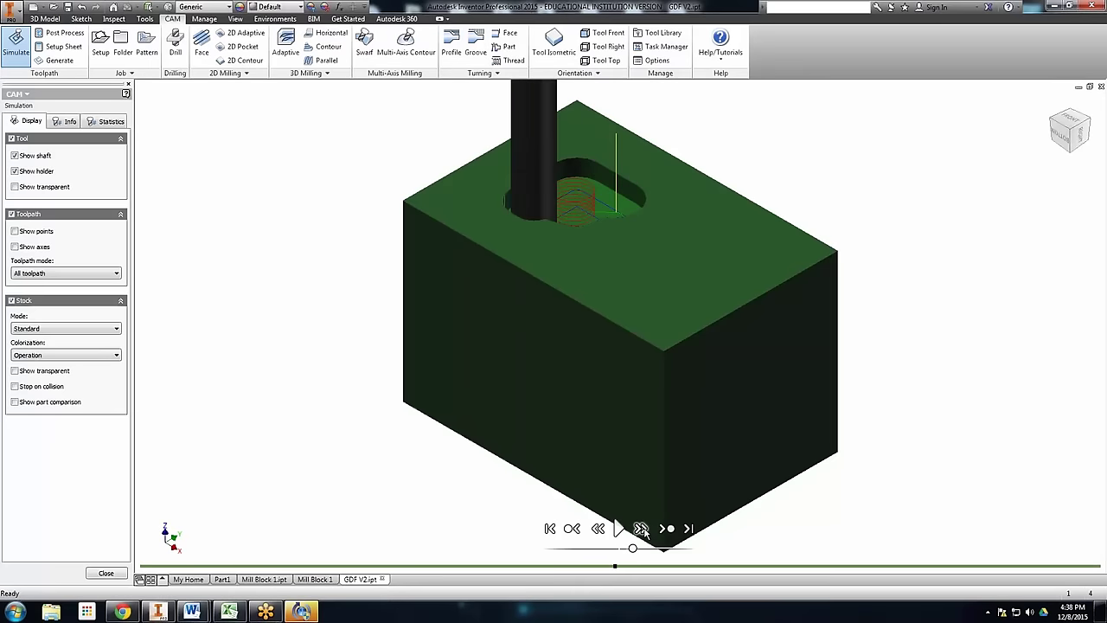
{"action": "left_click", "coordinate": [641, 529]}
{"action": "left_click", "coordinate": [641, 528]}
{"action": "left_click", "coordinate": [641, 529]}
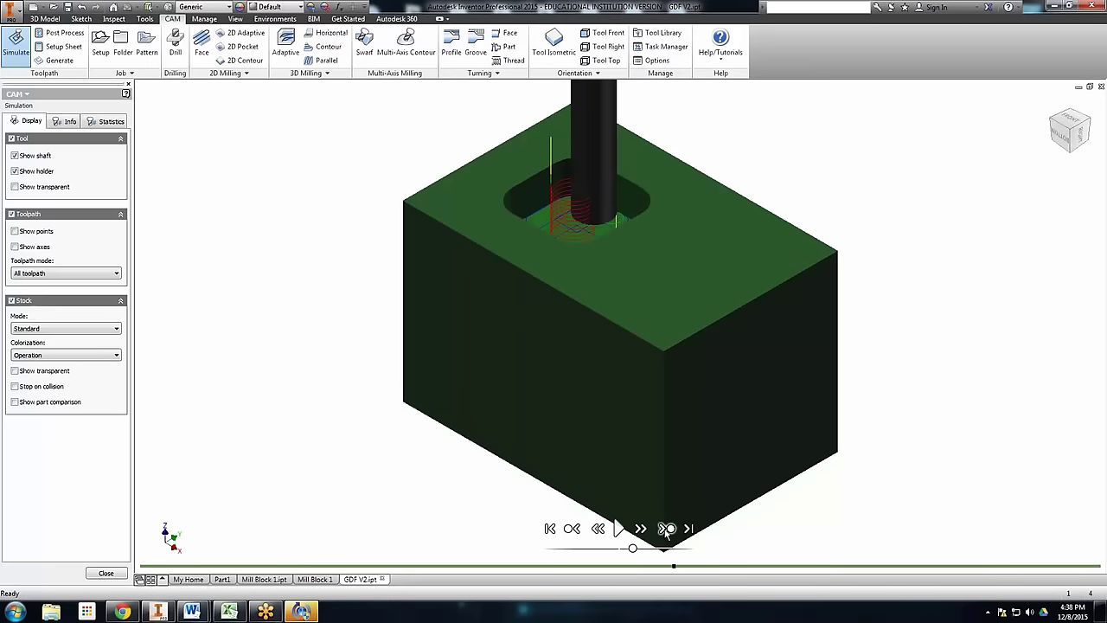
{"action": "left_click", "coordinate": [550, 529]}
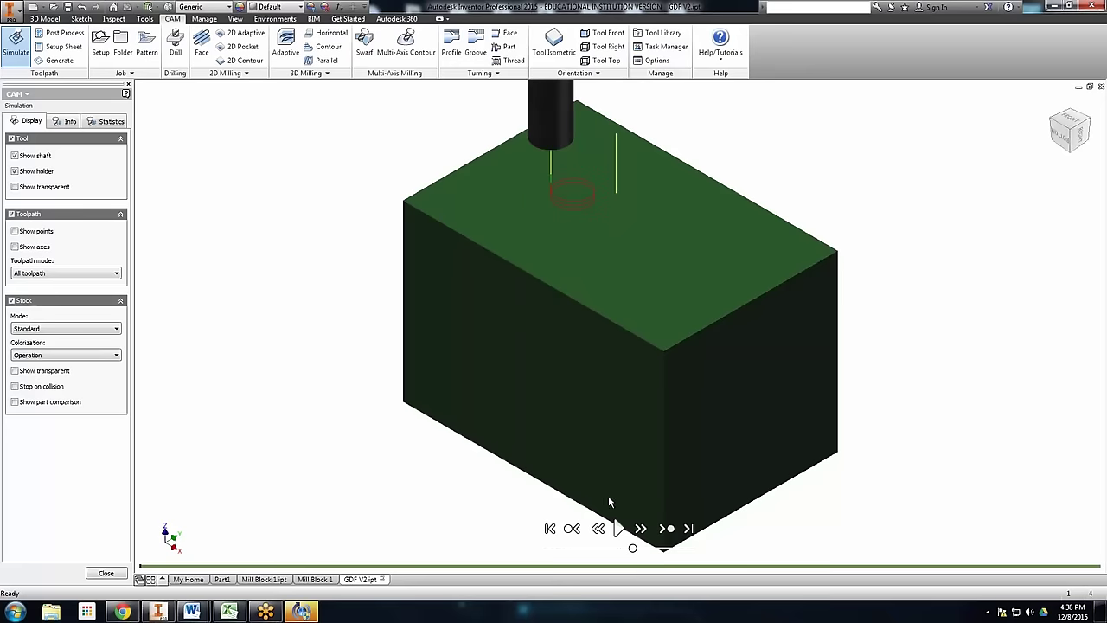
Replay the pocket simulation at maximum speed, turn on the part comparison for the stock, and close the simulation
{"action": "left_click", "coordinate": [617, 528]}
{"action": "left_click_drag", "start_coordinate": [634, 549], "coordinate": [695, 548]}
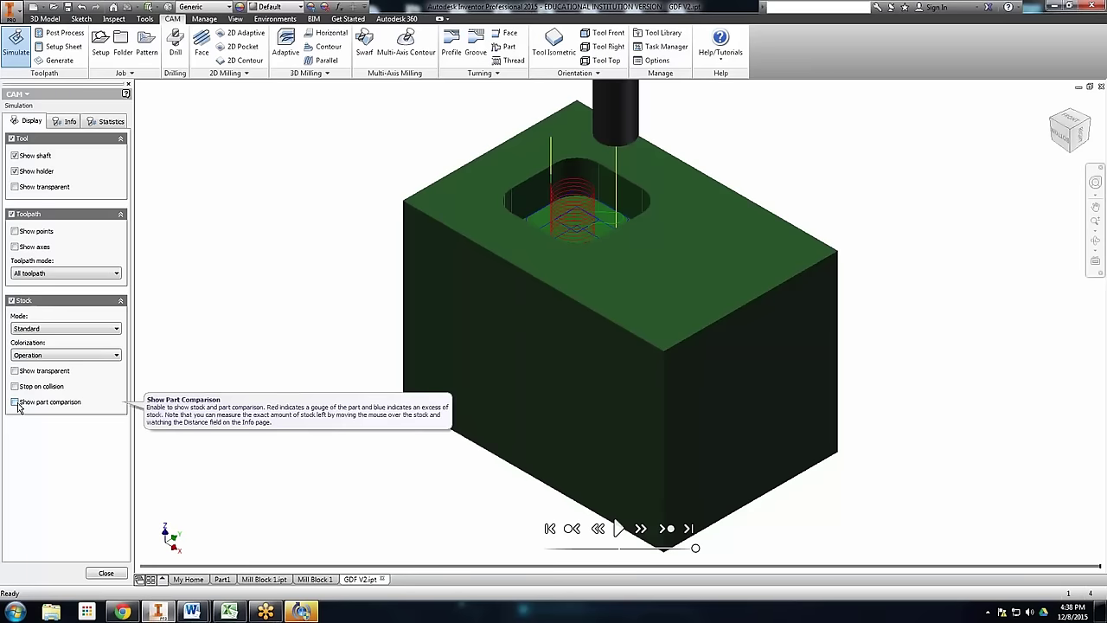
{"action": "left_click", "coordinate": [15, 402]}
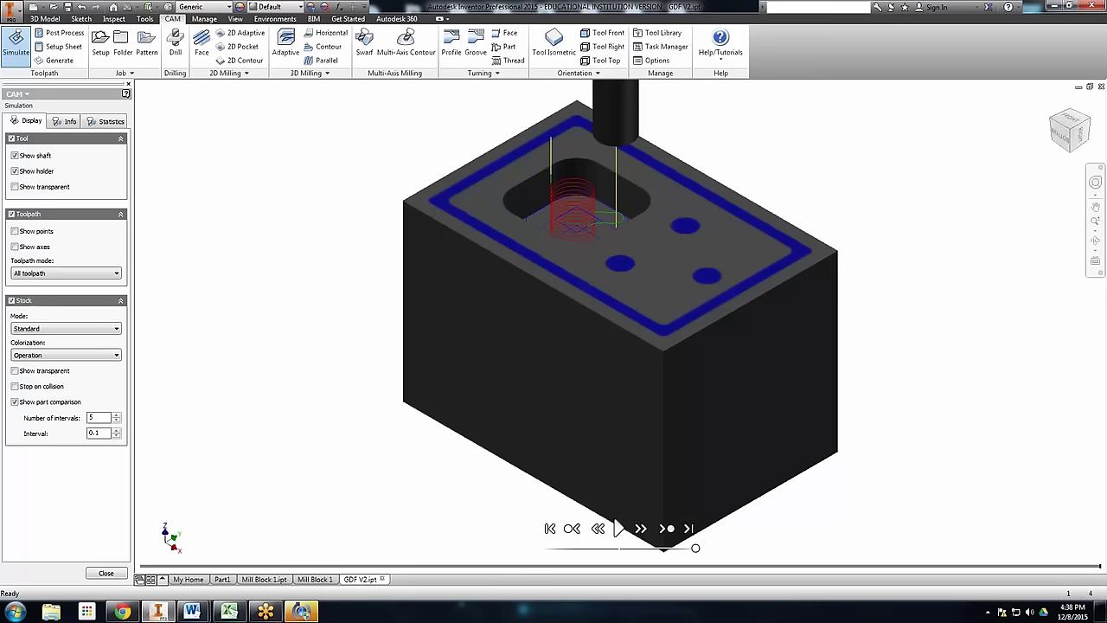
{"action": "left_click", "coordinate": [113, 573]}
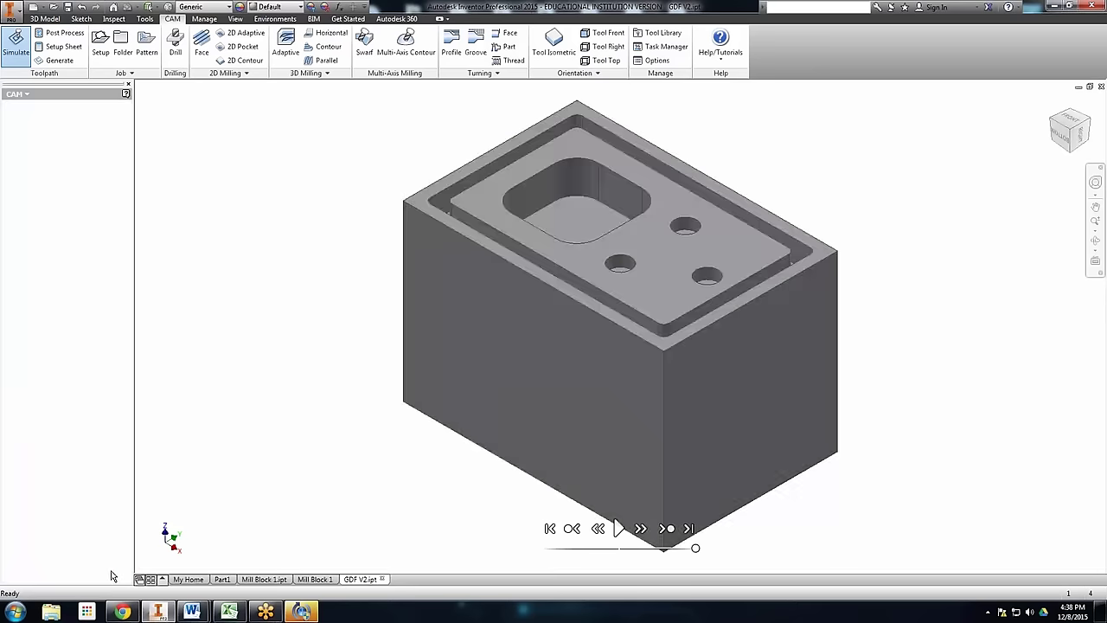
Enable Stock to Leave for the 2D Pocket operation with 0.02 in radial and 0.02 in axial stock, and accept the change
{"action": "double_click", "coordinate": [56, 126]}
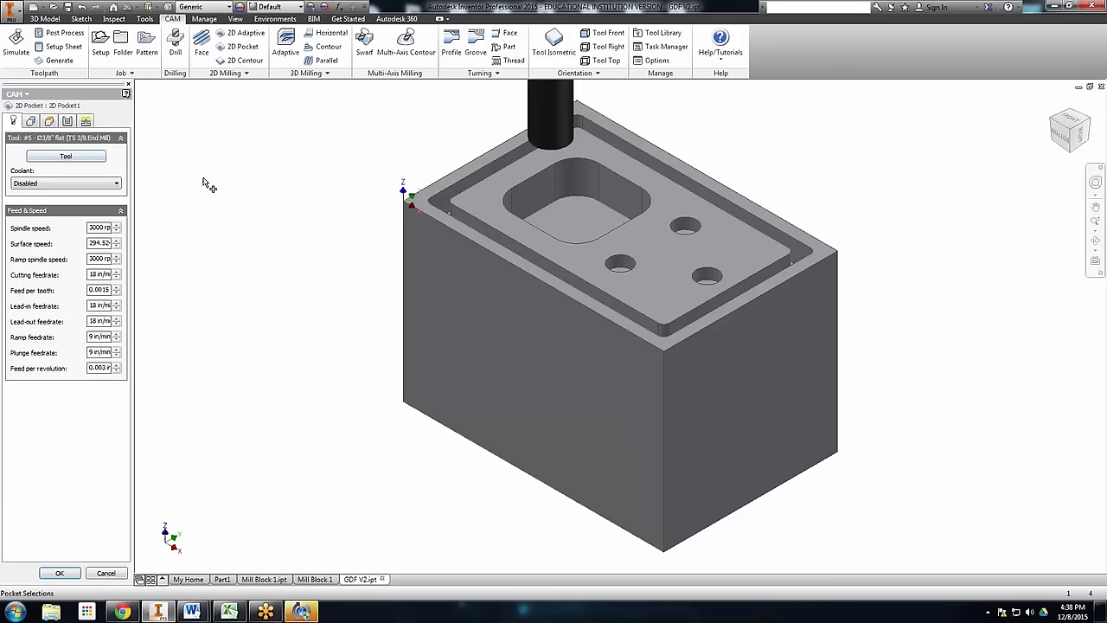
{"action": "left_click", "coordinate": [67, 121]}
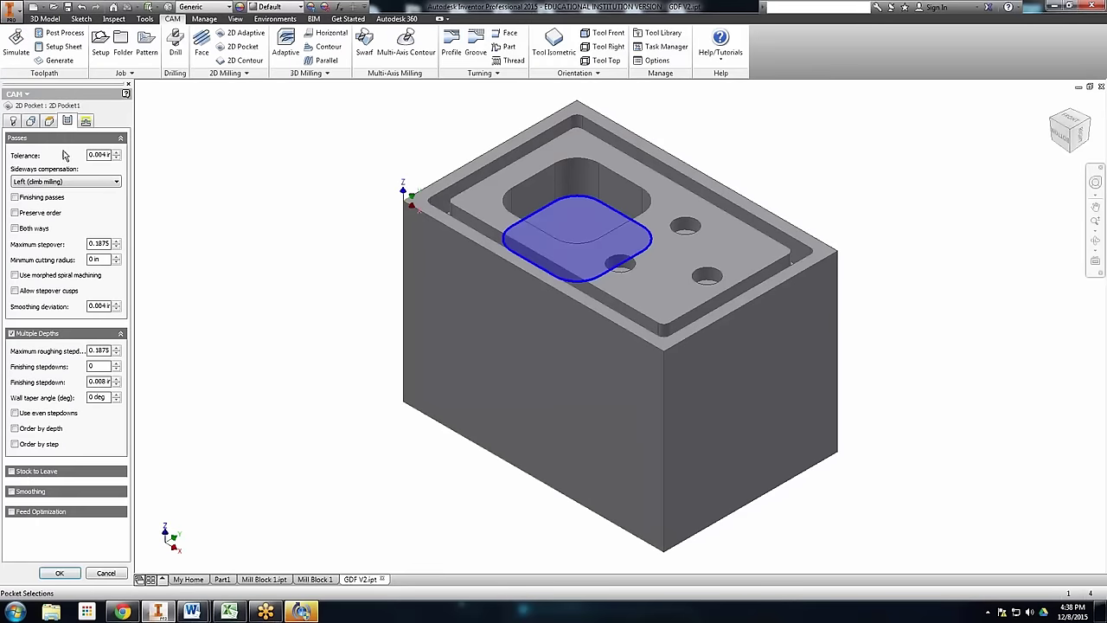
{"action": "left_click", "coordinate": [11, 470]}
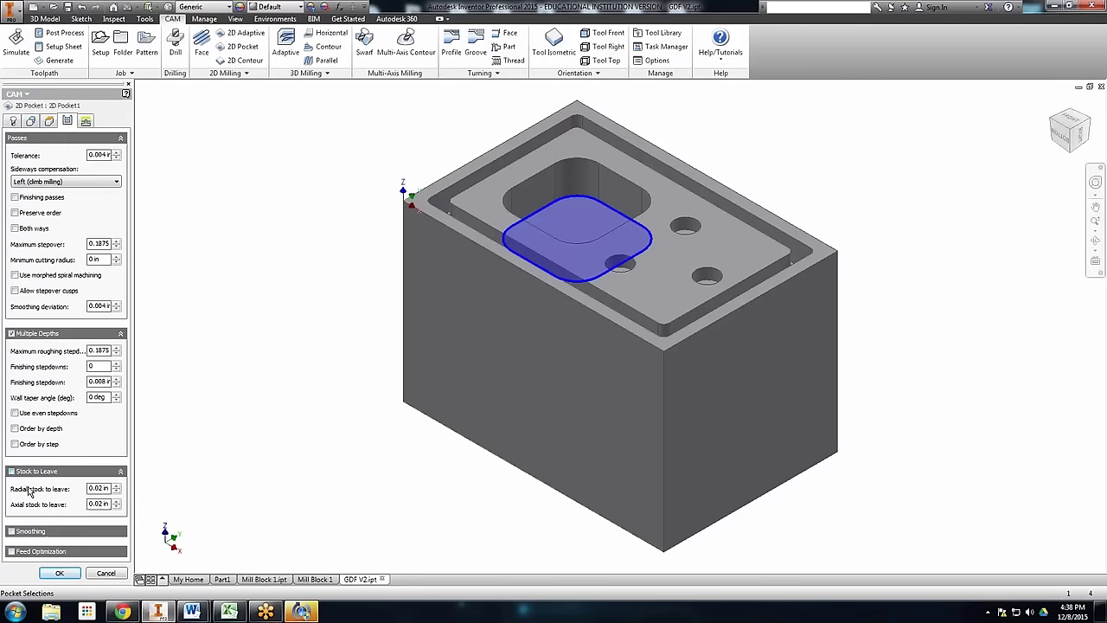
{"action": "left_click", "coordinate": [61, 573]}
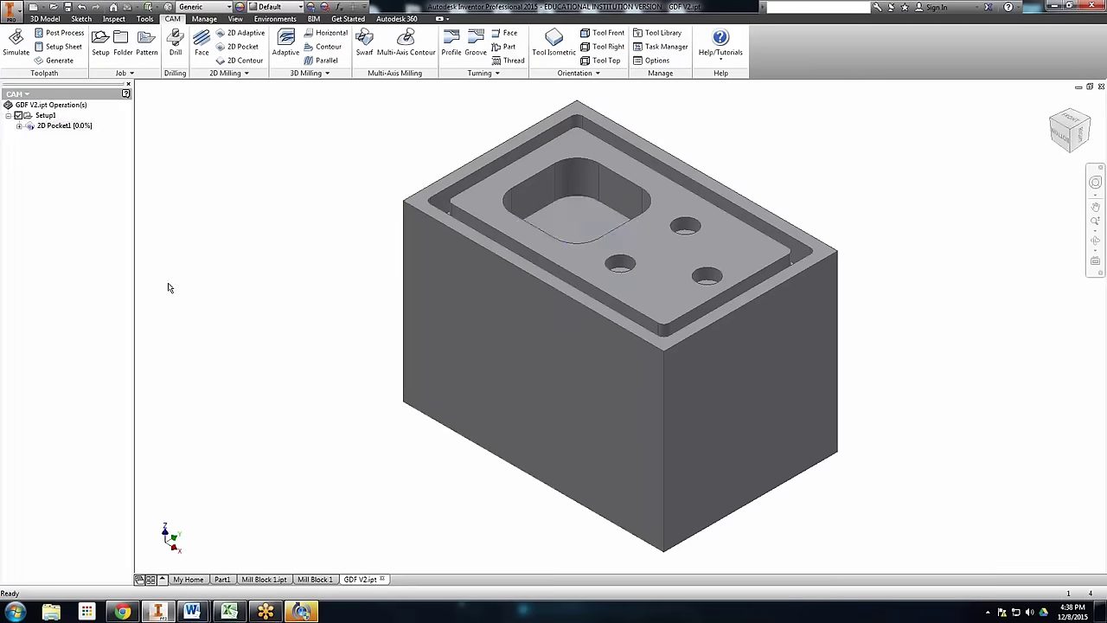
Simulate the regenerated pocket toolpath at maximum speed with part comparison to check the stock left in the pocket
{"action": "left_click", "coordinate": [17, 45]}
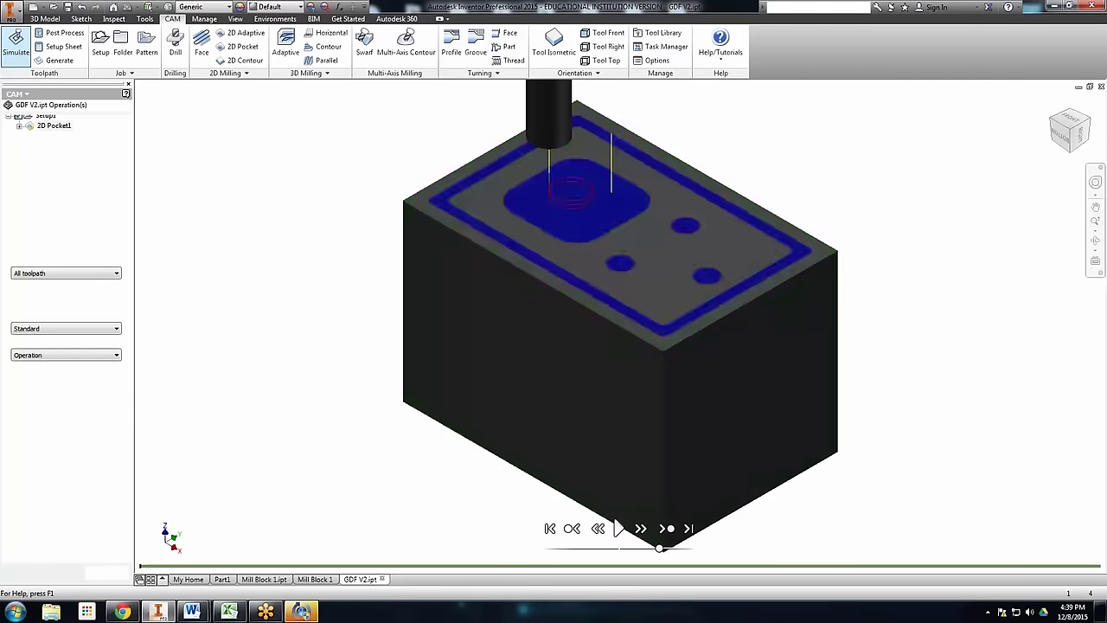
{"action": "left_click", "coordinate": [619, 528]}
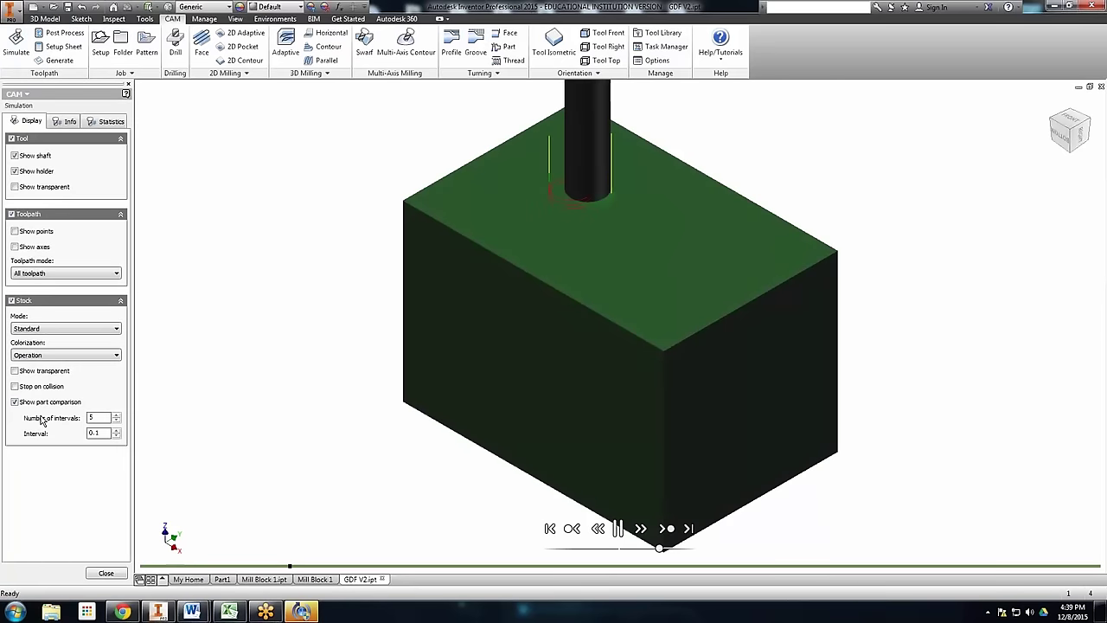
{"action": "left_click_drag", "start_coordinate": [657, 549], "coordinate": [697, 550]}
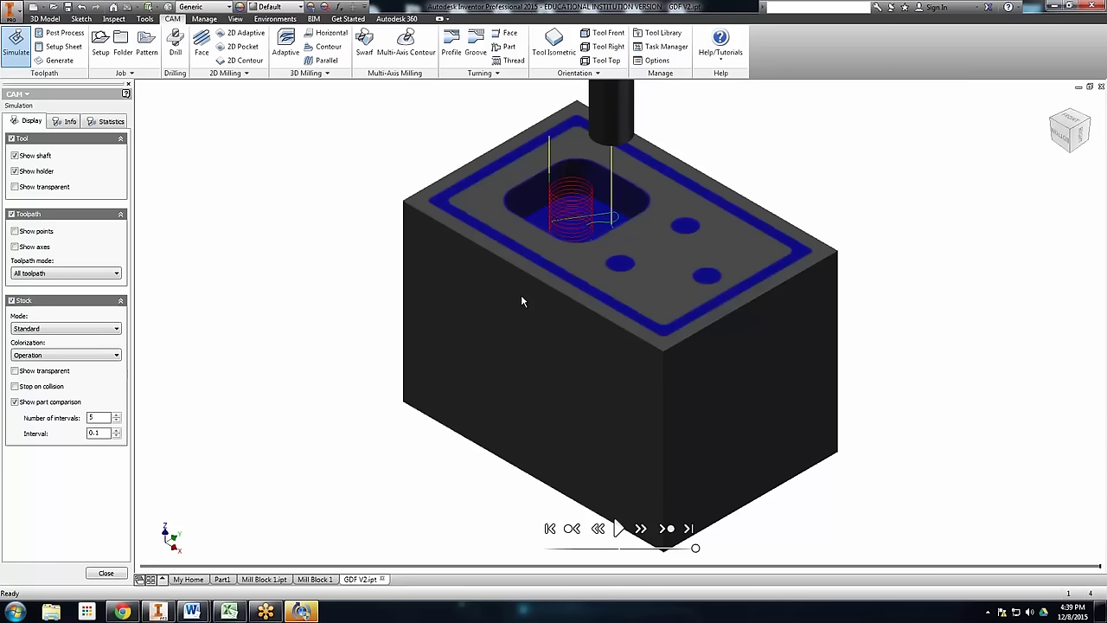
Turn off Software graphics in the hardware application options and reopen the pocket simulation to check the display
{"action": "left_click", "coordinate": [146, 19]}
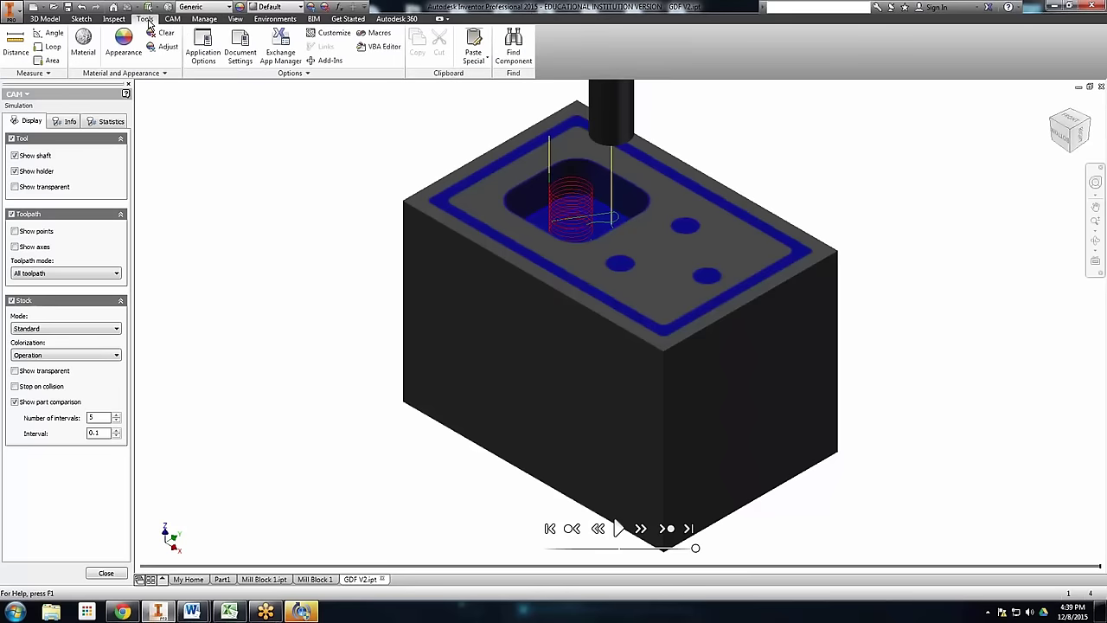
{"action": "left_click", "coordinate": [204, 47]}
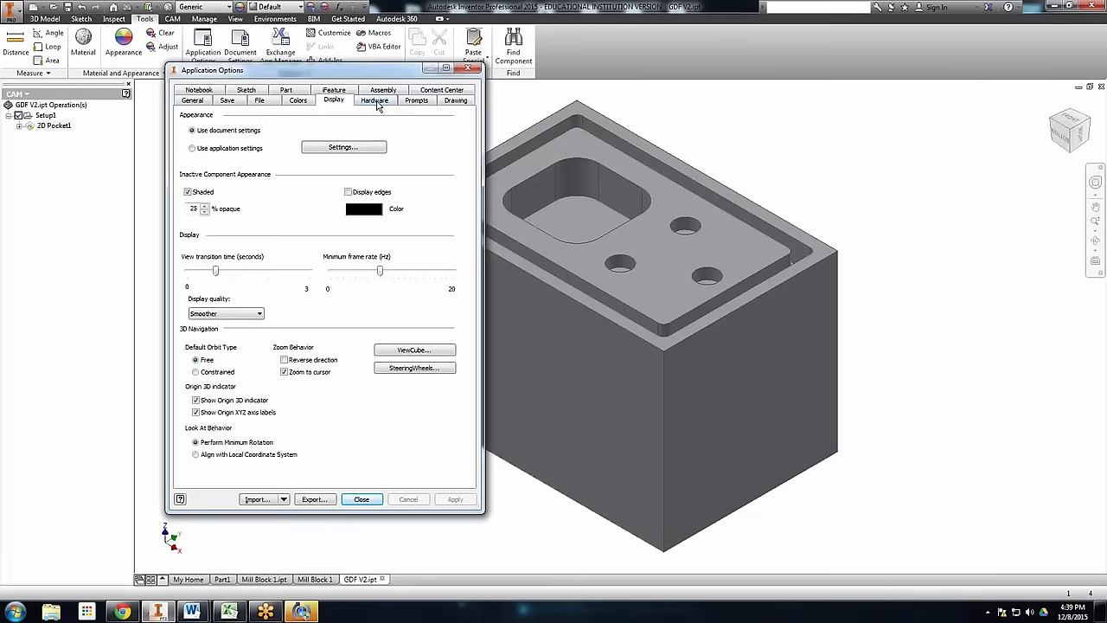
{"action": "left_click", "coordinate": [374, 100]}
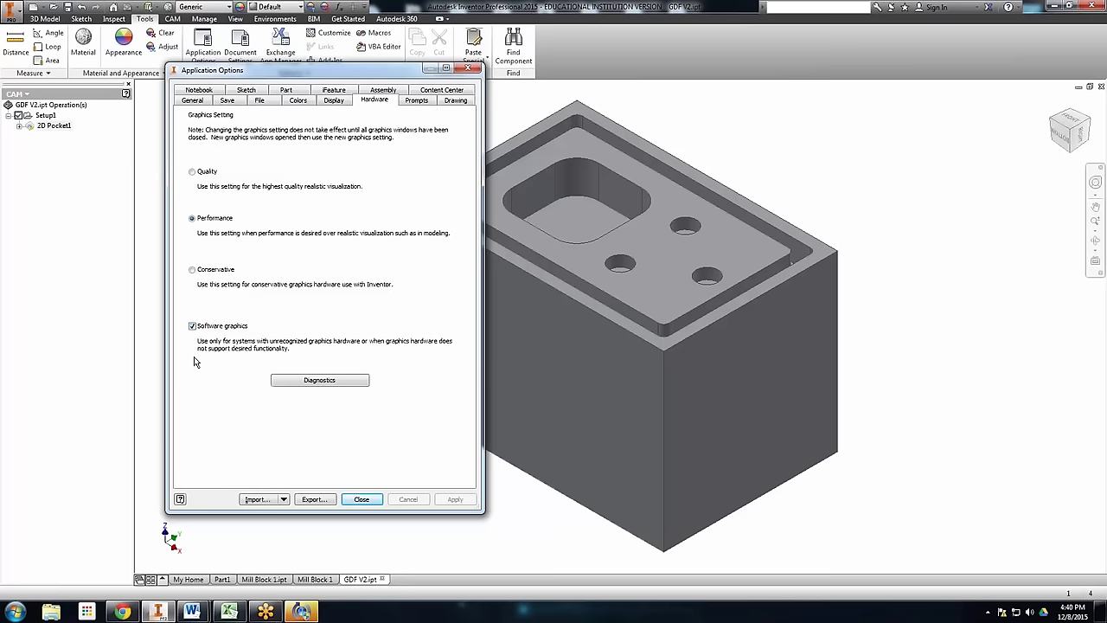
{"action": "left_click", "coordinate": [193, 326]}
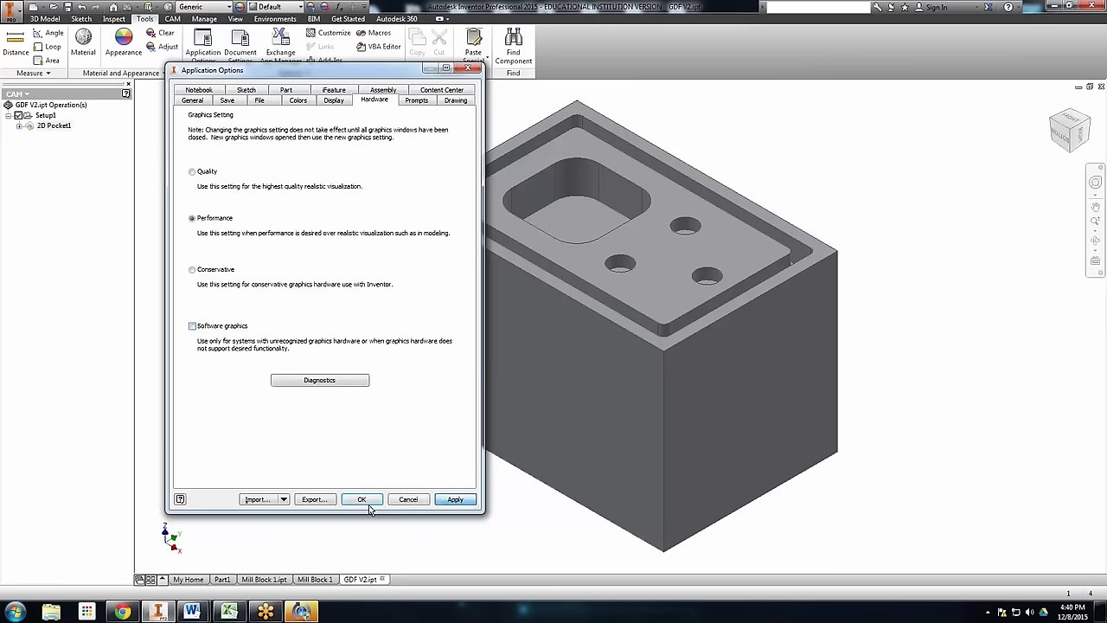
{"action": "left_click", "coordinate": [362, 499]}
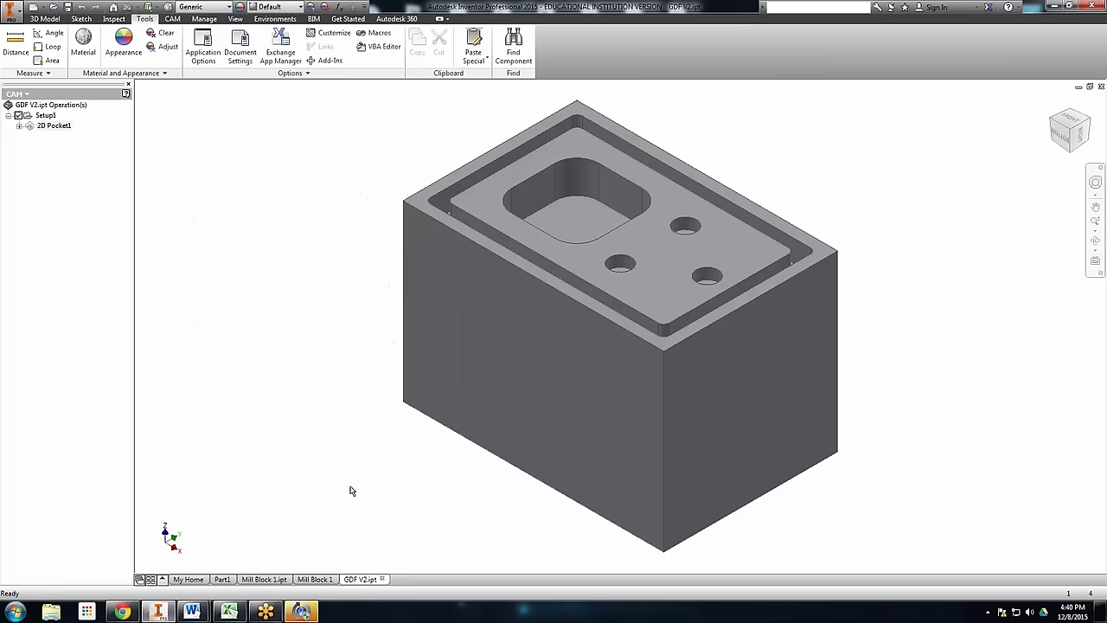
{"action": "left_click", "coordinate": [172, 18]}
{"action": "left_click", "coordinate": [16, 43]}
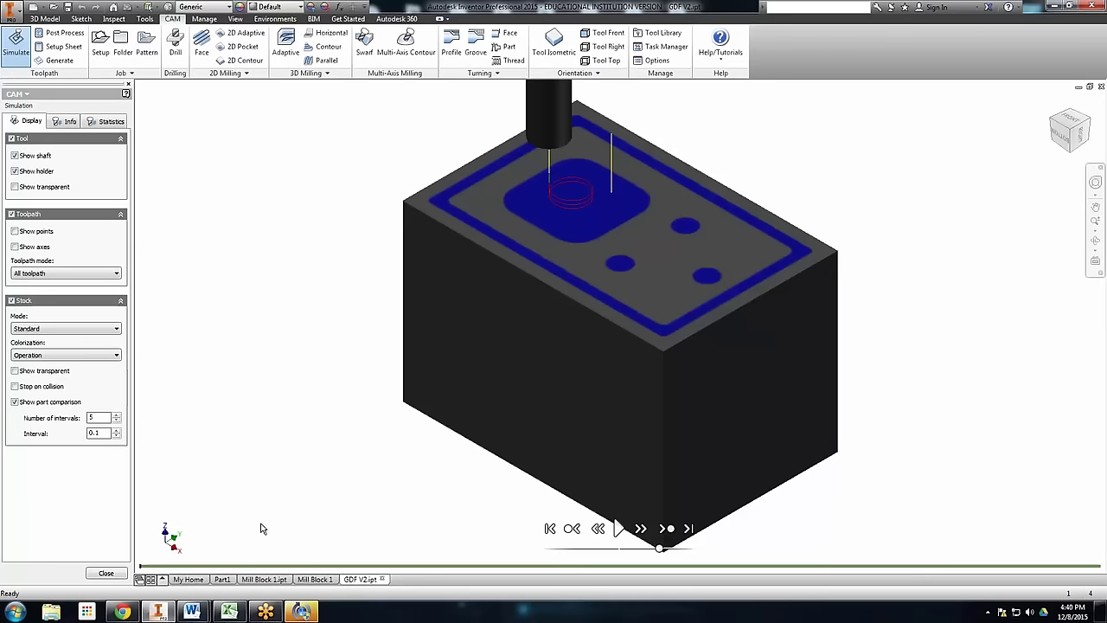
Turn Software graphics back on in the hardware application options
{"action": "left_click", "coordinate": [144, 18]}
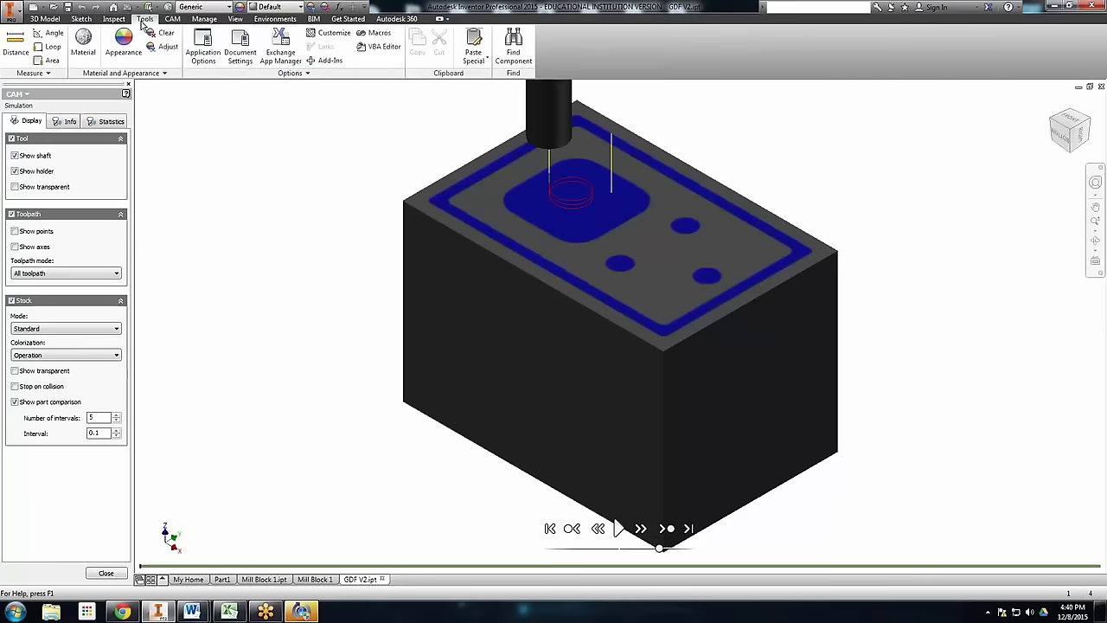
{"action": "left_click", "coordinate": [196, 58]}
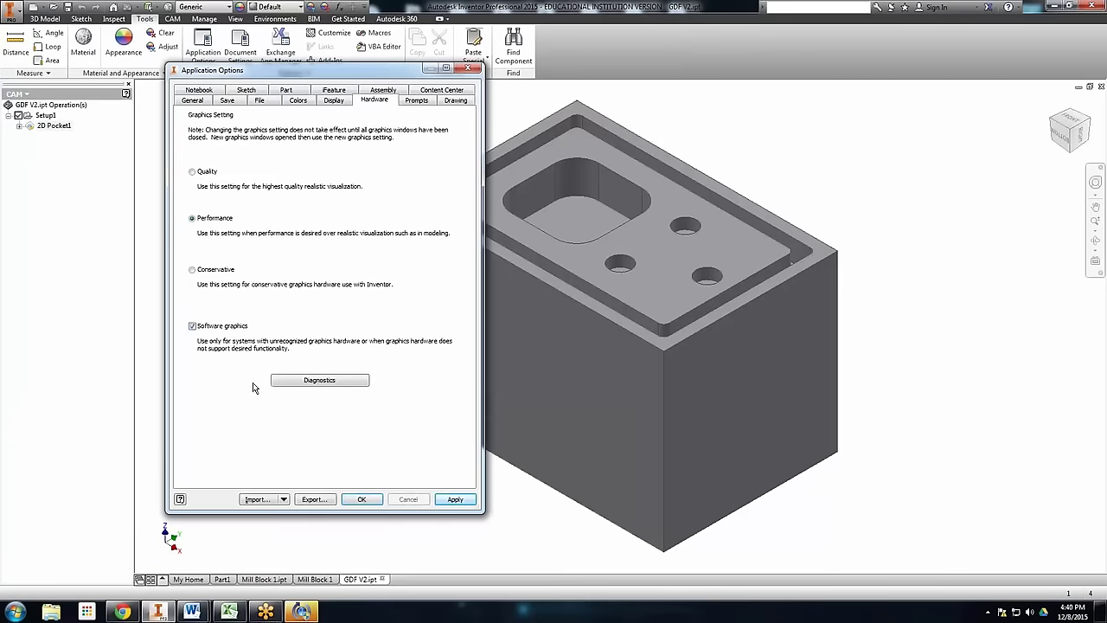
{"action": "left_click", "coordinate": [356, 498]}
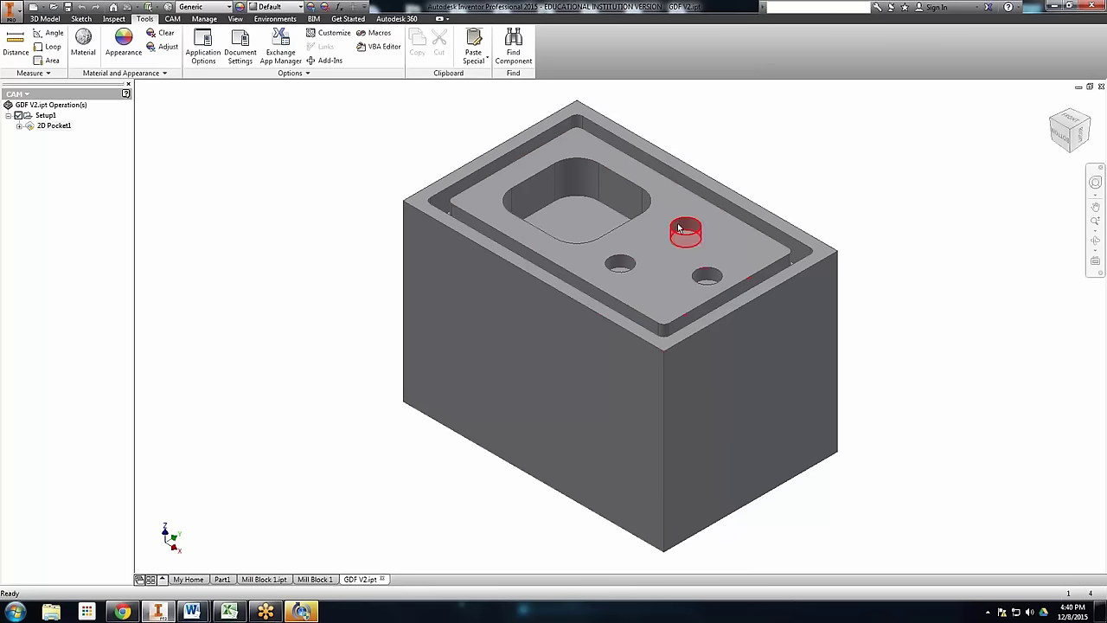
Measure one of the small round holes and the width of the groove around the top face
{"action": "left_click", "coordinate": [114, 18]}
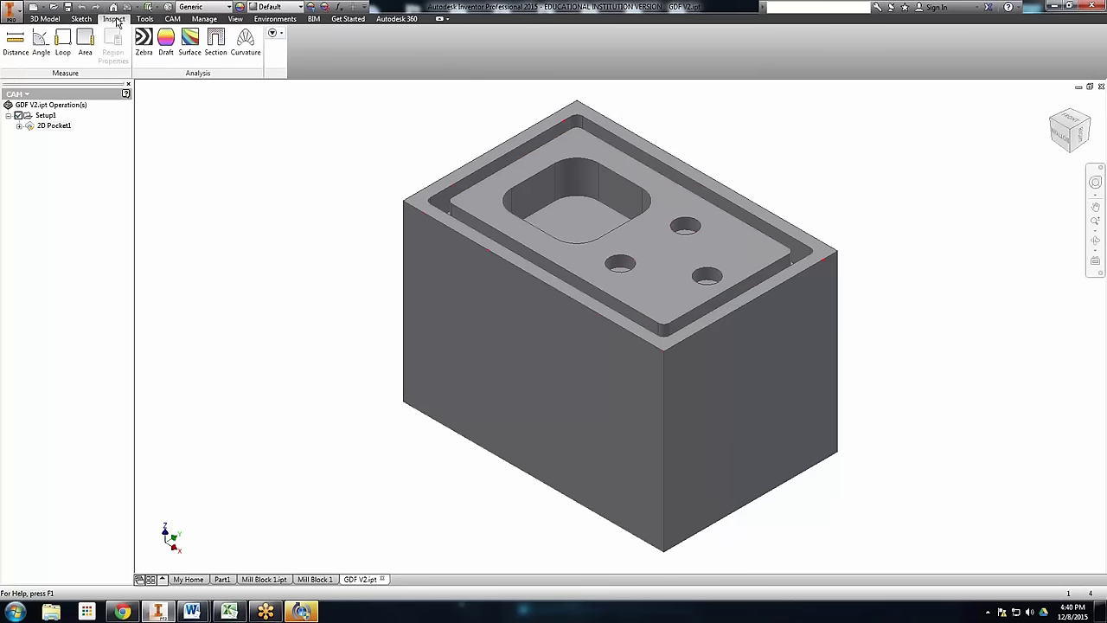
{"action": "left_click", "coordinate": [16, 43]}
{"action": "left_click", "coordinate": [673, 220]}
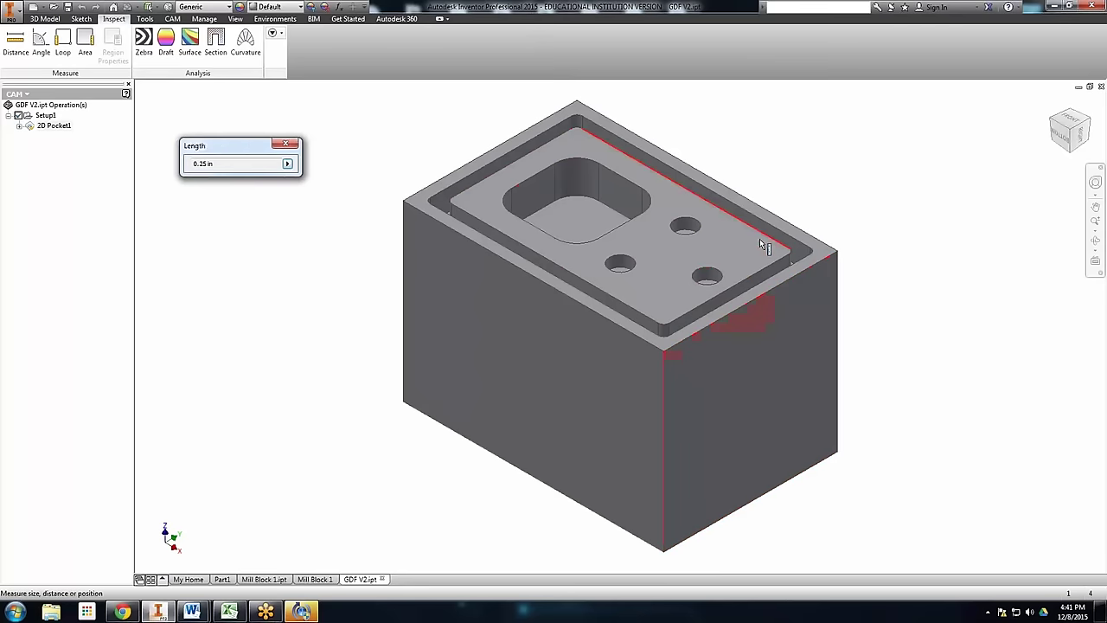
{"action": "key", "text": "Escape"}
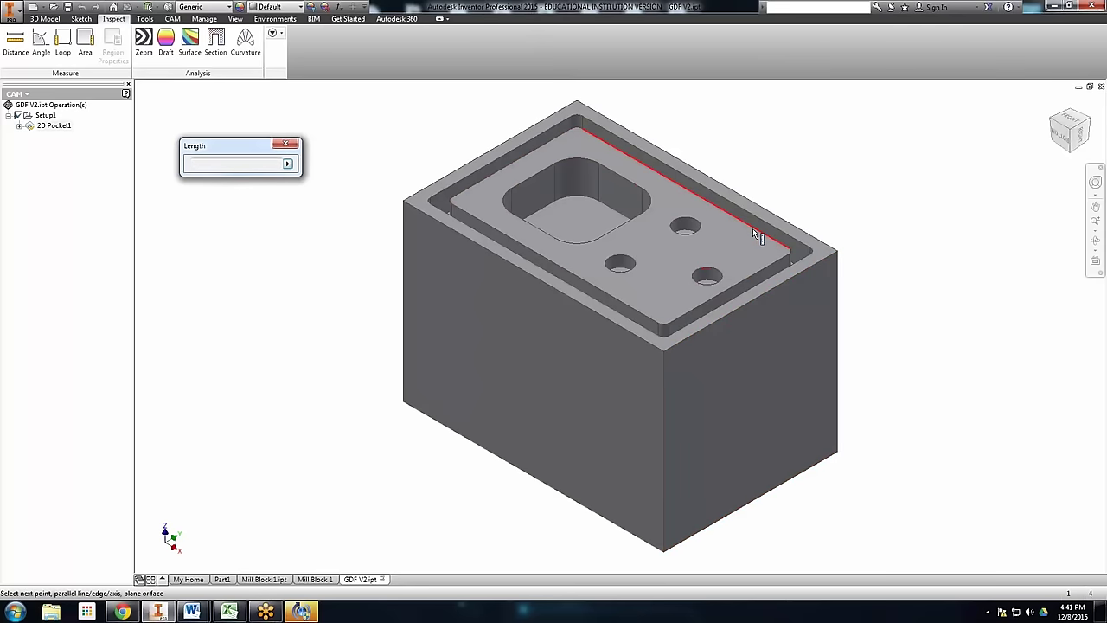
{"action": "left_click", "coordinate": [766, 228]}
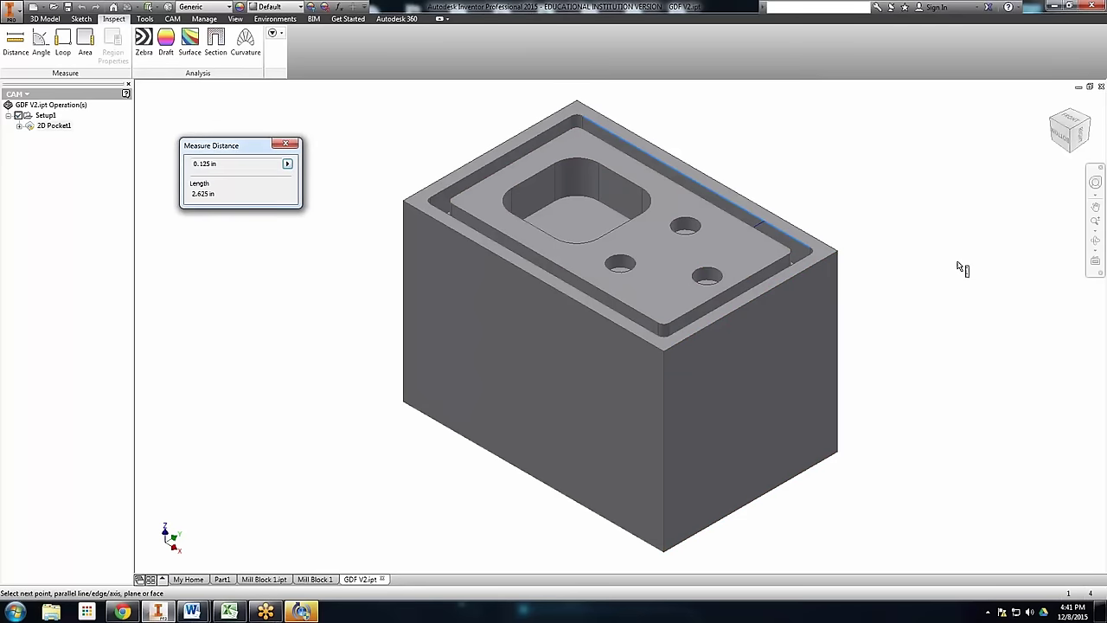
{"action": "left_click", "coordinate": [287, 144]}
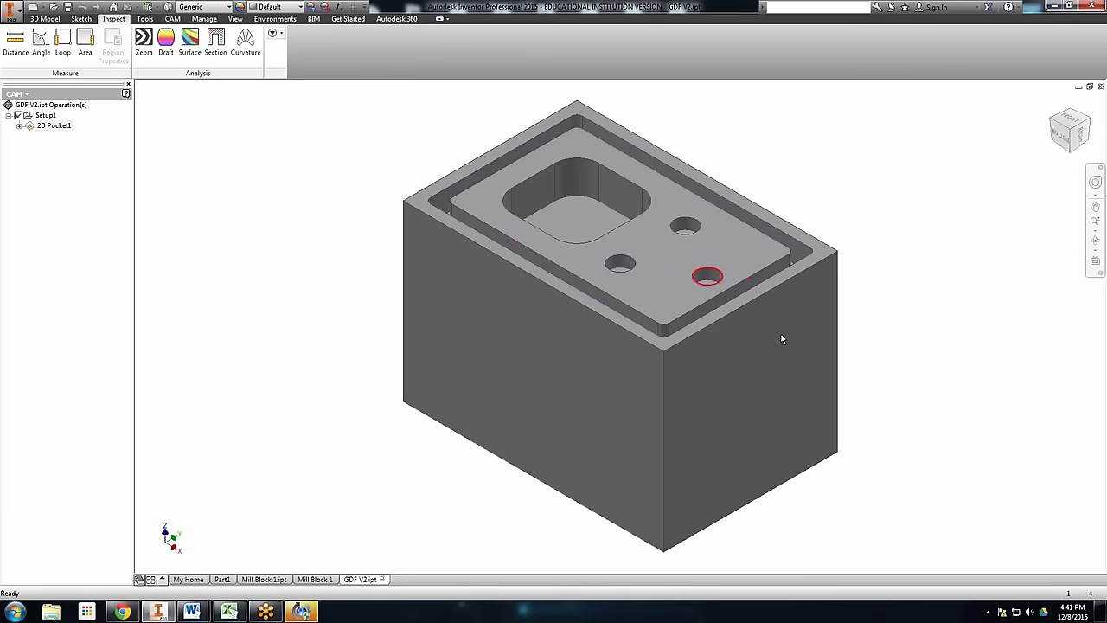
Start a Drill operation with the #3 1/4" flat end mill from the WCC CIM library and open its hole geometry settings
{"action": "left_click", "coordinate": [172, 18]}
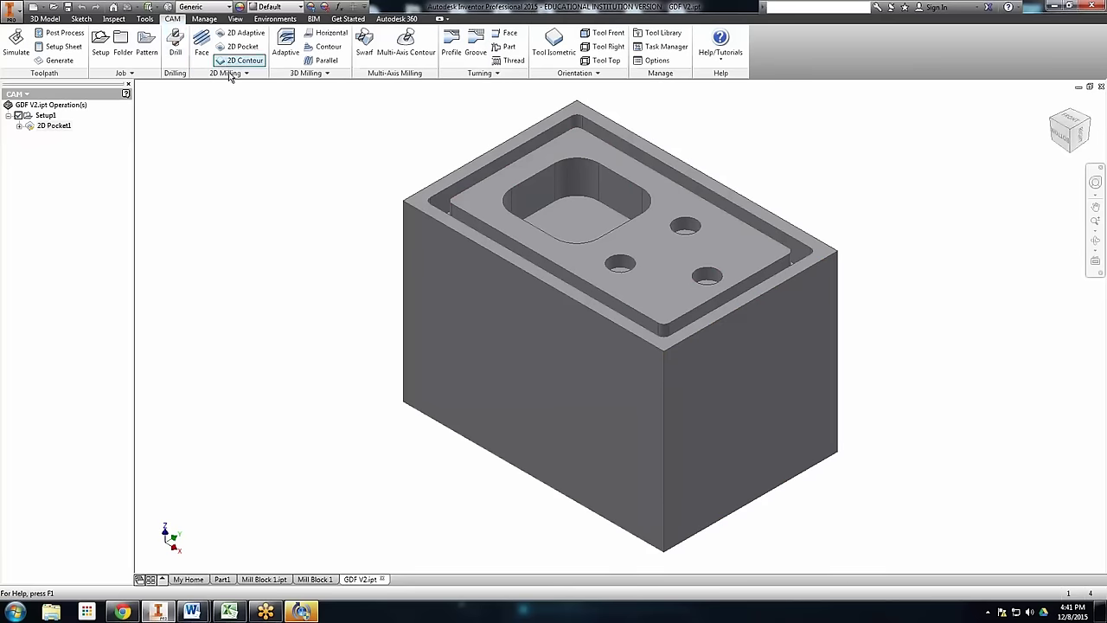
{"action": "left_click", "coordinate": [174, 43]}
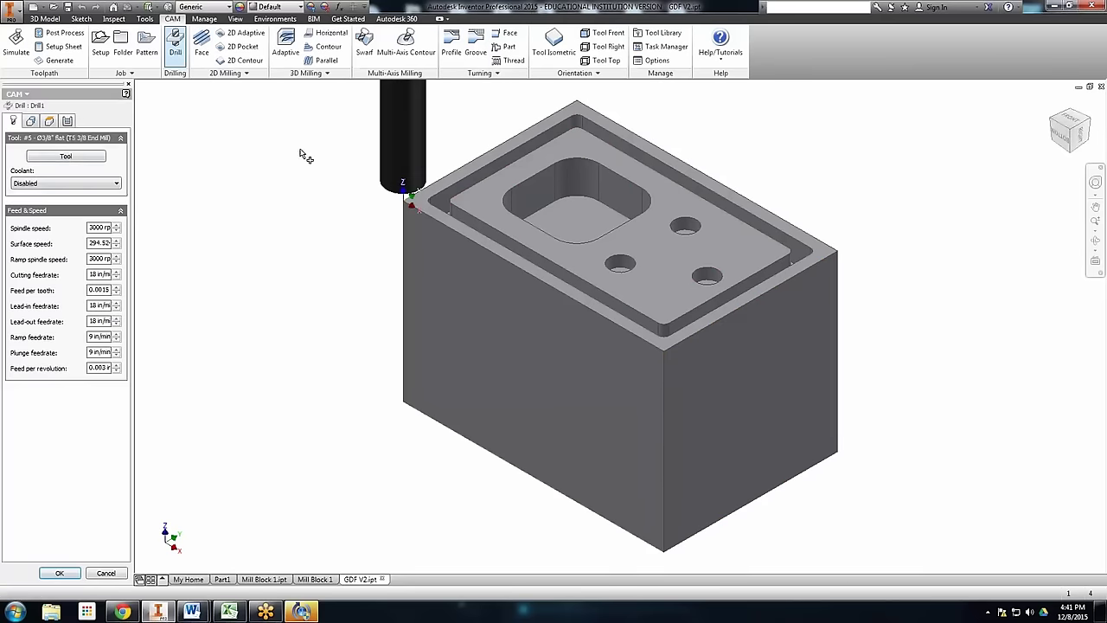
{"action": "left_click", "coordinate": [66, 155]}
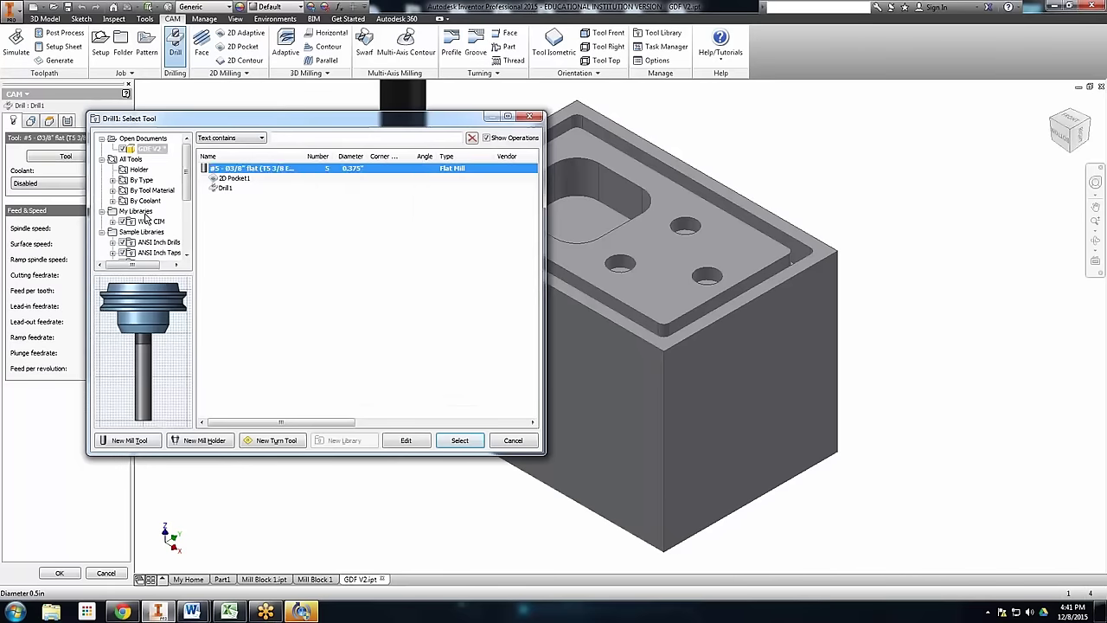
{"action": "left_click", "coordinate": [148, 221]}
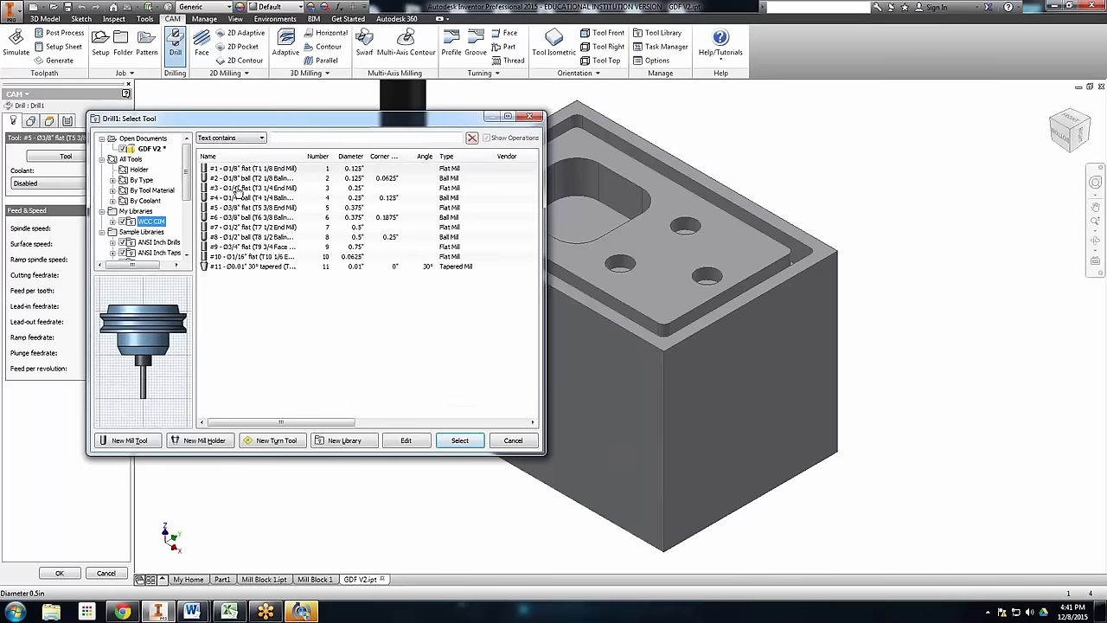
{"action": "left_click", "coordinate": [237, 187]}
{"action": "left_click", "coordinate": [459, 440]}
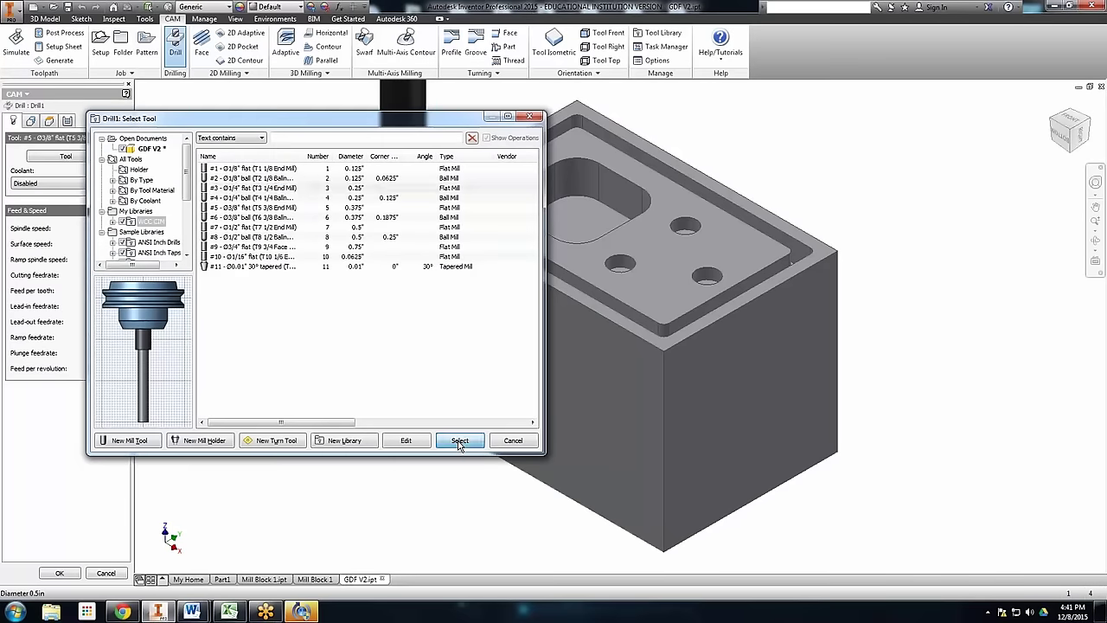
{"action": "left_click", "coordinate": [30, 121]}
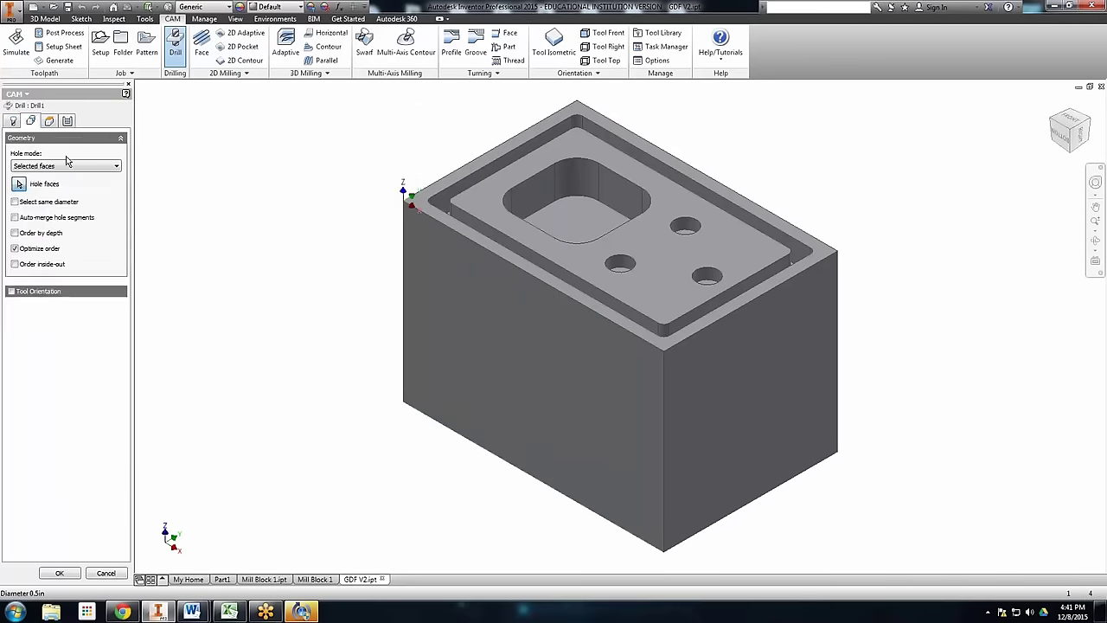
{"action": "left_click", "coordinate": [685, 228]}
{"action": "left_click", "coordinate": [709, 275]}
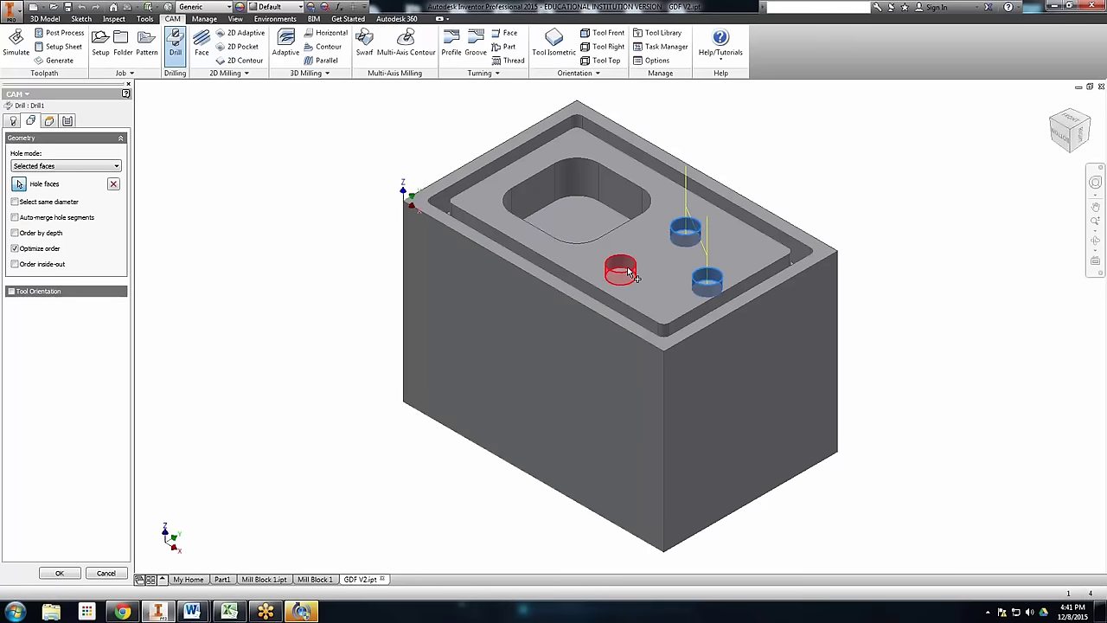
{"action": "left_click", "coordinate": [619, 265]}
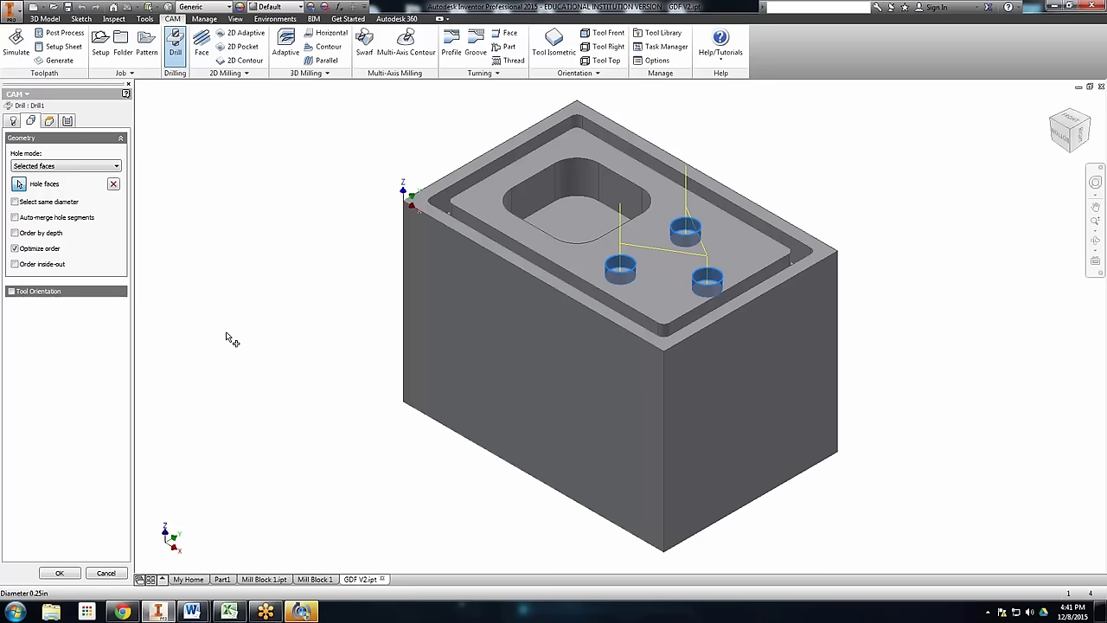
{"action": "left_click", "coordinate": [114, 184]}
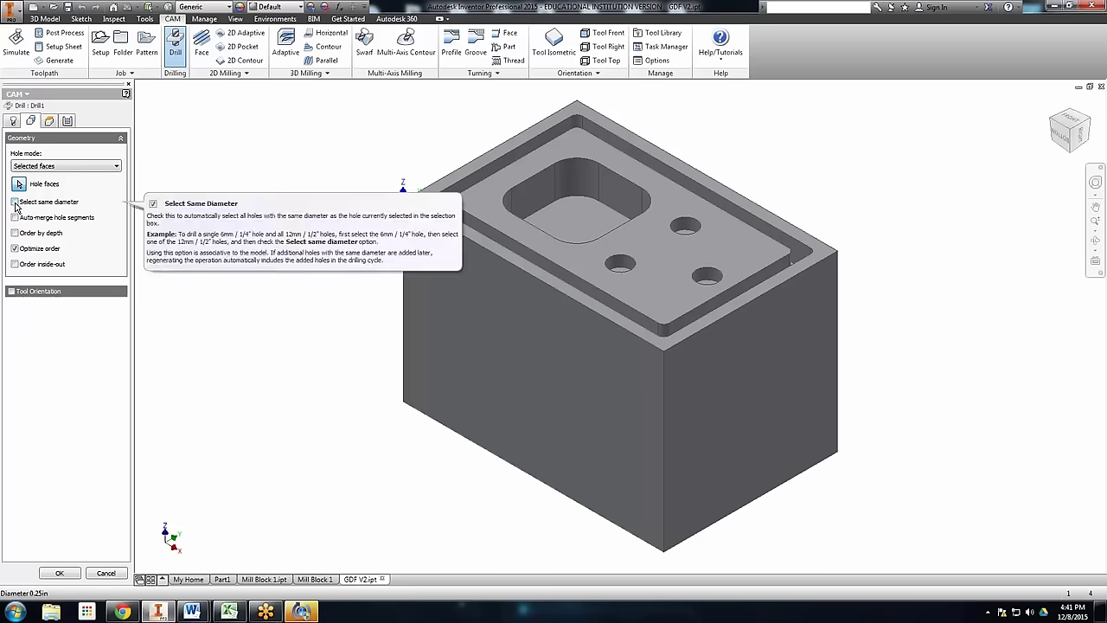
Enable Select same diameter for the drill operation and pick one small hole's face so all matching holes are included
{"action": "left_click", "coordinate": [14, 202]}
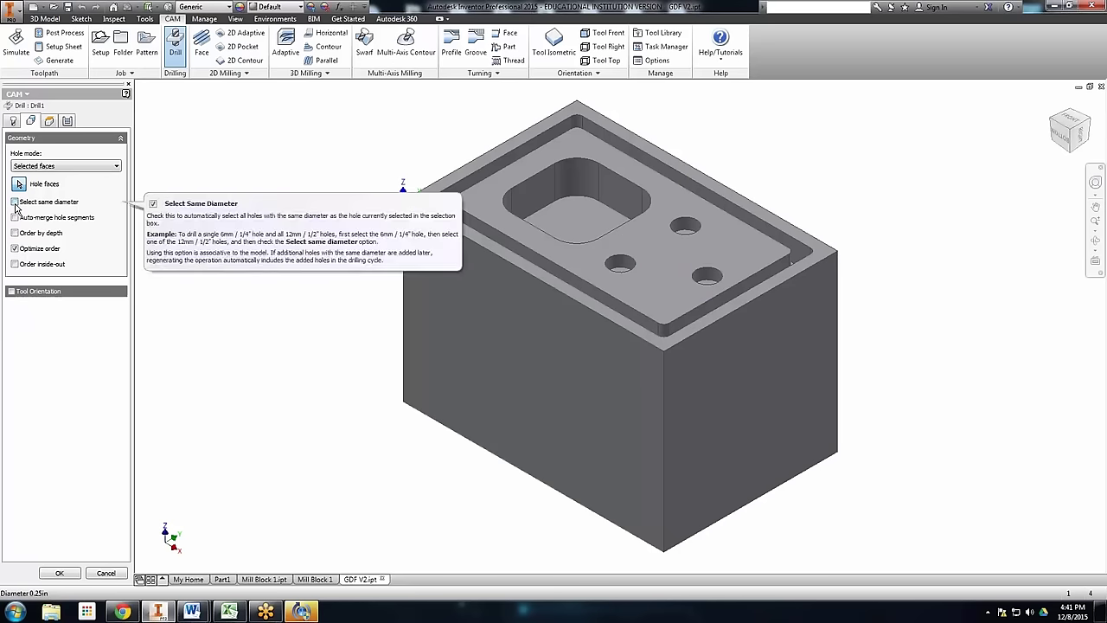
{"action": "left_click", "coordinate": [687, 234]}
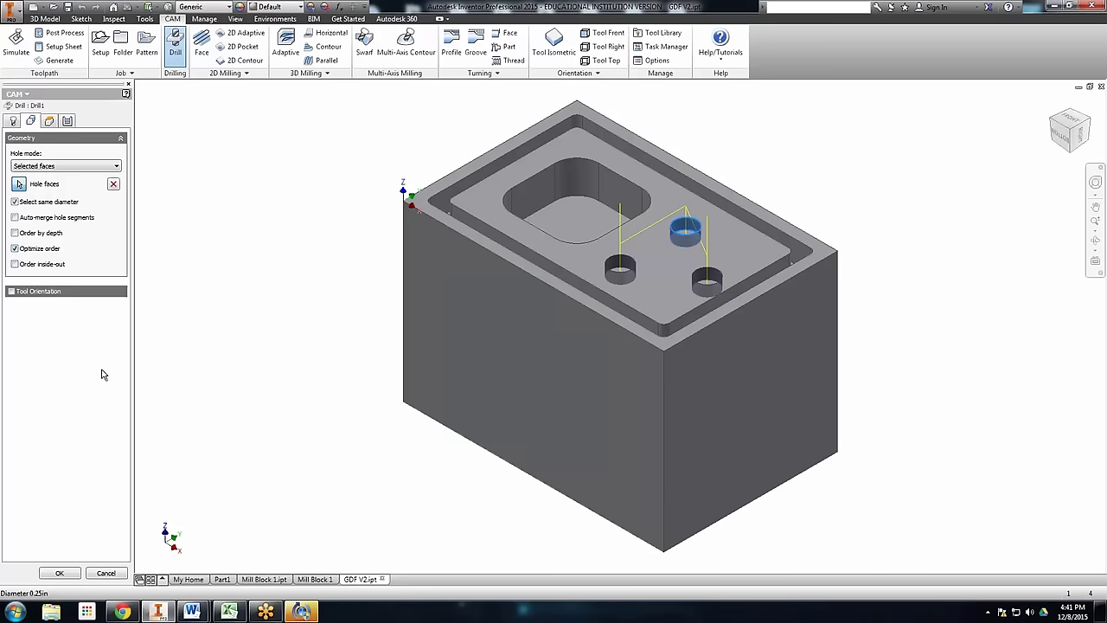
{"action": "left_click", "coordinate": [106, 165]}
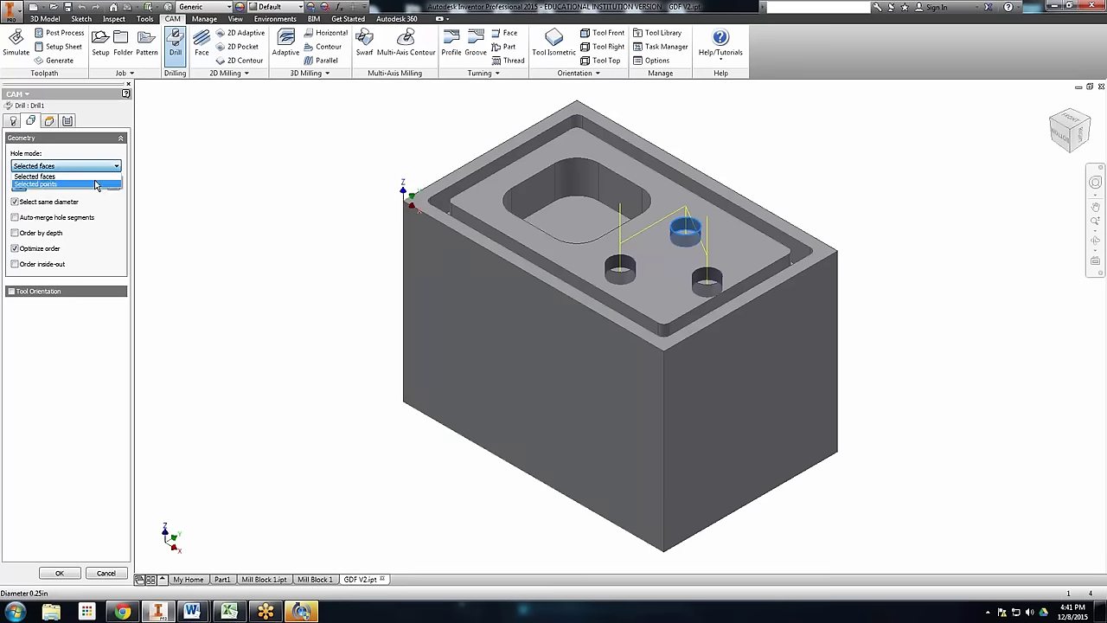
{"action": "left_click", "coordinate": [91, 183]}
Review the drill heights, choose the Drilling - rapid out cycle type, and finish the drill operation
{"action": "left_click", "coordinate": [48, 121]}
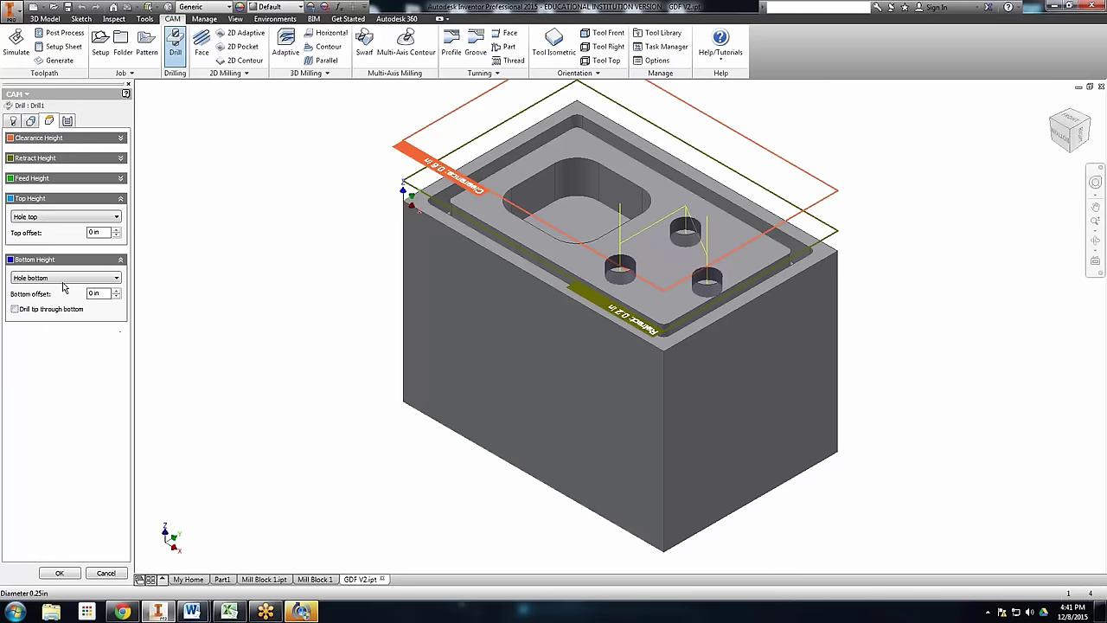
{"action": "mouse_move", "coordinate": [45, 219]}
{"action": "left_click", "coordinate": [68, 122]}
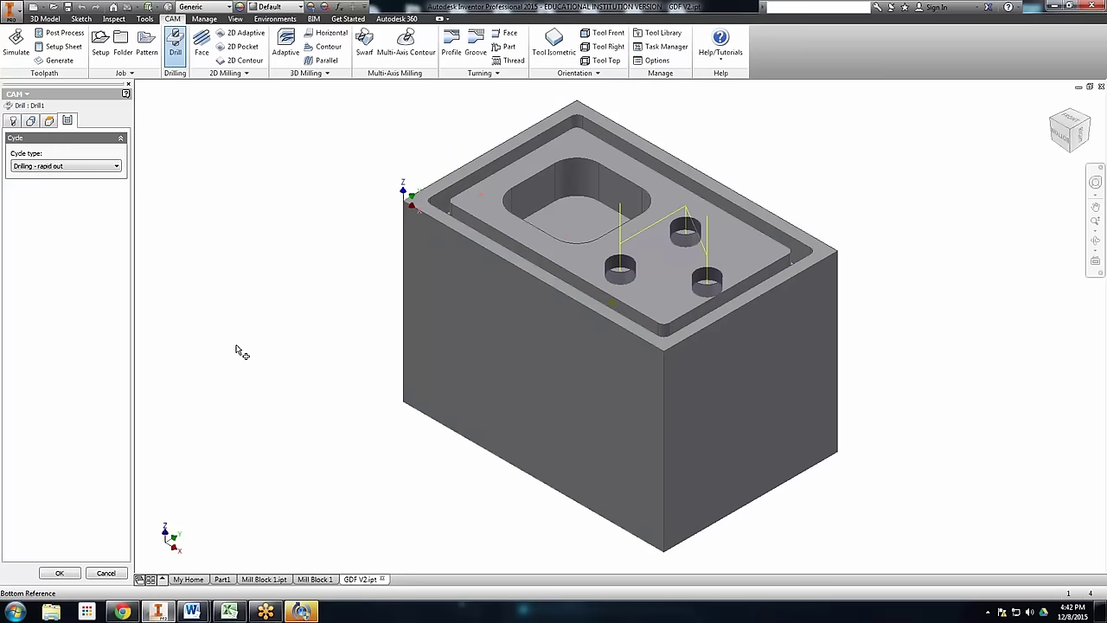
{"action": "left_click", "coordinate": [45, 166]}
{"action": "mouse_move", "coordinate": [45, 169]}
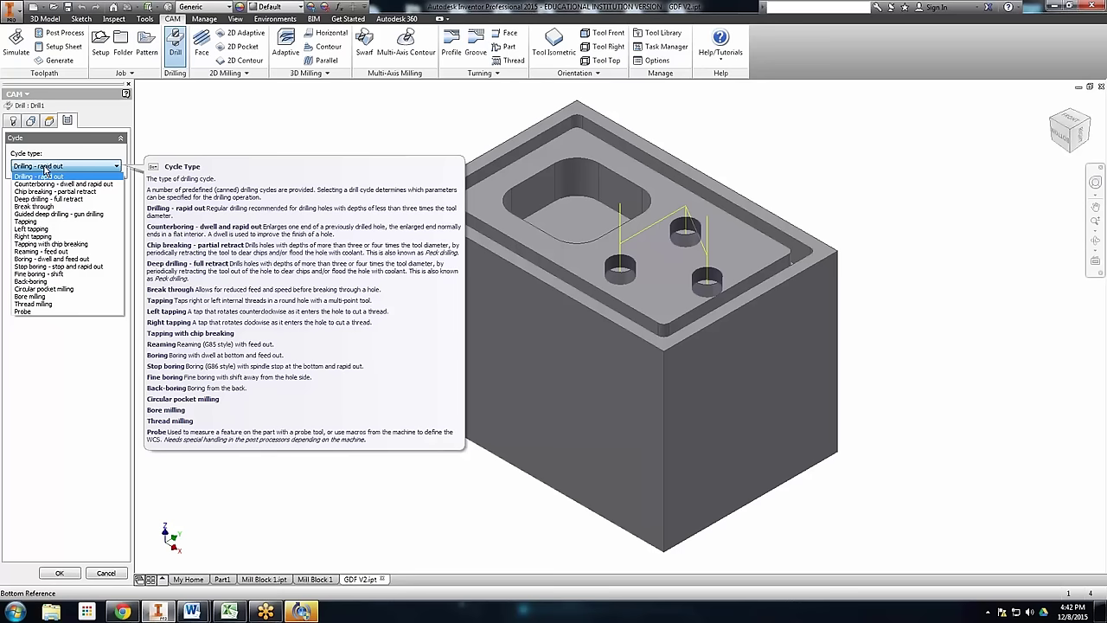
{"action": "left_click", "coordinate": [59, 177]}
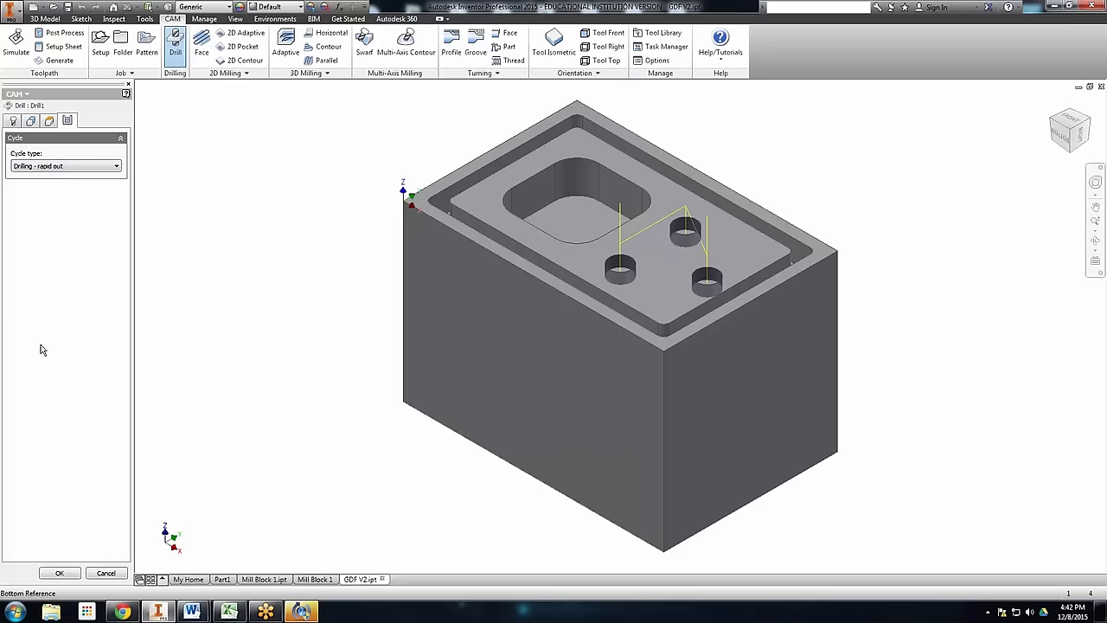
{"action": "left_click", "coordinate": [63, 572]}
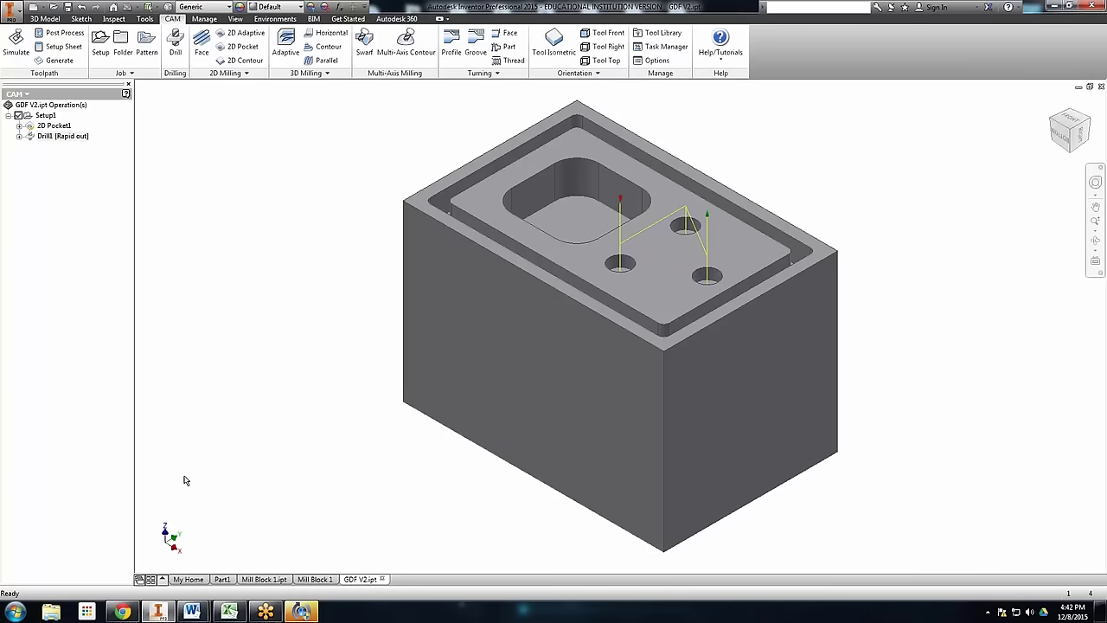
Simulate the drilling toolpath on its own and the complete Setup1 with both operations, and check the remaining stock
{"action": "left_click", "coordinate": [15, 45]}
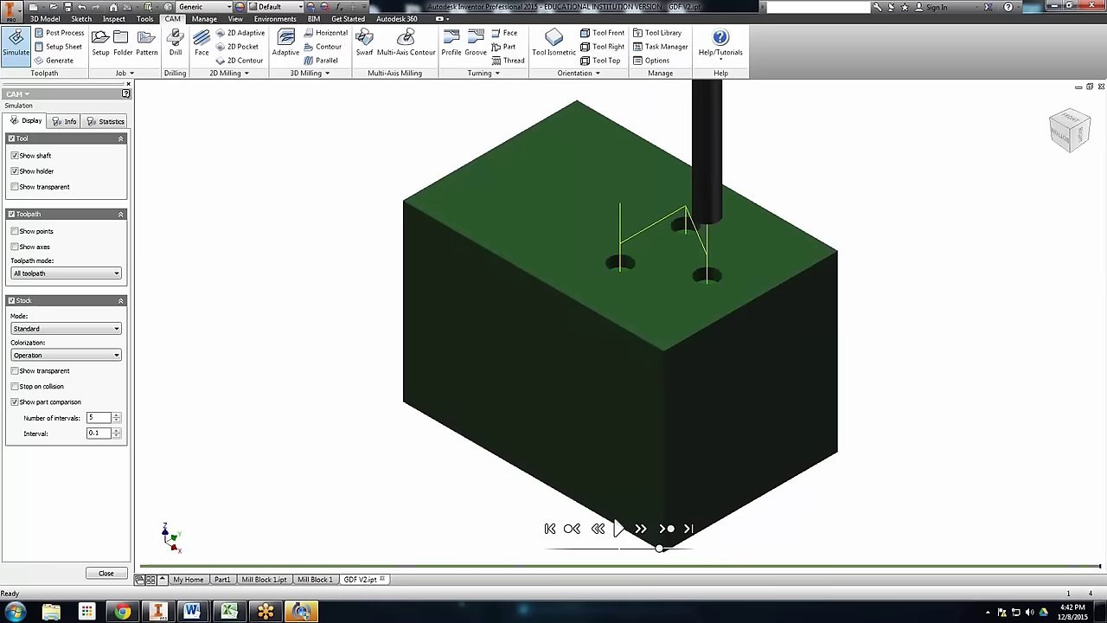
{"action": "left_click", "coordinate": [106, 574]}
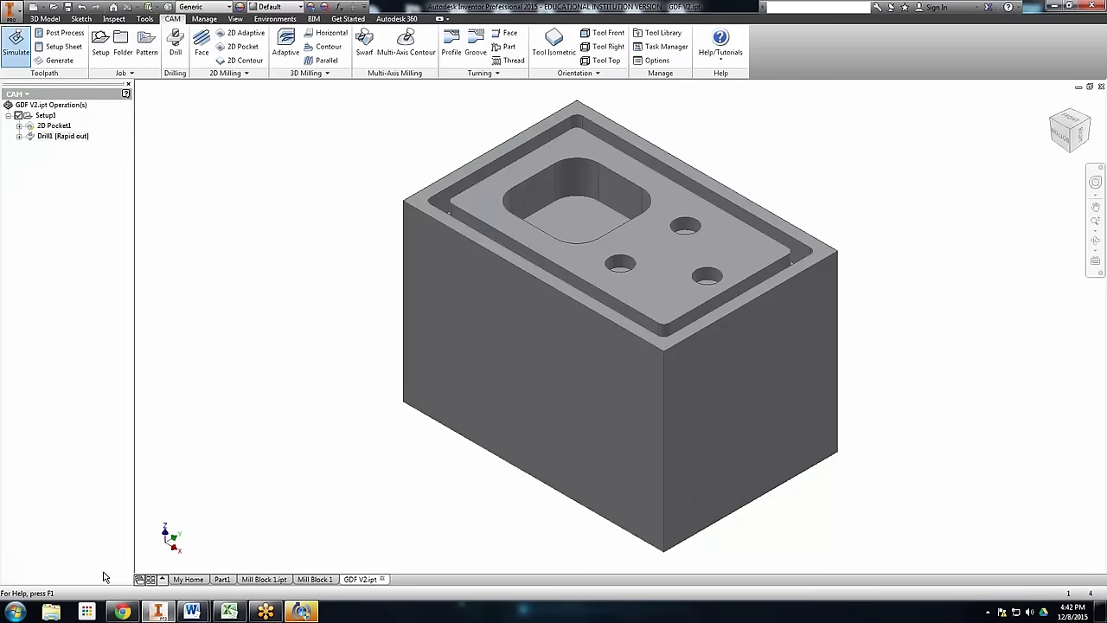
{"action": "left_click", "coordinate": [46, 137]}
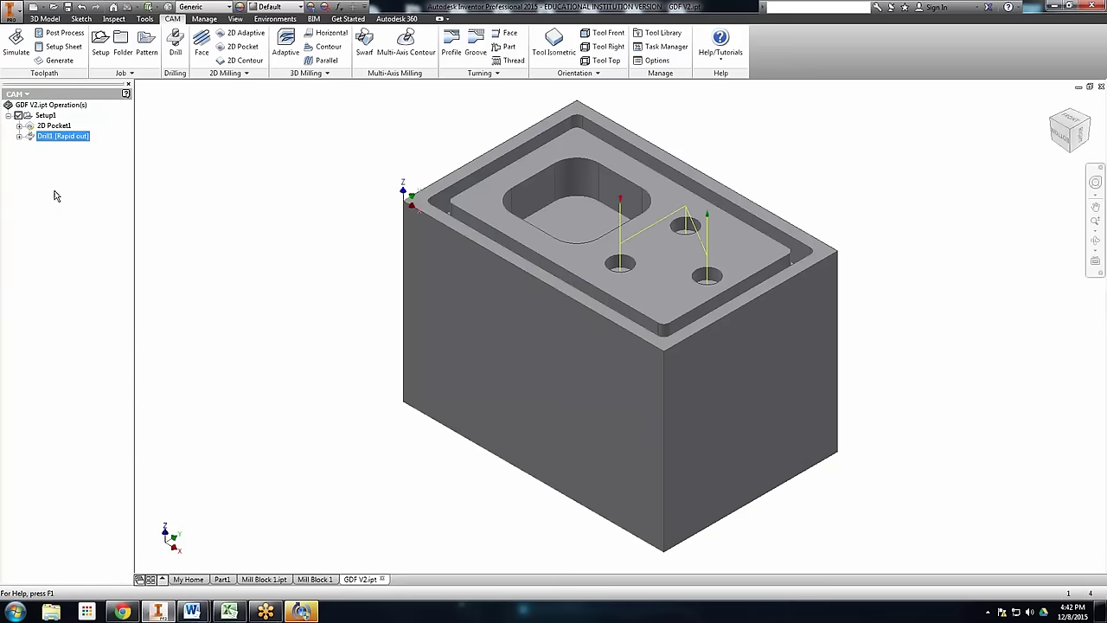
{"action": "left_click", "coordinate": [46, 116]}
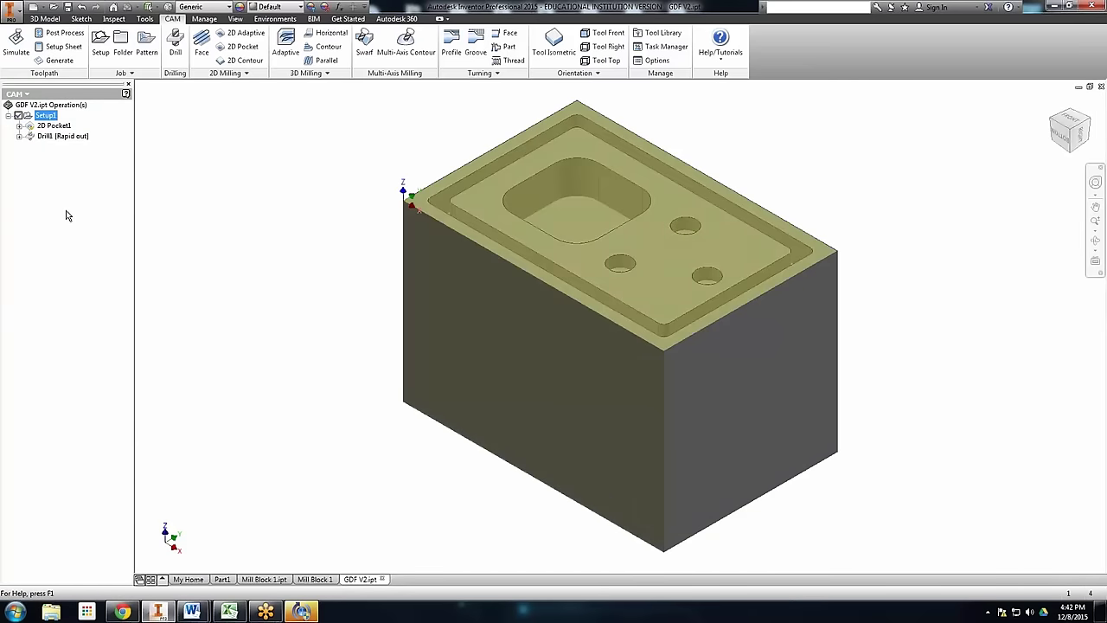
{"action": "left_click", "coordinate": [16, 43]}
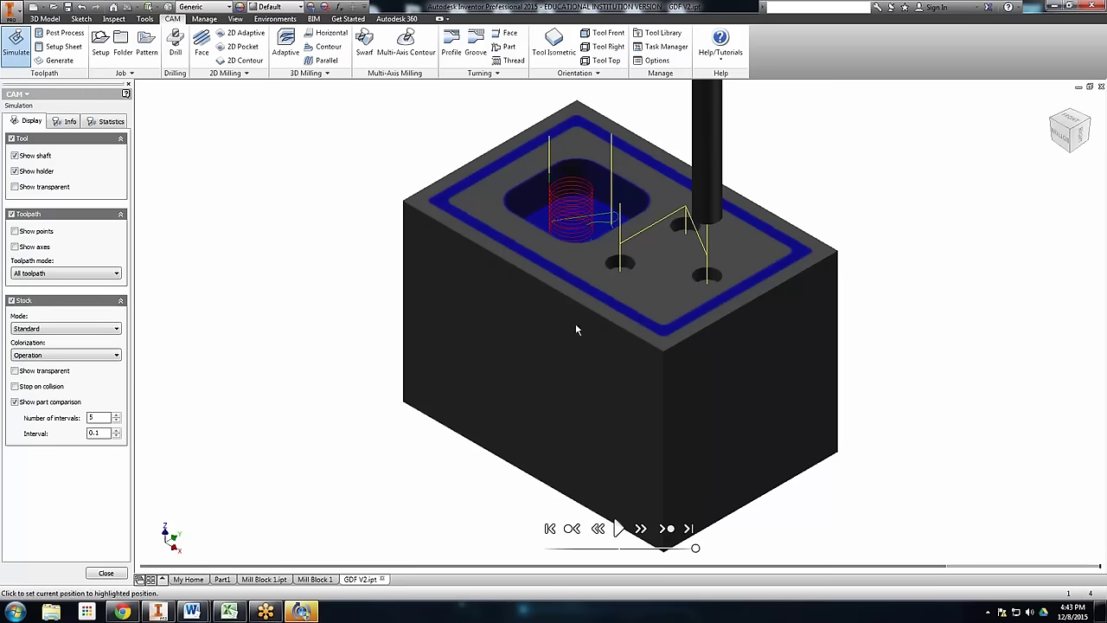
{"action": "left_click", "coordinate": [105, 573]}
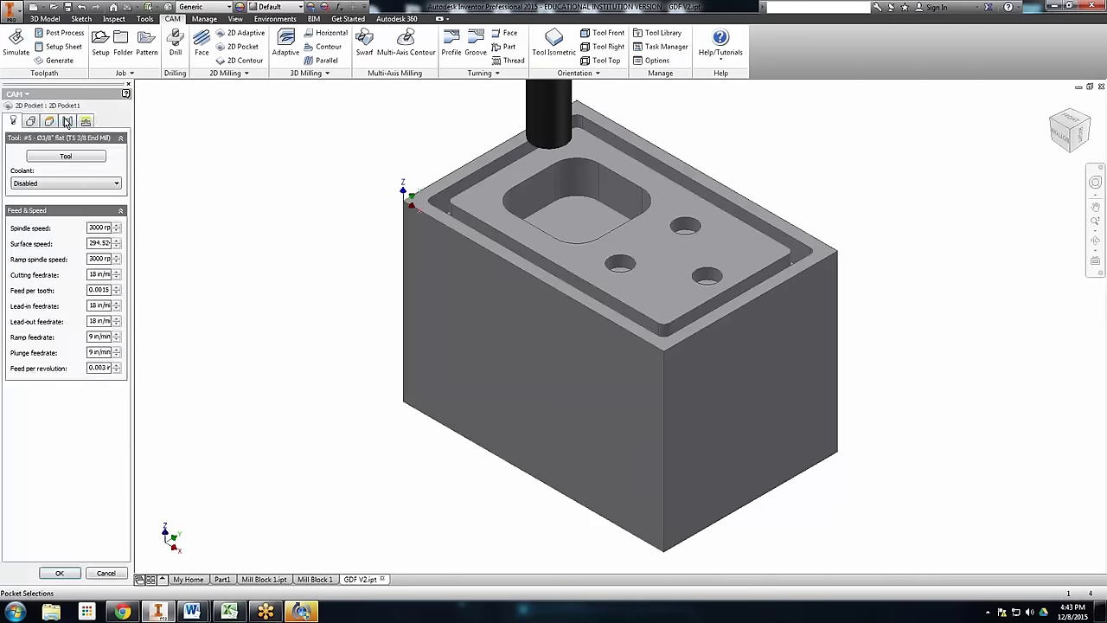
Turn off Stock to Leave in the 2D Pocket1 passes settings and regenerate the pocket toolpath
{"action": "left_click", "coordinate": [67, 122]}
{"action": "left_click", "coordinate": [13, 472]}
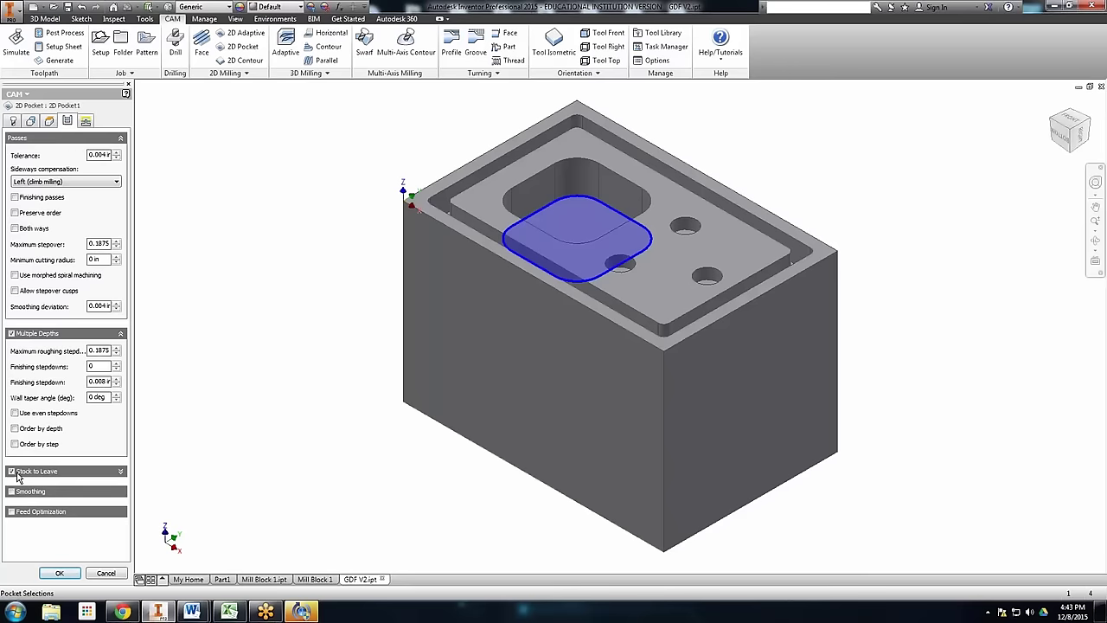
{"action": "left_click", "coordinate": [59, 572]}
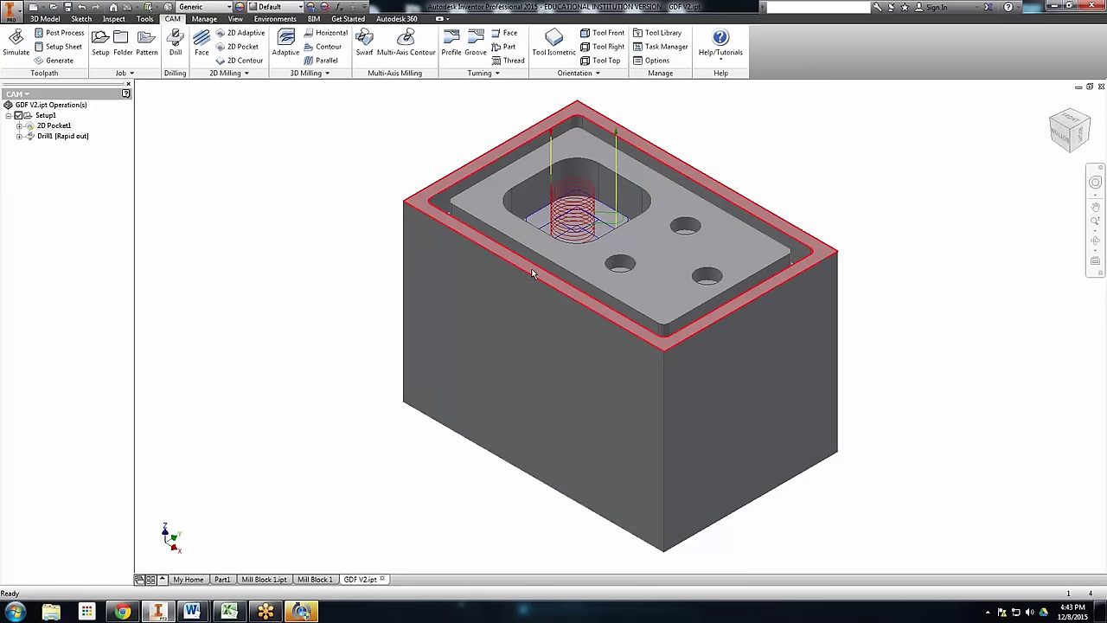
Start a 2D Contour operation with the #1 1/8" flat end mill from the WCC CIM library
{"action": "left_click", "coordinate": [244, 73]}
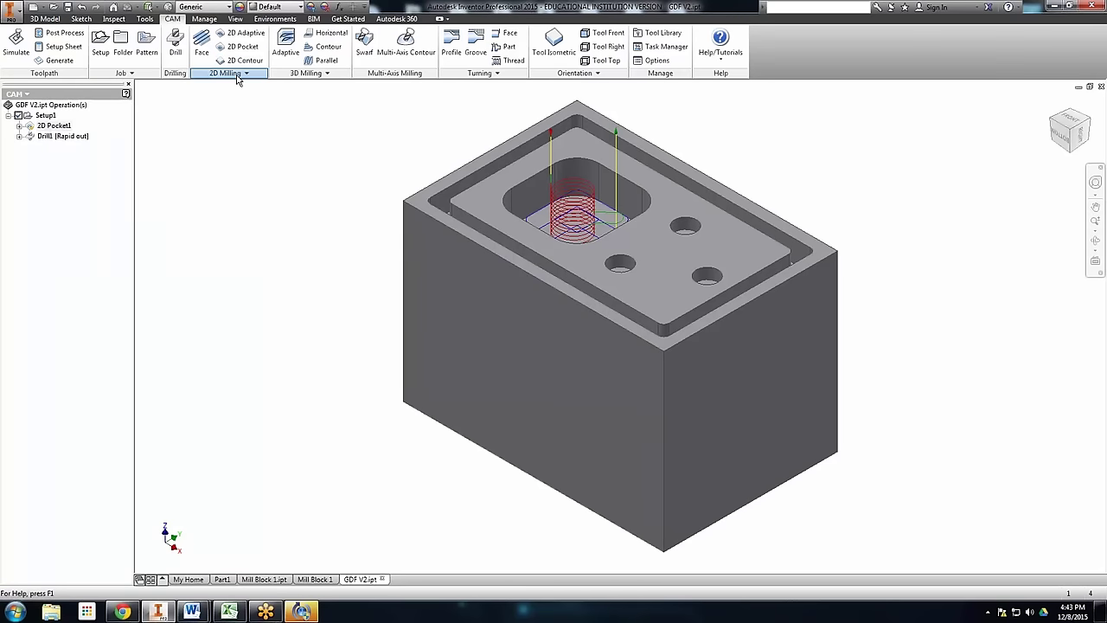
{"action": "left_click", "coordinate": [237, 74]}
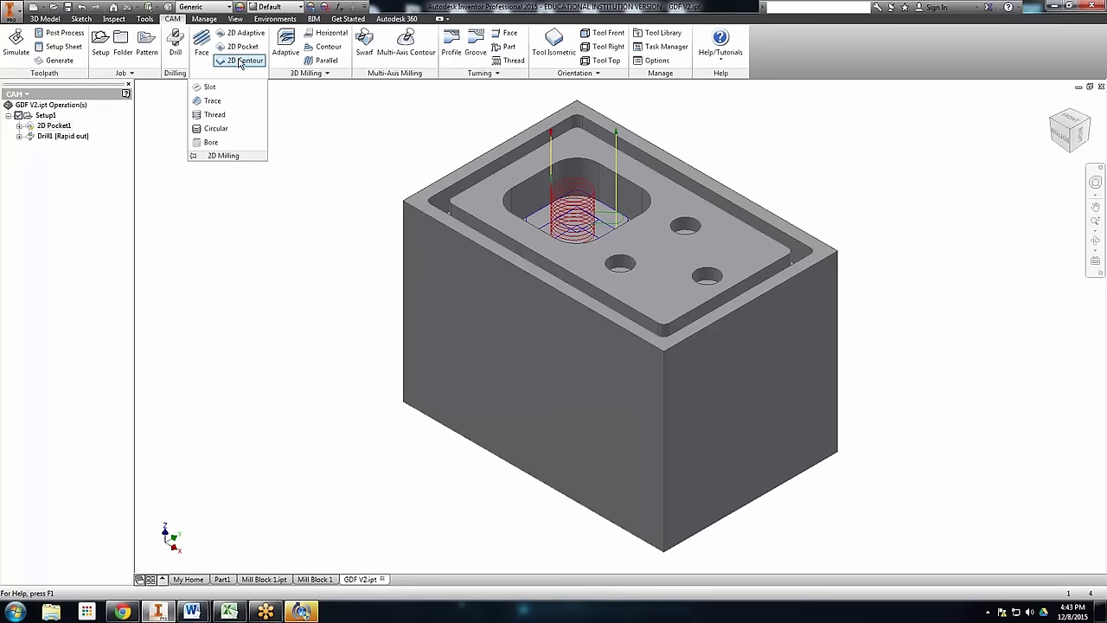
{"action": "left_click", "coordinate": [240, 61]}
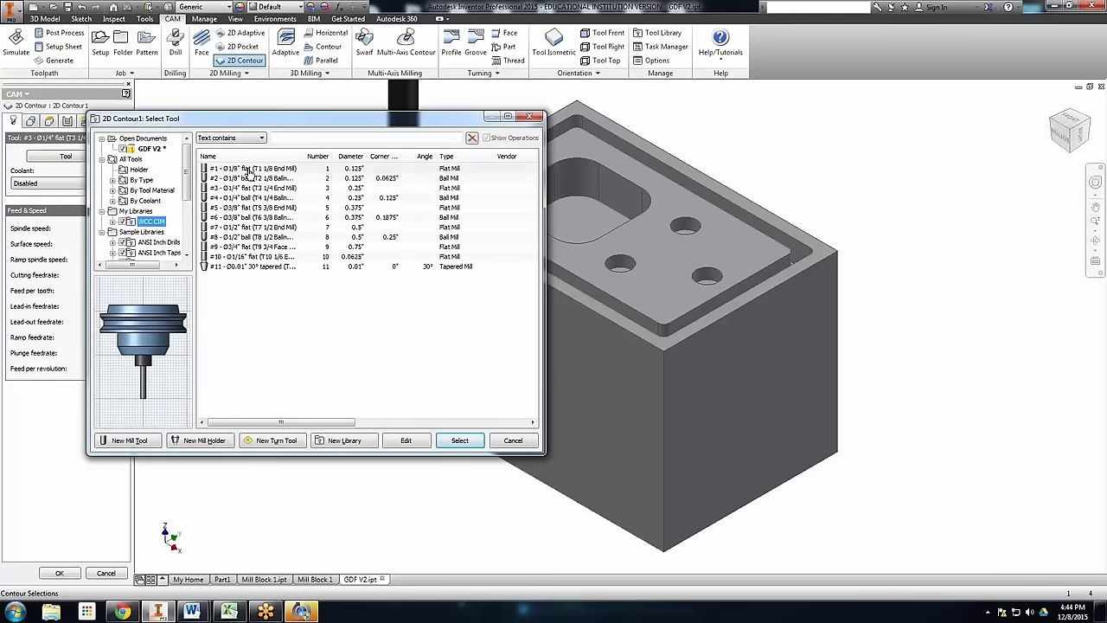
{"action": "left_click", "coordinate": [249, 171]}
{"action": "left_click", "coordinate": [459, 440]}
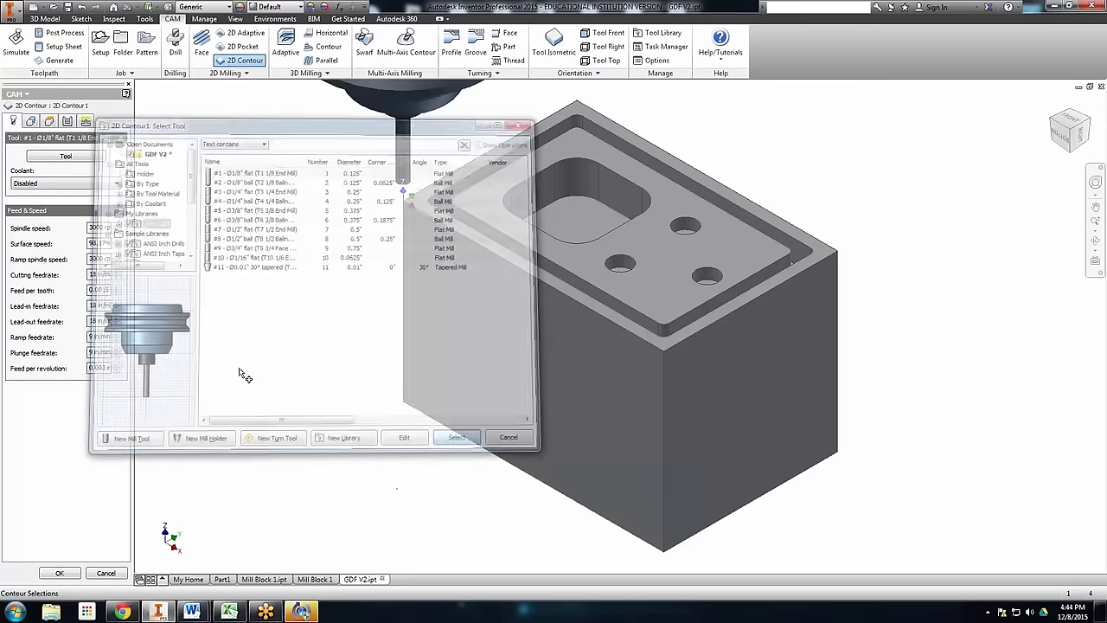
Select the outer top edge of the groove around the top face as the contour to machine
{"action": "left_click", "coordinate": [31, 121]}
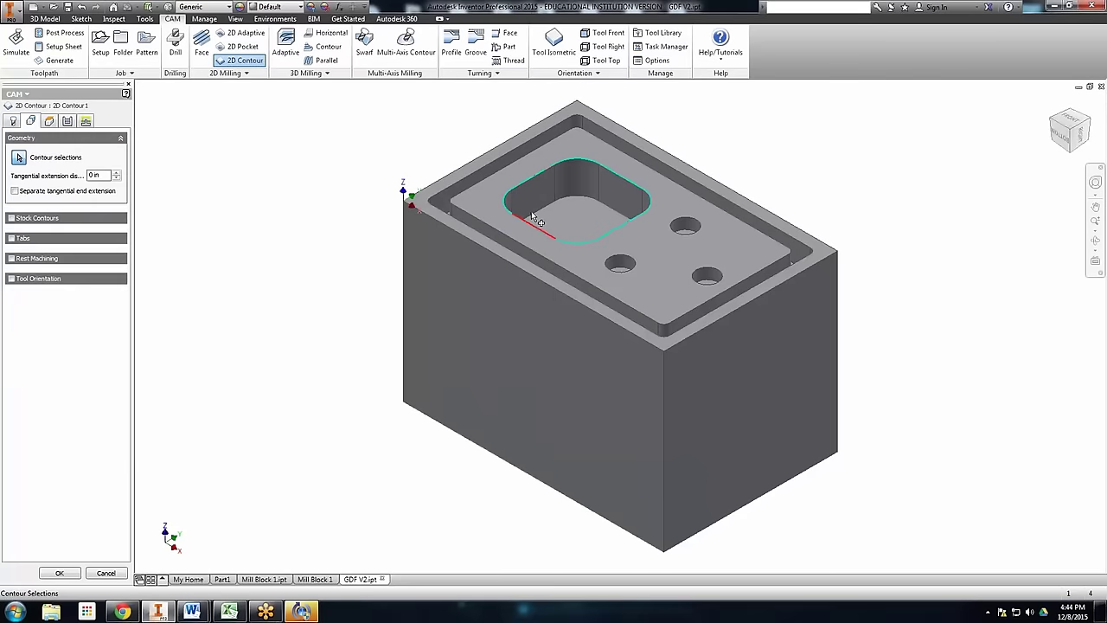
{"action": "left_click", "coordinate": [477, 173]}
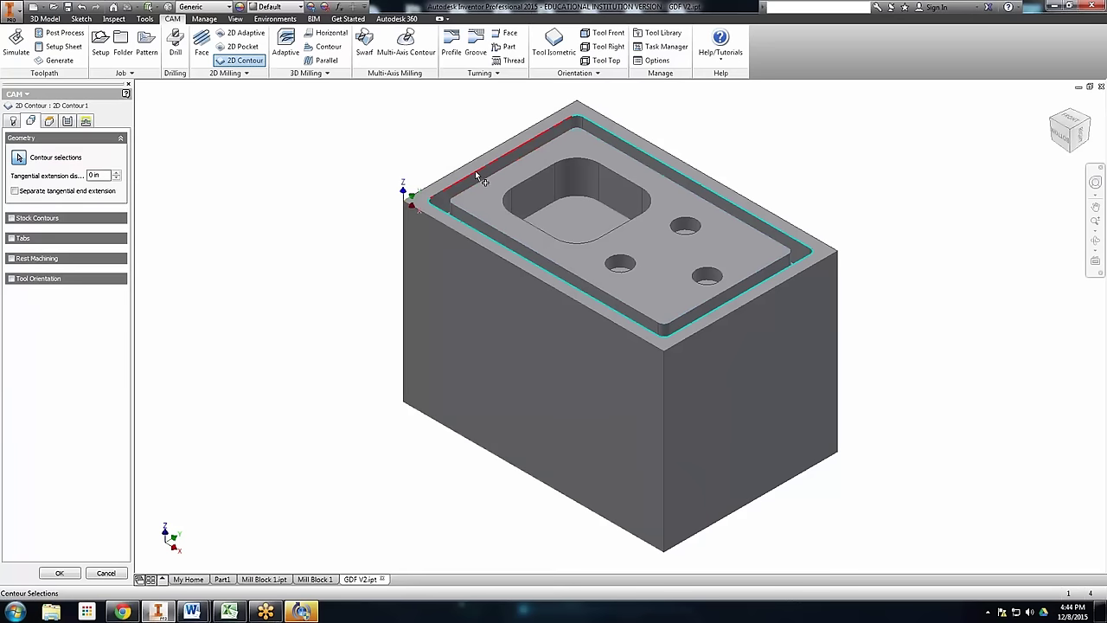
{"action": "left_click", "coordinate": [474, 182]}
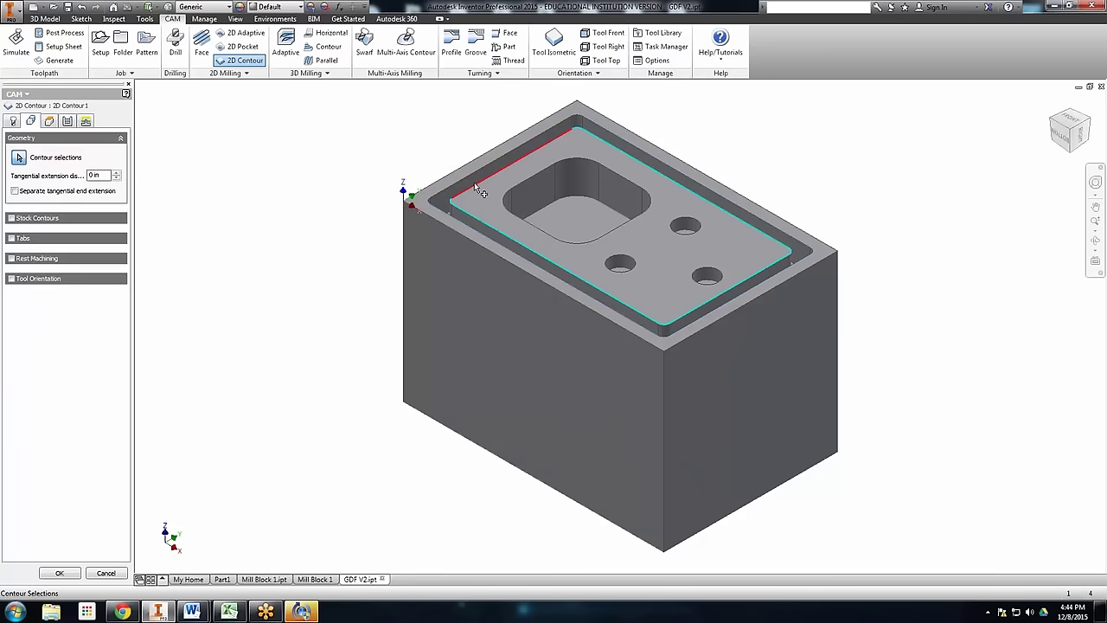
{"action": "left_click", "coordinate": [468, 179]}
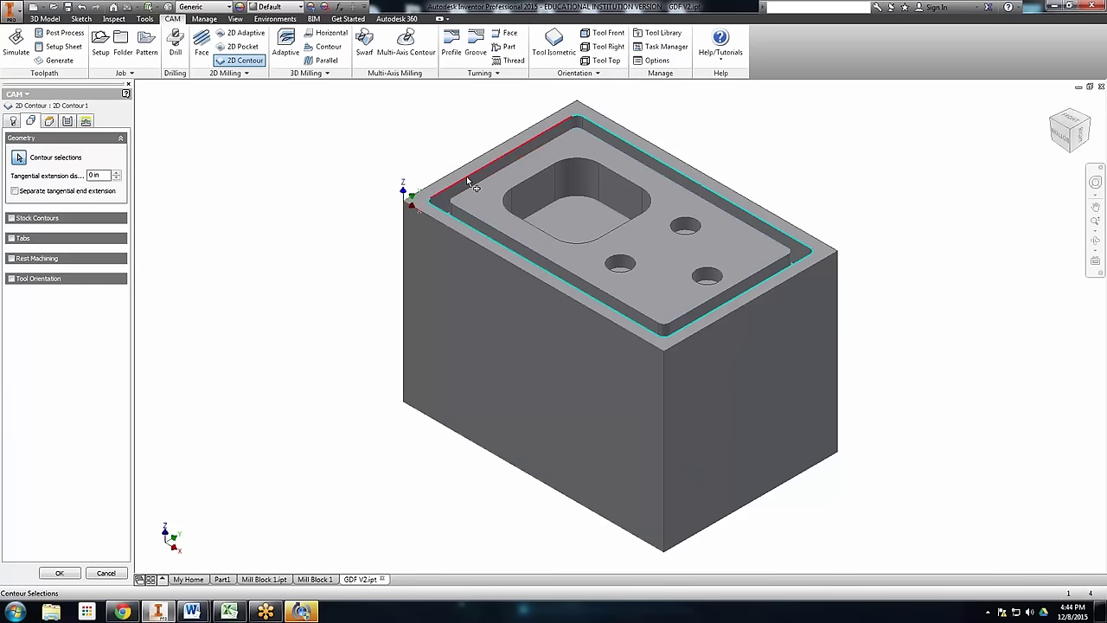
{"action": "left_click", "coordinate": [466, 177]}
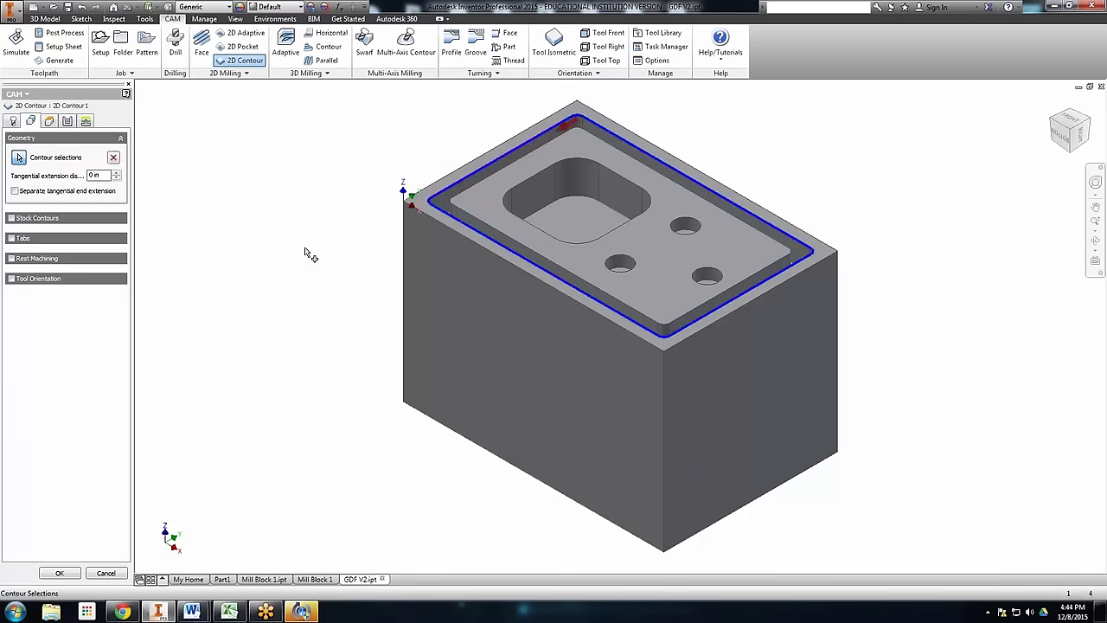
Set the 2D contour's bottom height to Selection, using the groove's floor face as the bottom reference
{"action": "left_click", "coordinate": [50, 121]}
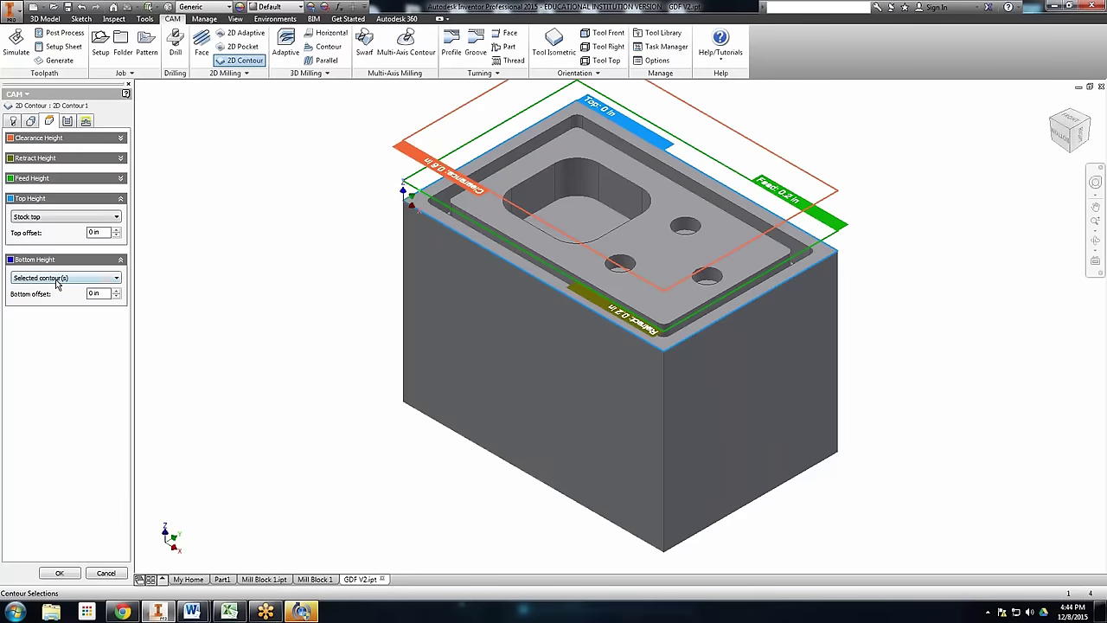
{"action": "left_click", "coordinate": [1094, 241]}
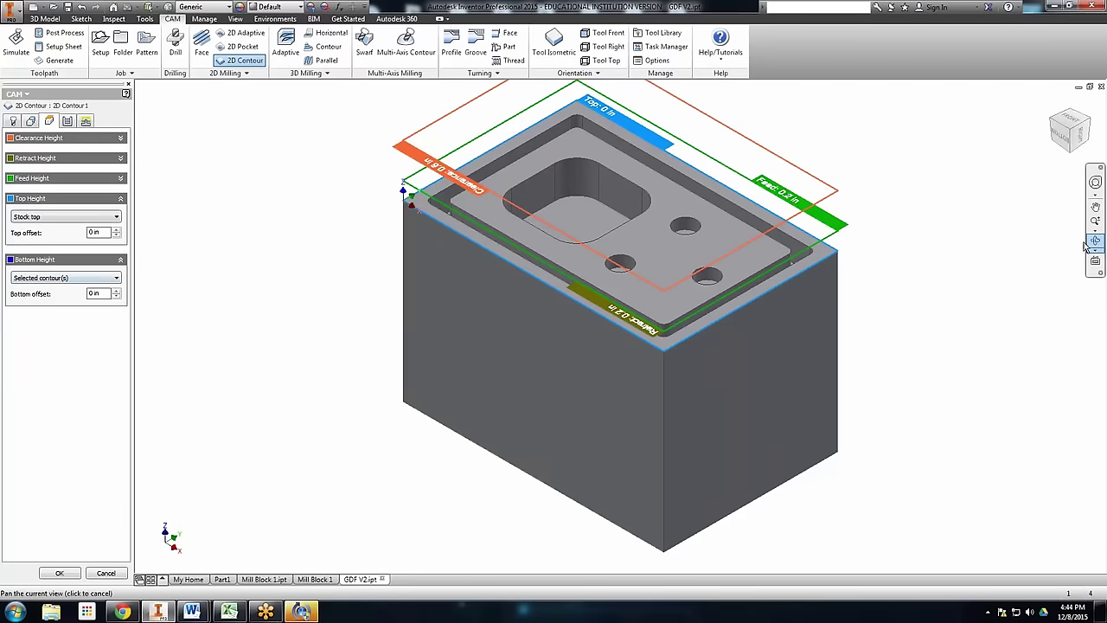
{"action": "left_click_drag", "start_coordinate": [622, 269], "coordinate": [639, 290]}
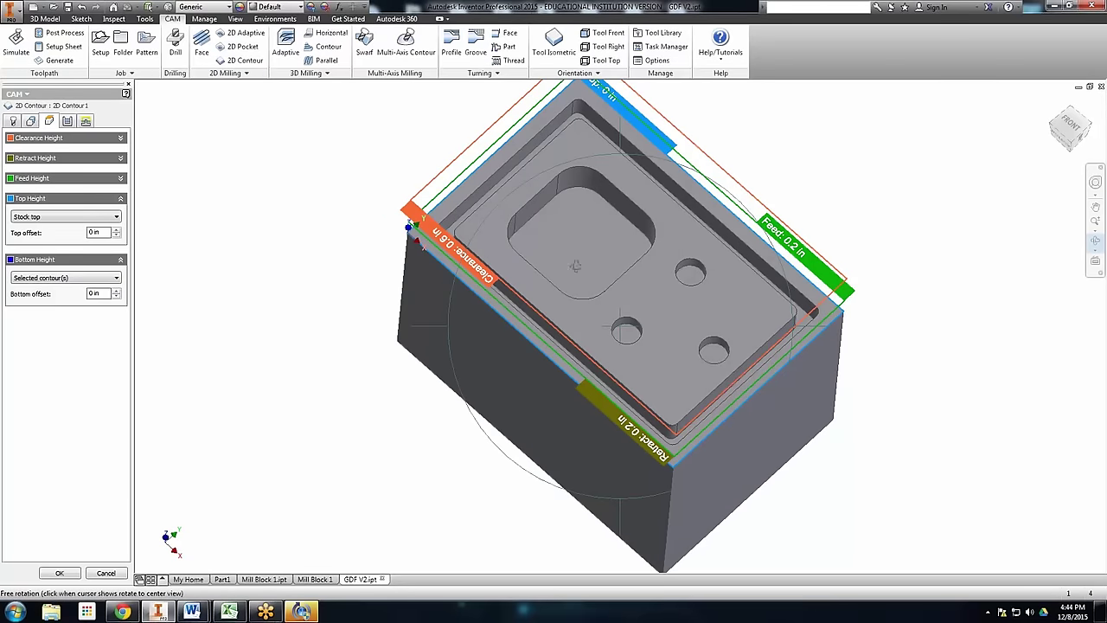
{"action": "right_click", "coordinate": [345, 238]}
{"action": "left_click", "coordinate": [390, 232]}
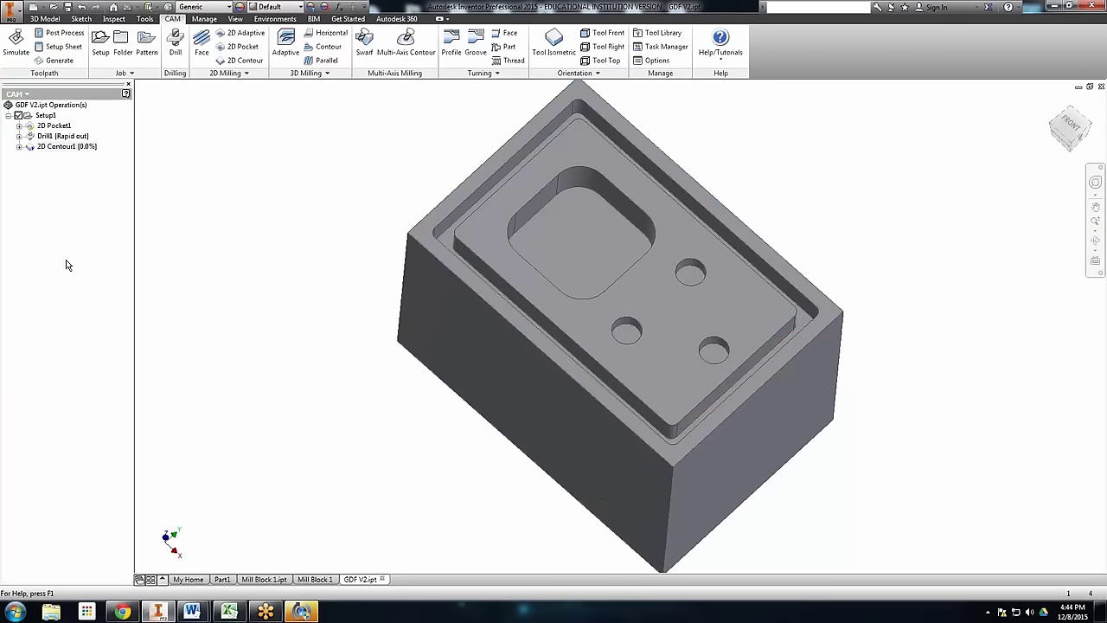
{"action": "left_click", "coordinate": [56, 146]}
{"action": "double_click", "coordinate": [56, 146]}
{"action": "left_click", "coordinate": [49, 121]}
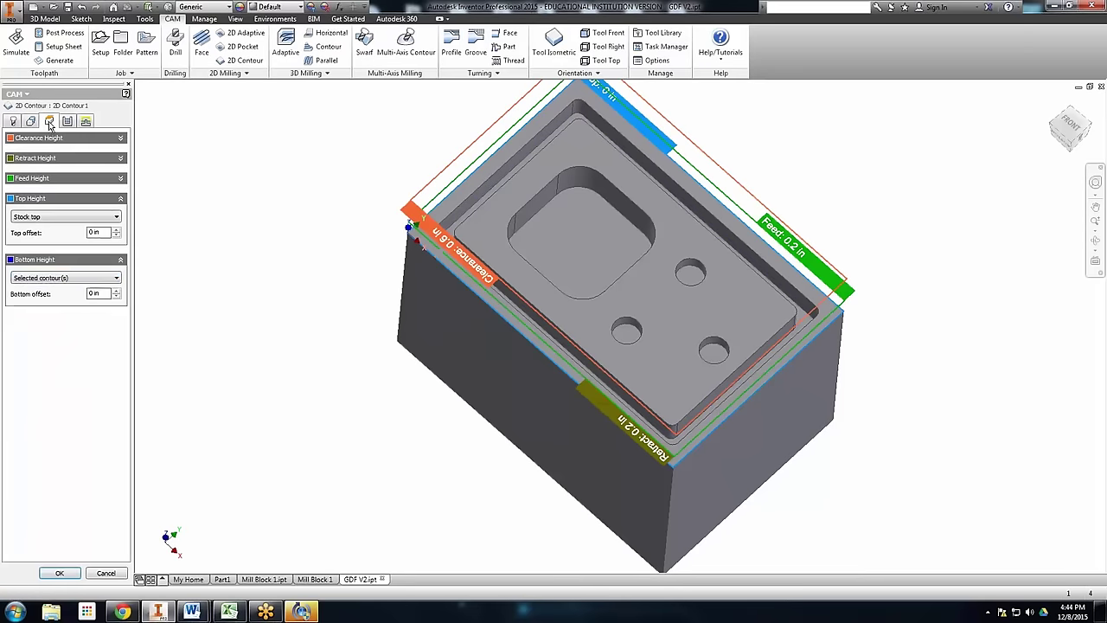
{"action": "left_click", "coordinate": [36, 278]}
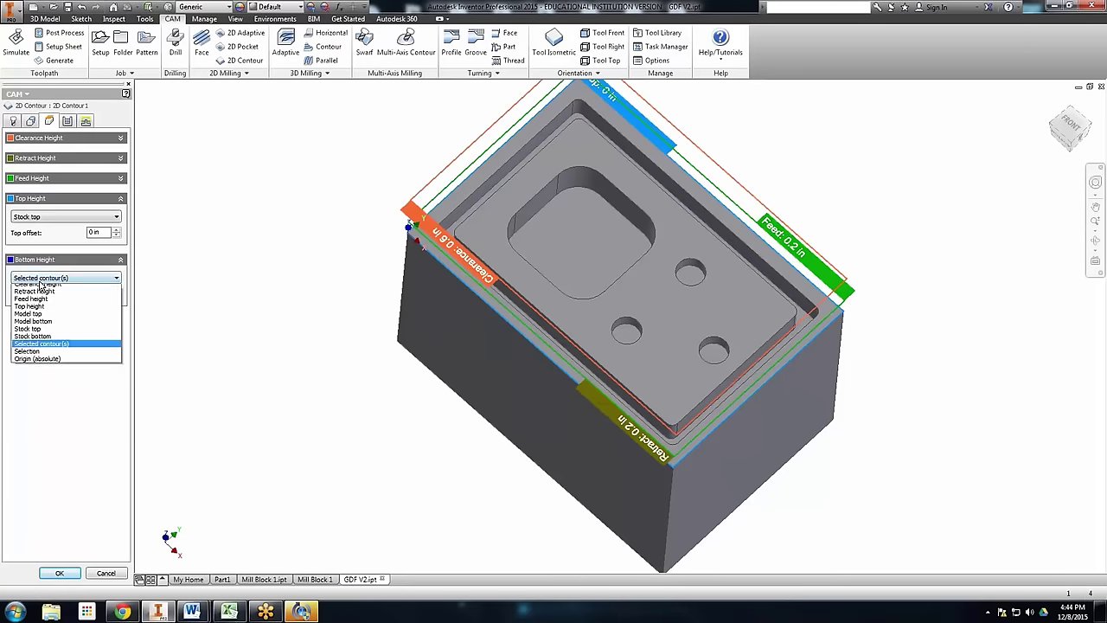
{"action": "left_click", "coordinate": [53, 359]}
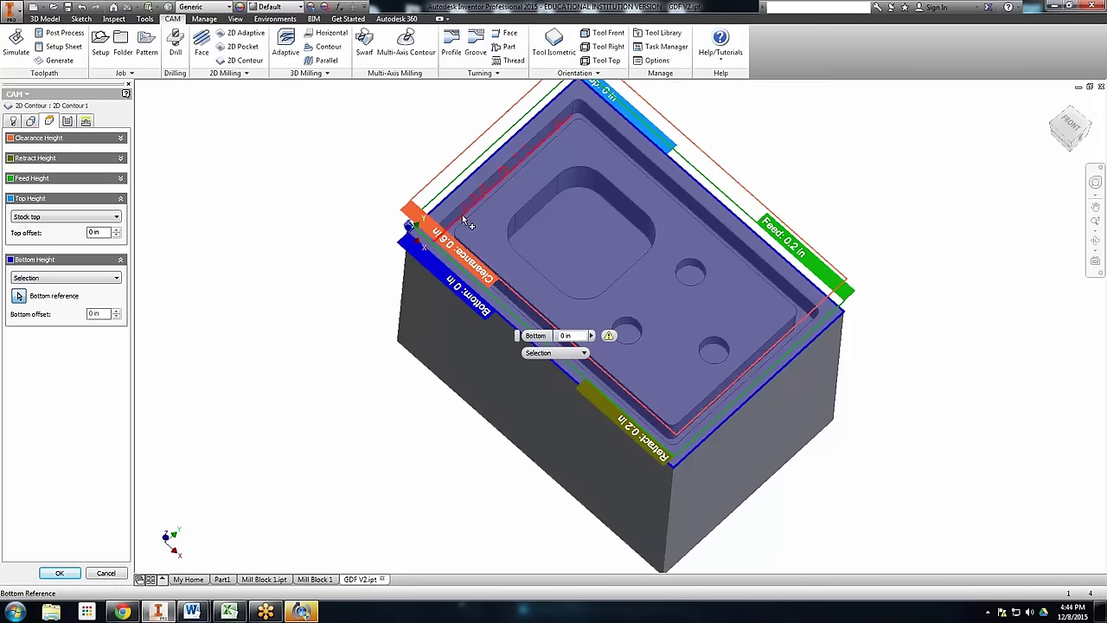
{"action": "left_click", "coordinate": [406, 243]}
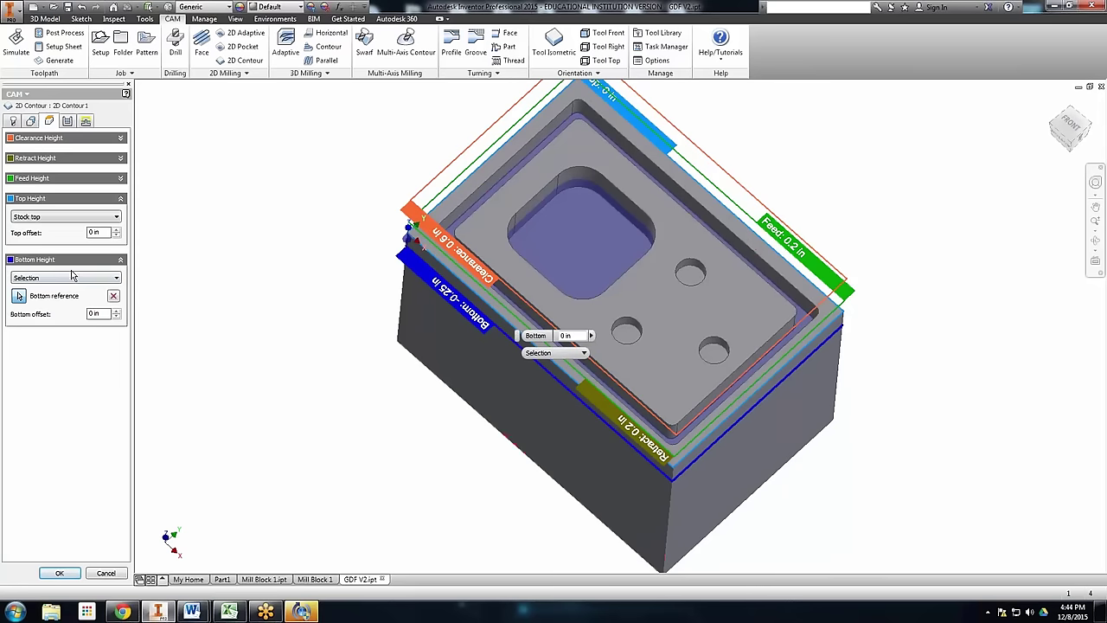
Enable Multiple Depths for the contour, edit the maximum roughing stepdown and generate the toolpath
{"action": "left_click", "coordinate": [67, 123]}
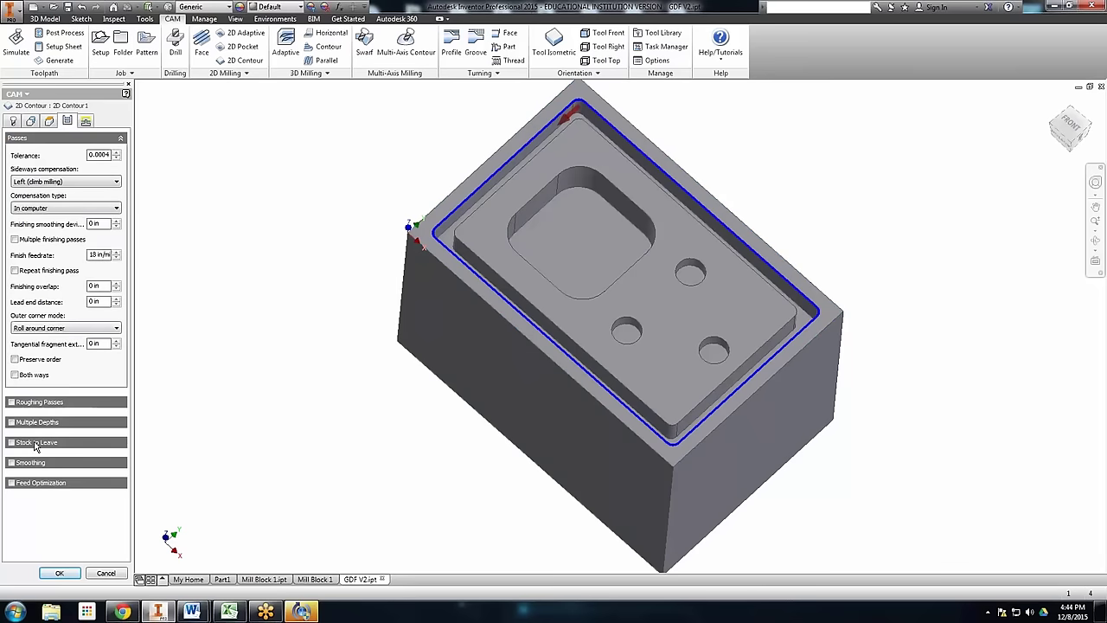
{"action": "left_click", "coordinate": [12, 423]}
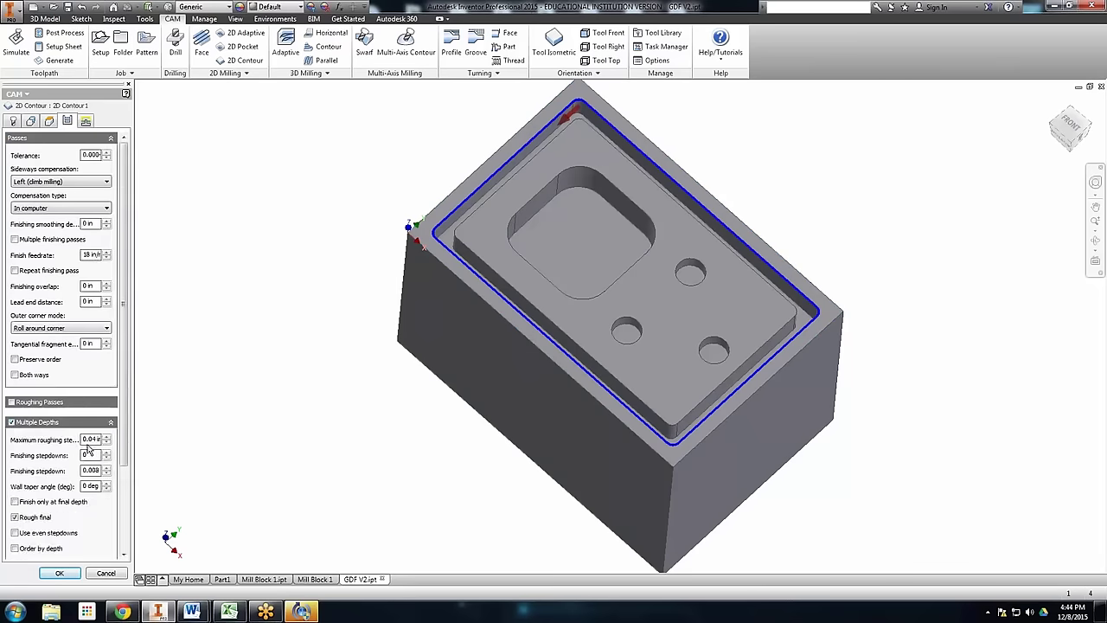
{"action": "double_click", "coordinate": [85, 438]}
{"action": "key", "text": "BackSpace"}
{"action": "left_click", "coordinate": [86, 121]}
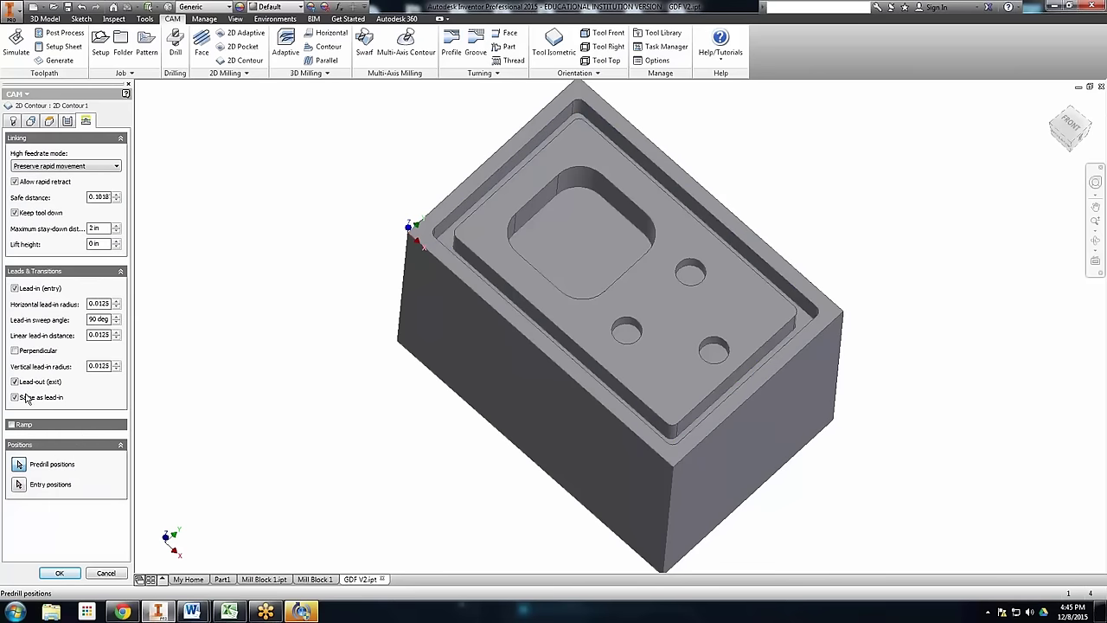
{"action": "left_click", "coordinate": [60, 574]}
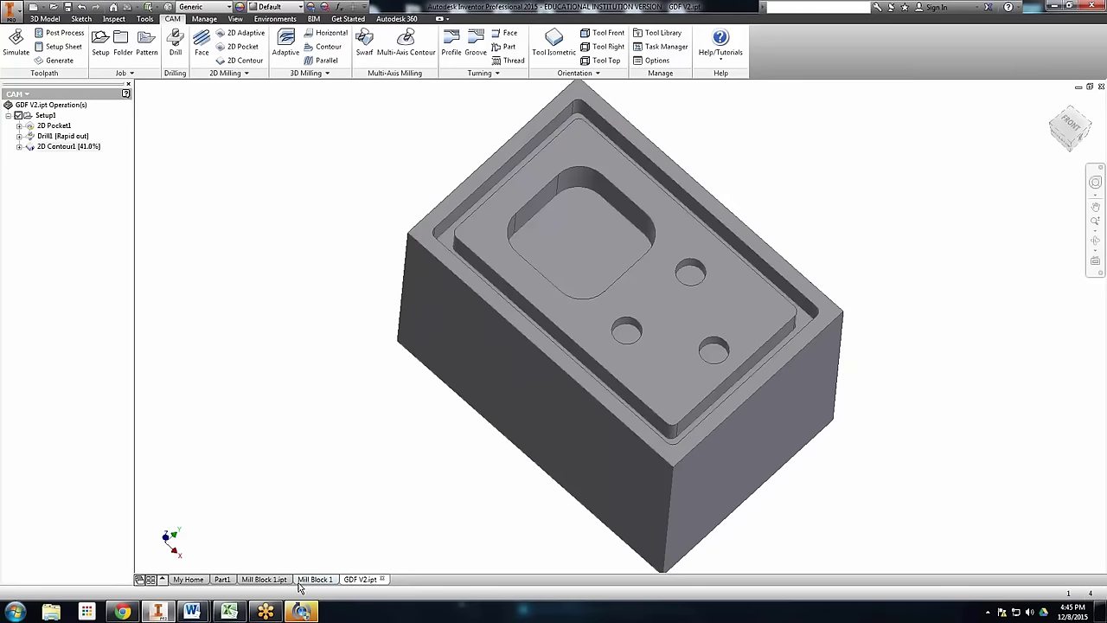
Examine the generated contour toolpath around the groove up close, including its entry and exit moves
{"action": "mouse_move", "coordinate": [299, 587]}
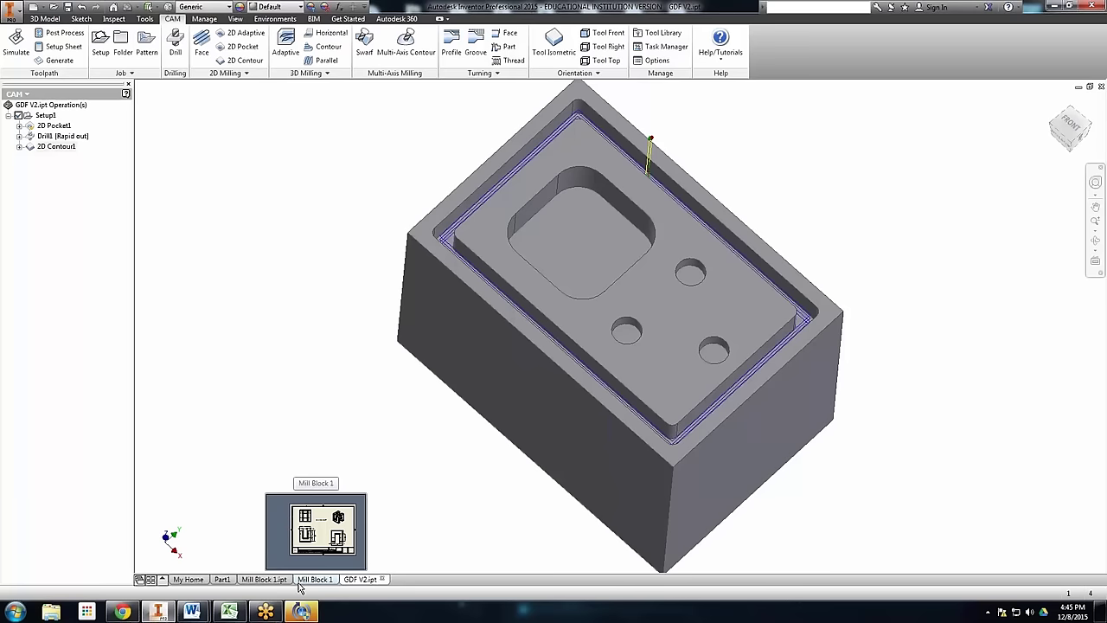
{"action": "left_click", "coordinate": [565, 348]}
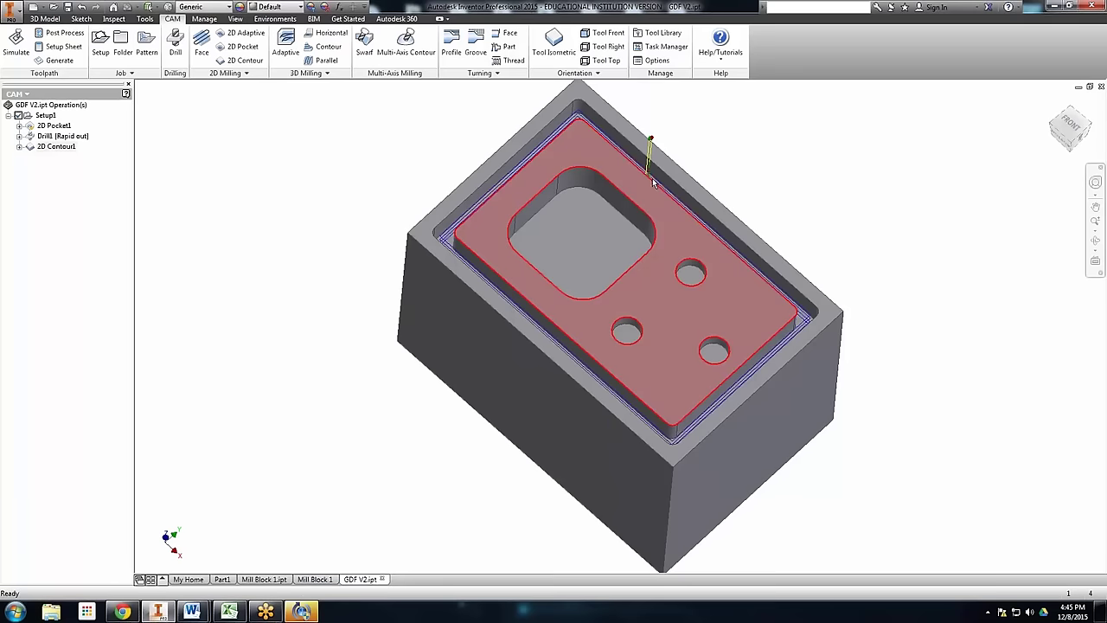
{"action": "key", "text": "Escape"}
{"action": "left_click", "coordinate": [1096, 230]}
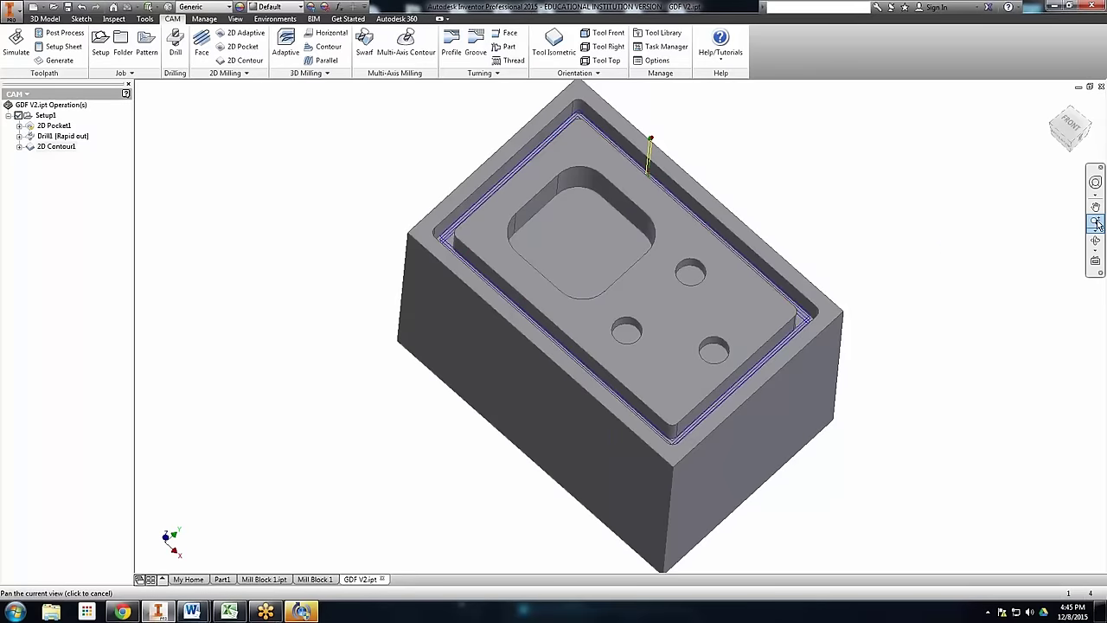
{"action": "scroll", "coordinate": [619, 327], "scroll_direction": "up", "scroll_amount": 5}
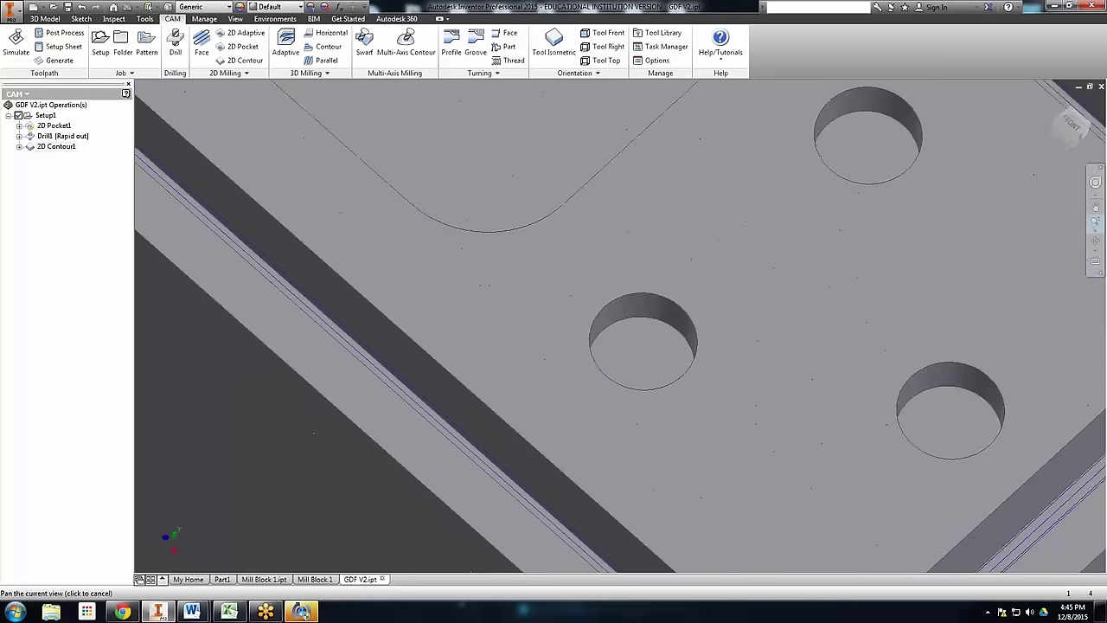
{"action": "left_click_drag", "start_coordinate": [605, 433], "coordinate": [519, 389]}
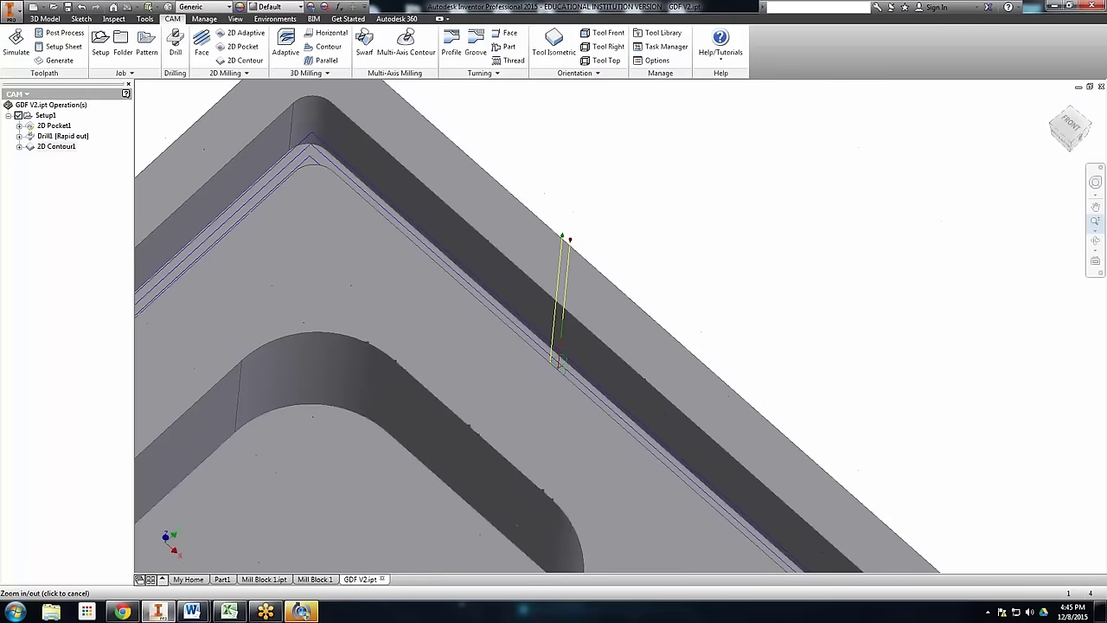
{"action": "left_click", "coordinate": [1095, 241]}
{"action": "left_click_drag", "start_coordinate": [593, 360], "coordinate": [448, 380]}
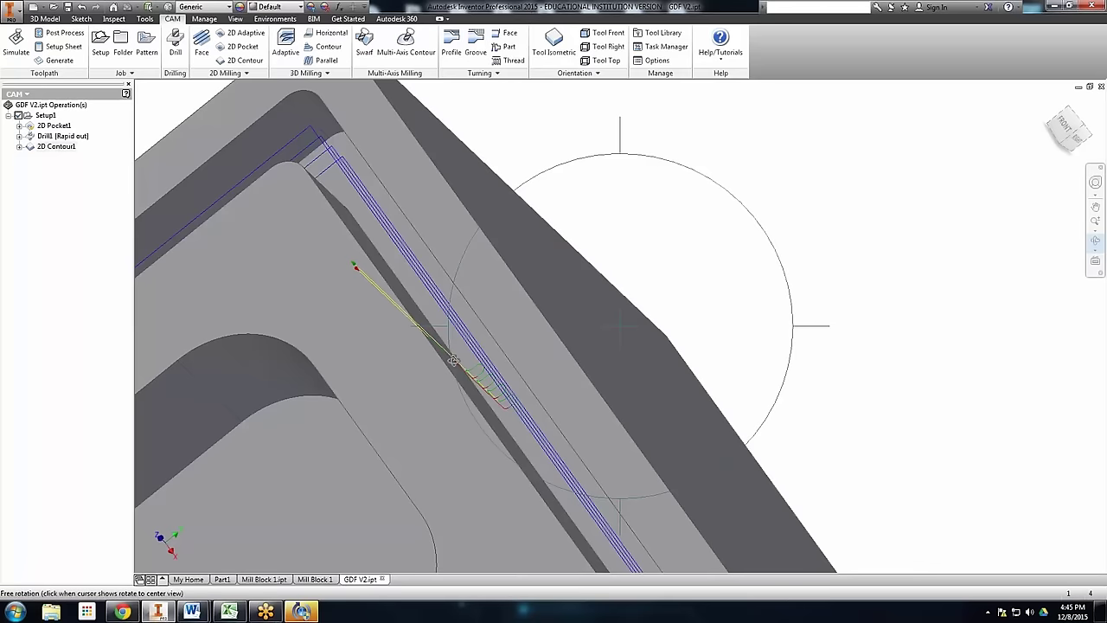
{"action": "scroll", "coordinate": [456, 373], "scroll_direction": "down", "scroll_amount": 5}
{"action": "middle_click_drag", "start_coordinate": [455, 373], "coordinate": [641, 275]}
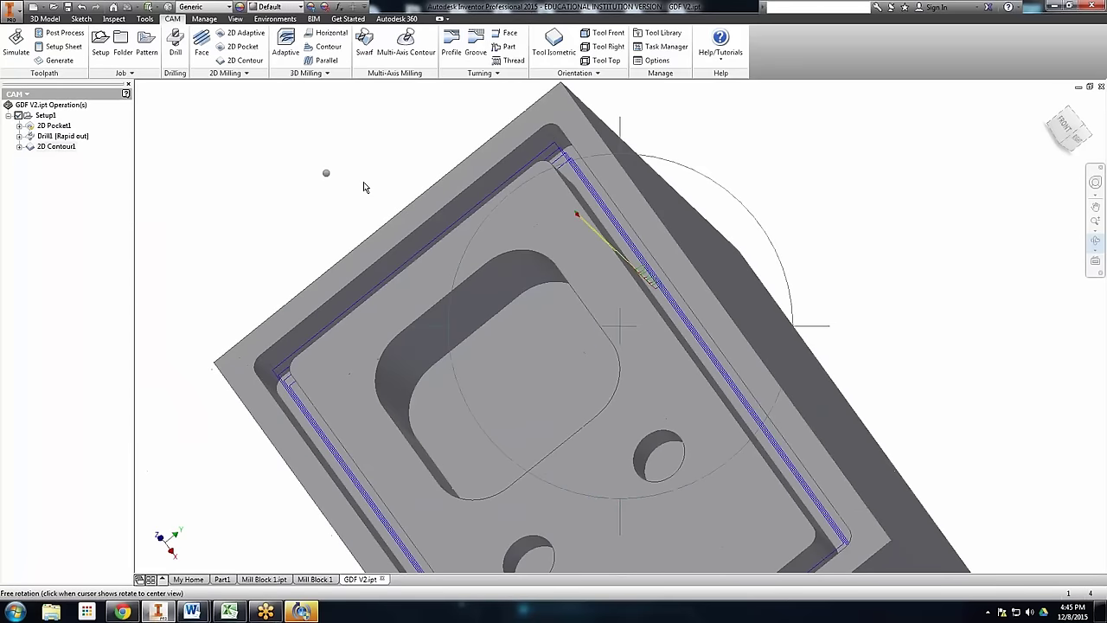
{"action": "key", "text": "Escape"}
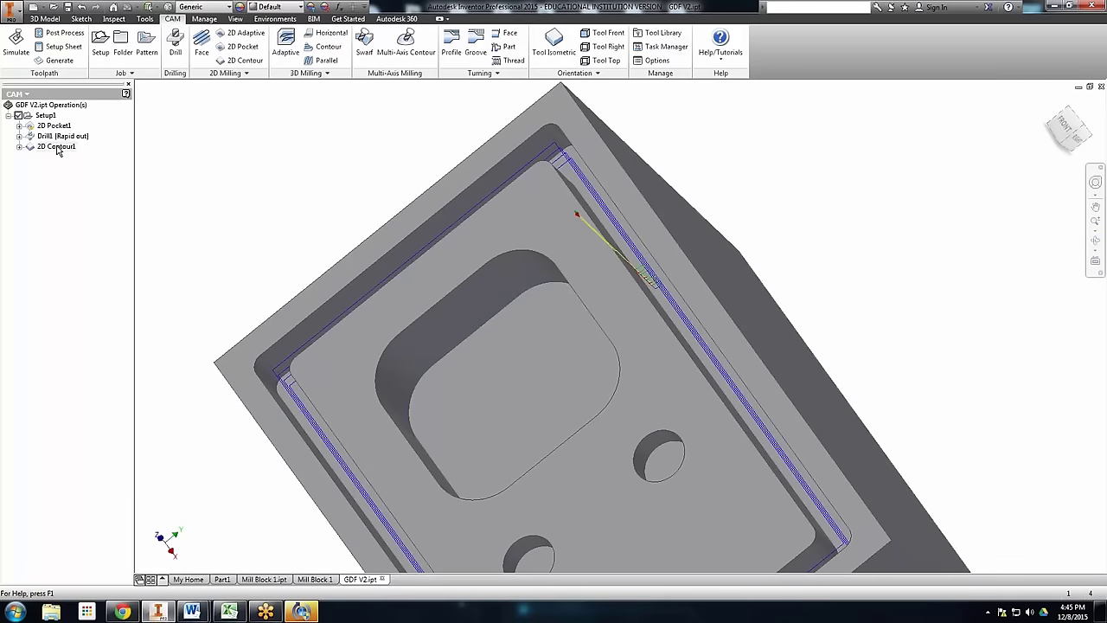
Simulate the 2D Contour1 toolpath at maximum playback speed and check how the groove is cut
{"action": "left_click", "coordinate": [14, 43]}
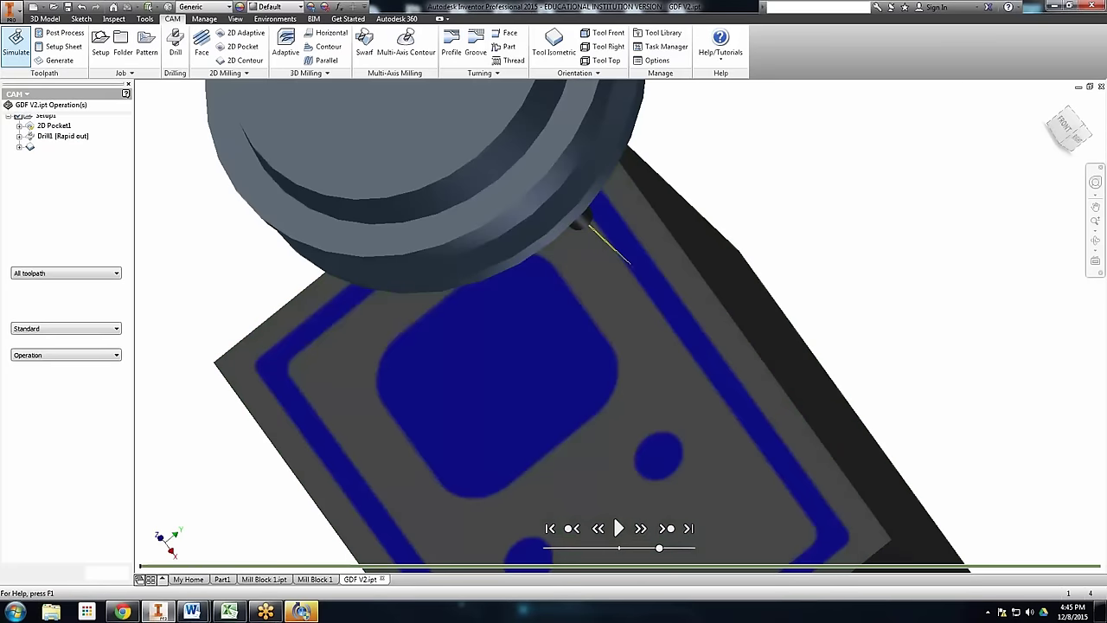
{"action": "left_click", "coordinate": [618, 527]}
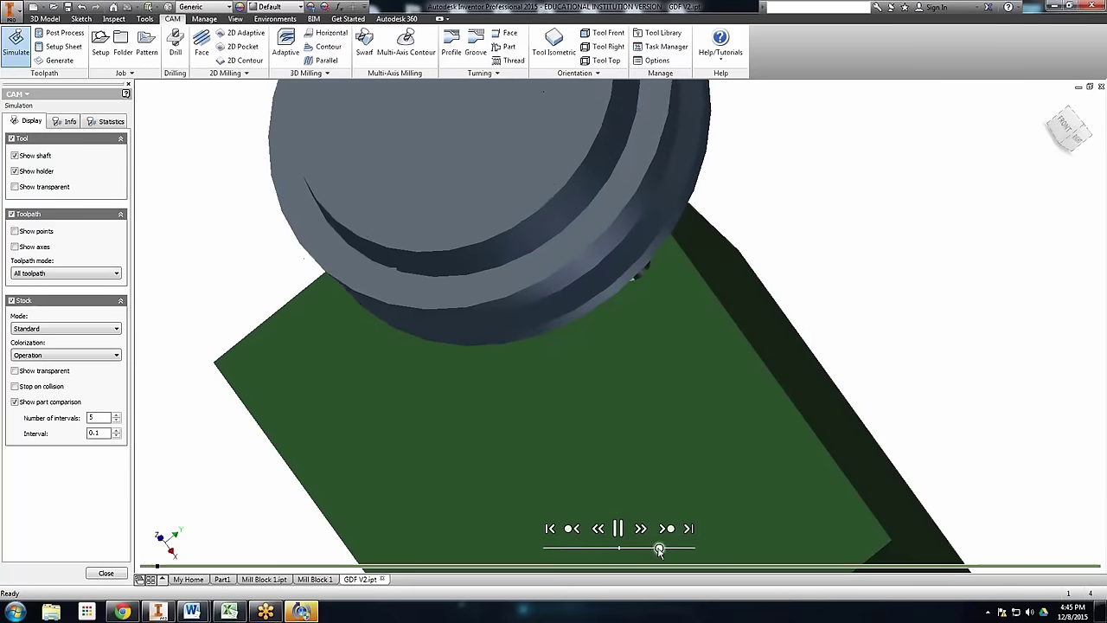
{"action": "left_click_drag", "start_coordinate": [659, 547], "coordinate": [691, 549]}
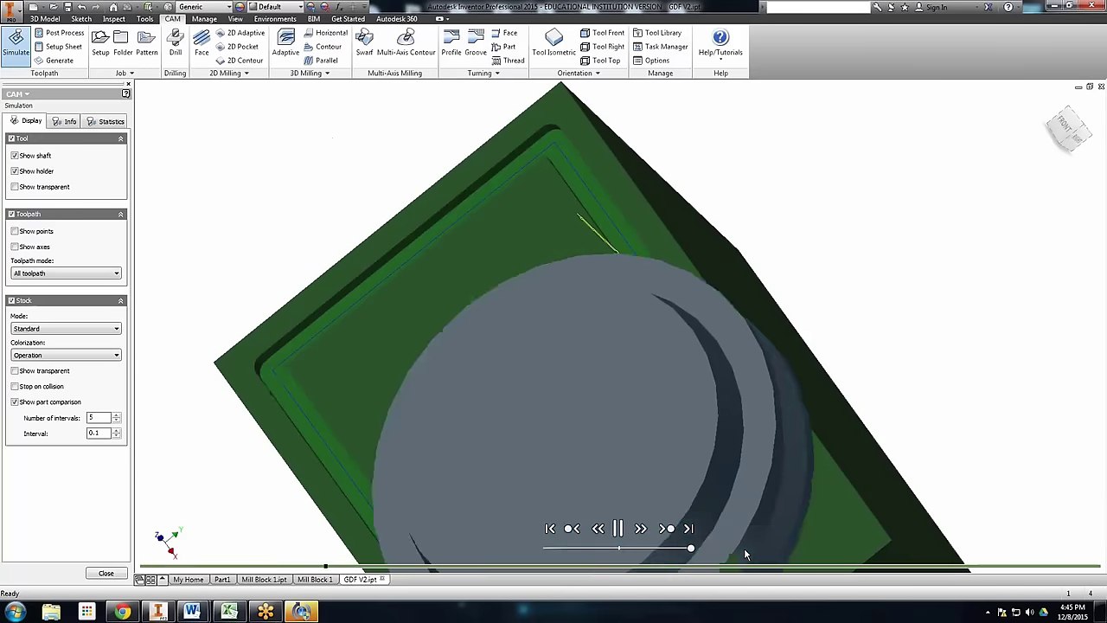
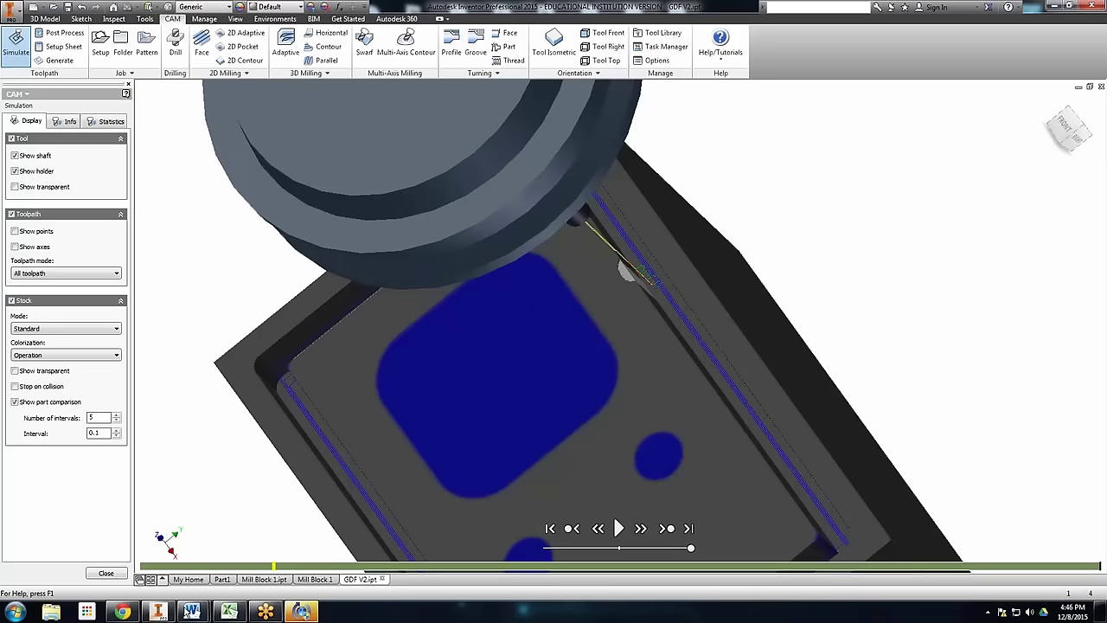
{"action": "left_click", "coordinate": [105, 573]}
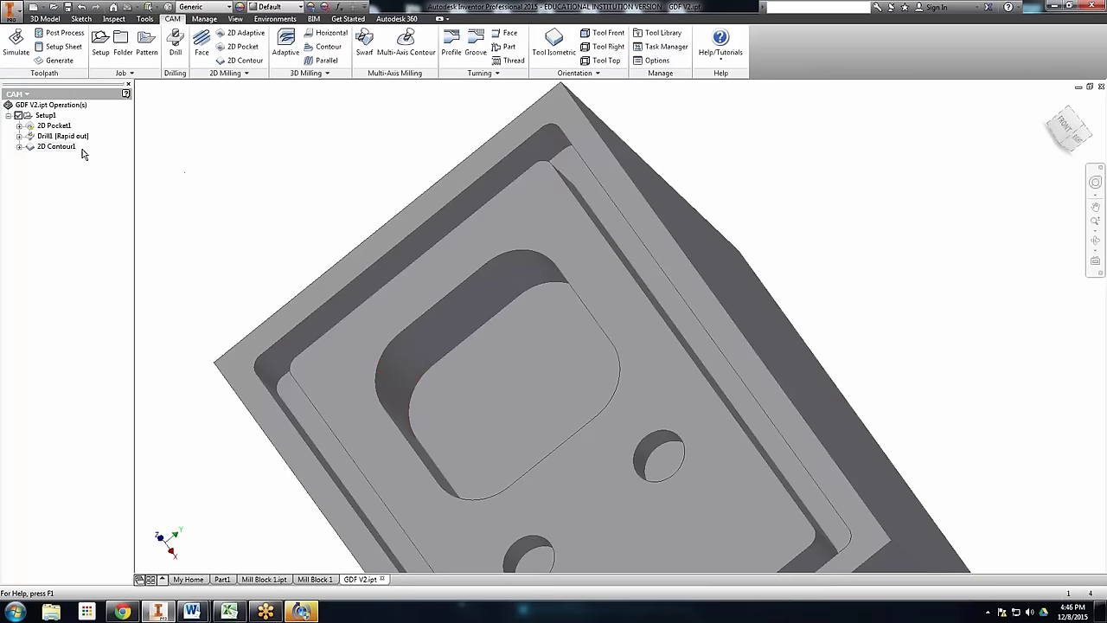
Turn off Lead-in (entry) and Lead-out (exit) in 2D Contour1's linking settings and regenerate the toolpath
{"action": "double_click", "coordinate": [57, 147]}
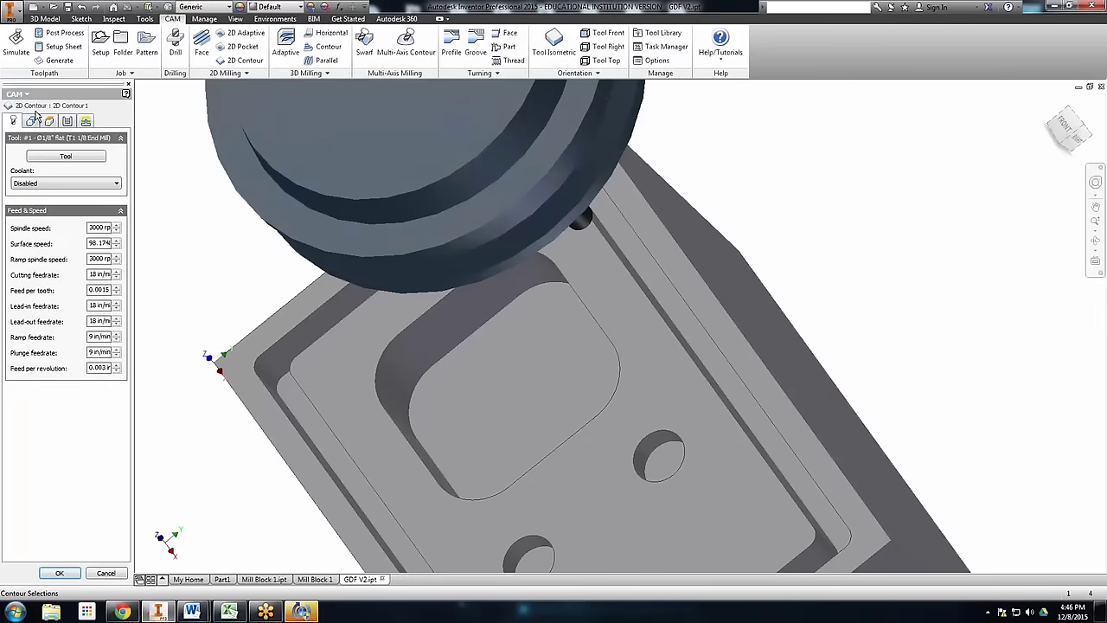
{"action": "left_click", "coordinate": [85, 122]}
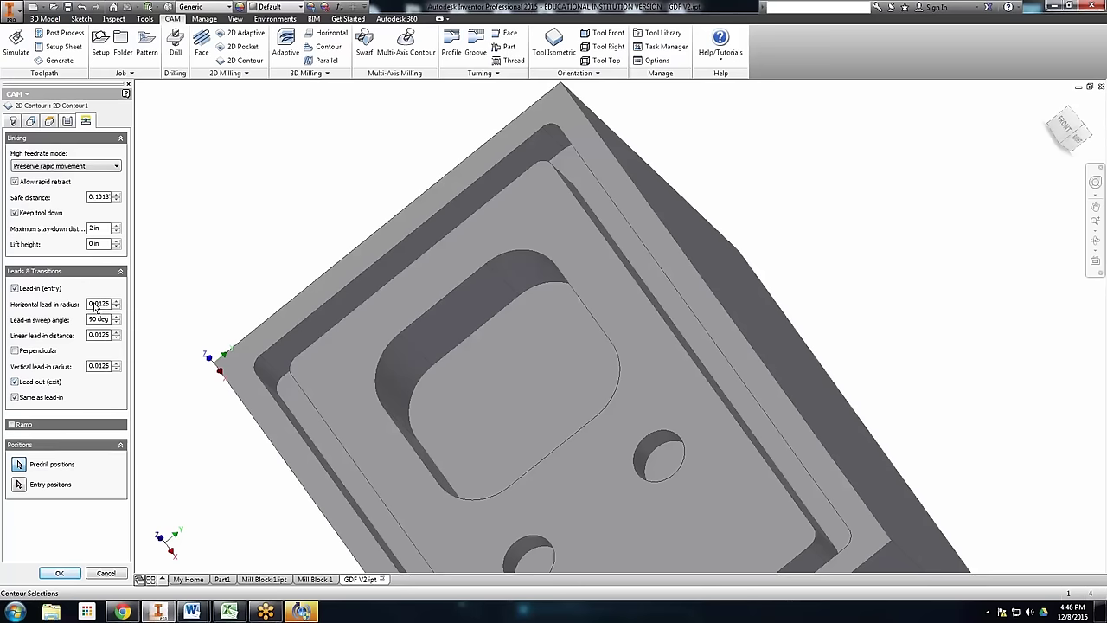
{"action": "left_click", "coordinate": [23, 289]}
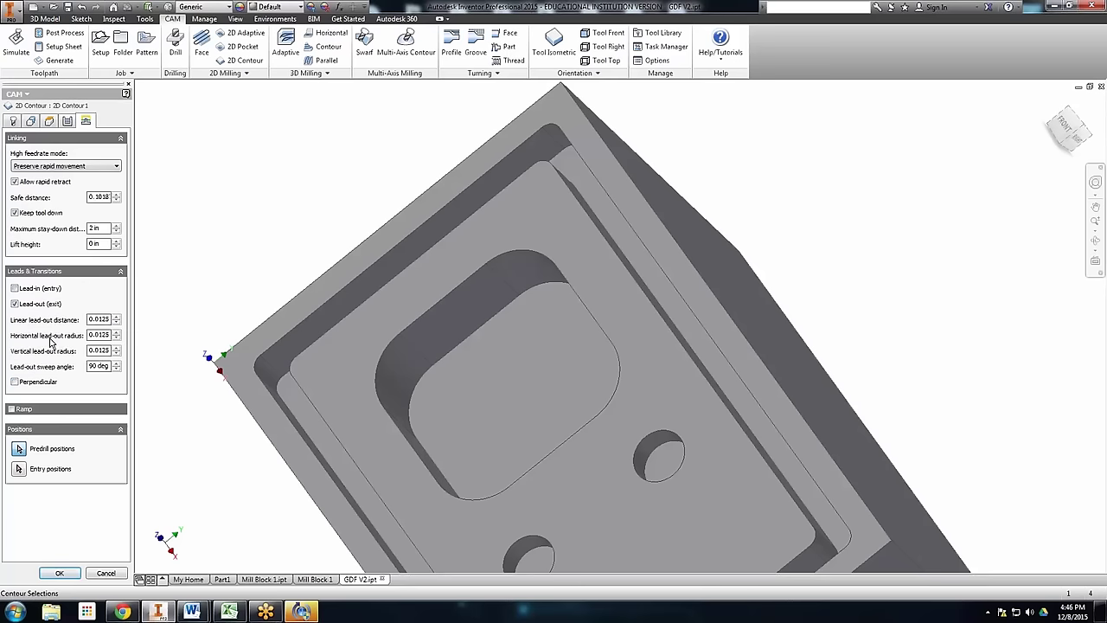
{"action": "left_click", "coordinate": [18, 304]}
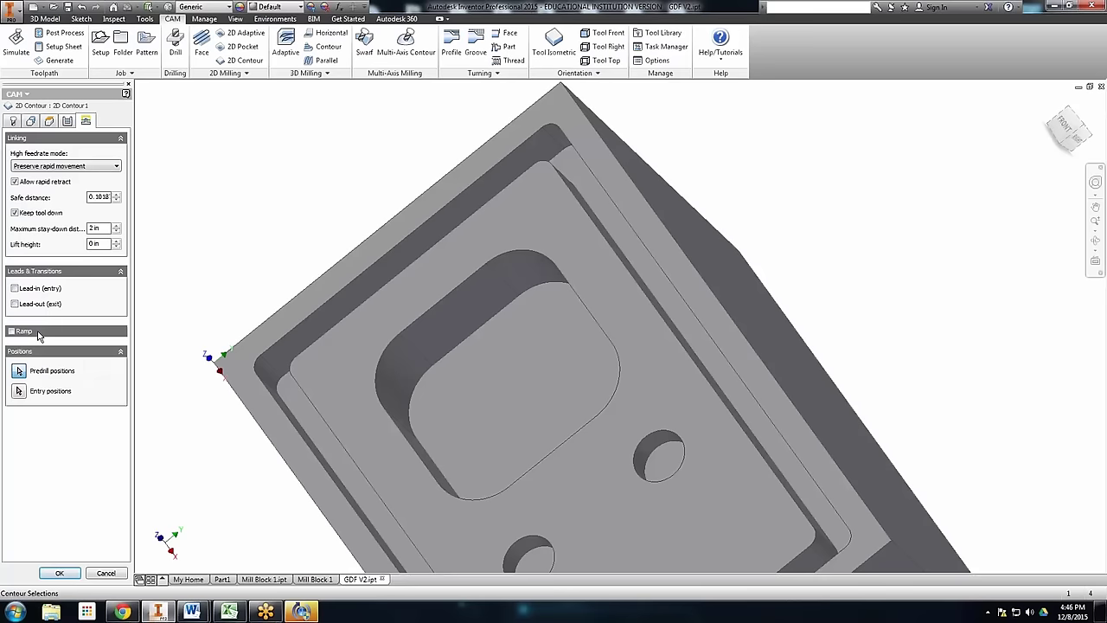
{"action": "left_click", "coordinate": [60, 573]}
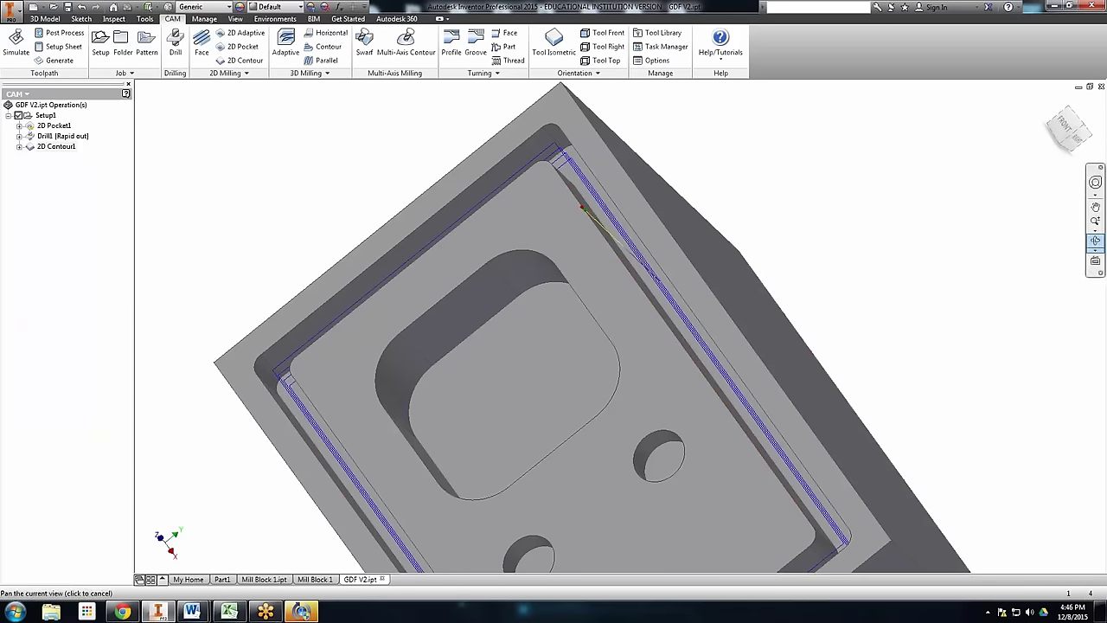
Examine the regenerated contour toolpath's straight plunge into the groove and open its simulation
{"action": "left_click", "coordinate": [1095, 241]}
{"action": "left_click_drag", "start_coordinate": [674, 285], "coordinate": [701, 249]}
{"action": "right_click", "coordinate": [710, 193]}
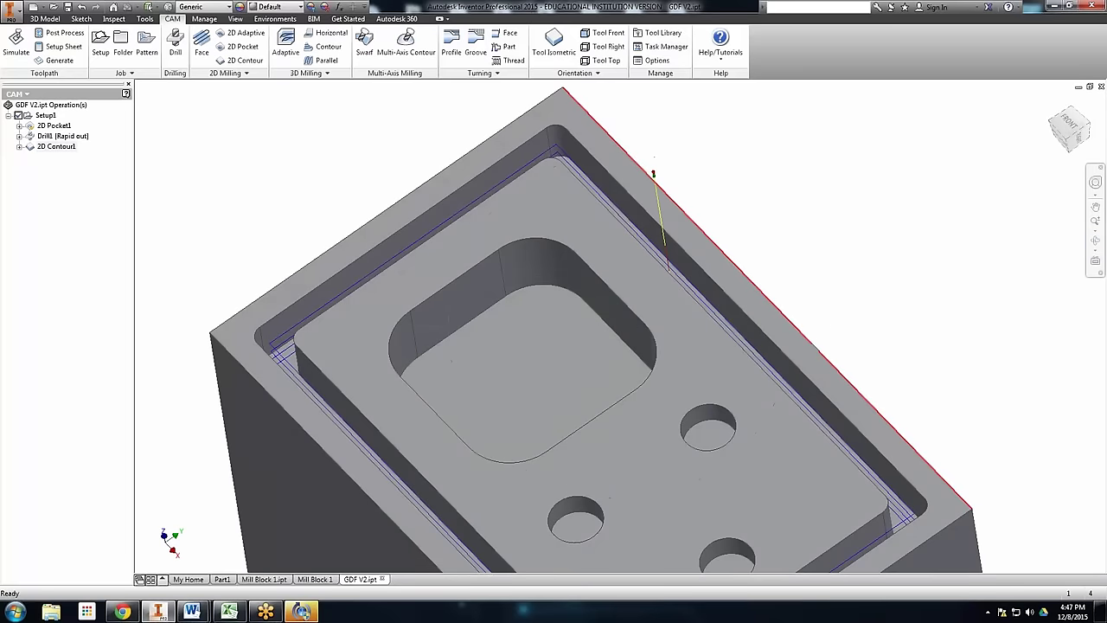
{"action": "left_click", "coordinate": [683, 249]}
{"action": "scroll", "coordinate": [561, 374], "scroll_direction": "down", "scroll_amount": 3}
{"action": "left_click_drag", "start_coordinate": [576, 379], "coordinate": [572, 370]}
{"action": "left_click", "coordinate": [16, 43]}
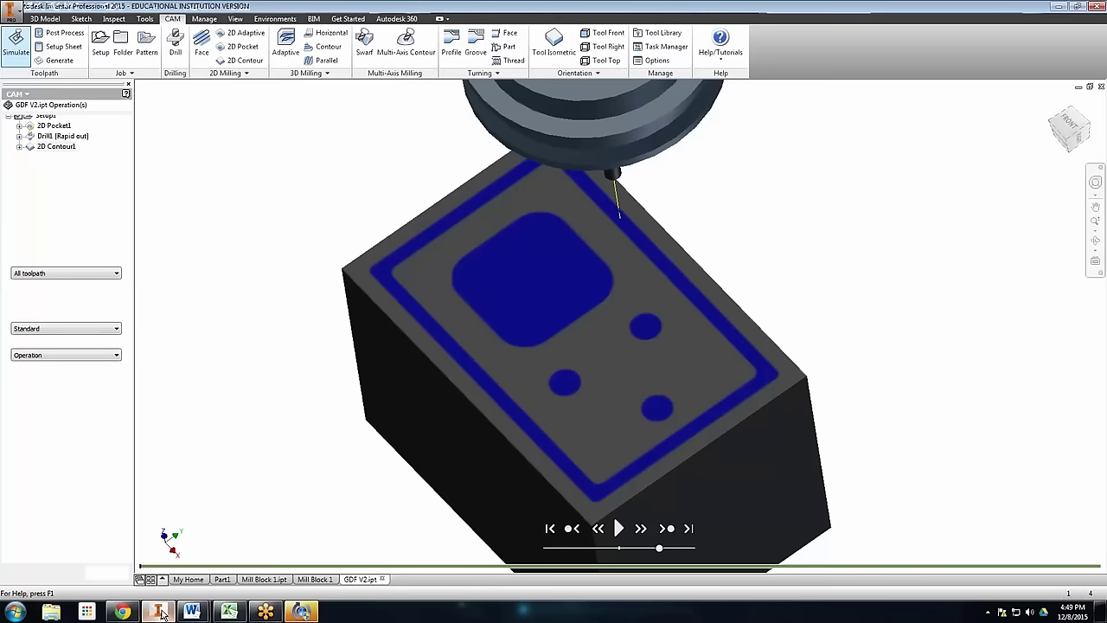
{"action": "mouse_move", "coordinate": [159, 612]}
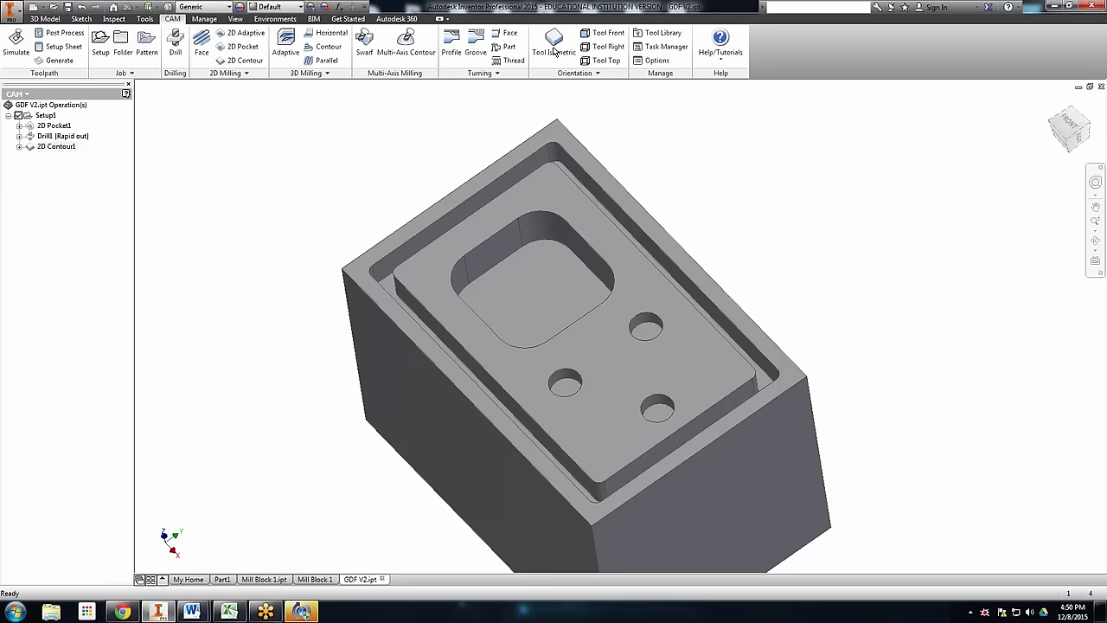
{"action": "right_click", "coordinate": [256, 223]}
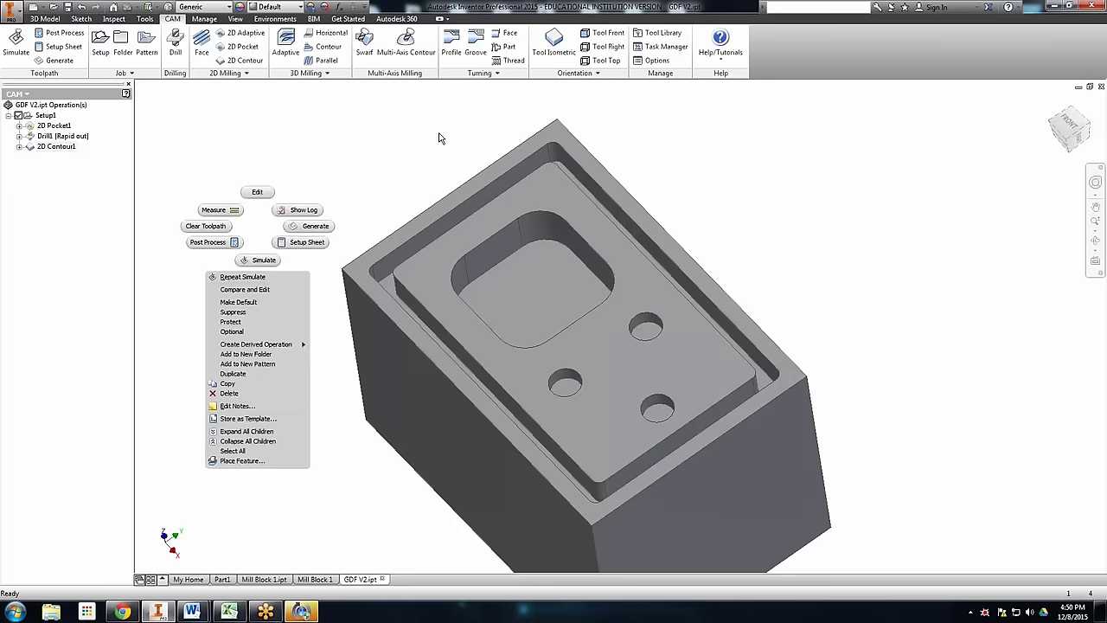
{"action": "key", "text": "Escape"}
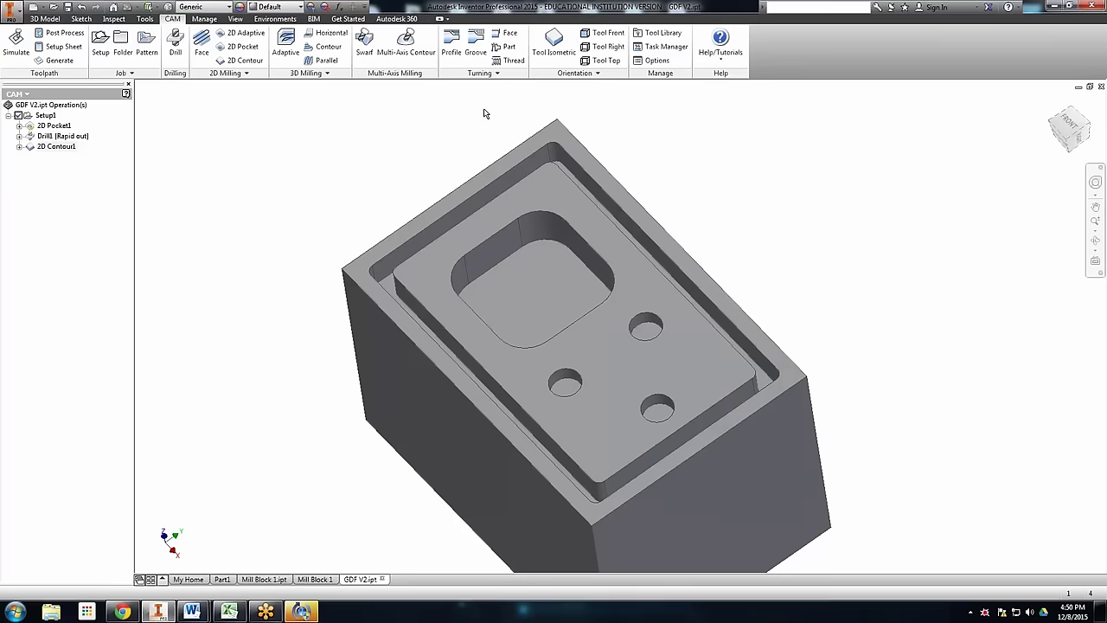
Edit Sketch1 under Extrusion2 to enlarge the pocket's corner radius, then finish the sketch
{"action": "left_click", "coordinate": [554, 45]}
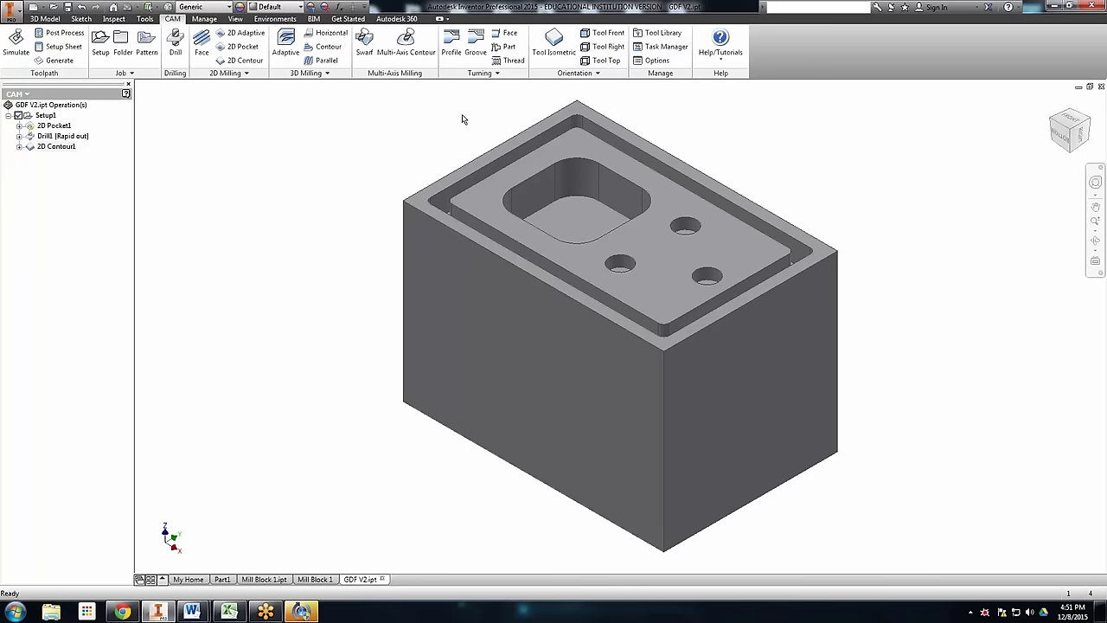
{"action": "left_click", "coordinate": [45, 19]}
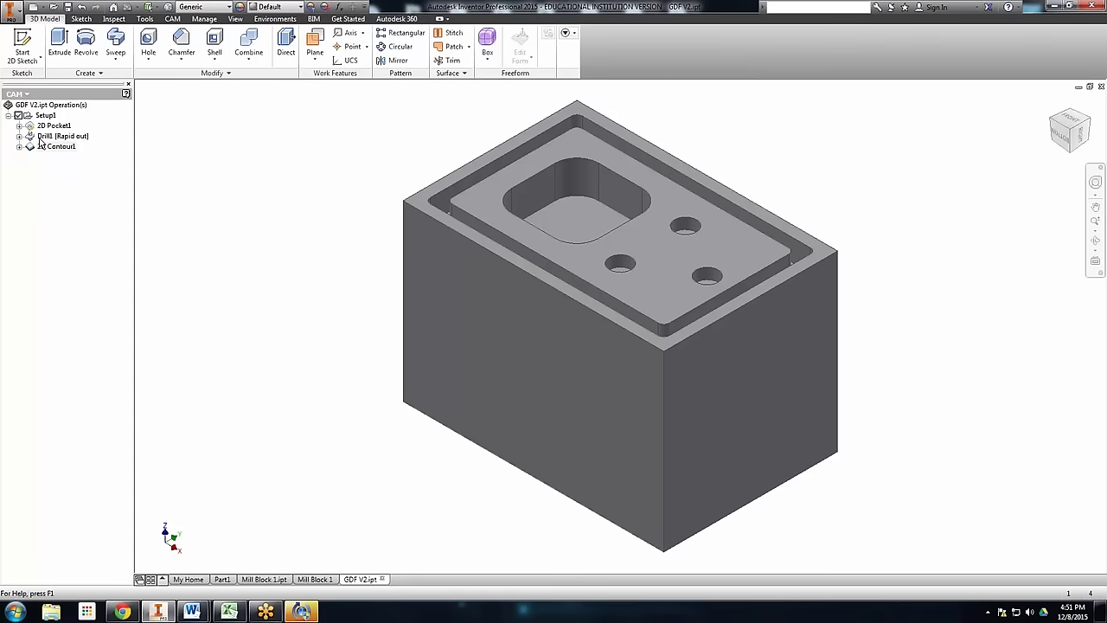
{"action": "left_click", "coordinate": [17, 94]}
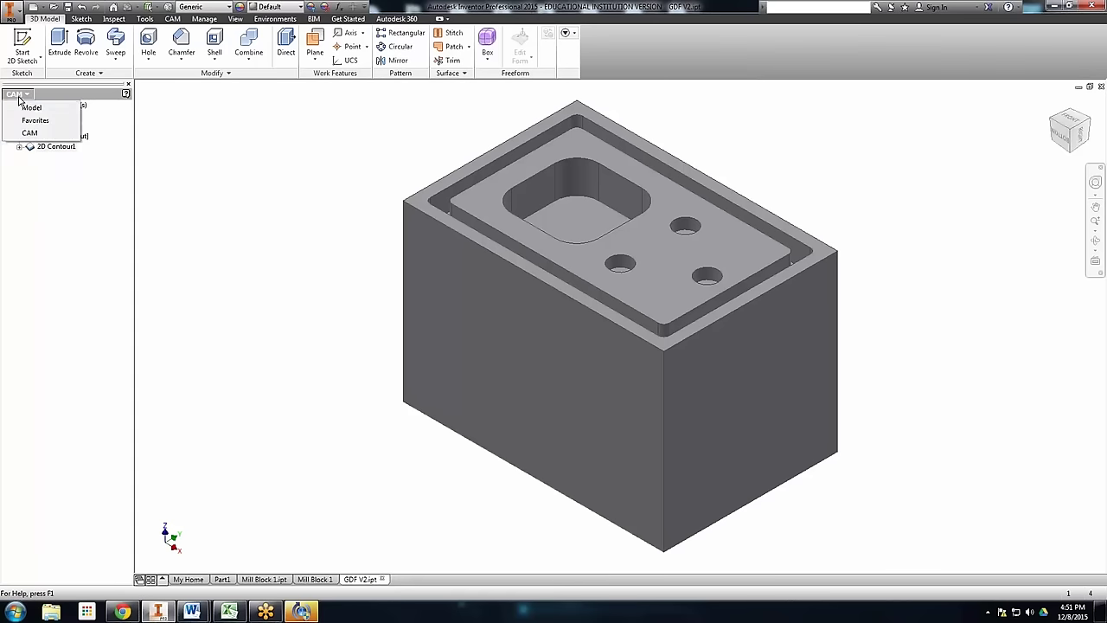
{"action": "left_click", "coordinate": [33, 108]}
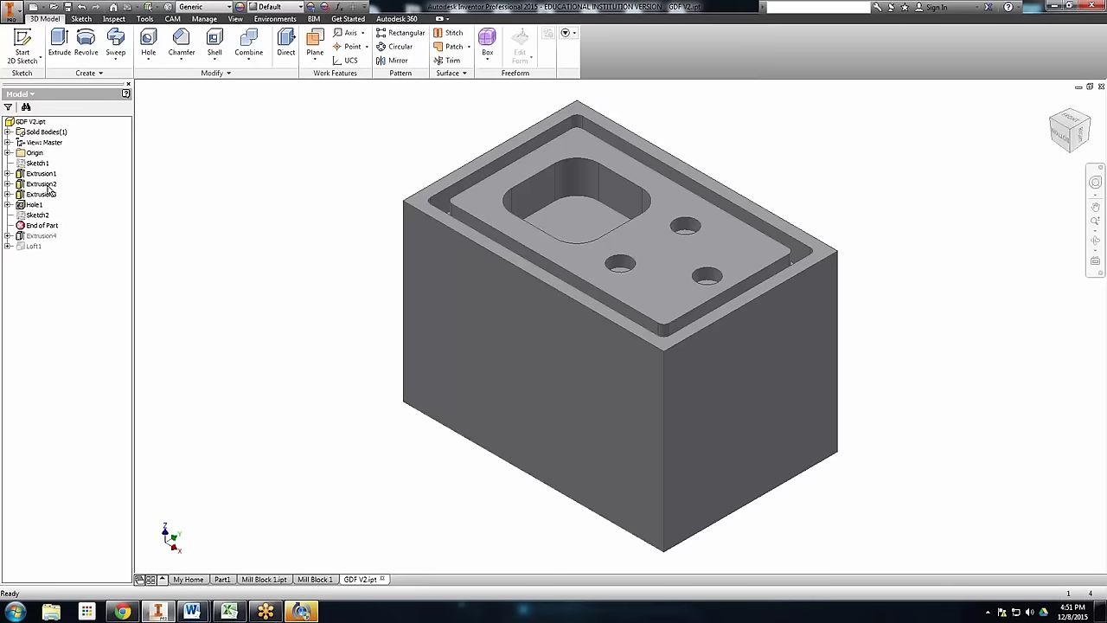
{"action": "left_click", "coordinate": [7, 185]}
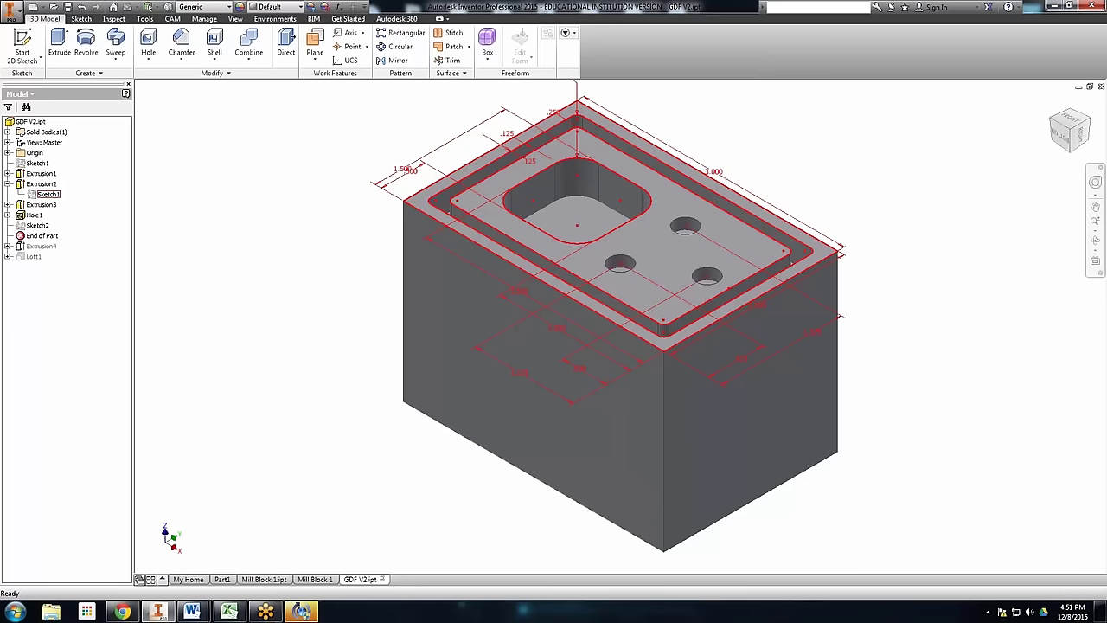
{"action": "double_click", "coordinate": [48, 194]}
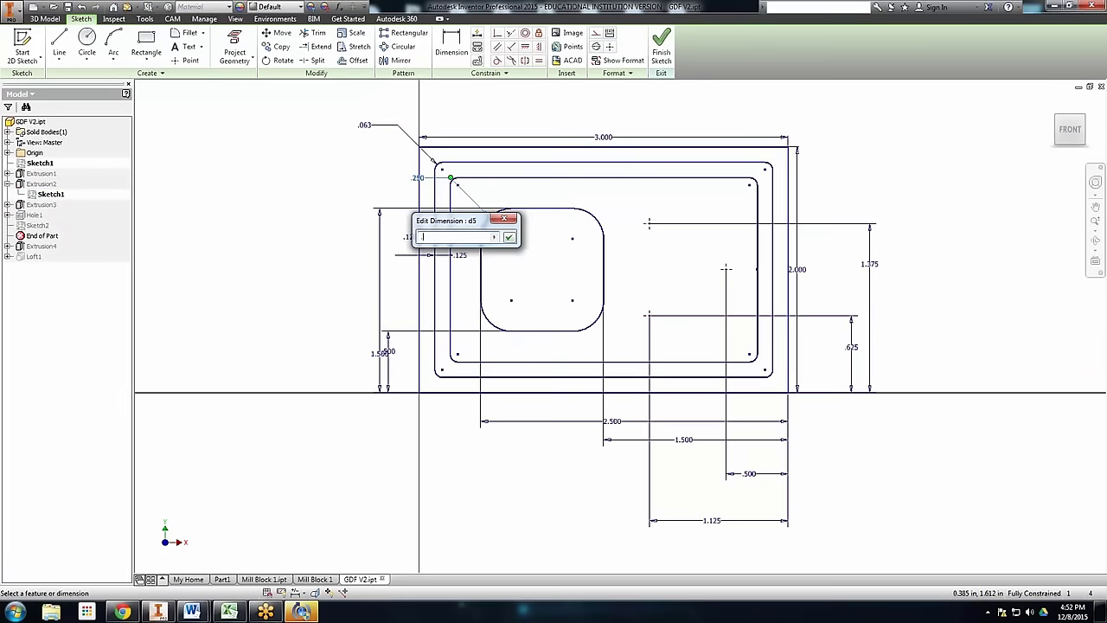
{"action": "key", "text": "Return"}
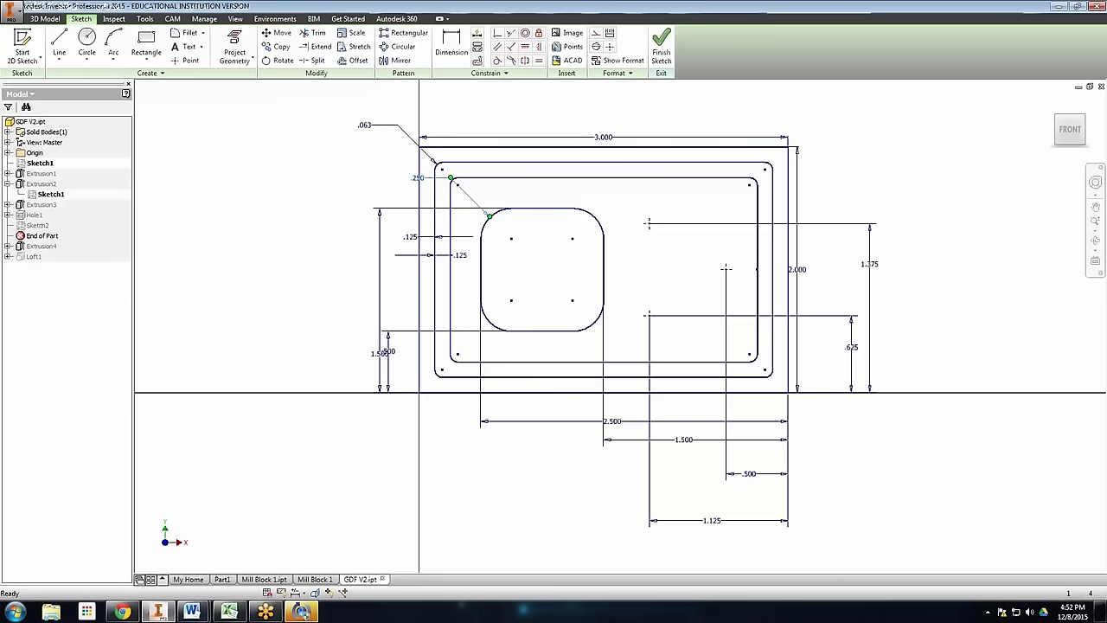
{"action": "right_click_drag", "start_coordinate": [482, 156], "coordinate": [252, 206]}
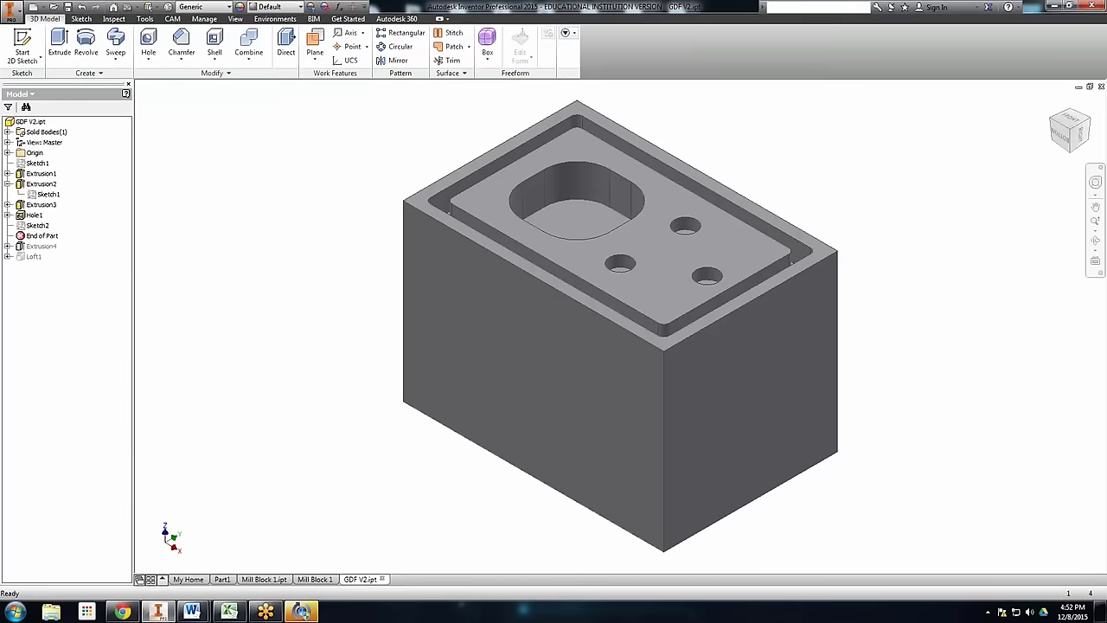
Return to the CAM operations, reopen 2D Pocket1 and accept its settings to regenerate the toolpath for the changed pocket
{"action": "left_click", "coordinate": [19, 93]}
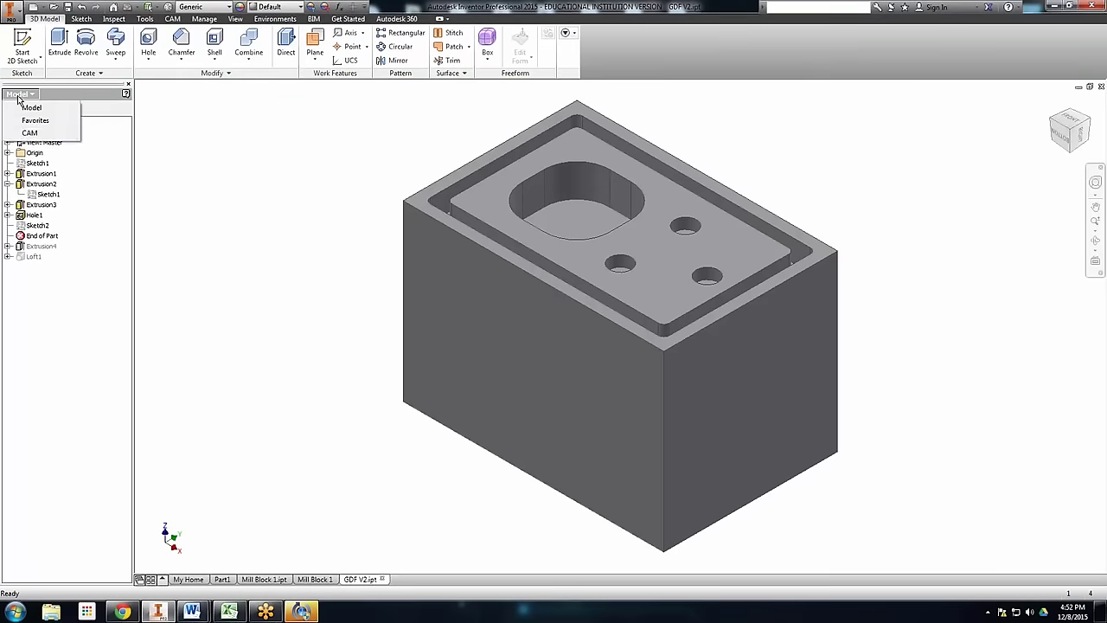
{"action": "left_click", "coordinate": [25, 132]}
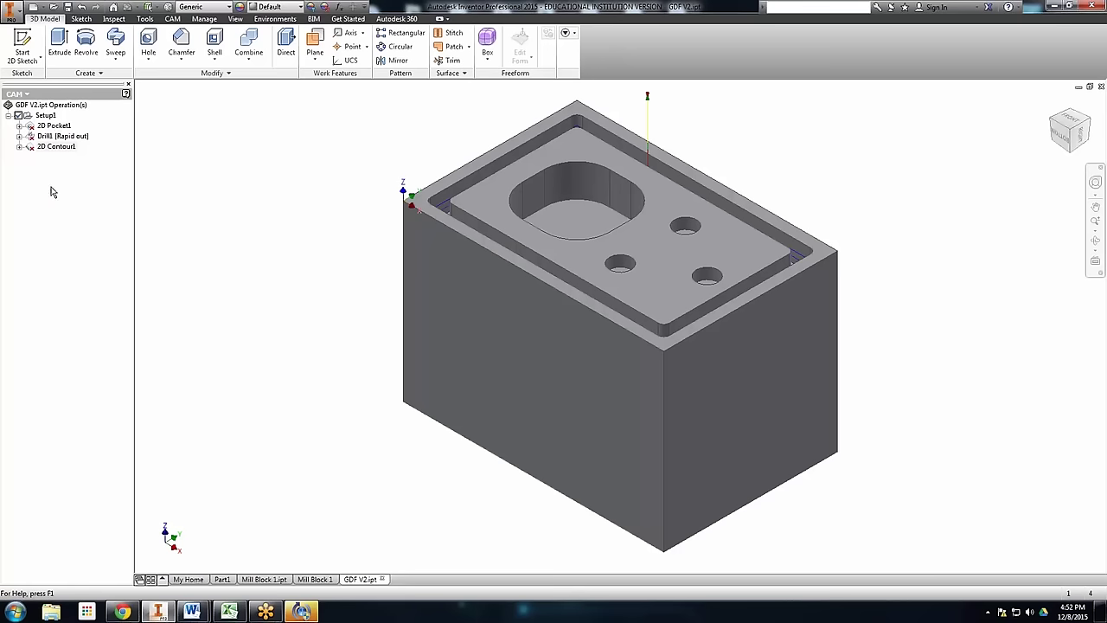
{"action": "left_click", "coordinate": [53, 126]}
{"action": "key", "text": "Delete"}
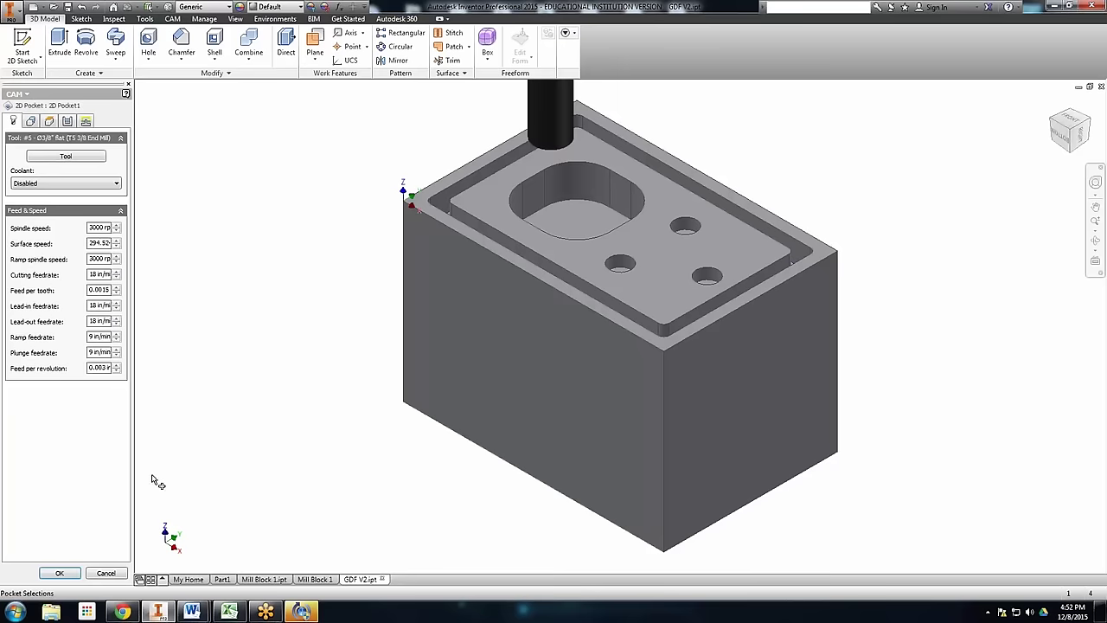
{"action": "left_click", "coordinate": [61, 572]}
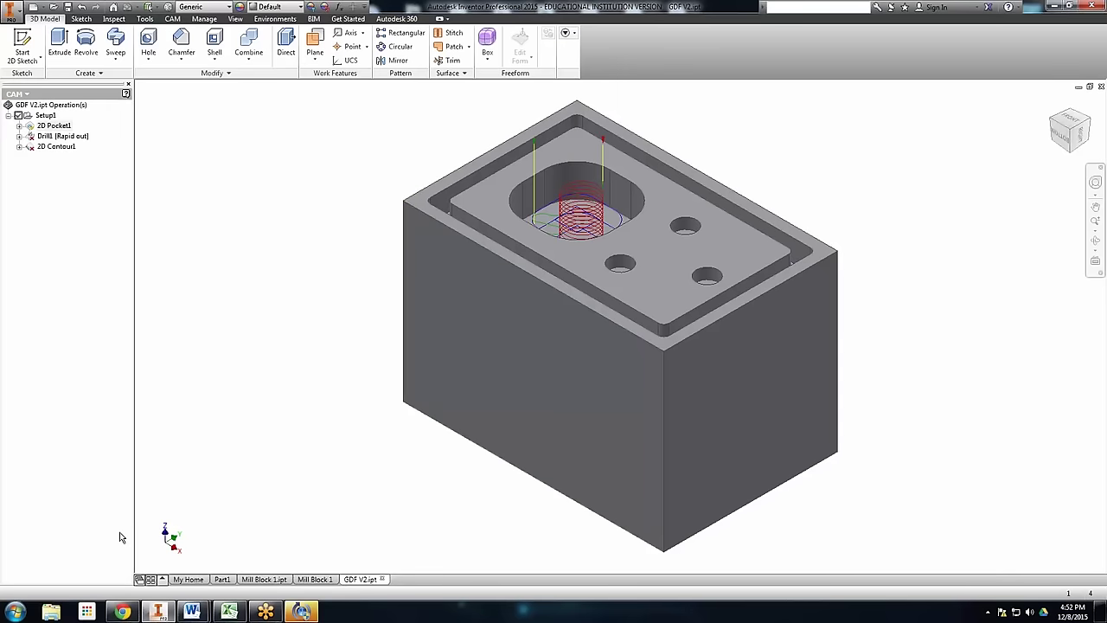
{"action": "right_click", "coordinate": [55, 128]}
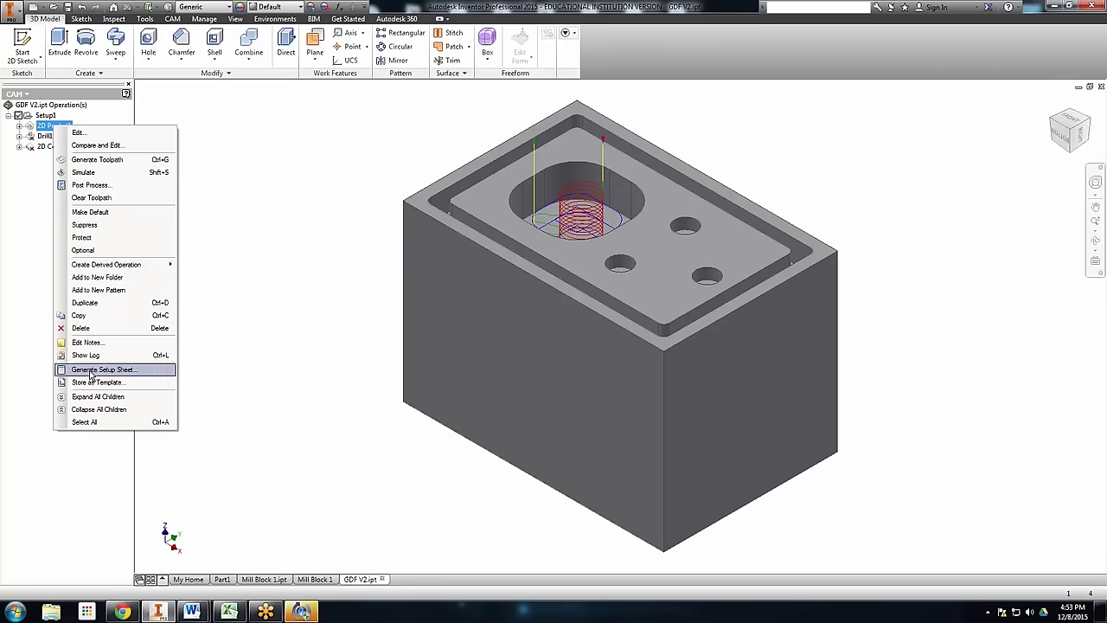
{"action": "left_click", "coordinate": [32, 299]}
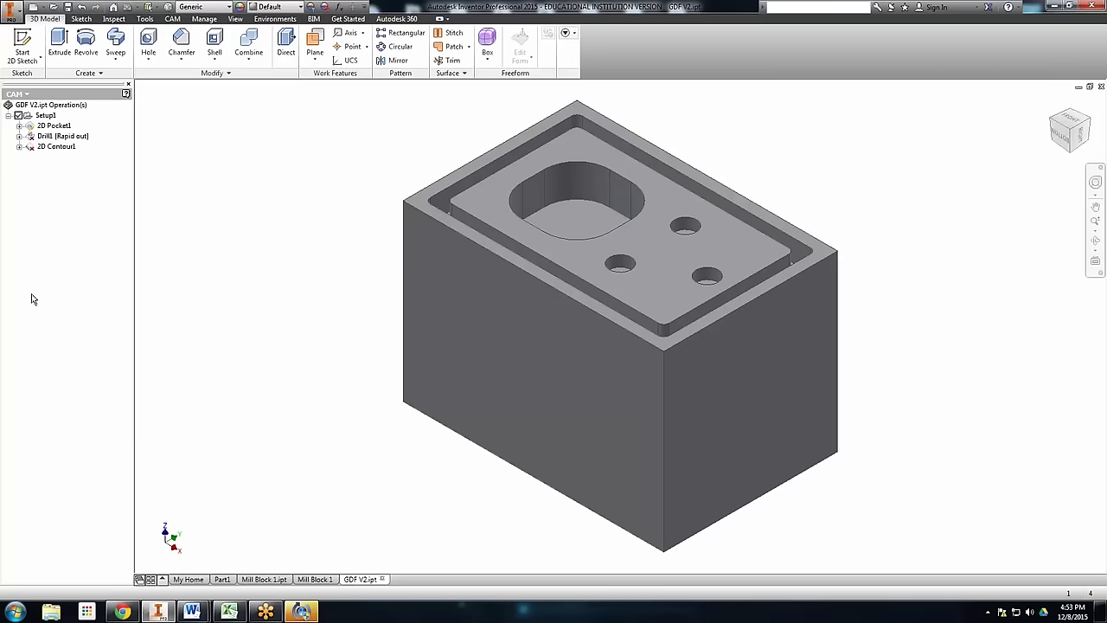
Regenerate the outdated toolpaths of Drill1 and 2D Contour1
{"action": "left_click", "coordinate": [169, 20]}
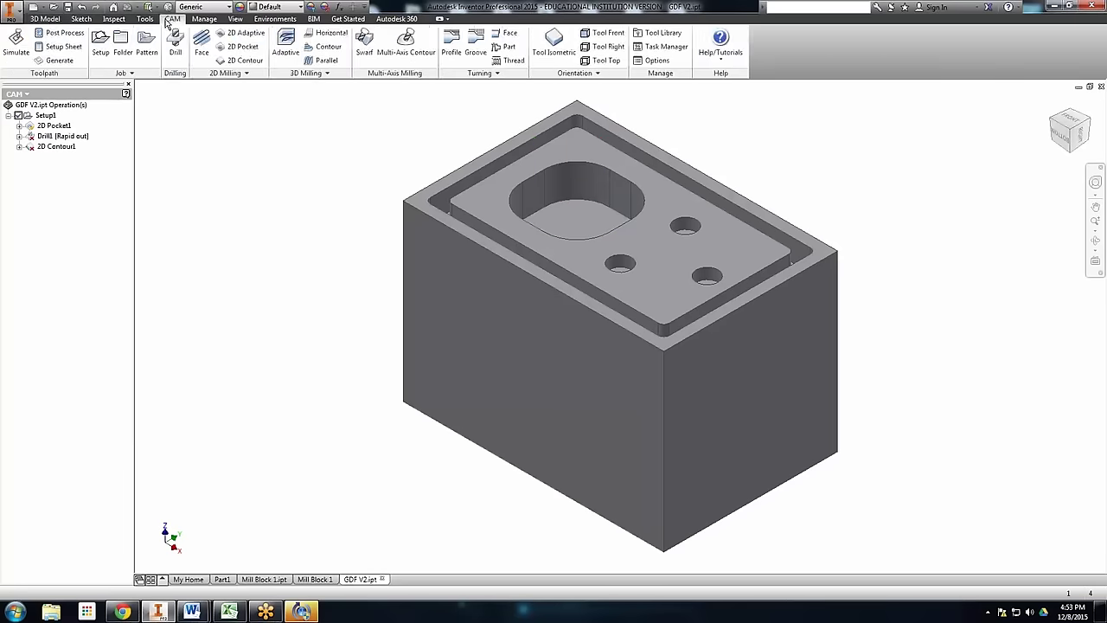
{"action": "left_click", "coordinate": [59, 137]}
{"action": "right_click", "coordinate": [59, 140]}
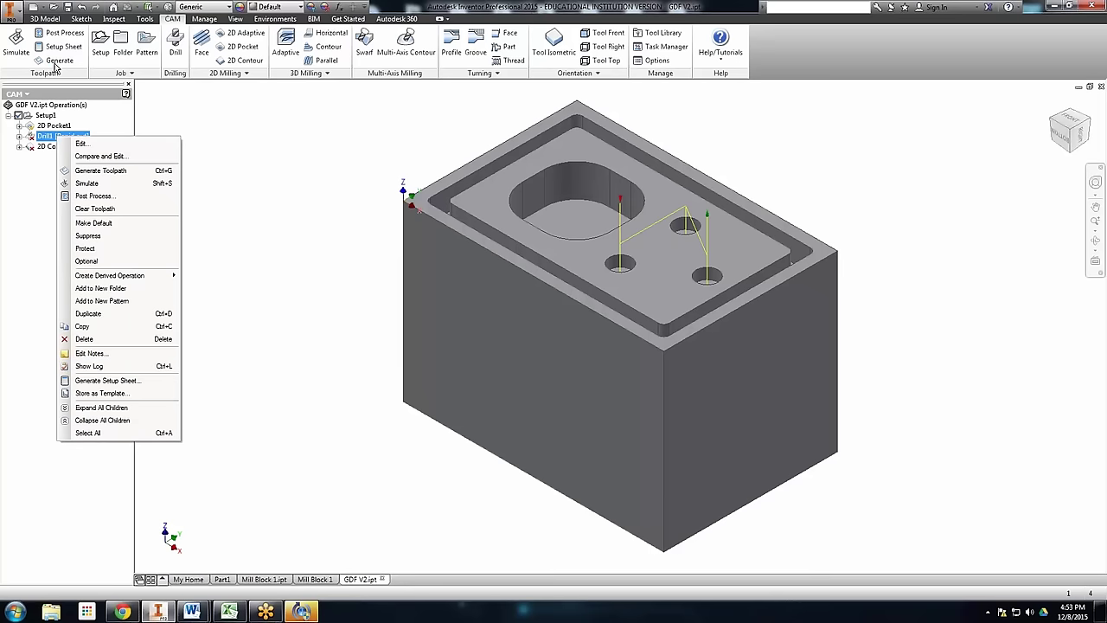
{"action": "left_click", "coordinate": [103, 170]}
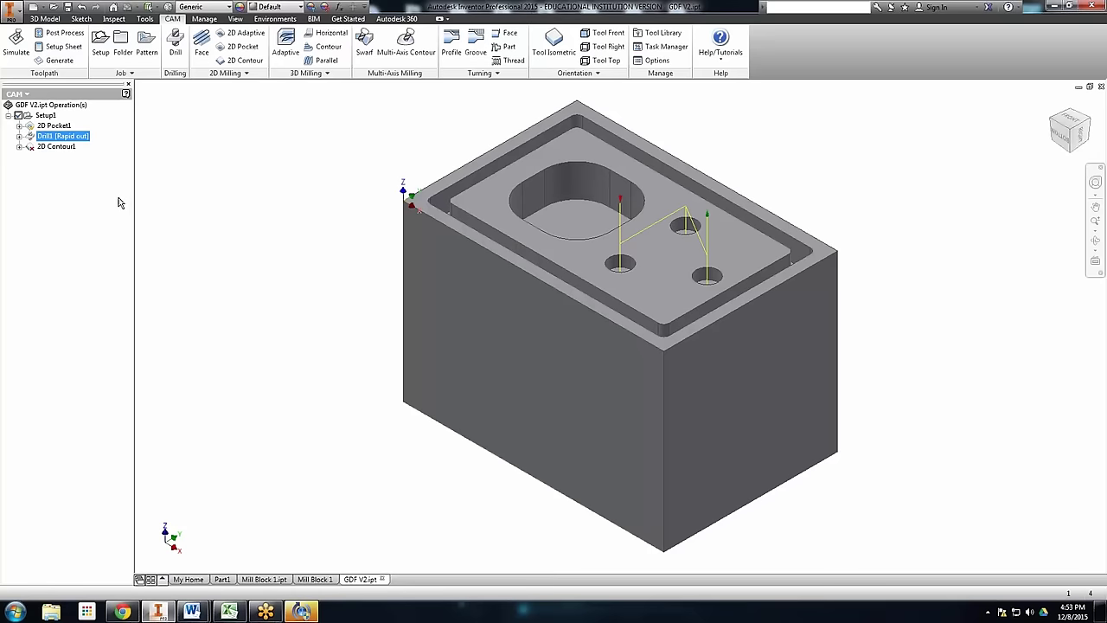
{"action": "right_click", "coordinate": [58, 150]}
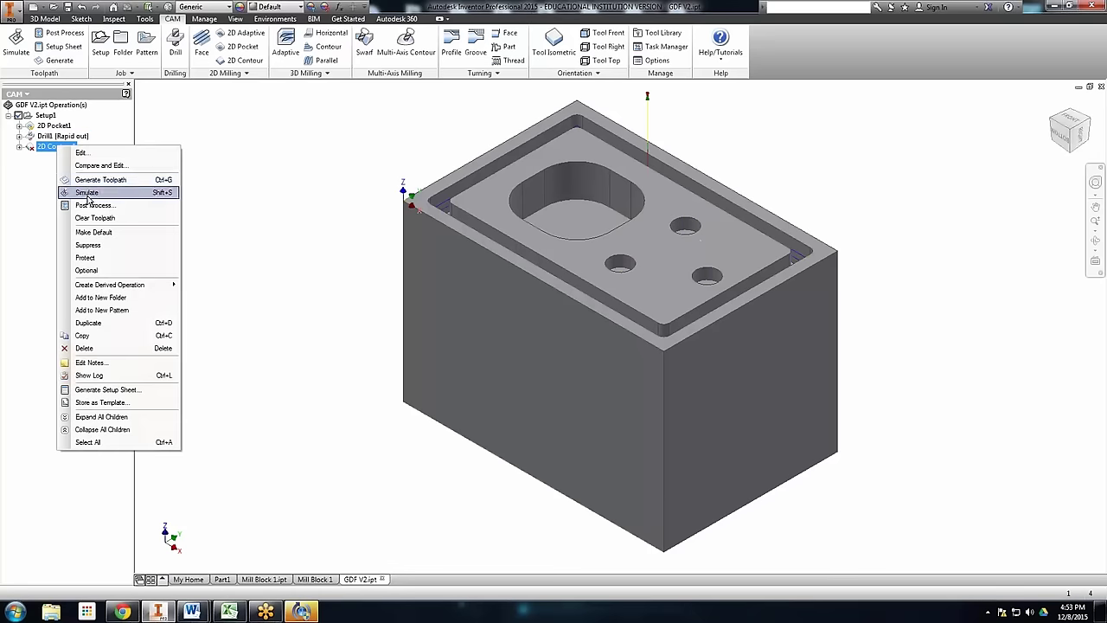
{"action": "left_click", "coordinate": [91, 175]}
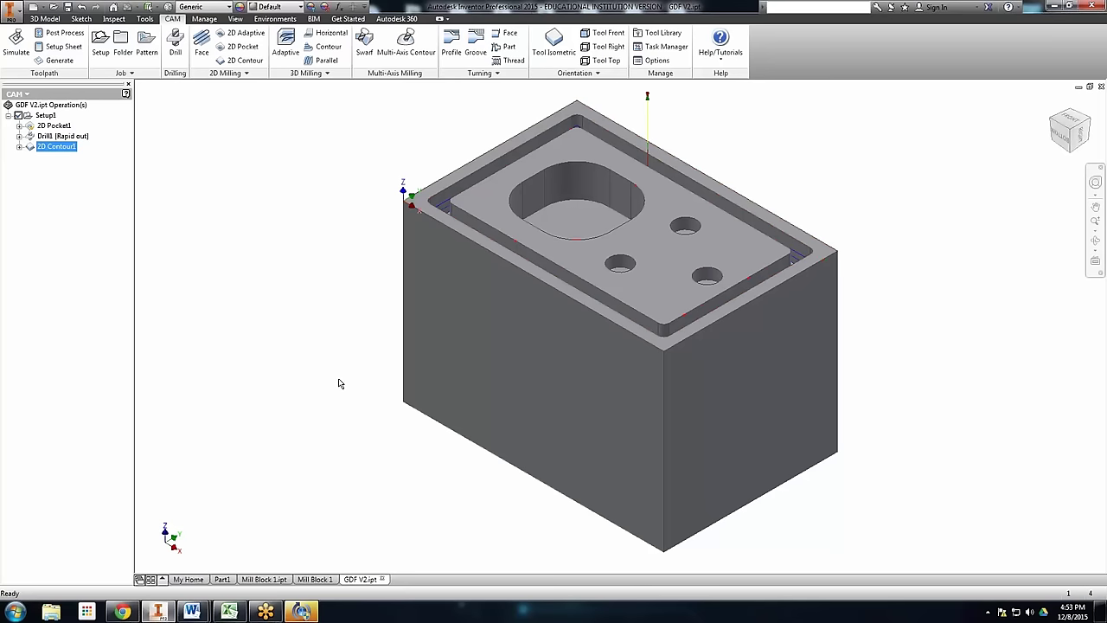
Reorder the operations in Setup1 so that 2D Pocket1 comes last, after 2D Contour1, and check its toolpath
{"action": "left_click", "coordinate": [61, 126]}
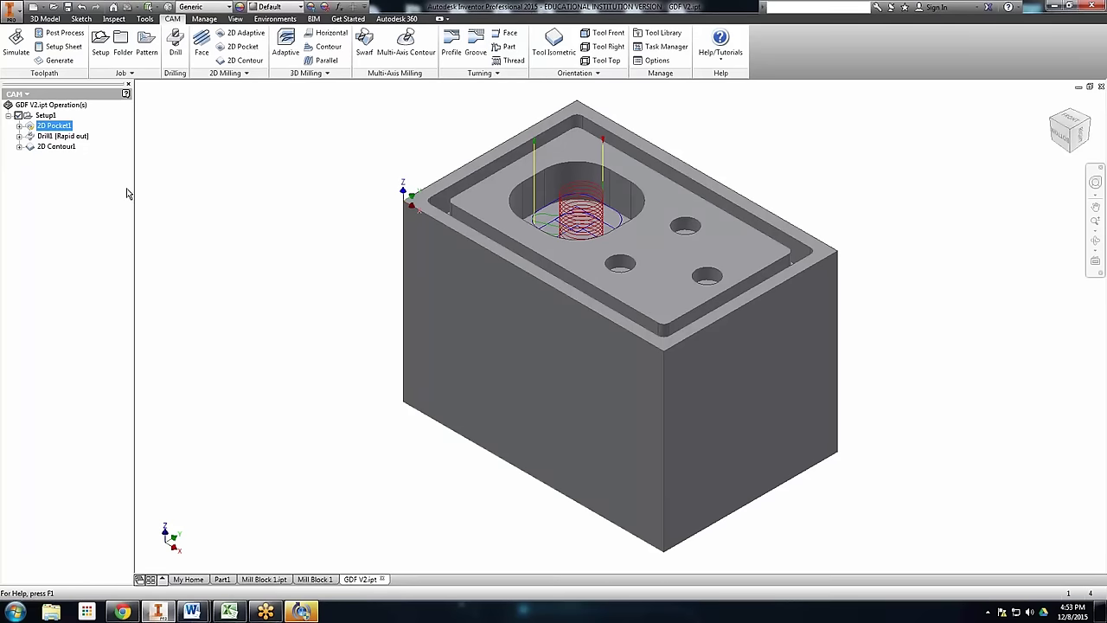
{"action": "left_click", "coordinate": [271, 167]}
{"action": "left_click_drag", "start_coordinate": [47, 129], "coordinate": [67, 137]}
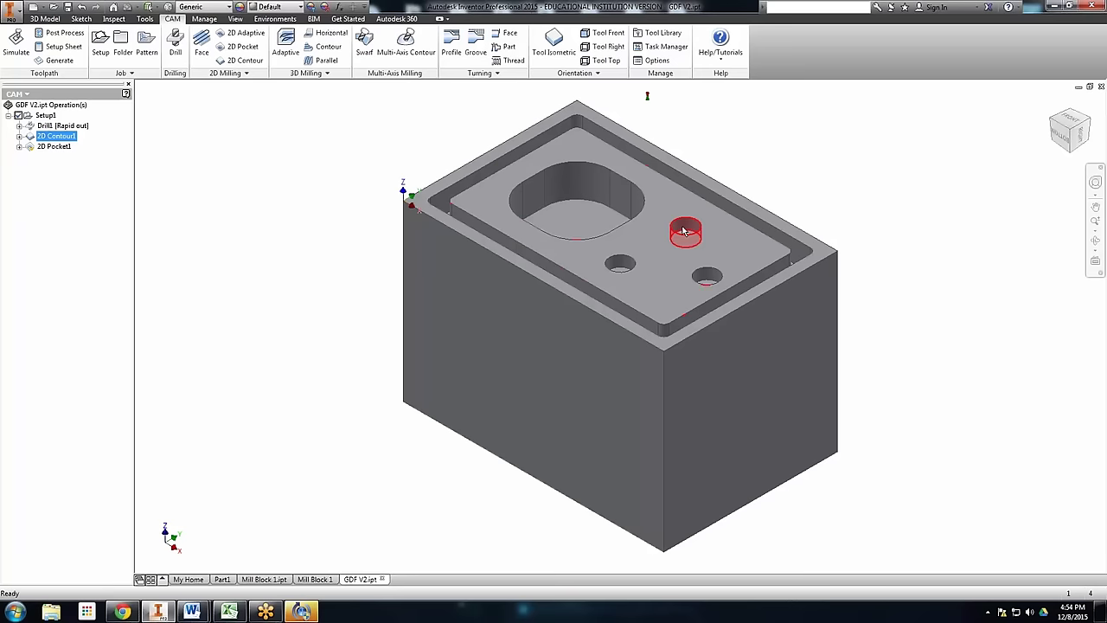
{"action": "left_click", "coordinate": [52, 147]}
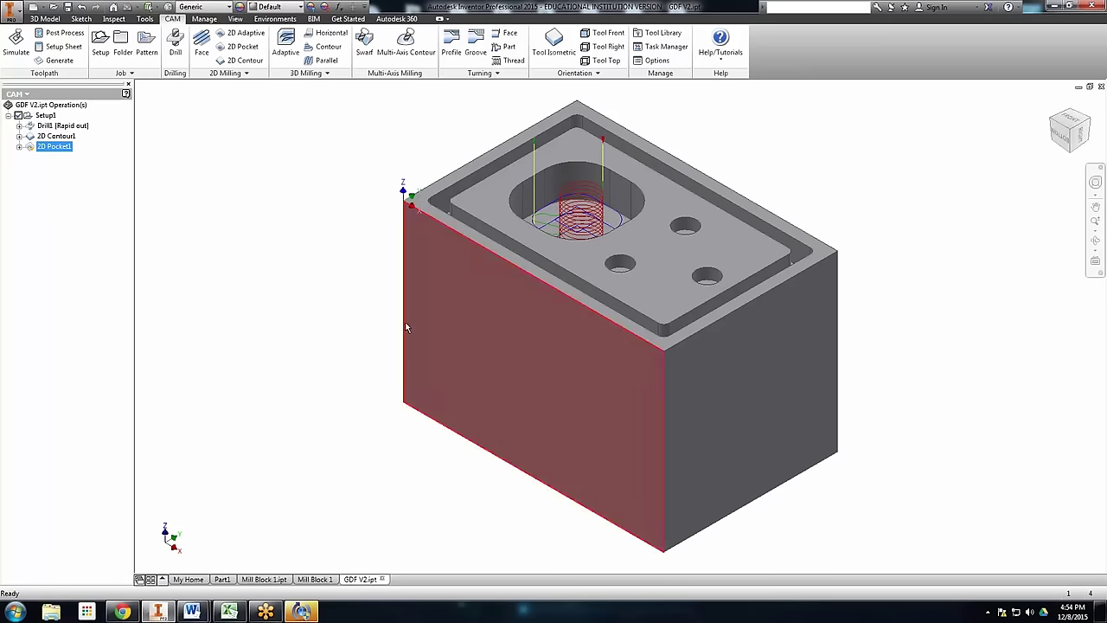
{"action": "left_click", "coordinate": [341, 299]}
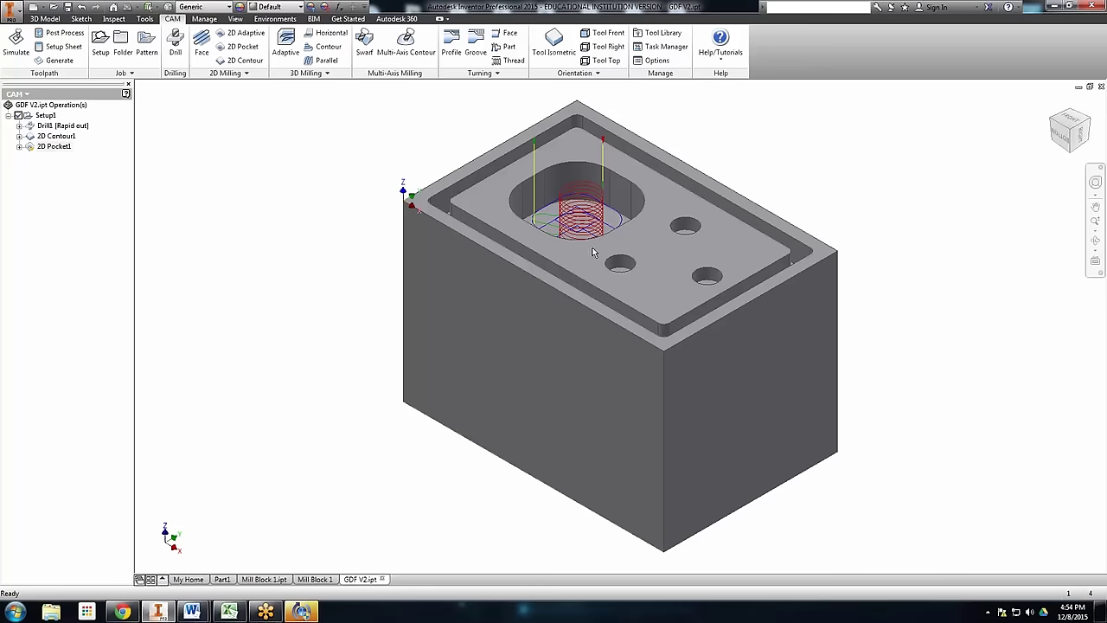
Post process 2D Pocket1 with the intelitek-PLTW_V3.cps configuration and save the NC program as GDF V2.nc
{"action": "left_click", "coordinate": [63, 35]}
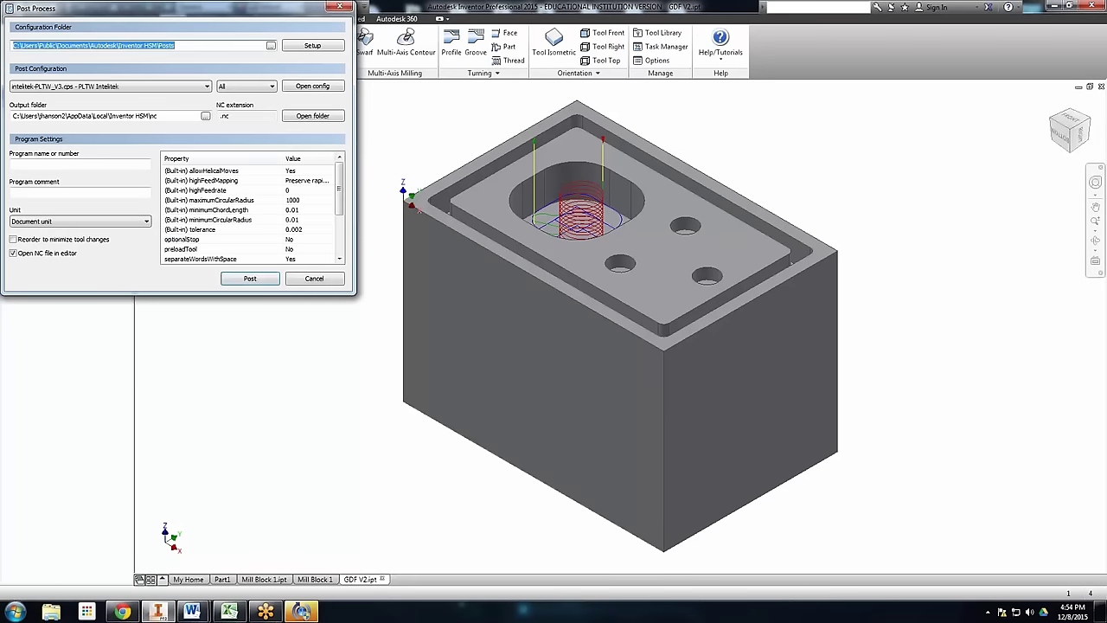
{"action": "left_click", "coordinate": [147, 88]}
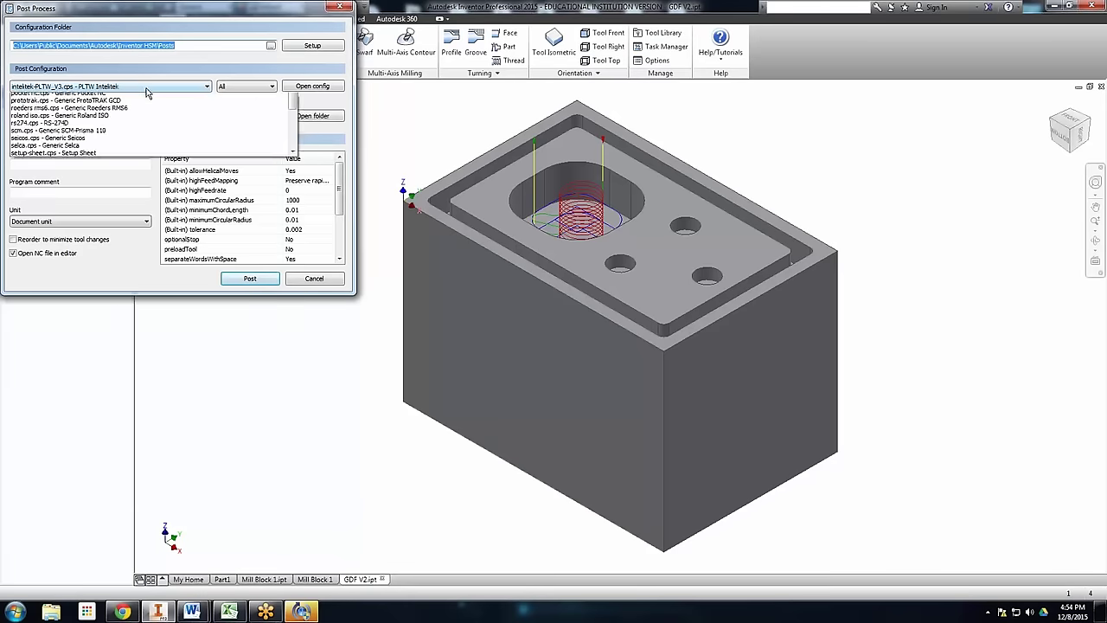
{"action": "scroll", "coordinate": [137, 125], "scroll_direction": "up", "scroll_amount": 1}
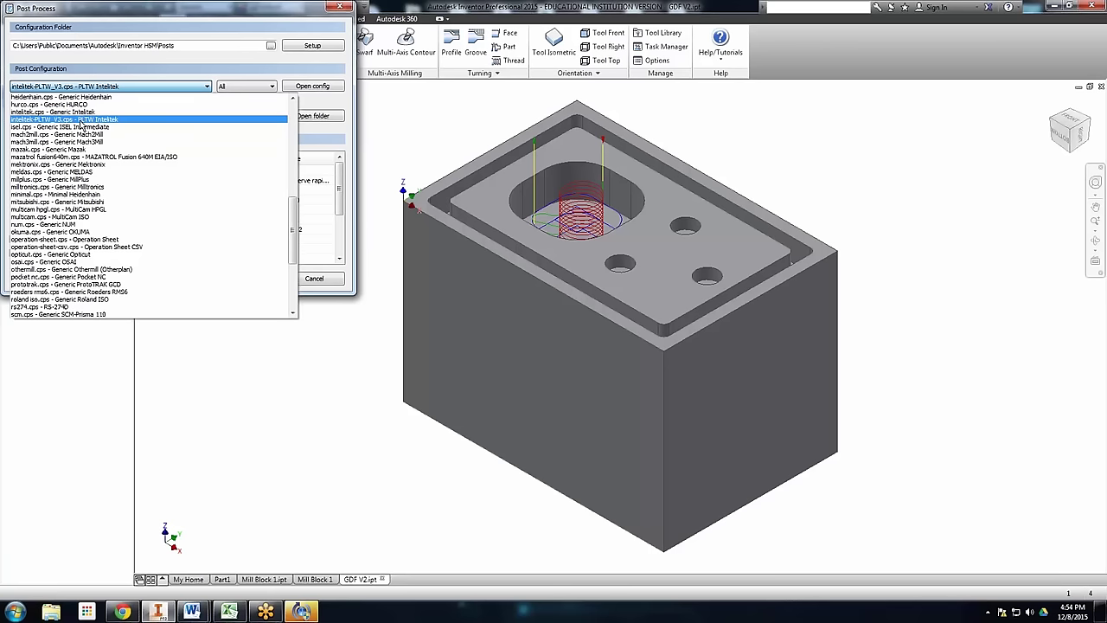
{"action": "left_click", "coordinate": [82, 120]}
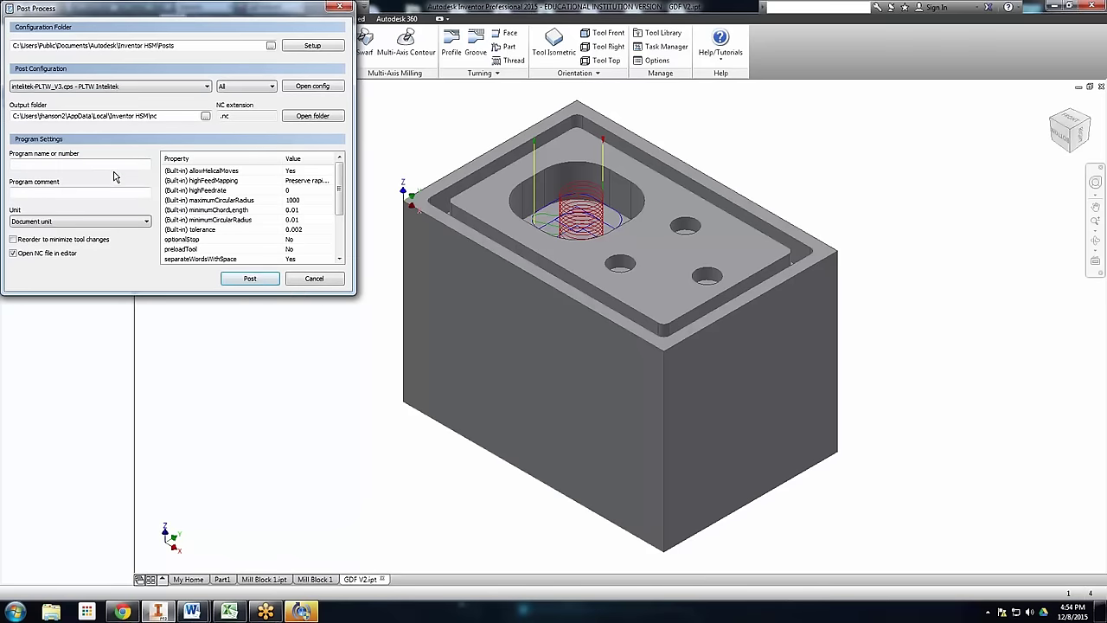
{"action": "left_click", "coordinate": [249, 279]}
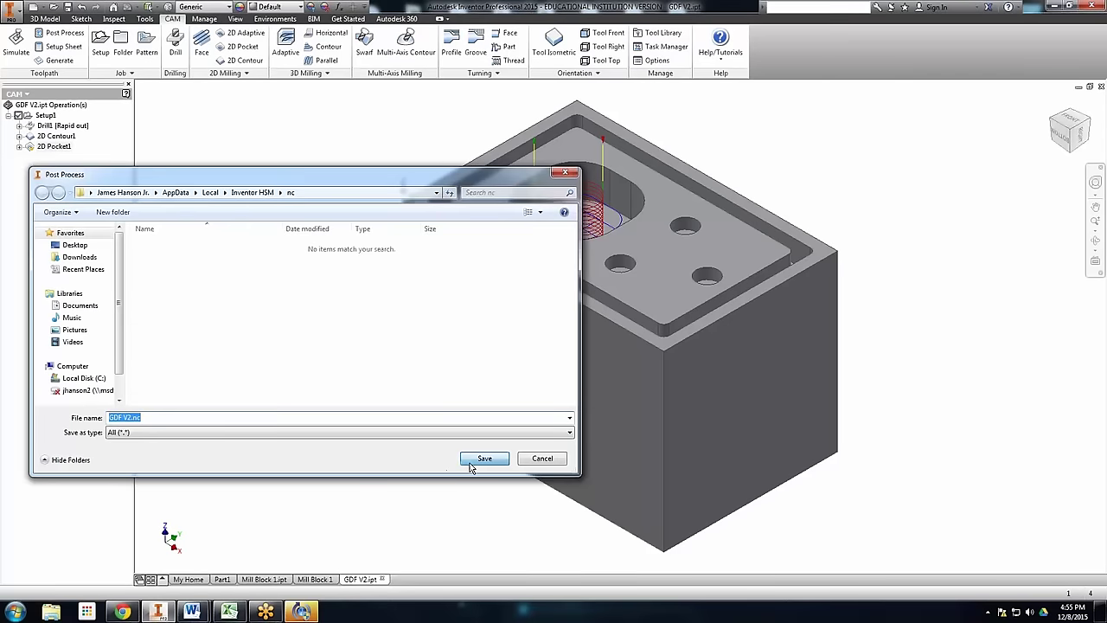
{"action": "left_click", "coordinate": [471, 464]}
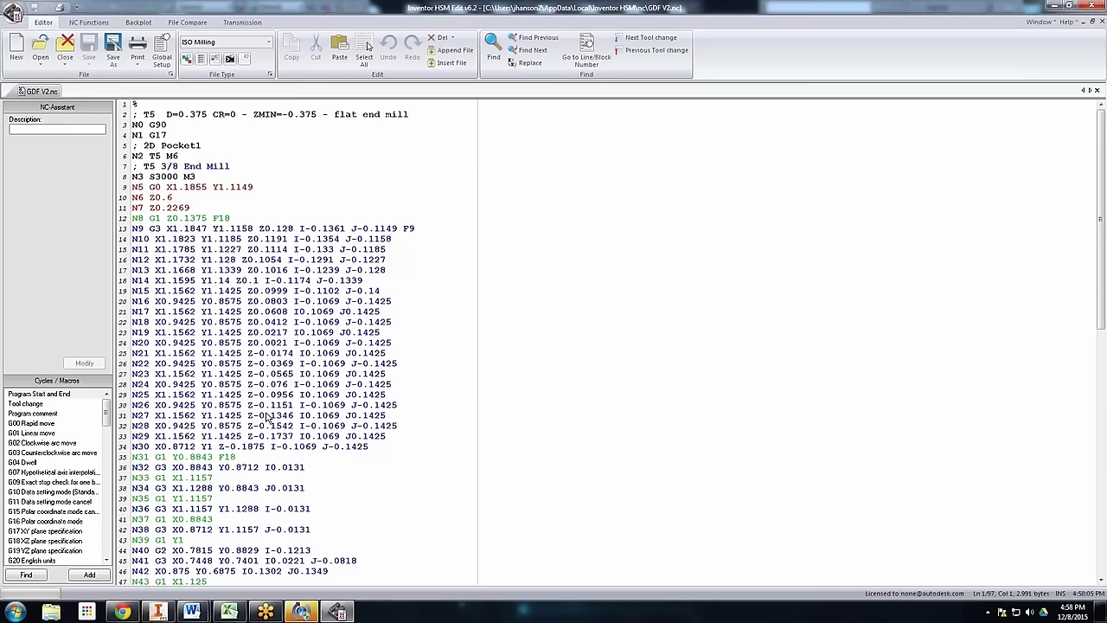
Examine the posted G-code from the tool call and pocket moves through to the program end
{"action": "left_click", "coordinate": [254, 489]}
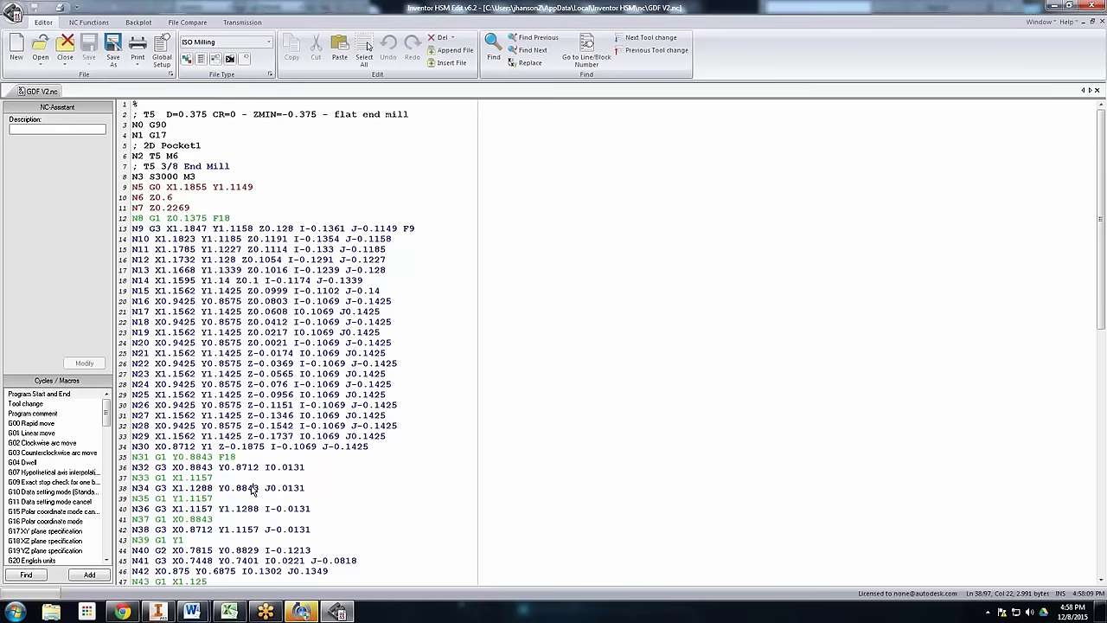
{"action": "scroll", "coordinate": [225, 372], "scroll_direction": "down", "scroll_amount": 1}
{"action": "scroll", "coordinate": [190, 251], "scroll_direction": "up", "scroll_amount": 1}
{"action": "scroll", "coordinate": [266, 301], "scroll_direction": "down", "scroll_amount": 4}
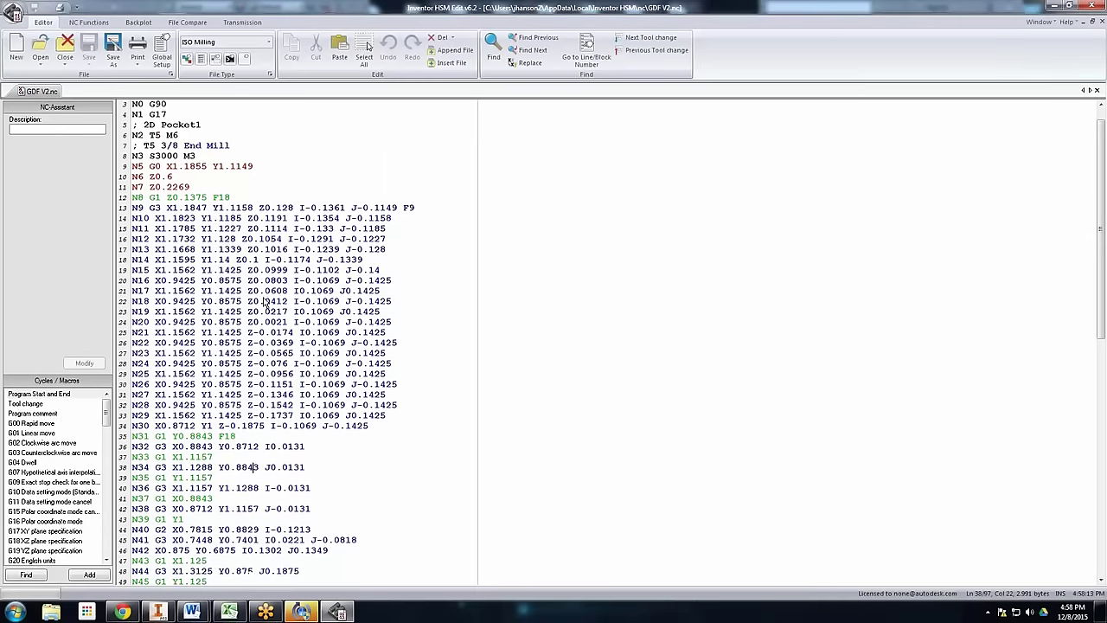
{"action": "scroll", "coordinate": [265, 301], "scroll_direction": "down", "scroll_amount": 10}
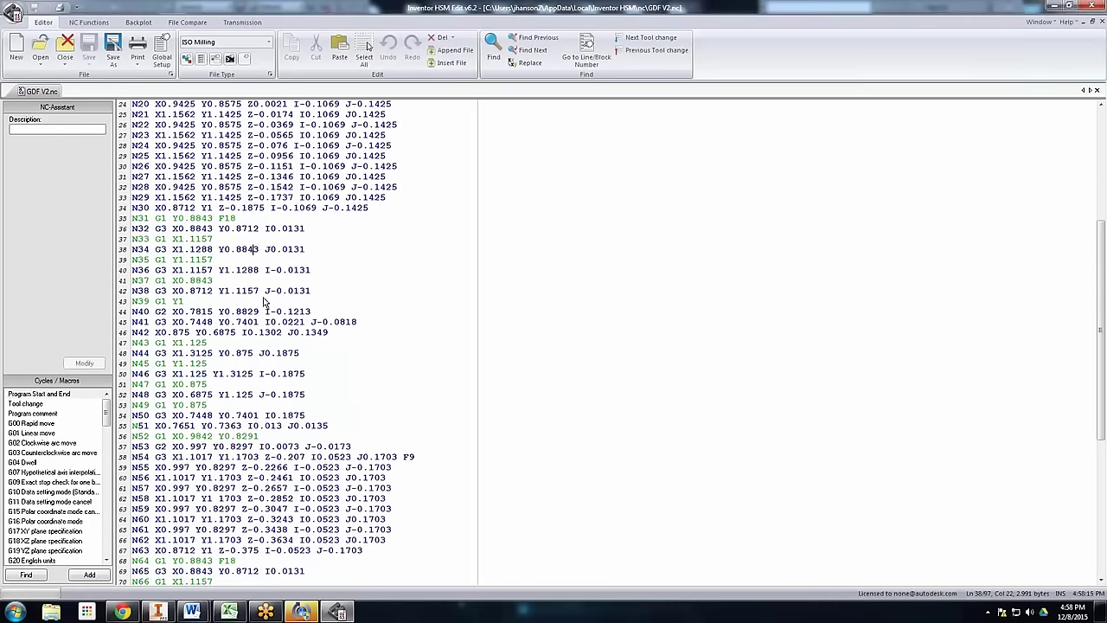
{"action": "scroll", "coordinate": [266, 300], "scroll_direction": "down", "scroll_amount": 3}
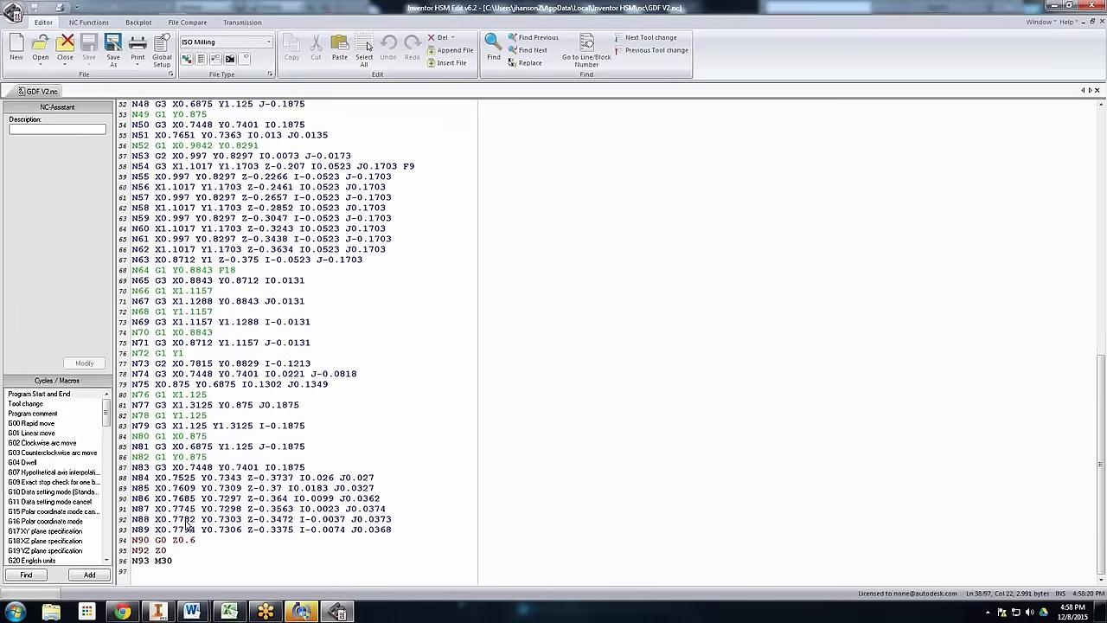
{"action": "scroll", "coordinate": [187, 517], "scroll_direction": "up", "scroll_amount": 1}
{"action": "scroll", "coordinate": [188, 517], "scroll_direction": "up", "scroll_amount": 8}
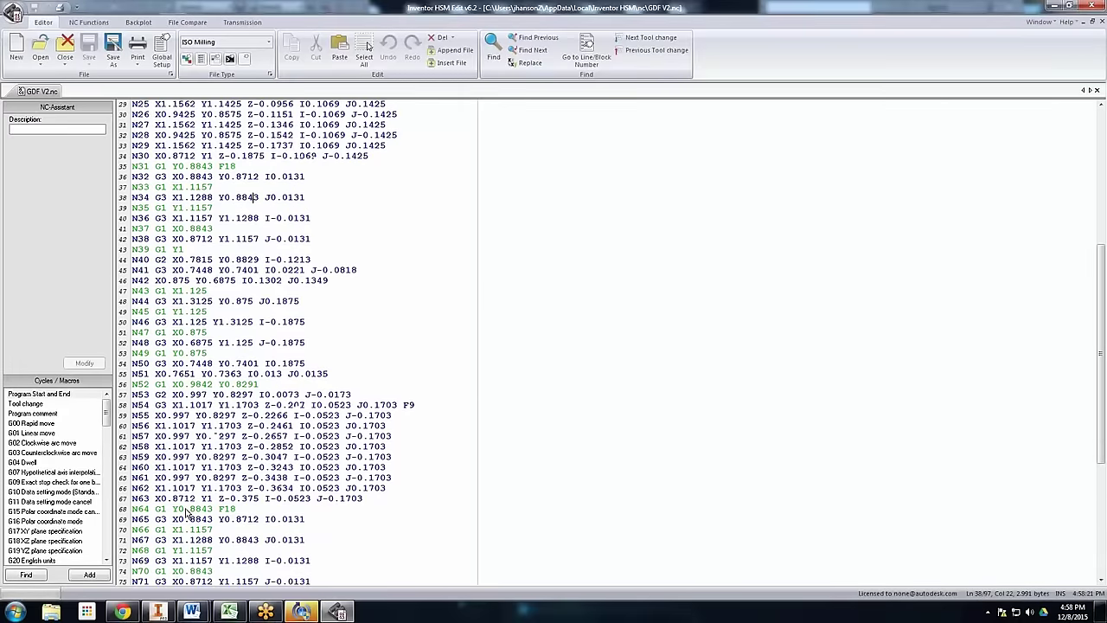
{"action": "scroll", "coordinate": [187, 513], "scroll_direction": "up", "scroll_amount": 9}
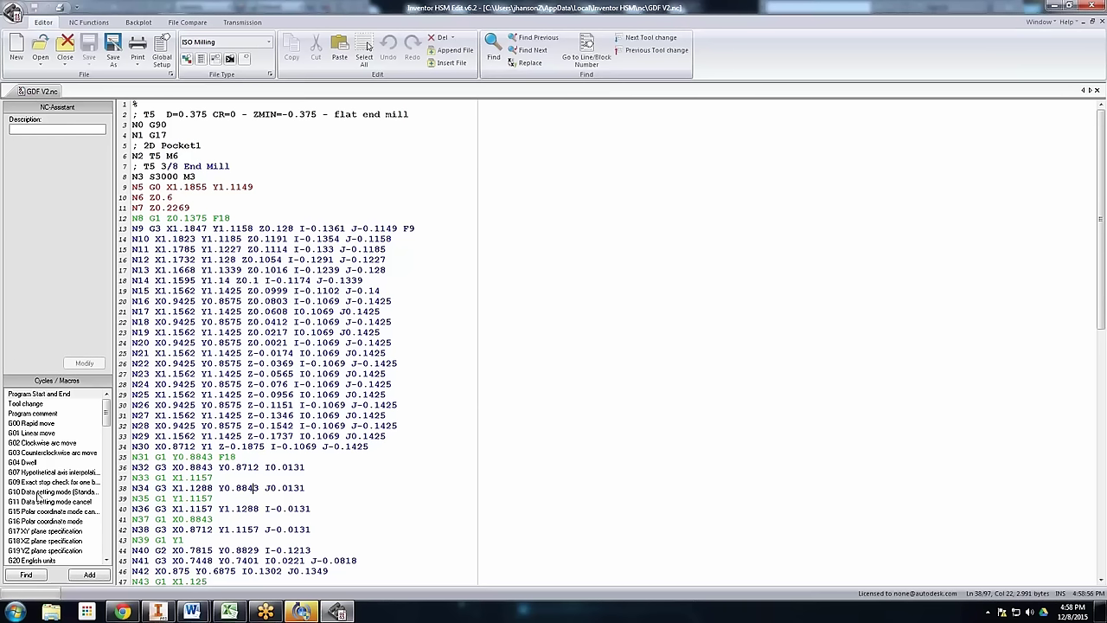
{"action": "left_click", "coordinate": [36, 530]}
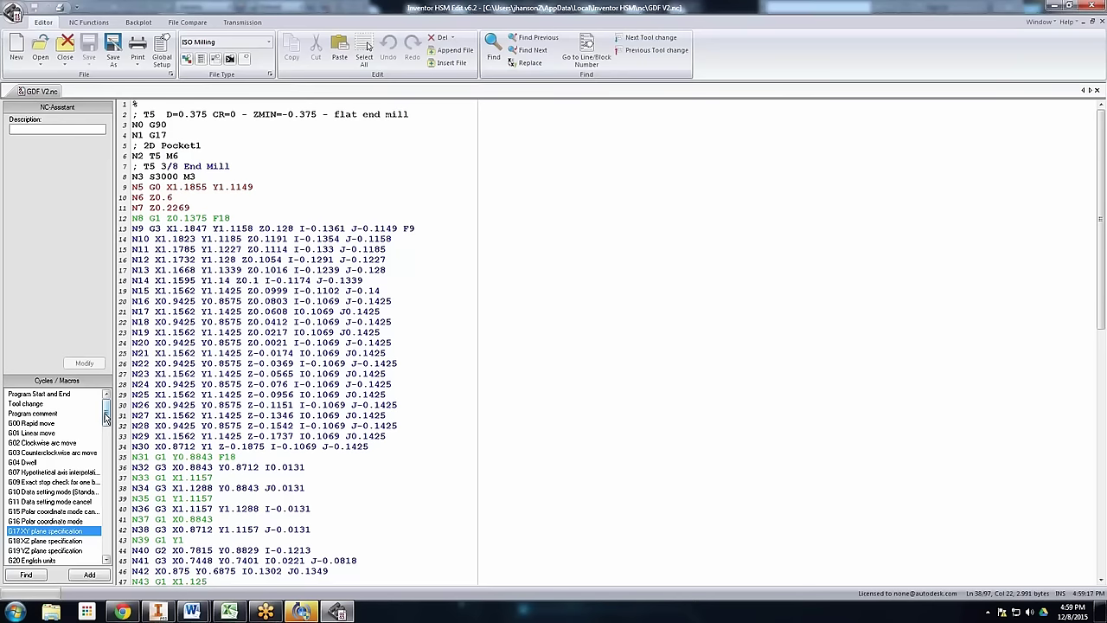
{"action": "mouse_move", "coordinate": [105, 415]}
{"action": "left_mouse_down"}
{"action": "mouse_move", "coordinate": [102, 554]}
{"action": "mouse_move", "coordinate": [107, 406]}
{"action": "left_mouse_up"}
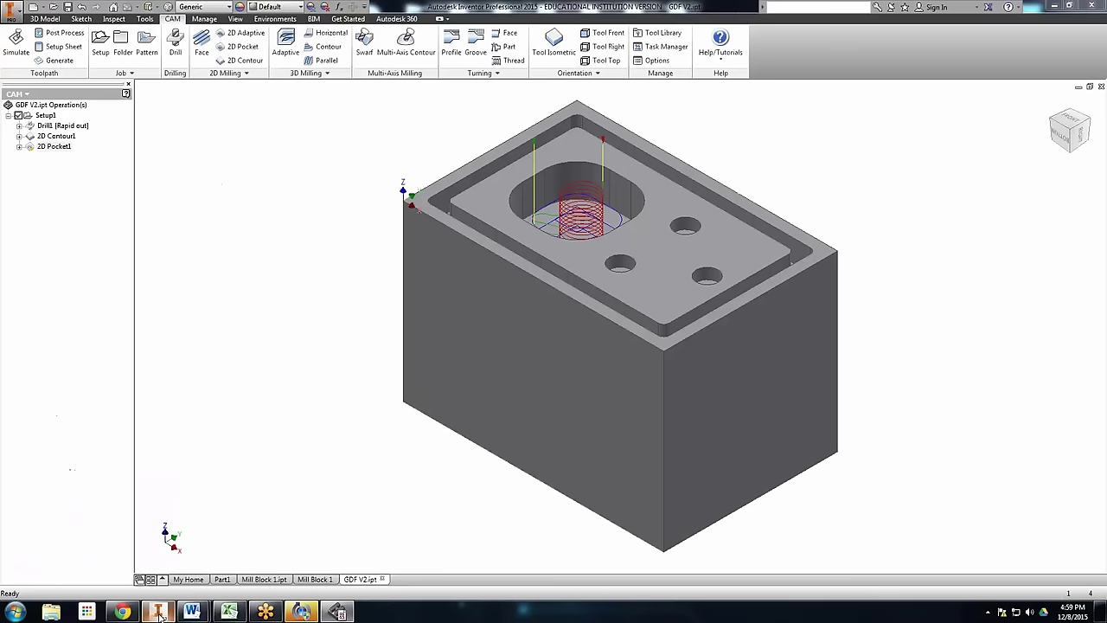
Switch to Inventor and move the End of Part marker below Loft1 in the model history to include Extrusion4 and Loft1
{"action": "left_click", "coordinate": [157, 611]}
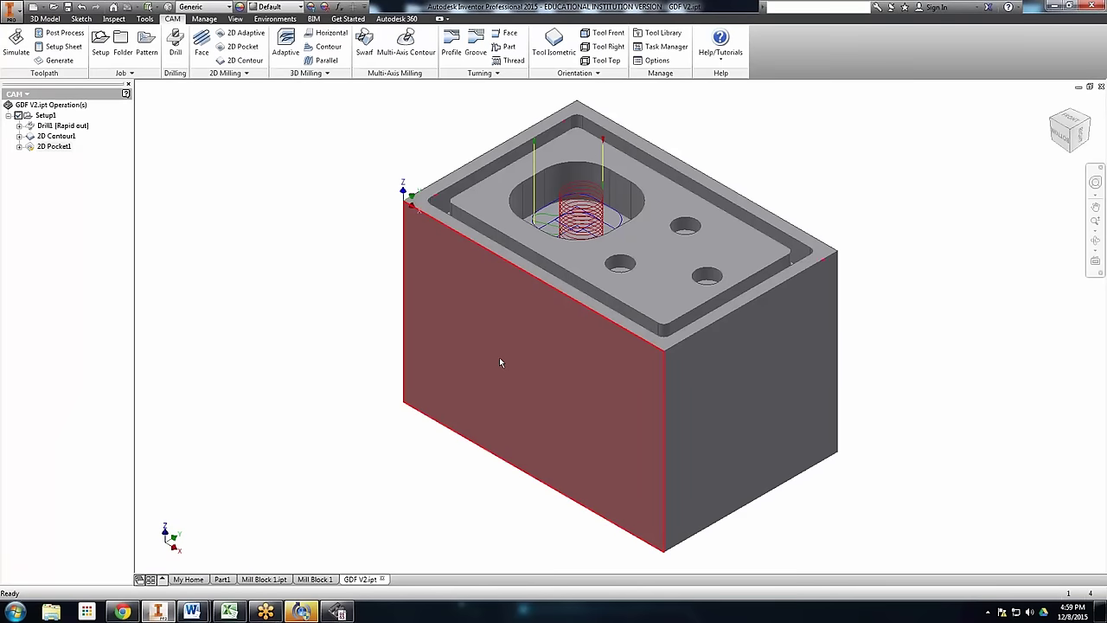
{"action": "mouse_move", "coordinate": [499, 358]}
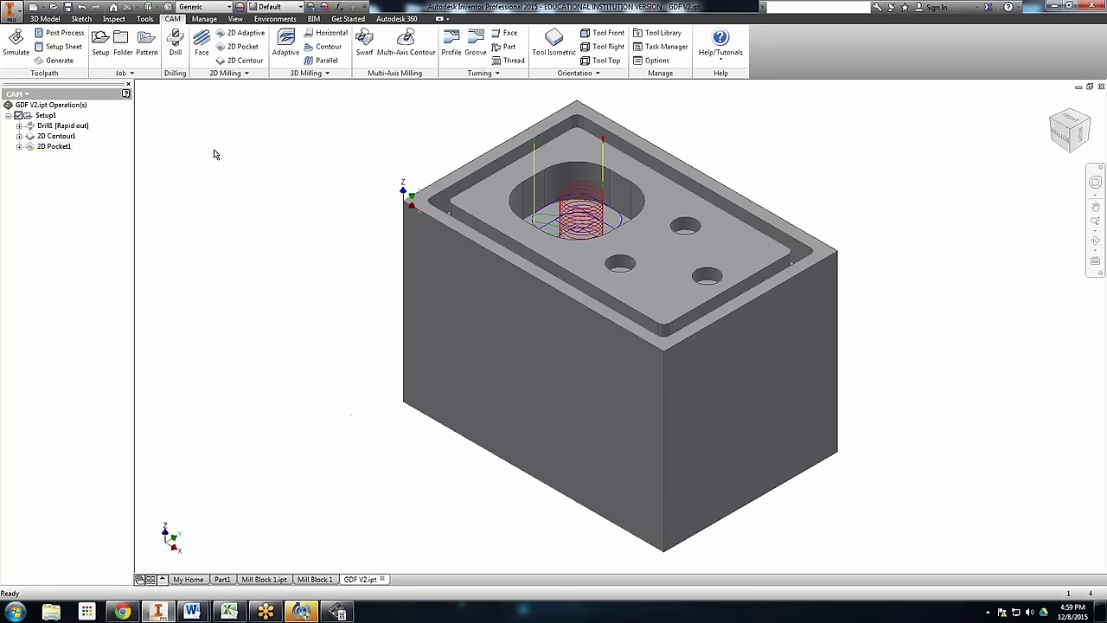
{"action": "left_click", "coordinate": [282, 48]}
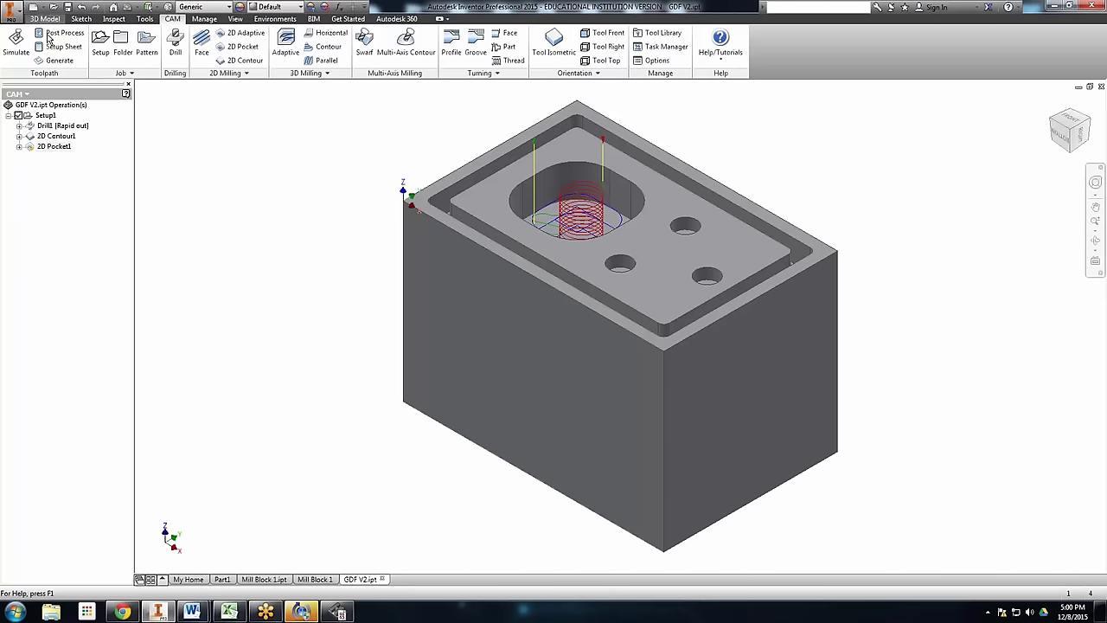
{"action": "left_click", "coordinate": [17, 93]}
{"action": "left_click", "coordinate": [29, 108]}
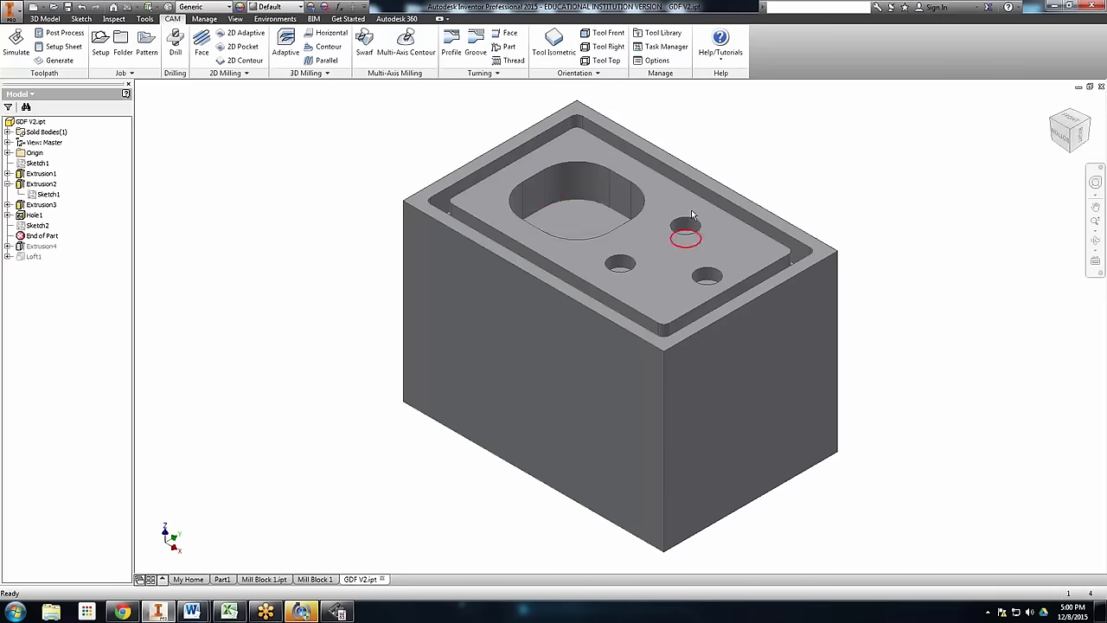
{"action": "left_click_drag", "start_coordinate": [48, 239], "coordinate": [48, 261]}
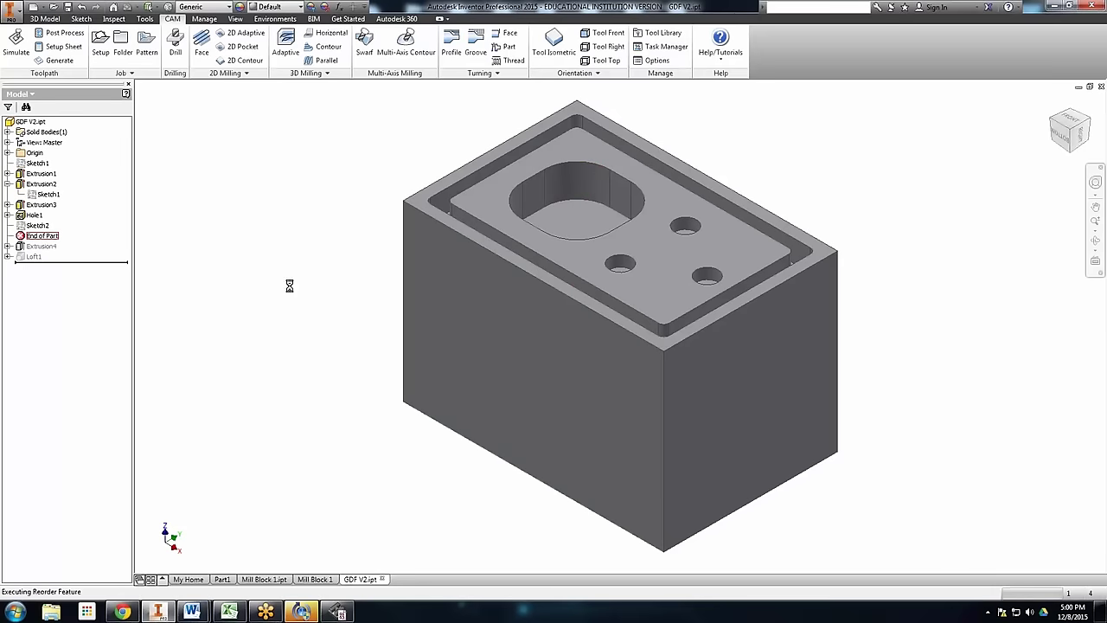
Create a new milling setup for the lofted side of the part and place its origin on a stock box corner there
{"action": "left_click", "coordinate": [1095, 240]}
{"action": "left_click_drag", "start_coordinate": [619, 389], "coordinate": [412, 172]}
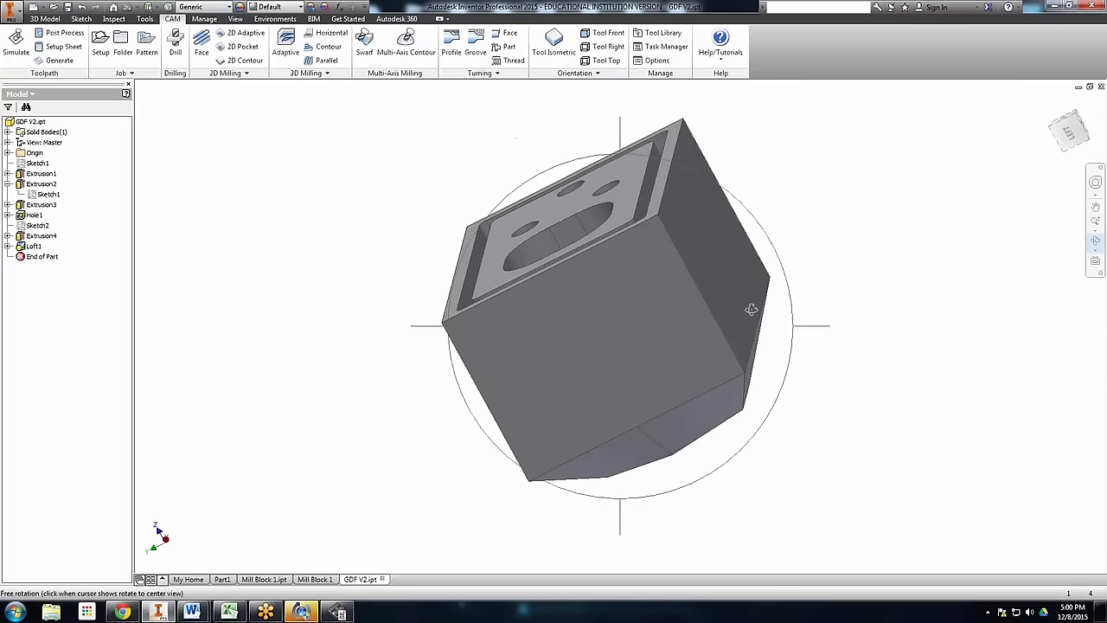
{"action": "left_click_drag", "start_coordinate": [711, 308], "coordinate": [662, 164]}
{"action": "right_click", "coordinate": [403, 168]}
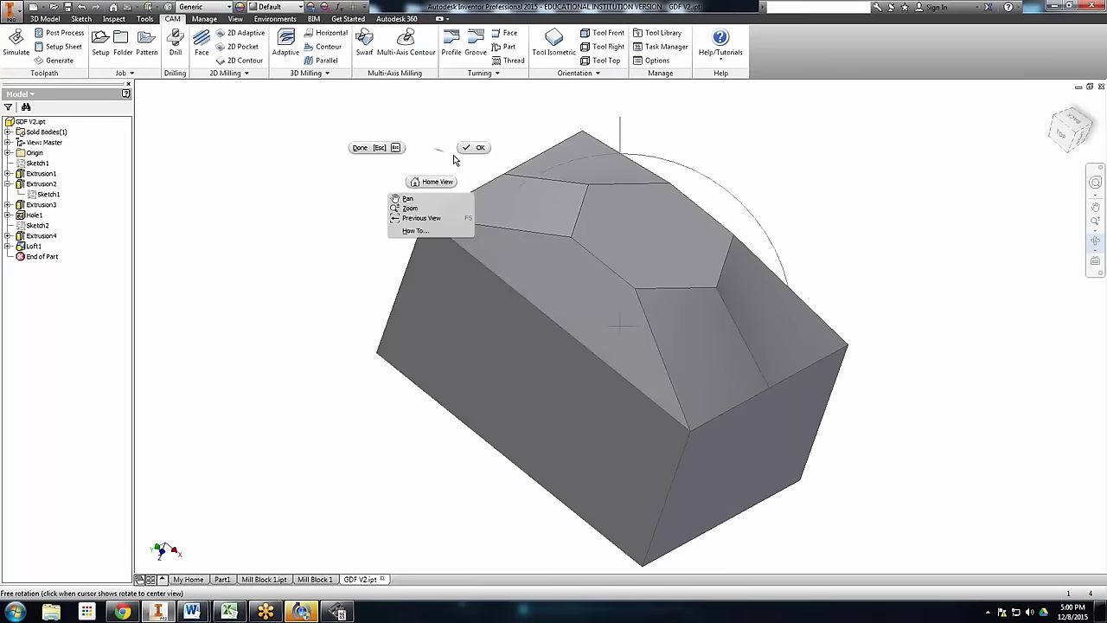
{"action": "left_click", "coordinate": [372, 198]}
{"action": "key", "text": "Escape"}
{"action": "left_click", "coordinate": [17, 93]}
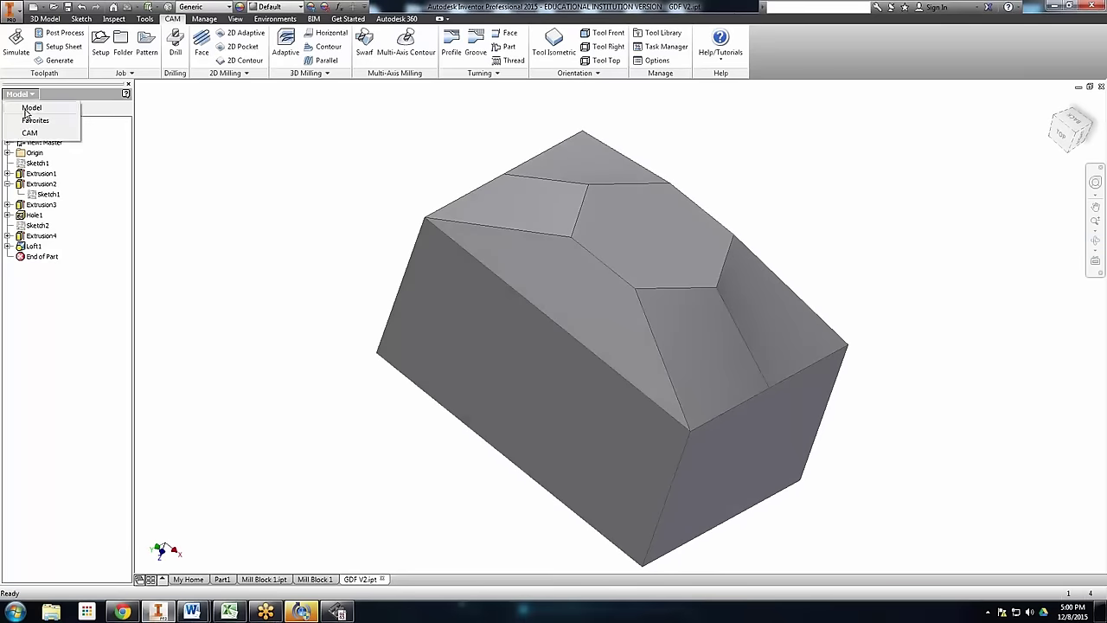
{"action": "left_click", "coordinate": [29, 110]}
{"action": "left_click", "coordinate": [17, 93]}
{"action": "left_click", "coordinate": [26, 132]}
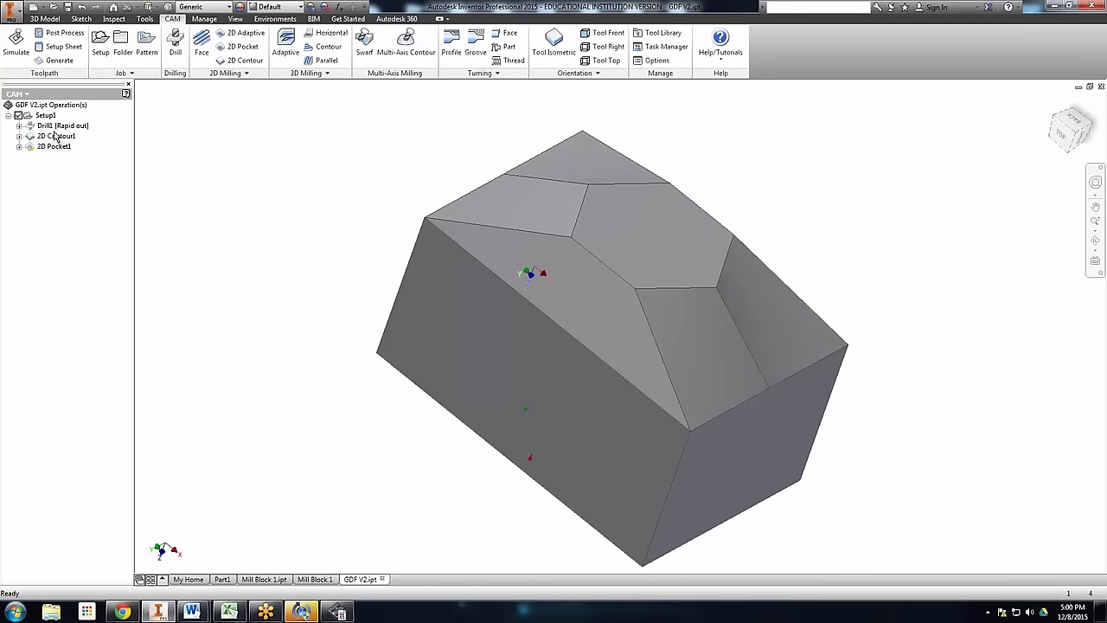
{"action": "left_click", "coordinate": [97, 52]}
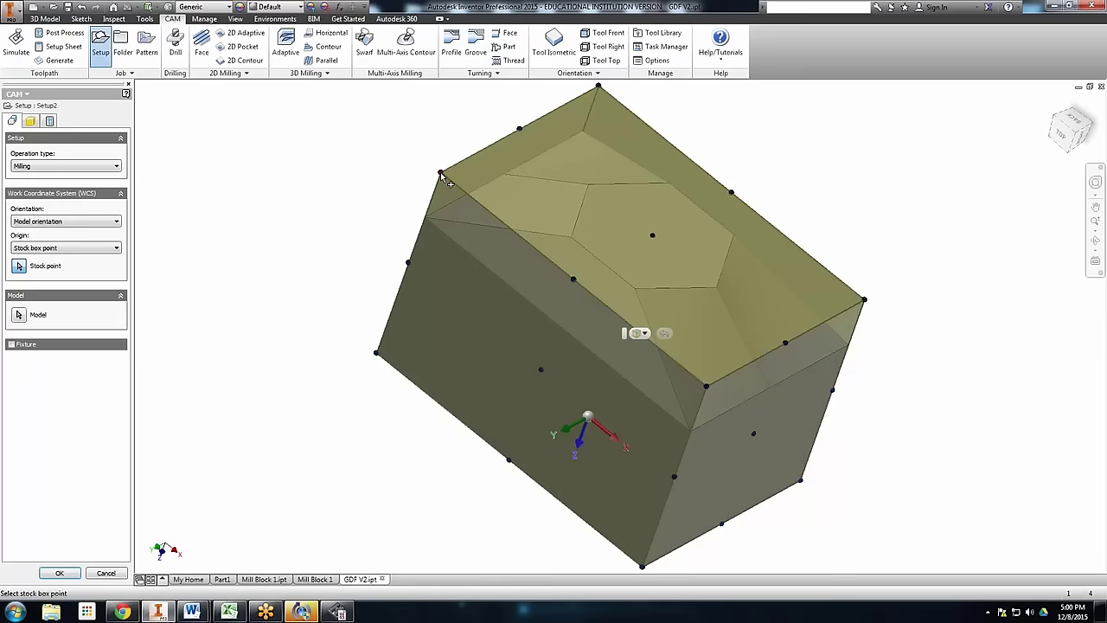
{"action": "left_click", "coordinate": [440, 172]}
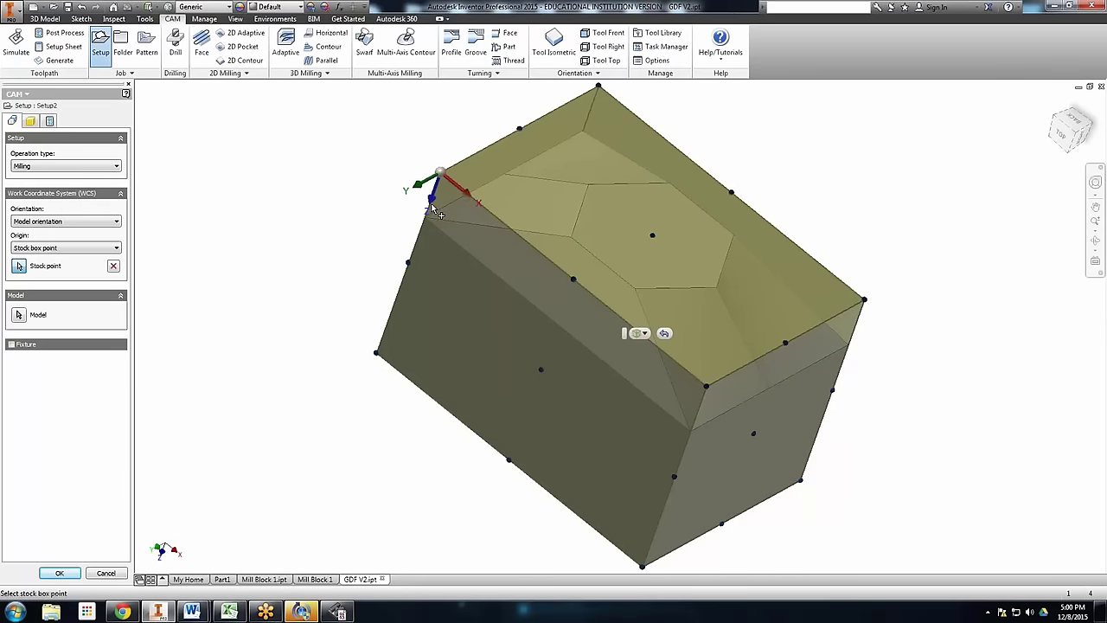
Orient the new setup's work coordinate system with Select Z axis/plane & X axis, flip the Z axis, and accept the setup
{"action": "left_click", "coordinate": [78, 221]}
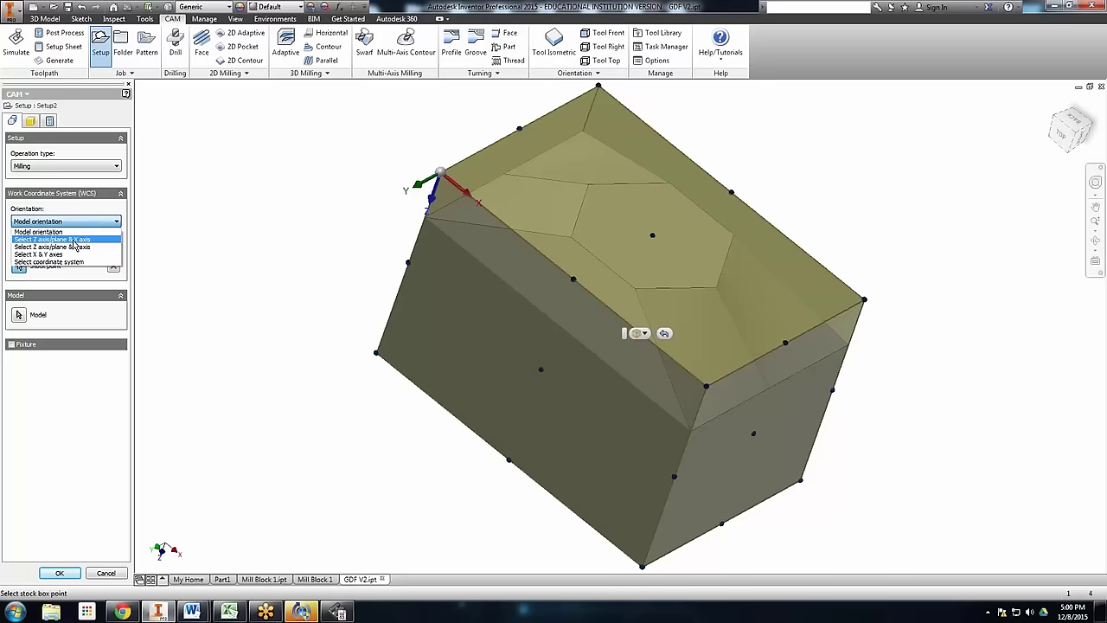
{"action": "left_click", "coordinate": [73, 239]}
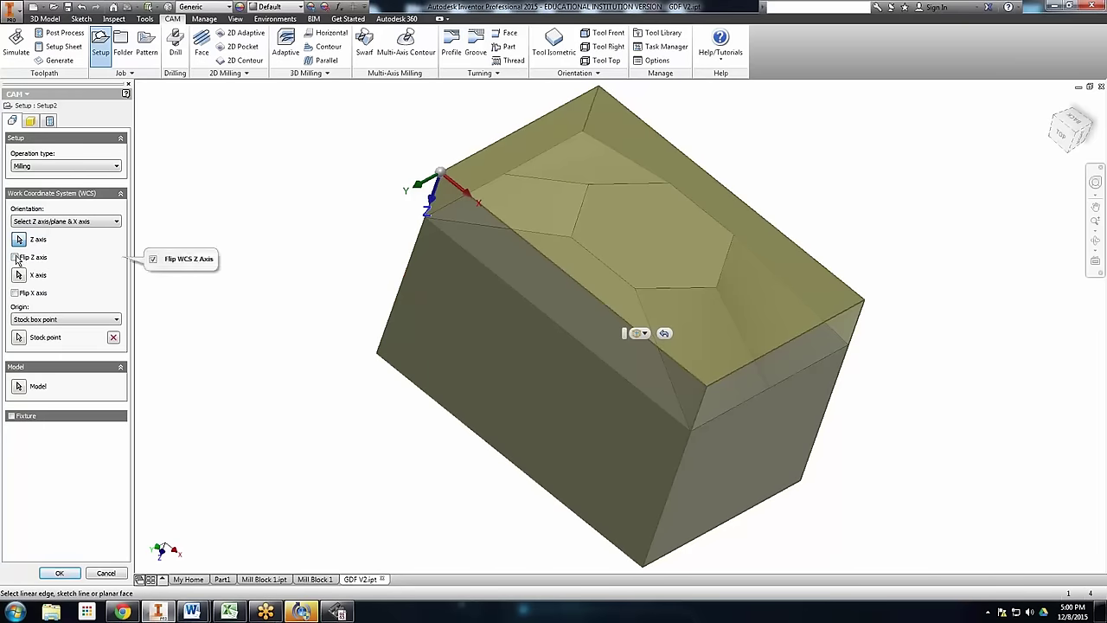
{"action": "left_click", "coordinate": [14, 257]}
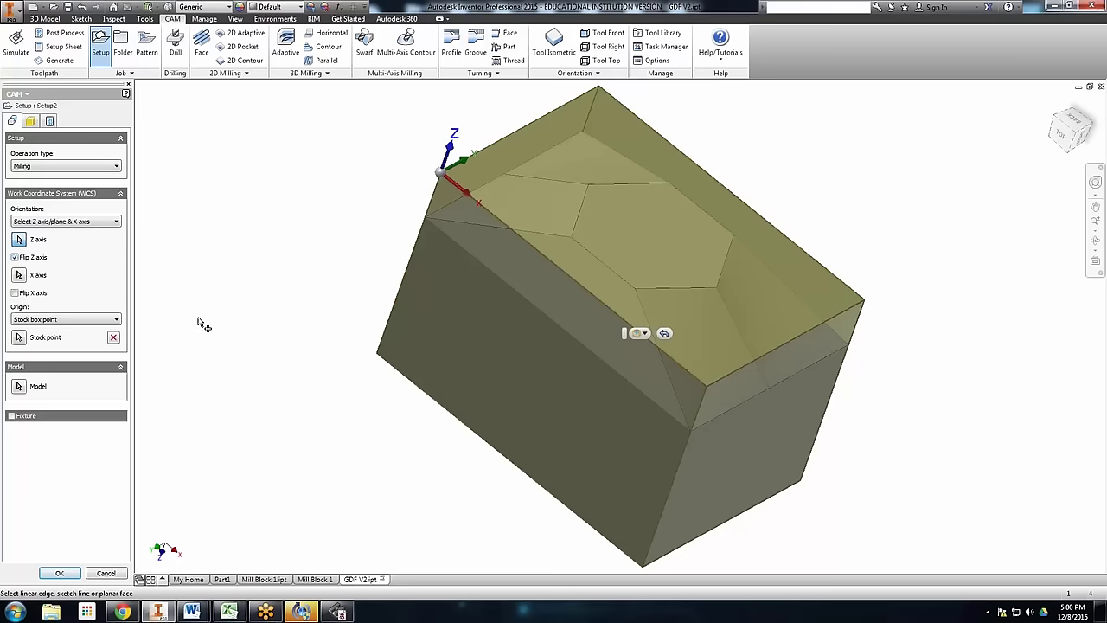
{"action": "left_click", "coordinate": [60, 572]}
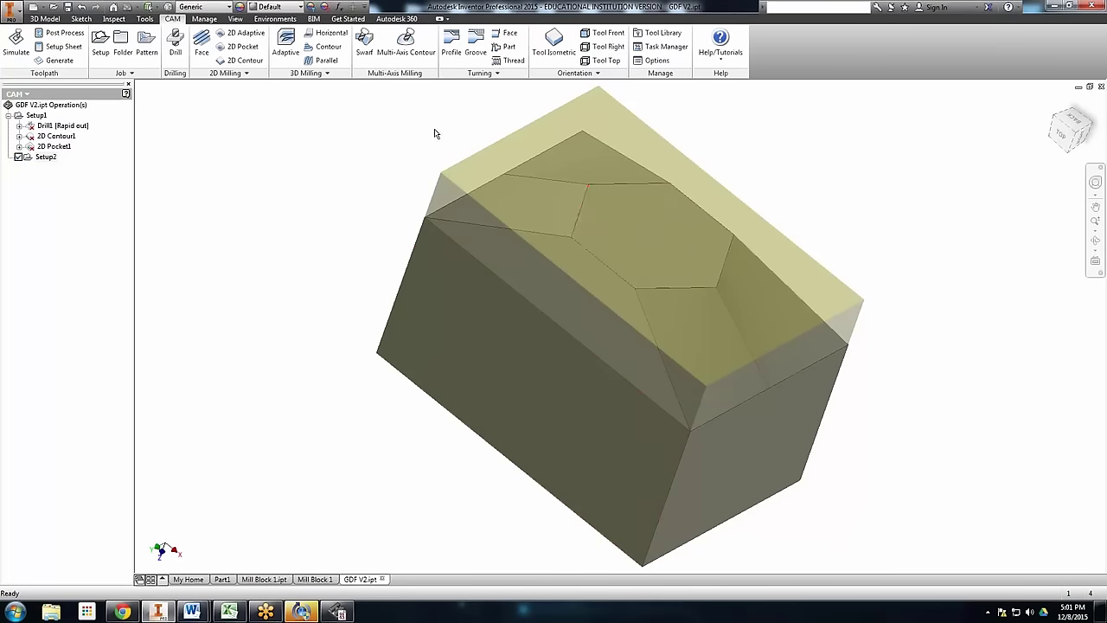
Change the stock mode of Setup2 to Relative size box and accept the setup
{"action": "left_click", "coordinate": [46, 156]}
{"action": "double_click", "coordinate": [46, 156]}
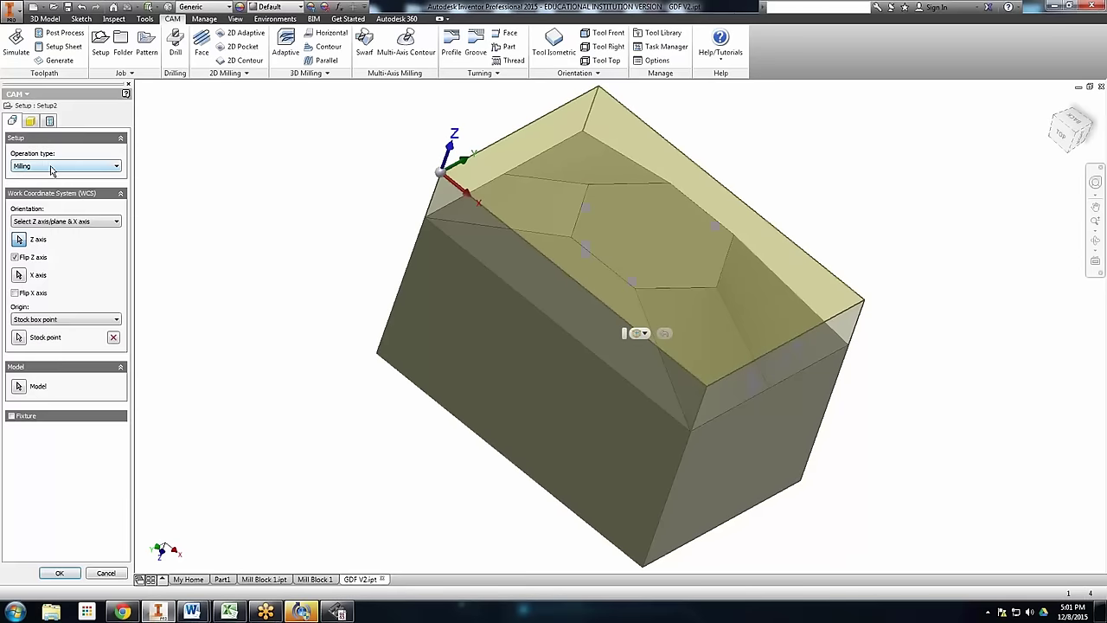
{"action": "left_click", "coordinate": [30, 121]}
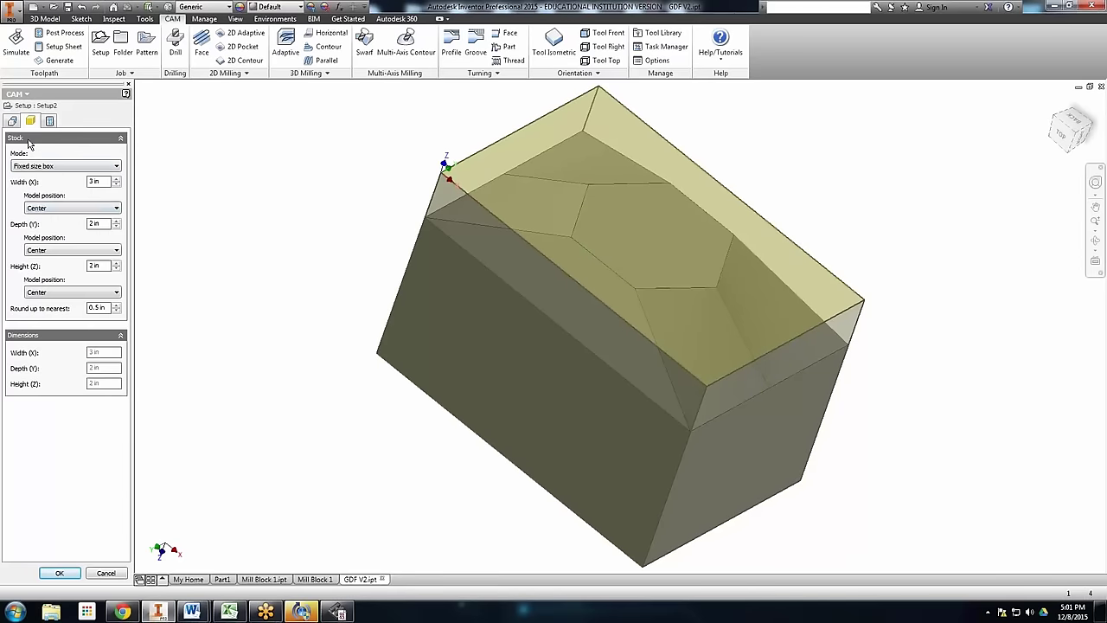
{"action": "left_click", "coordinate": [69, 169]}
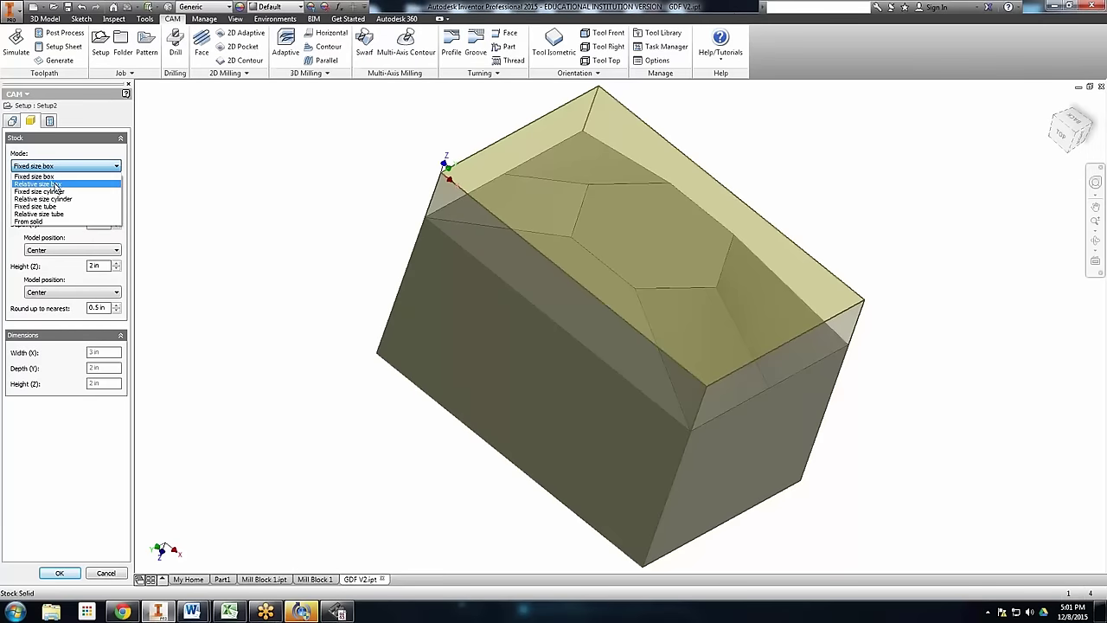
{"action": "left_click", "coordinate": [55, 184]}
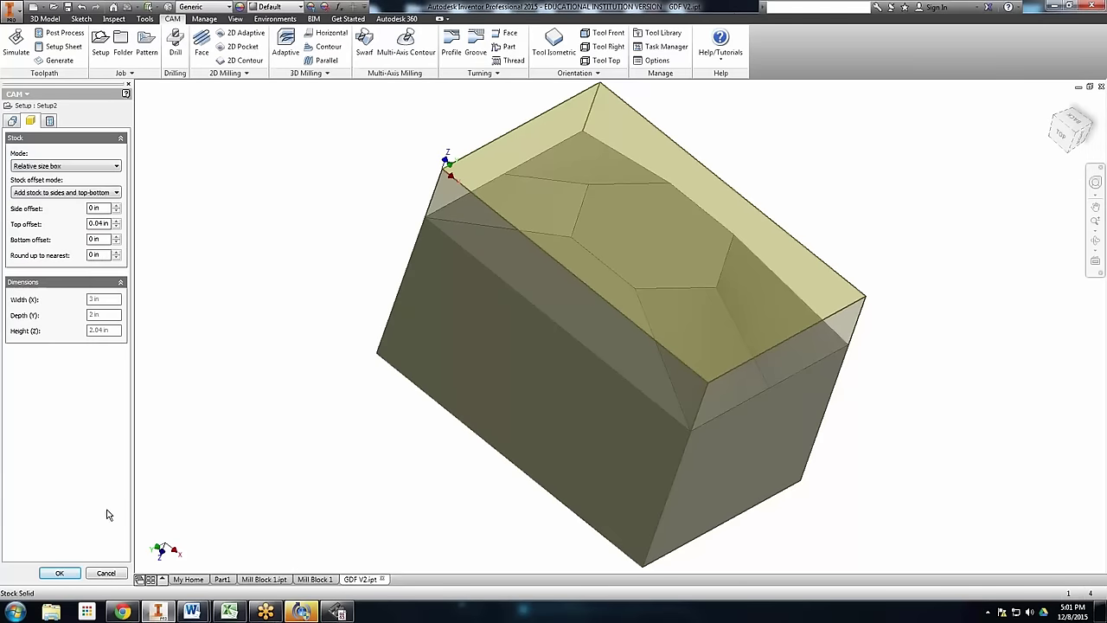
{"action": "left_click", "coordinate": [68, 573]}
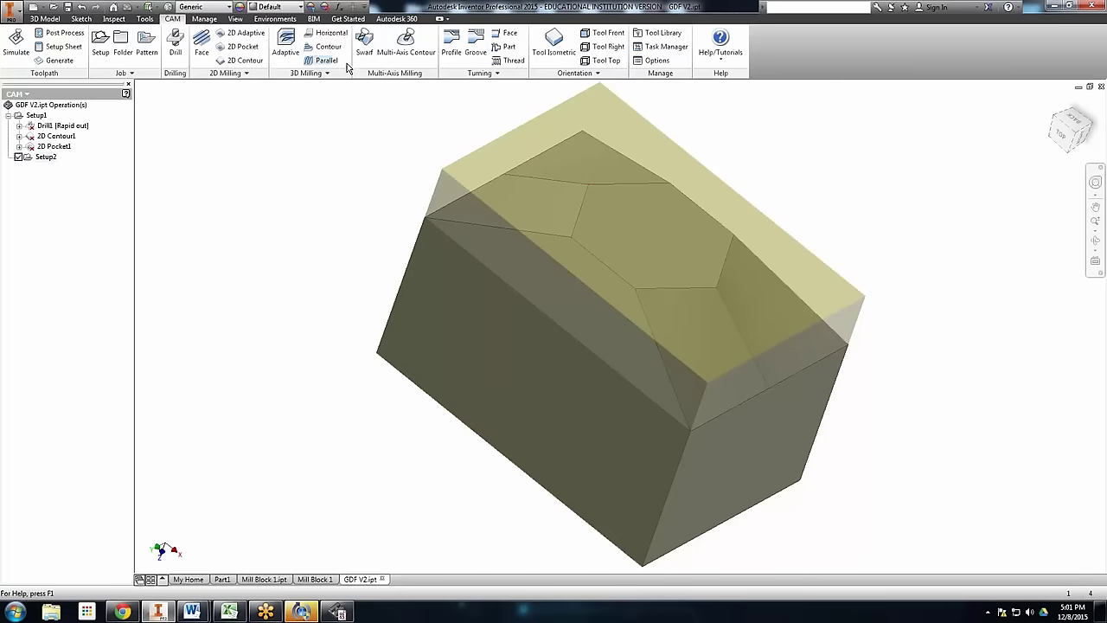
{"action": "left_click", "coordinate": [320, 75]}
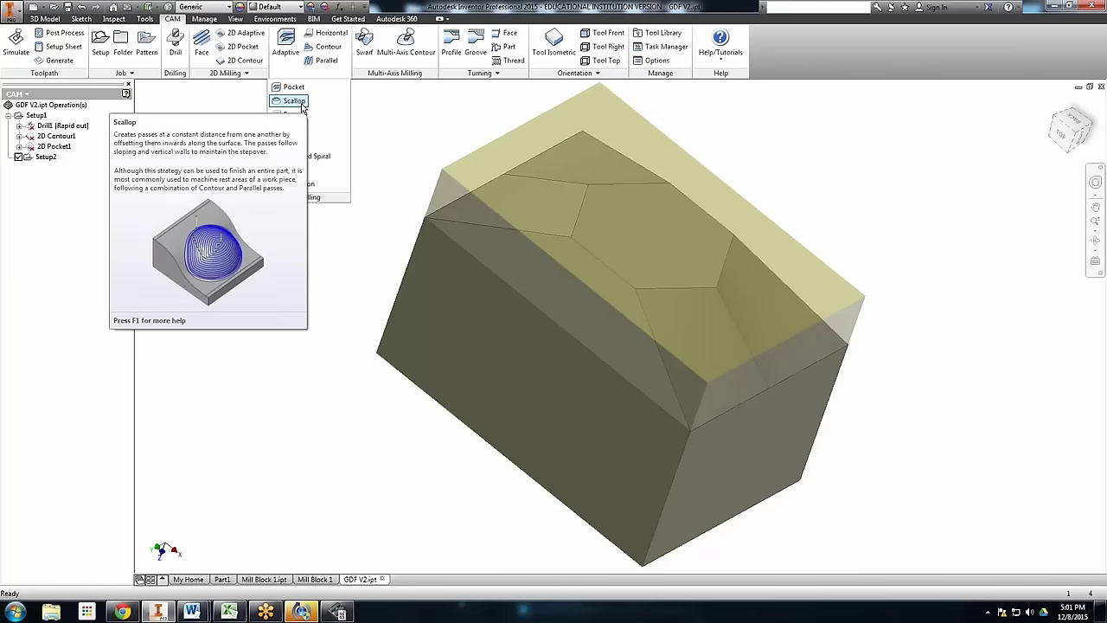
{"action": "left_click", "coordinate": [386, 146]}
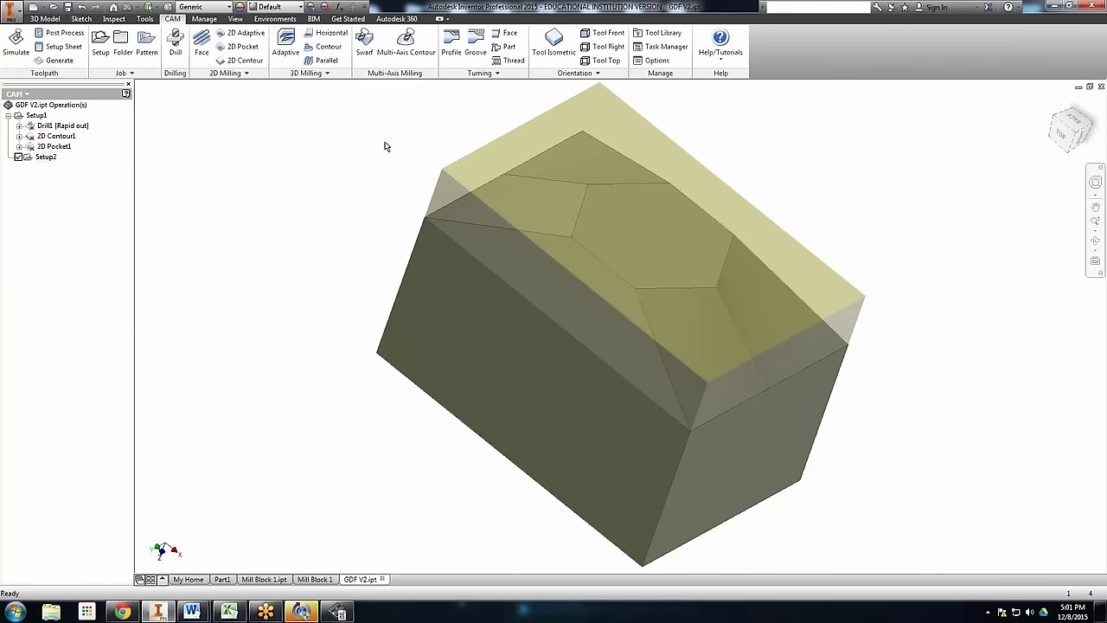
{"action": "right_click", "coordinate": [386, 146]}
{"action": "key", "text": "Escape"}
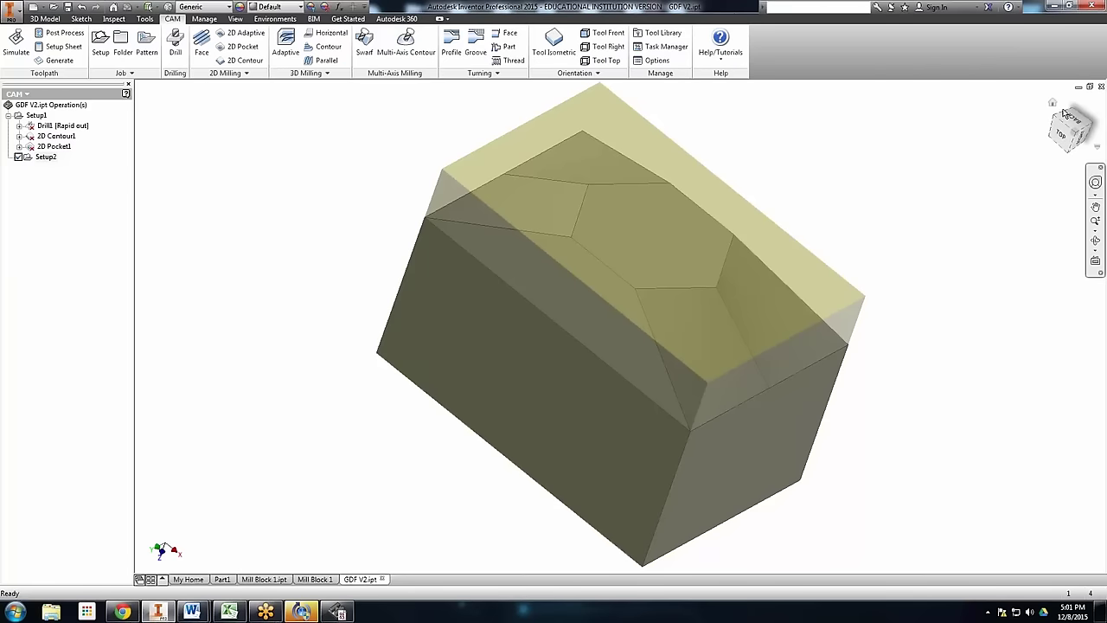
Try to generate all toolpaths of Setup2
{"action": "left_click", "coordinate": [1052, 103]}
{"action": "right_click", "coordinate": [335, 246]}
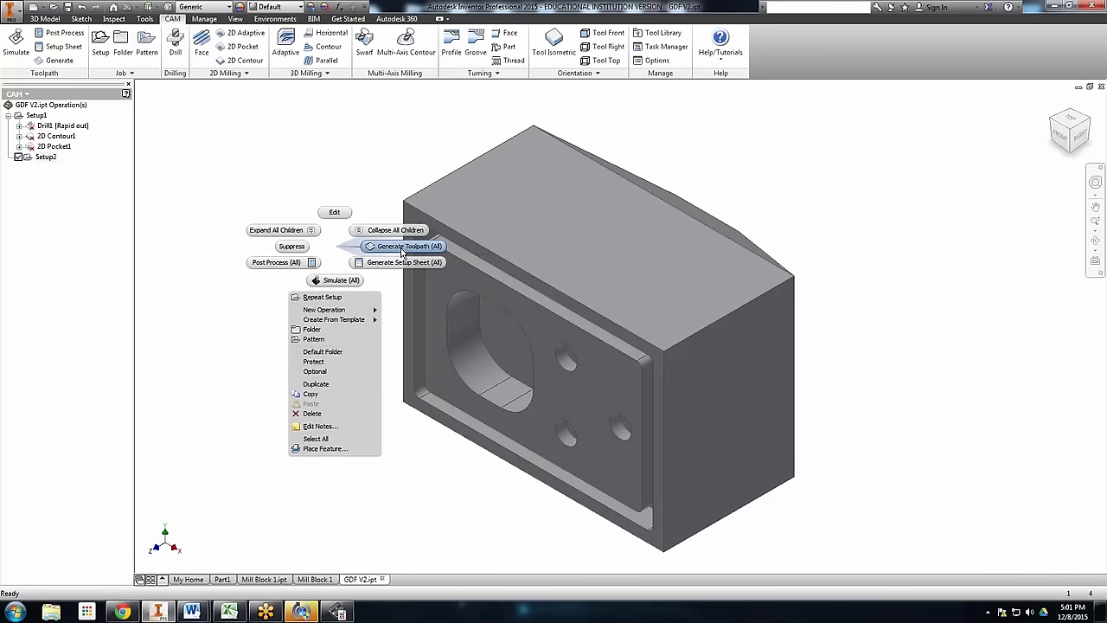
{"action": "left_click", "coordinate": [423, 249]}
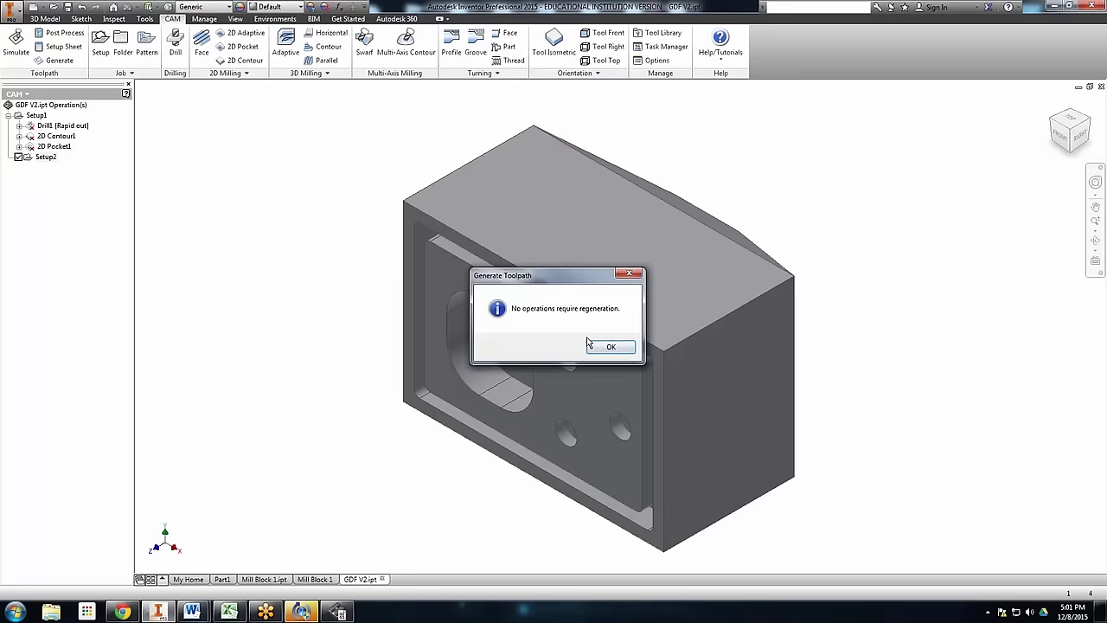
{"action": "left_click", "coordinate": [608, 350]}
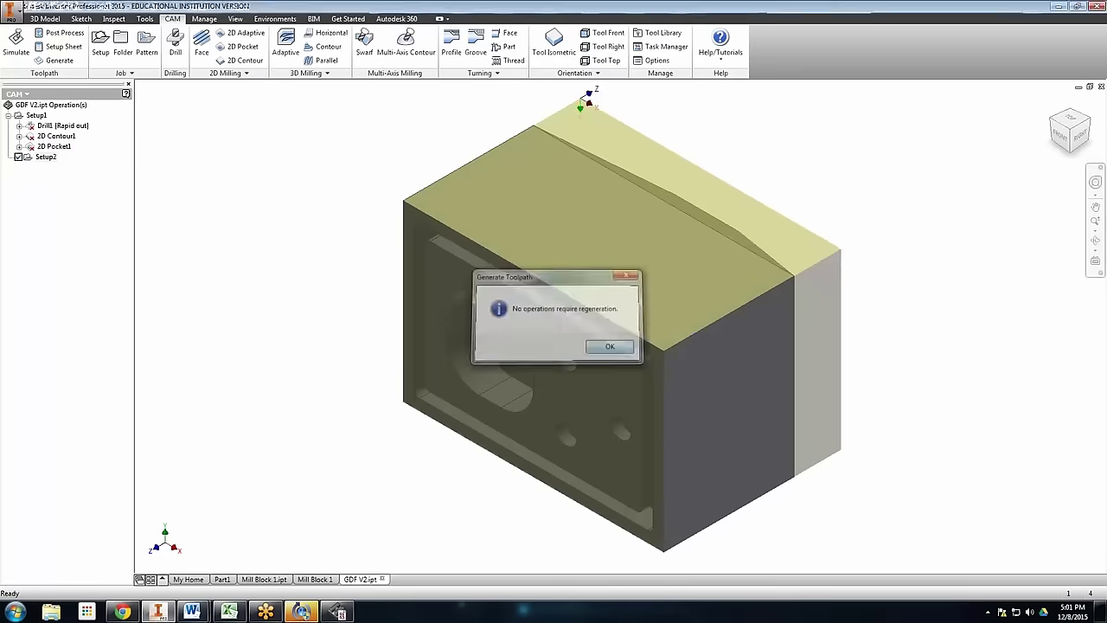
Regenerate all outdated toolpaths of Setup1 and select that setup
{"action": "right_click", "coordinate": [202, 153]}
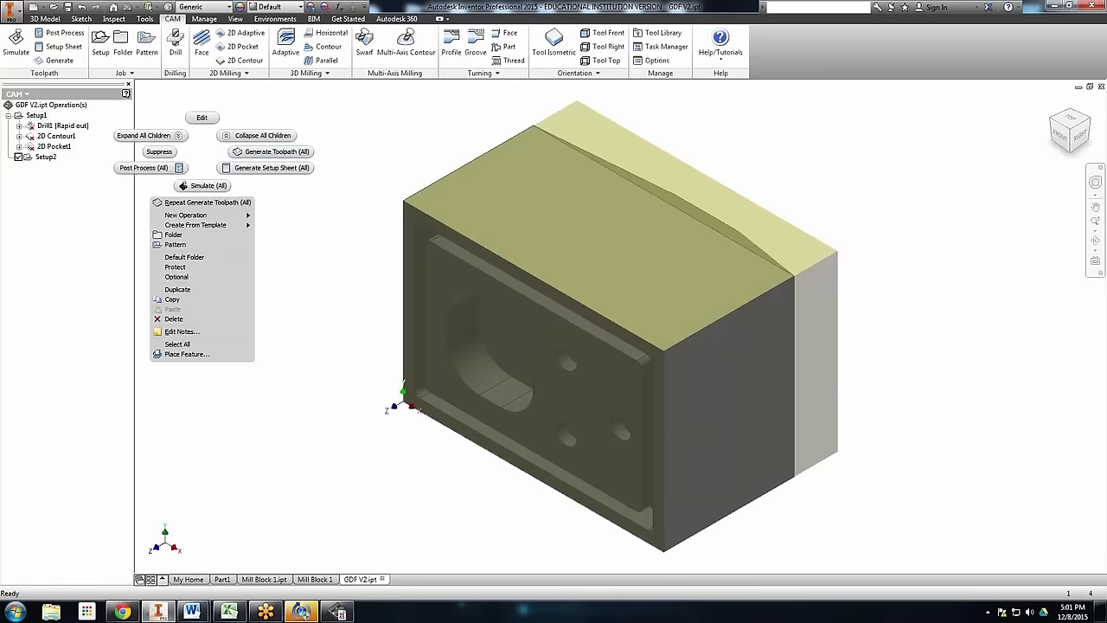
{"action": "left_click", "coordinate": [273, 152]}
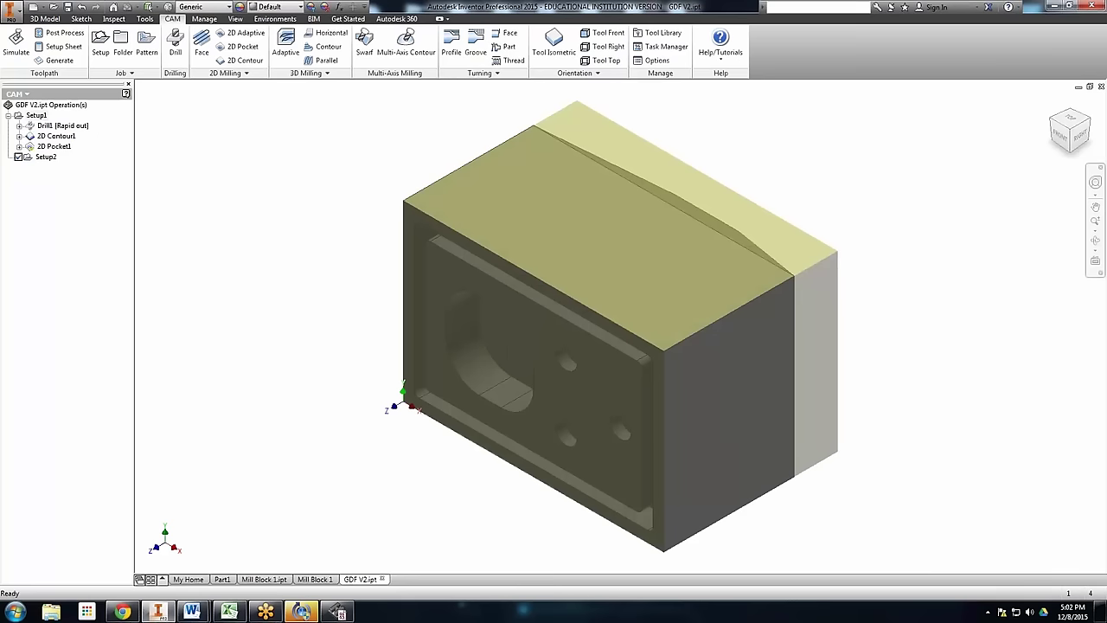
{"action": "left_click", "coordinate": [21, 116]}
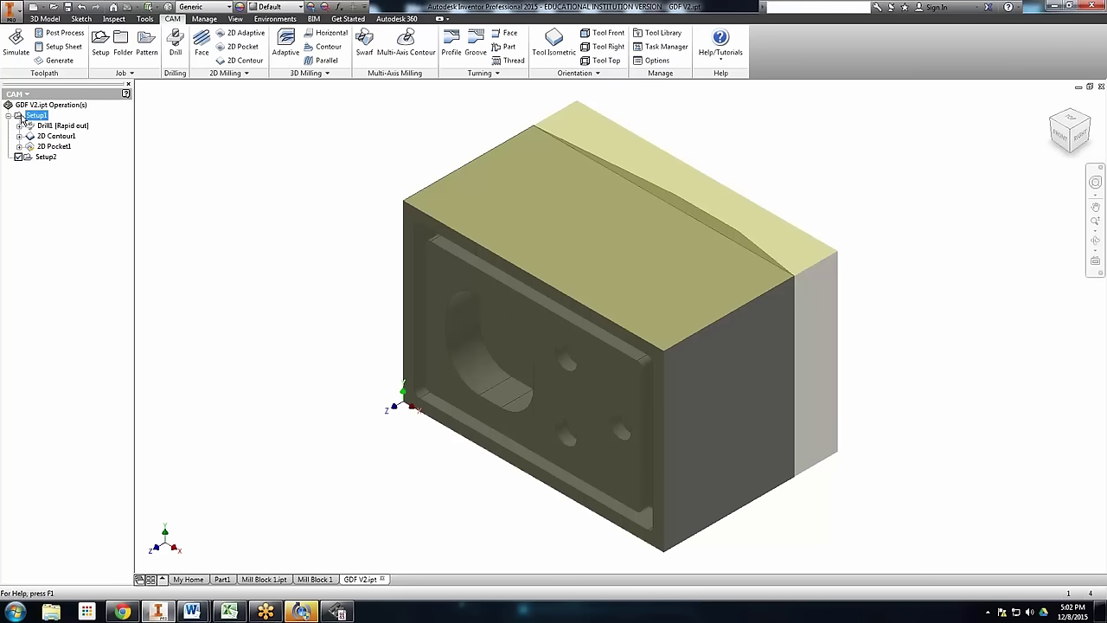